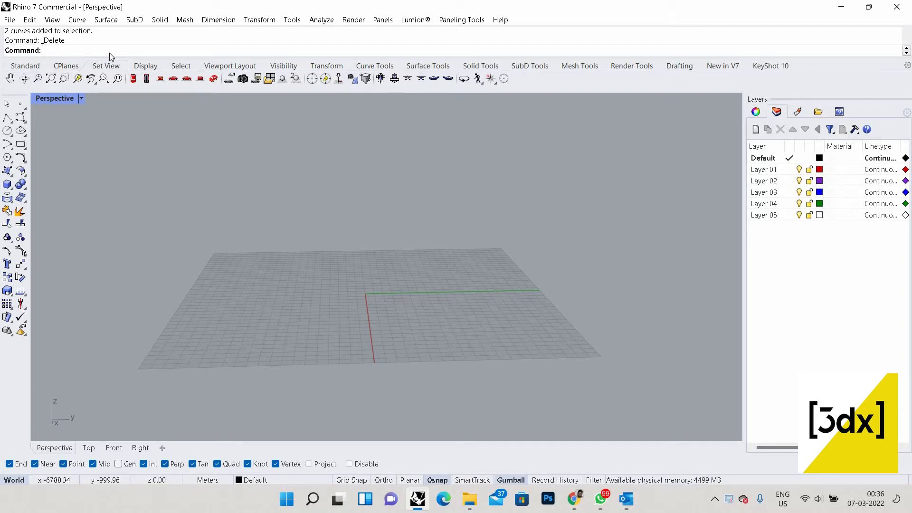
- Launch Grasshopper, replacing all conflicting plug-in components, and close its getting-started window
type("Gra")
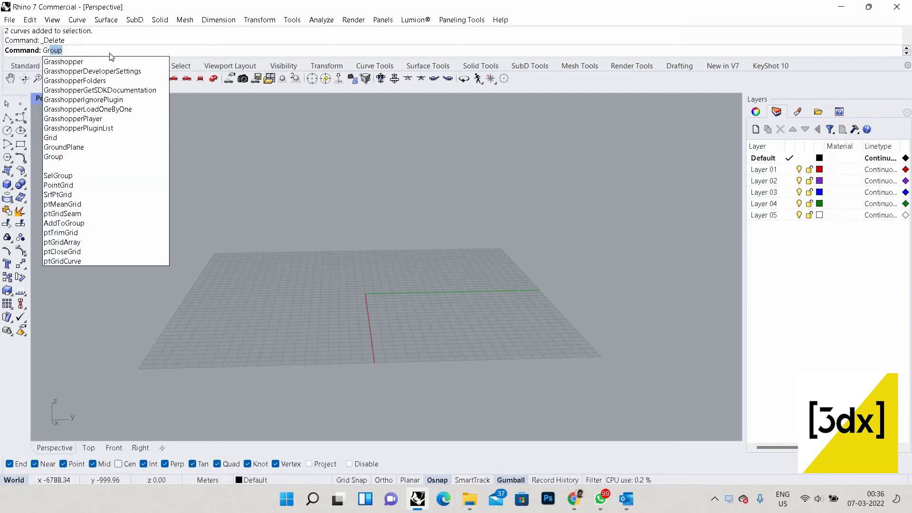
type("s")
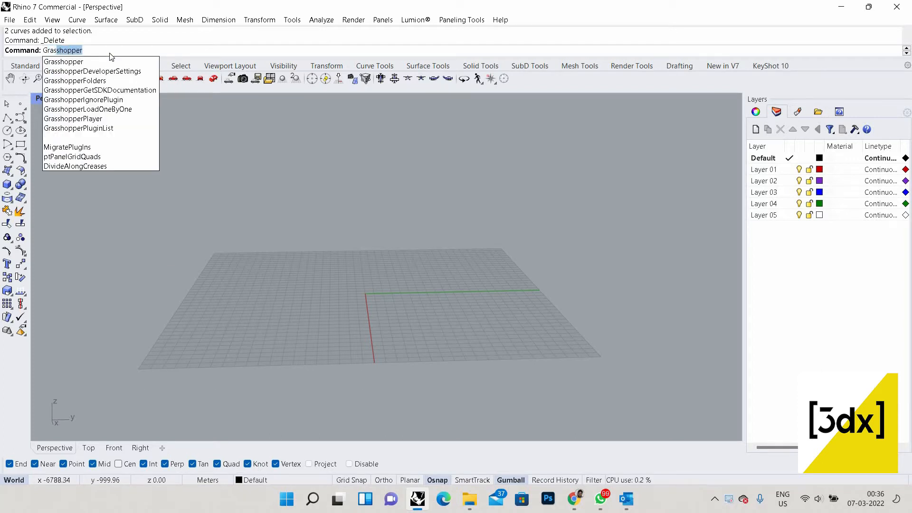
key("Return")
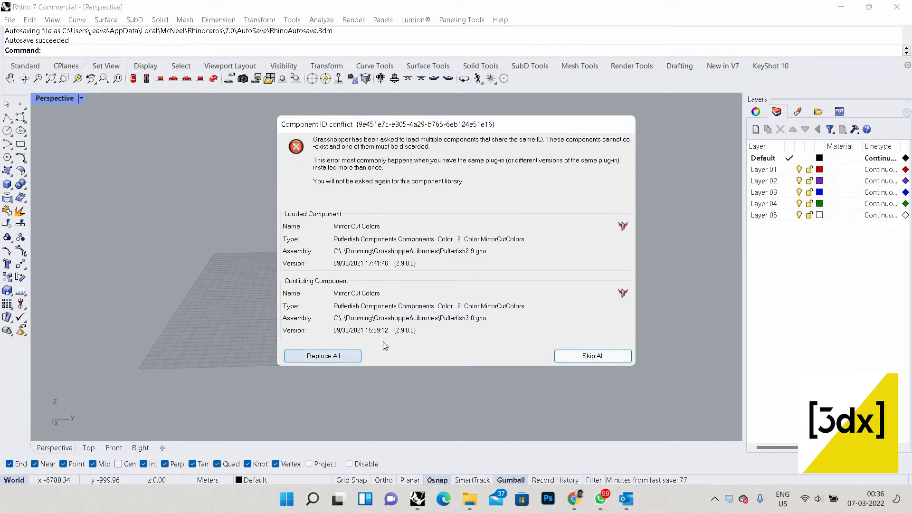
left_click(346, 360)
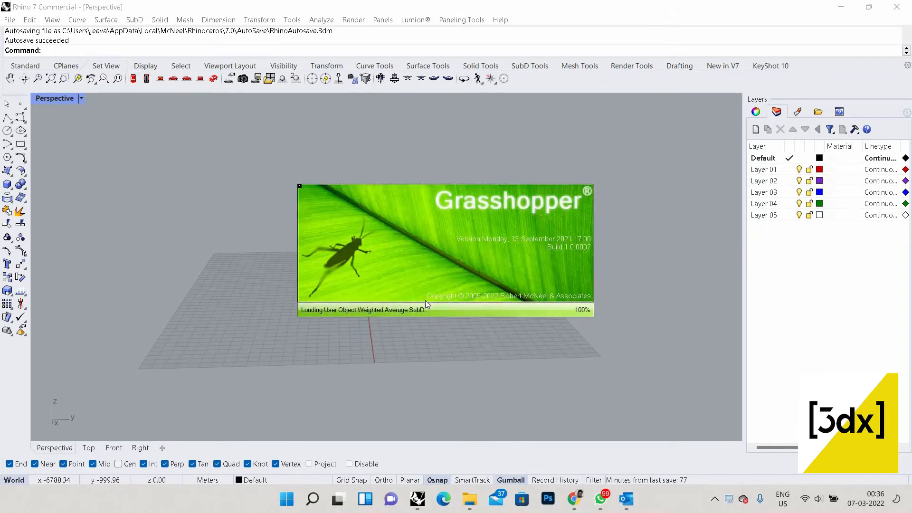
left_click(519, 347)
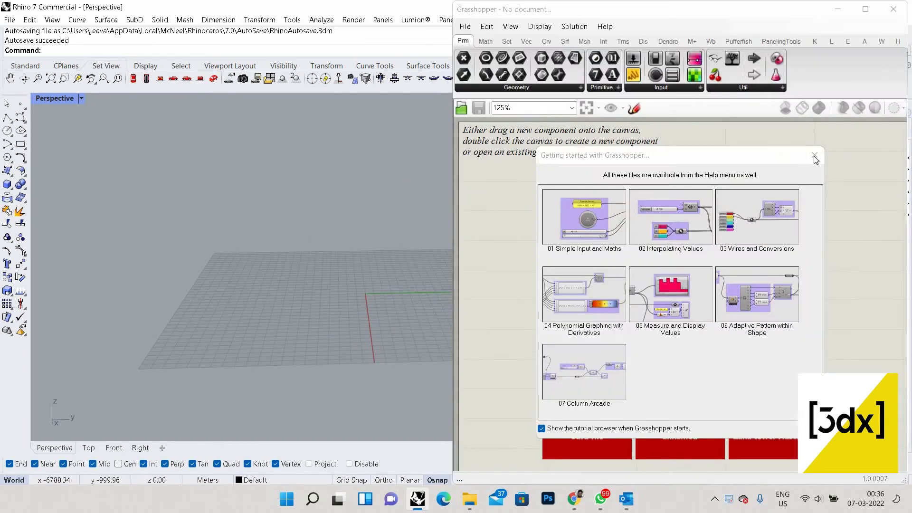
left_click(811, 155)
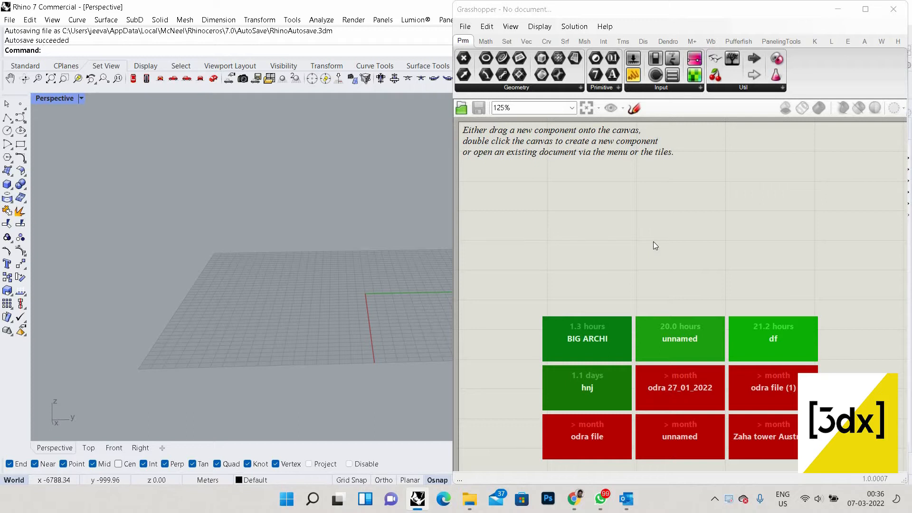
- Draw a long, narrow rectangle on the ground plane with its long side along the green Y axis
scroll(653, 241, "up", 3)
scroll(286, 318, "down", 3)
scroll(286, 319, "up", 5)
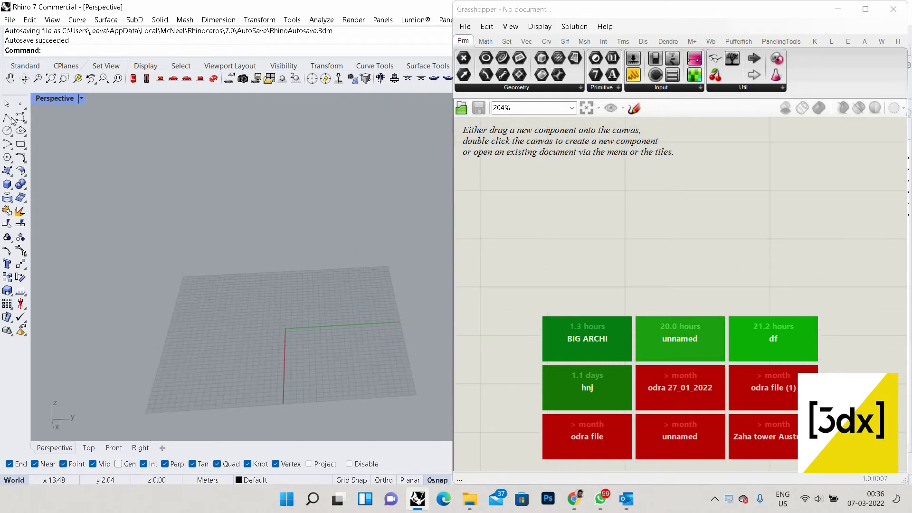
left_click(20, 144)
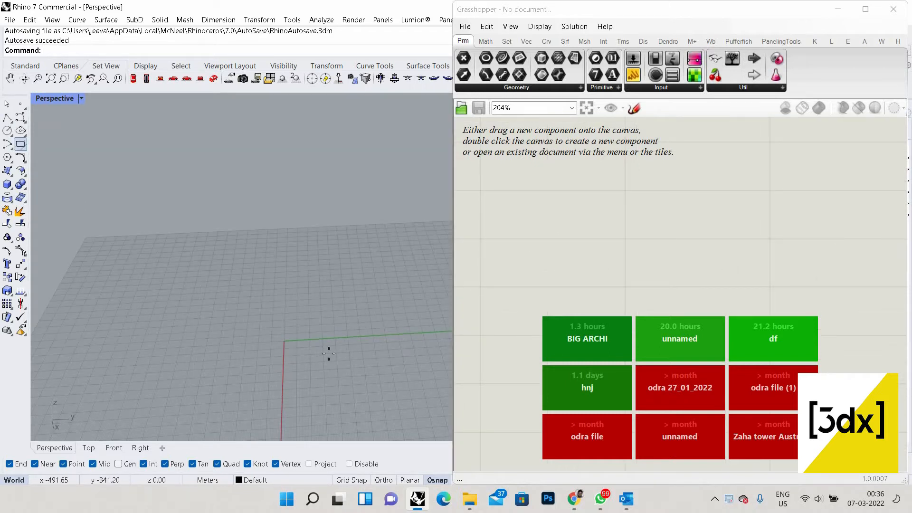
left_click(127, 321)
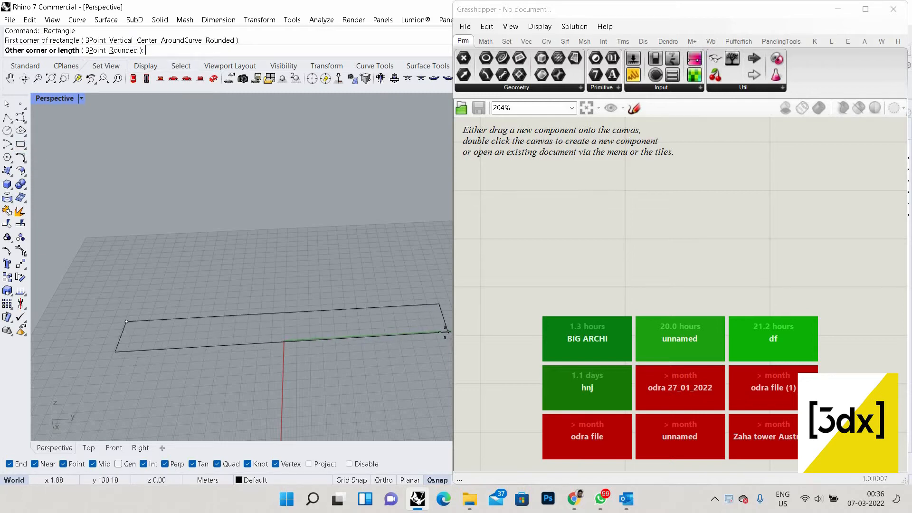
left_click(295, 334)
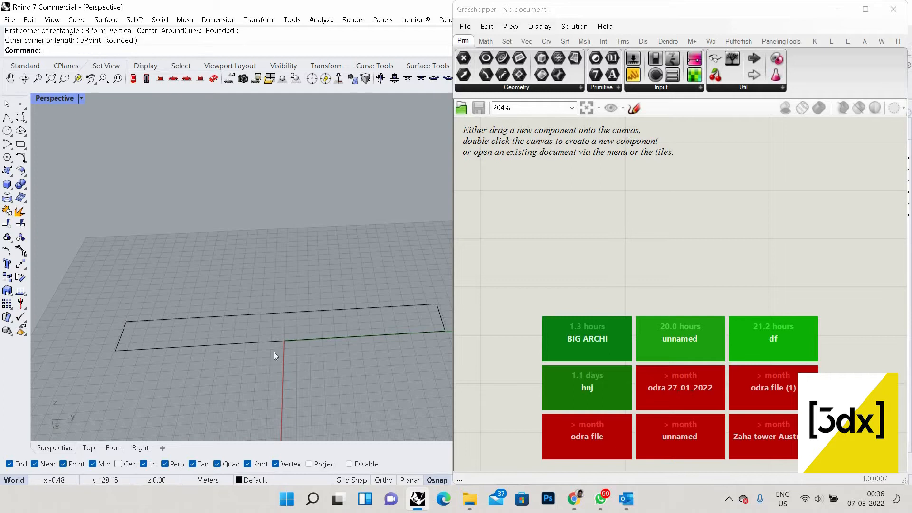
- Move the rectangle from the midpoint of its long front edge to the origin at 0,0
right_click_drag(274, 351, 323, 303)
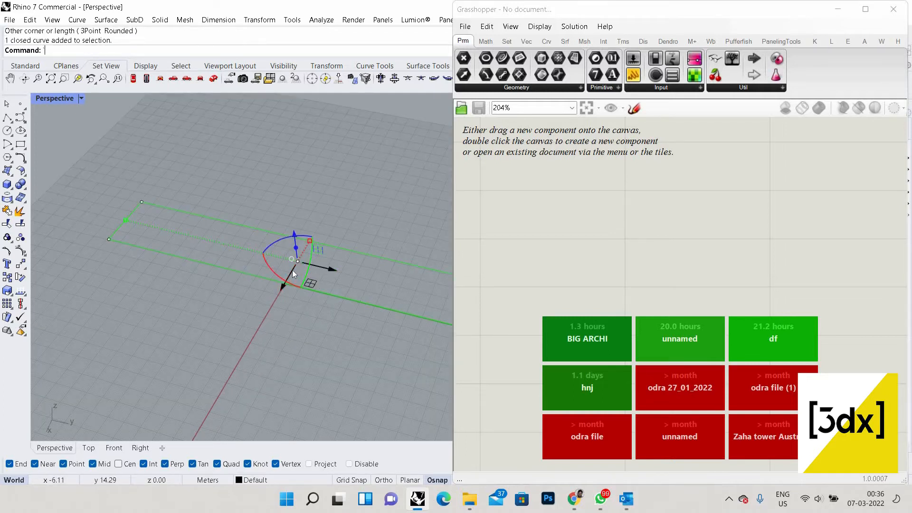
type("mo")
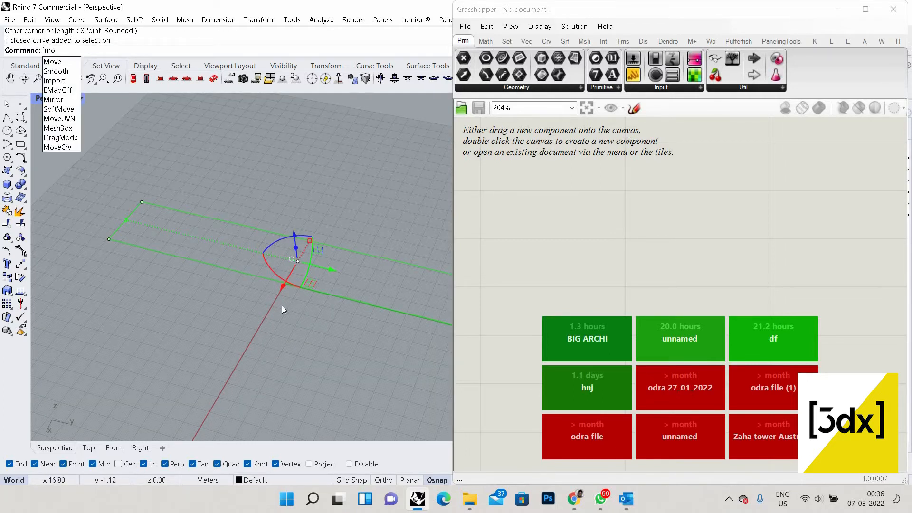
type("v")
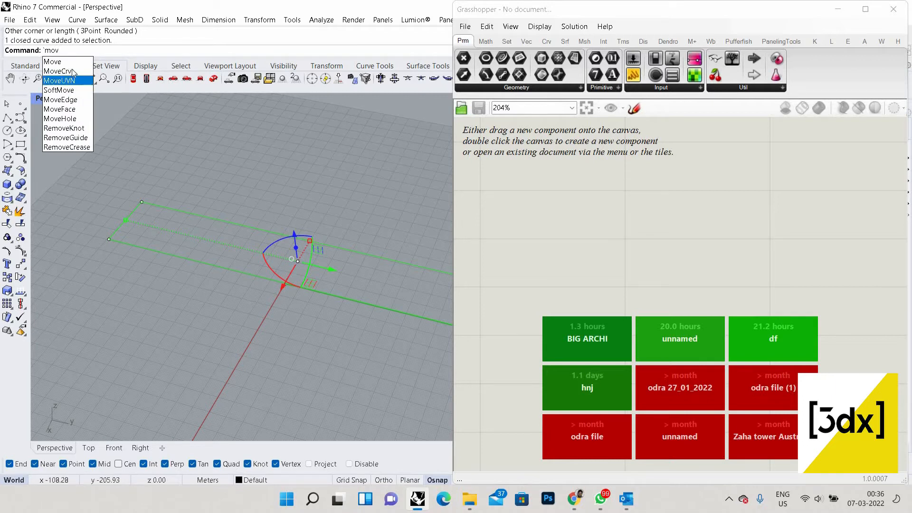
key("Return")
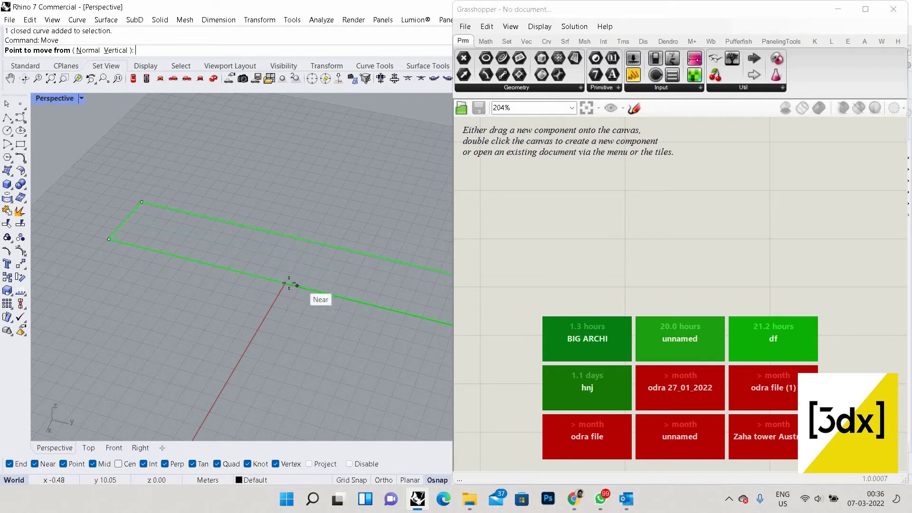
left_click(285, 283)
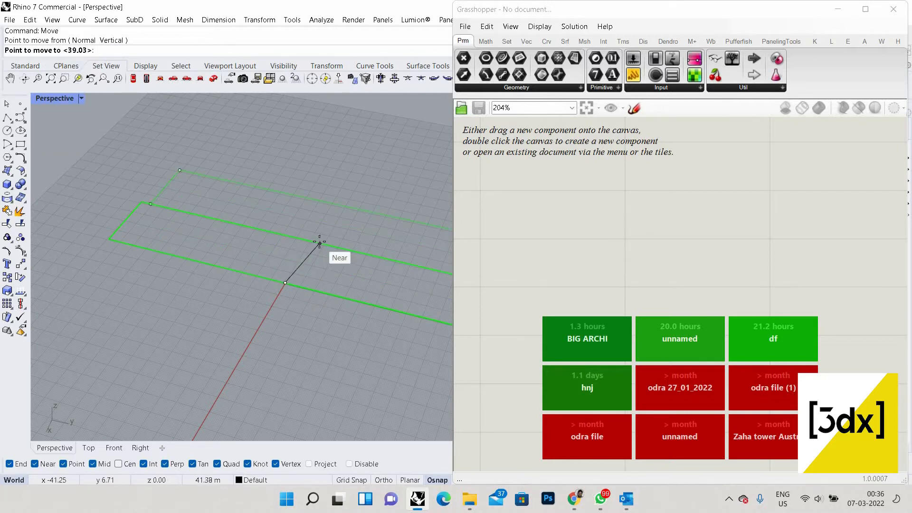
type("0,0")
key("Return")
left_click(360, 212)
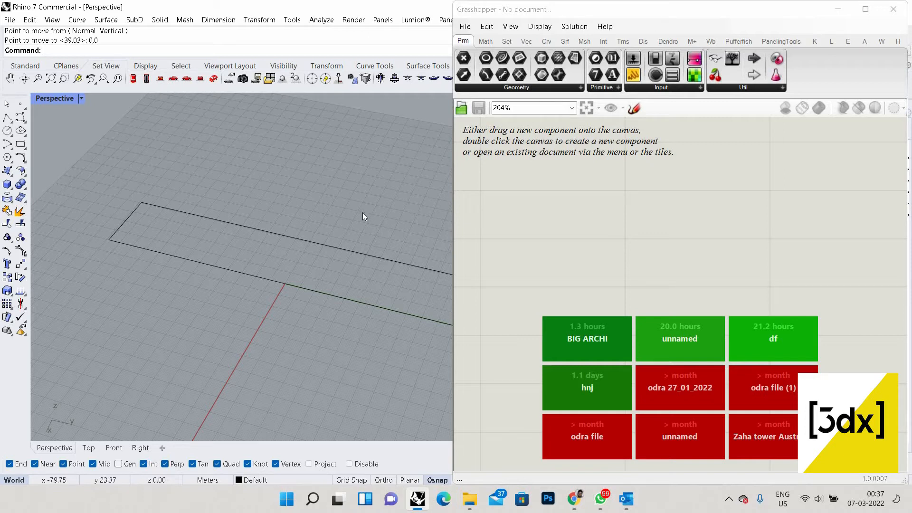
- Draw a tall vertical line upward from the midpoint of the rectangle's front edge at the origin
scroll(329, 263, "down", 3)
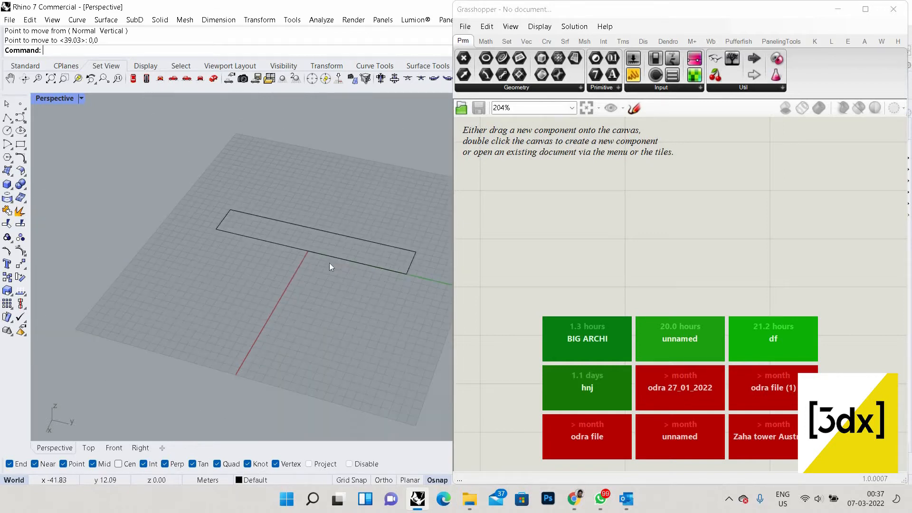
scroll(329, 263, "up", 2)
type("Line")
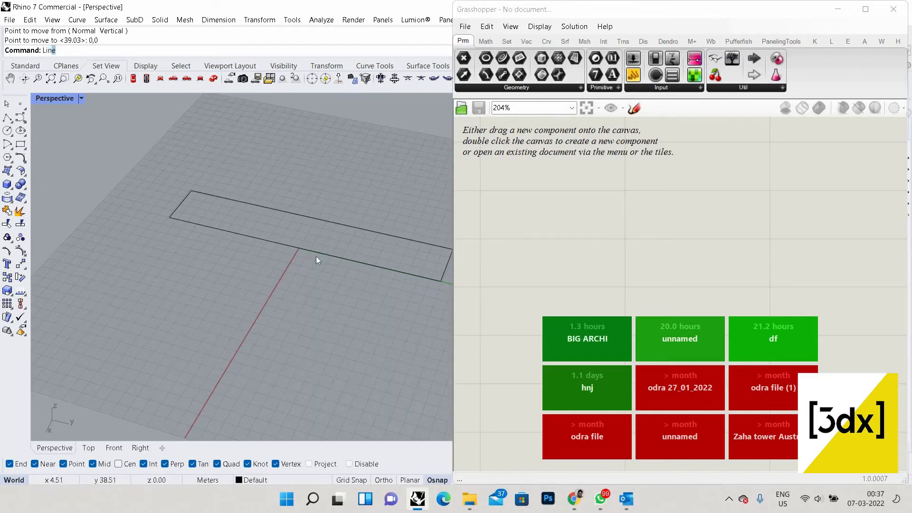
key("Return")
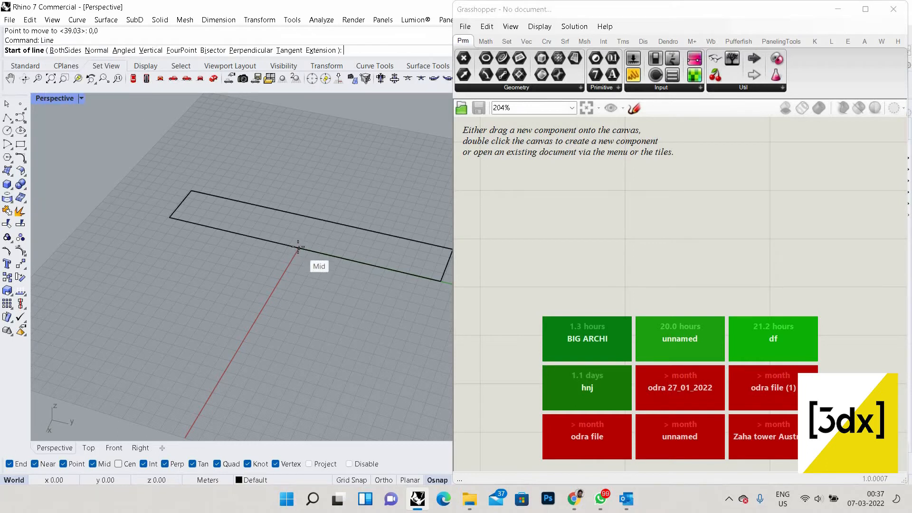
type("v")
key("Return")
left_click(299, 247)
scroll(324, 281, "down", 5)
right_click_drag(322, 308, 318, 222)
right_click_drag(316, 368, 316, 291)
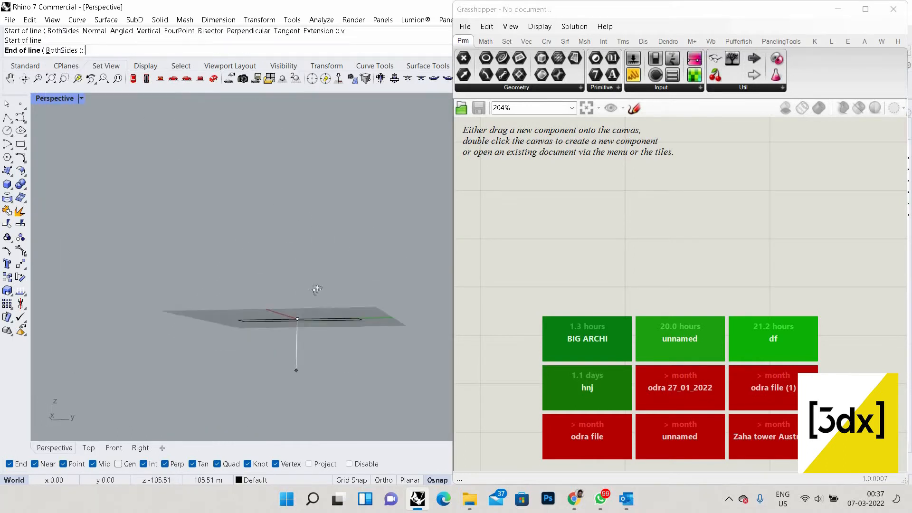
right_click_drag(328, 226, 323, 304)
scroll(319, 283, "down", 3)
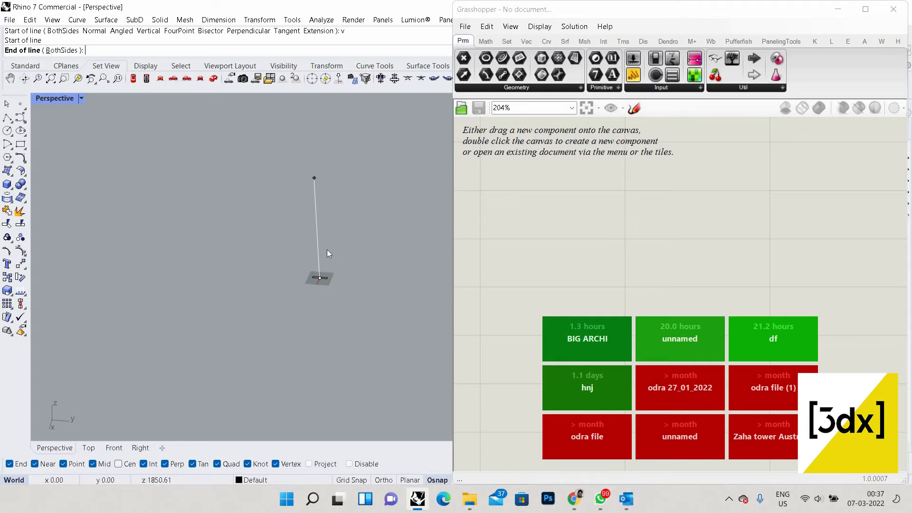
left_click(326, 266)
- Add a Curve parameter to the Grasshopper canvas and reference the rectangle as its single curve
scroll(354, 300, "up", 8)
left_click(373, 268)
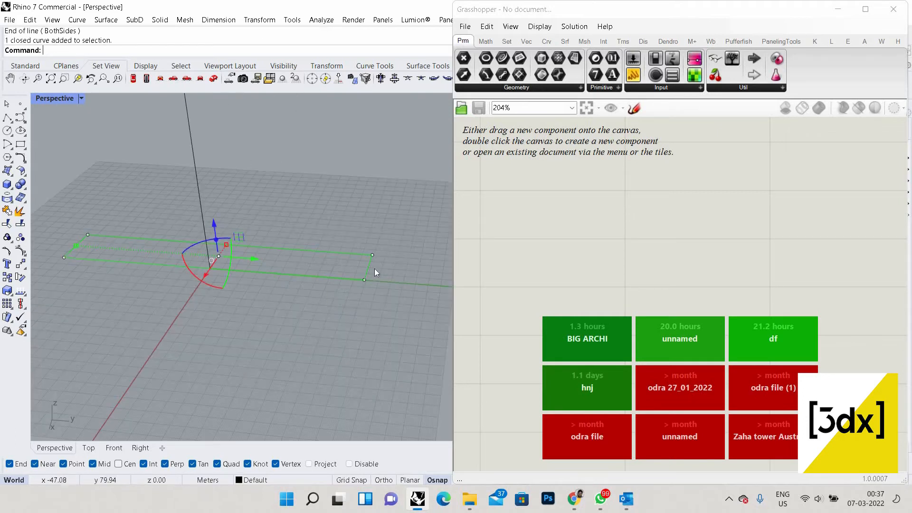
double_click(547, 222)
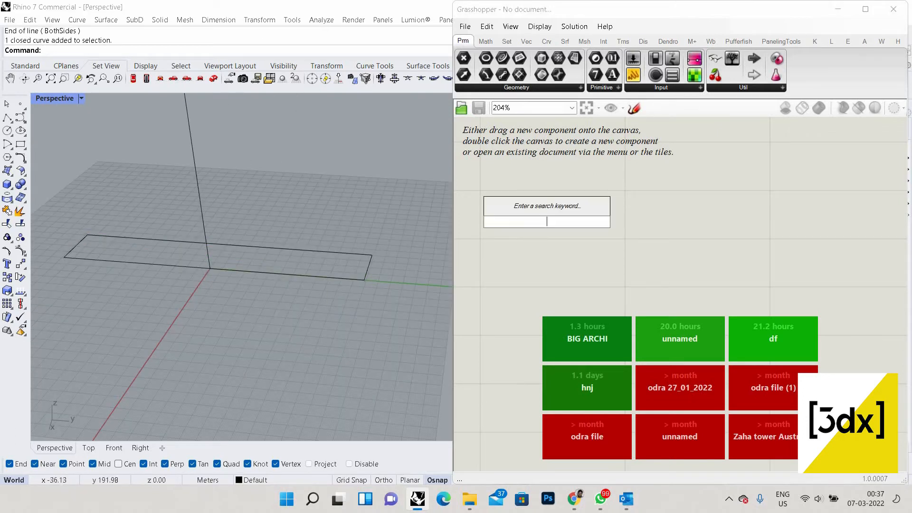
type("crv")
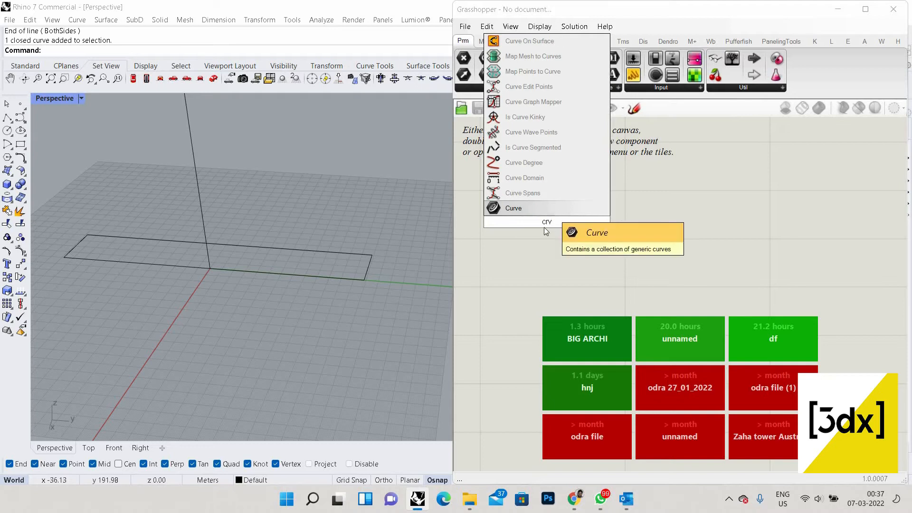
left_click(546, 208)
right_click(543, 222)
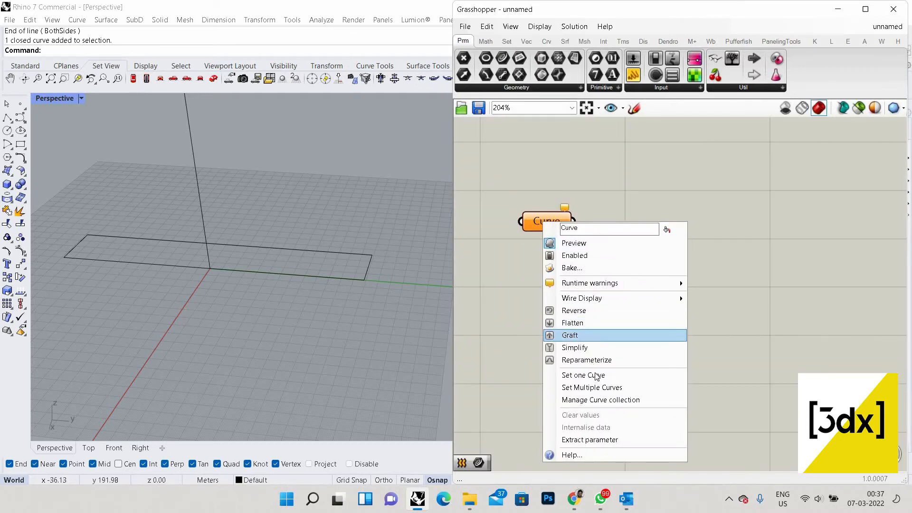
left_click(597, 376)
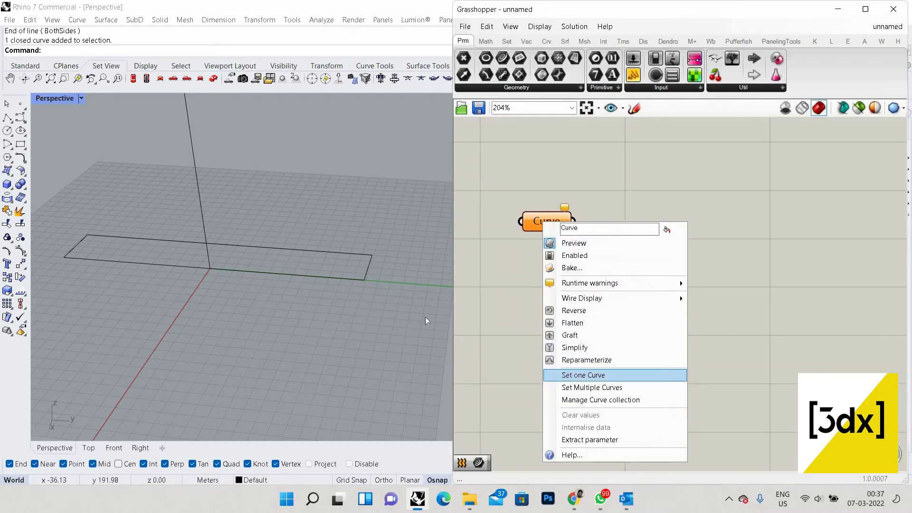
left_click(370, 268)
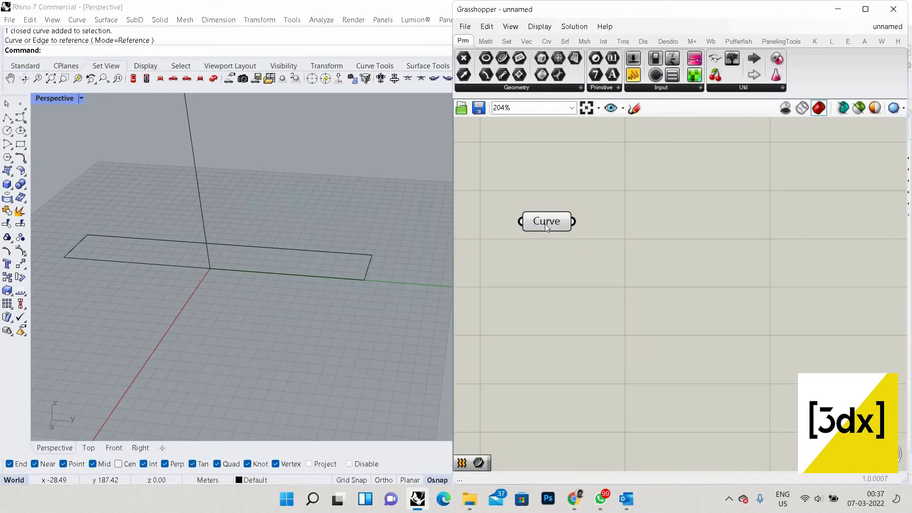
left_click(546, 224)
left_click(398, 288)
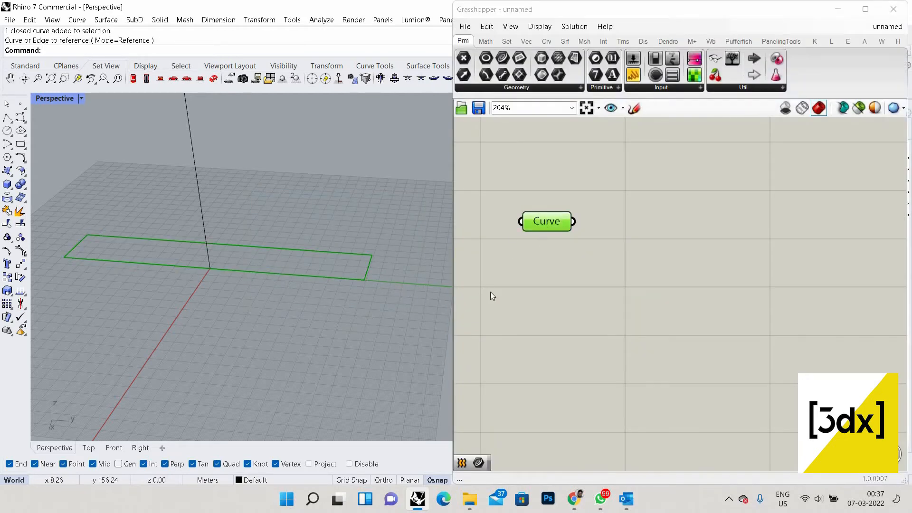
- Add an Extrude component and connect the Curve parameter to its Base input
double_click(697, 279)
type("extru")
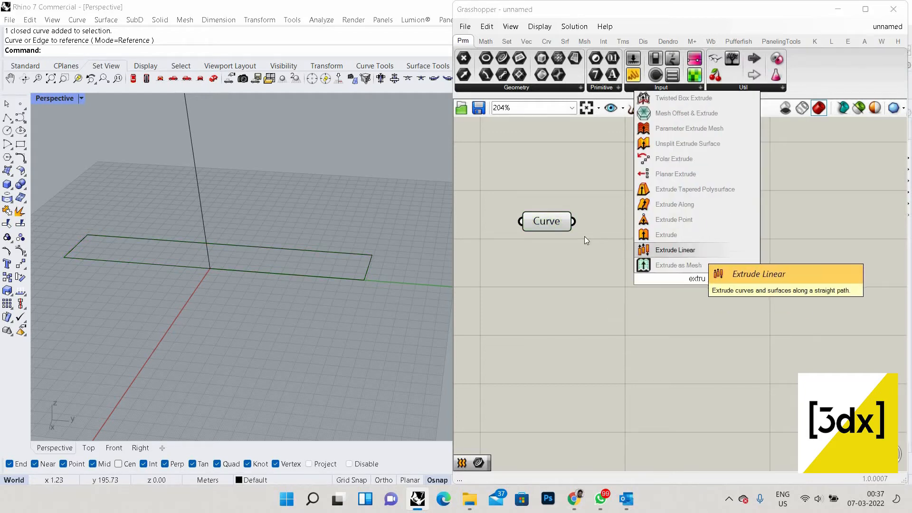
key("Return")
left_click_drag(573, 221, 627, 263)
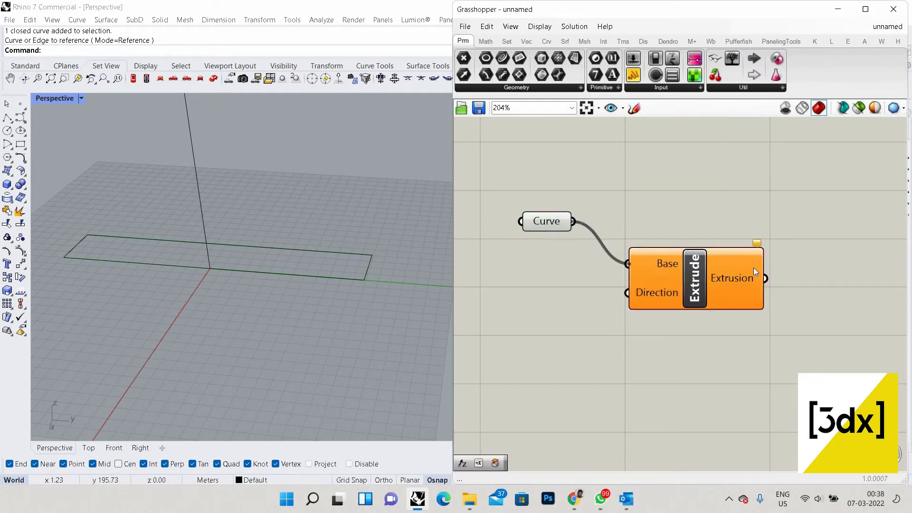
- Add a Unit Z vector component and connect its output to the Extrude component's Direction input
double_click(615, 309)
type("unit")
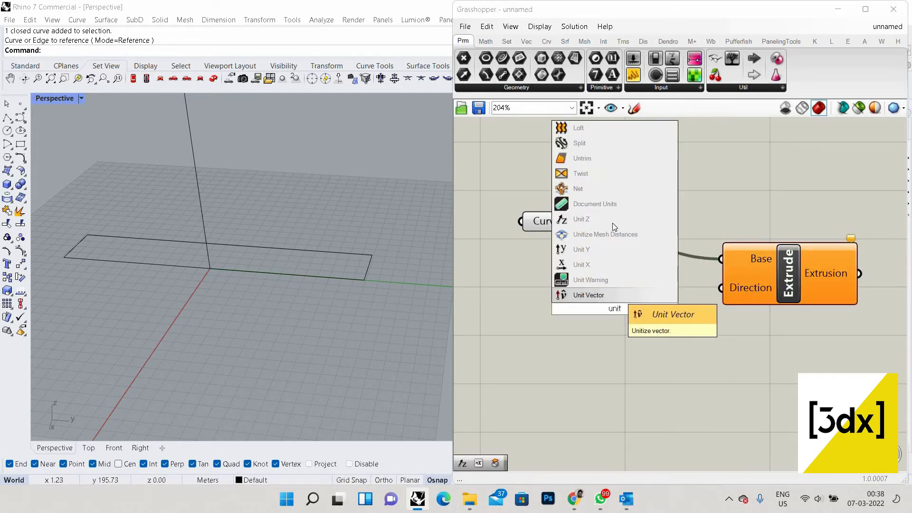
left_click(598, 219)
left_click_drag(722, 288, 681, 309)
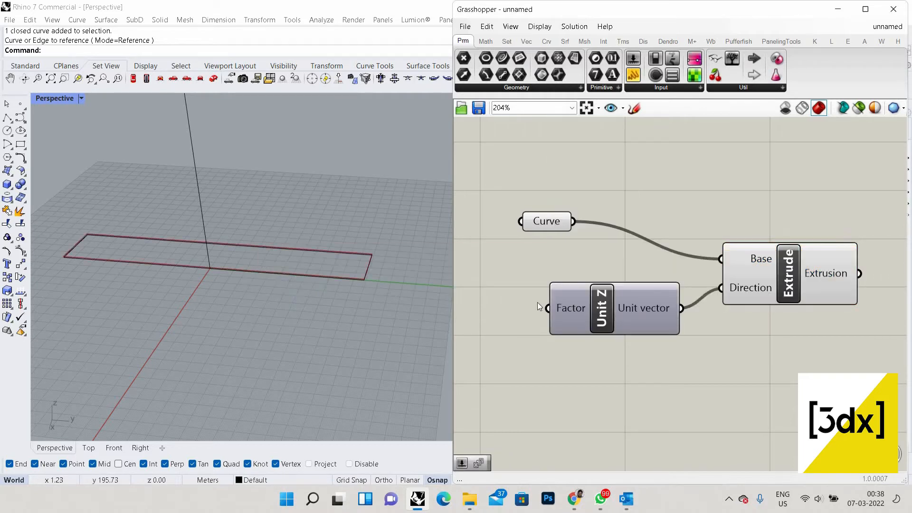
- Add a number slider with value 3 and connect it to the Unit Z component's Factor input
scroll(520, 298, "down", 3)
scroll(521, 299, "up", 2)
double_click(521, 298)
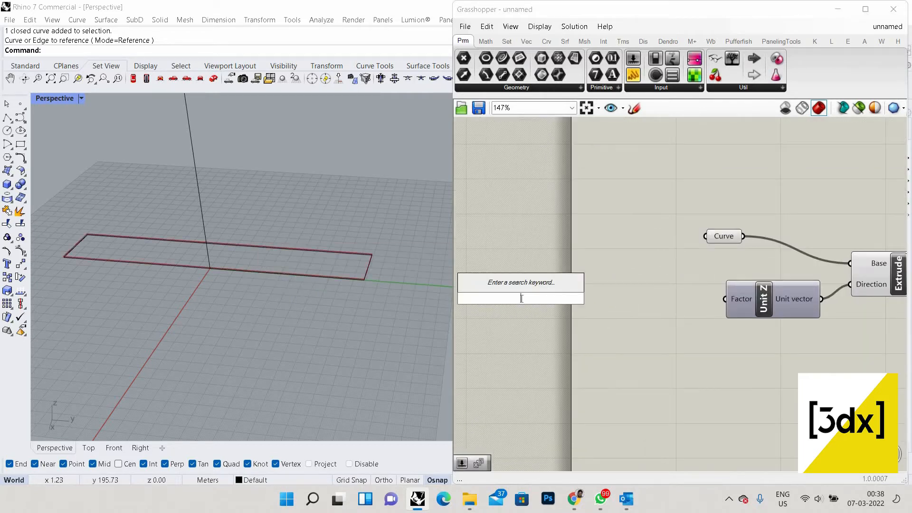
type("3")
key("Return")
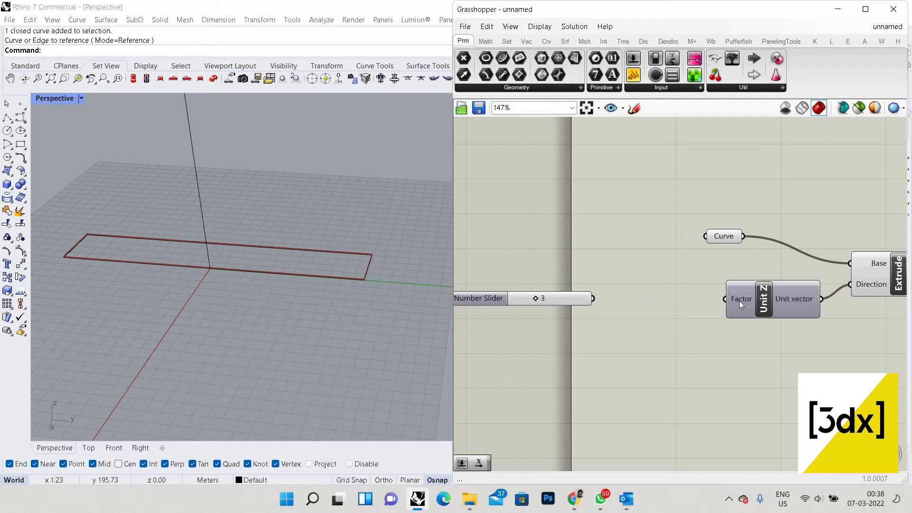
left_click_drag(725, 299, 593, 298)
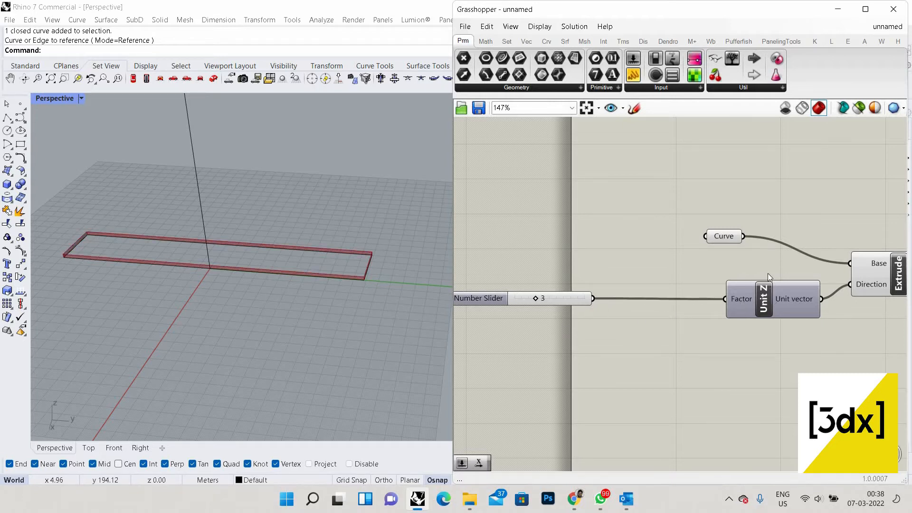
- Add a Cap Holes component and connect the Extrude component's Extrusion output to its Brep input
scroll(767, 272, "down", 5)
scroll(742, 276, "up", 7)
scroll(369, 275, "up", 5)
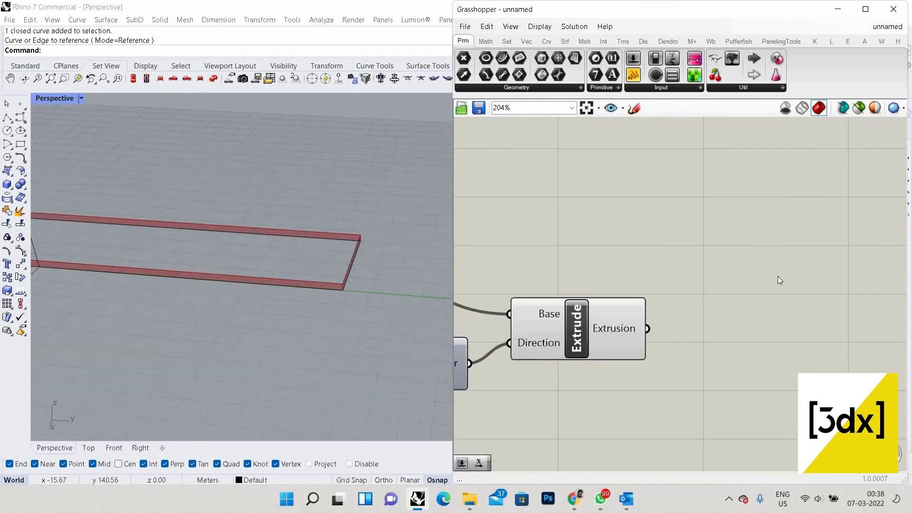
double_click(777, 277)
type("ca")
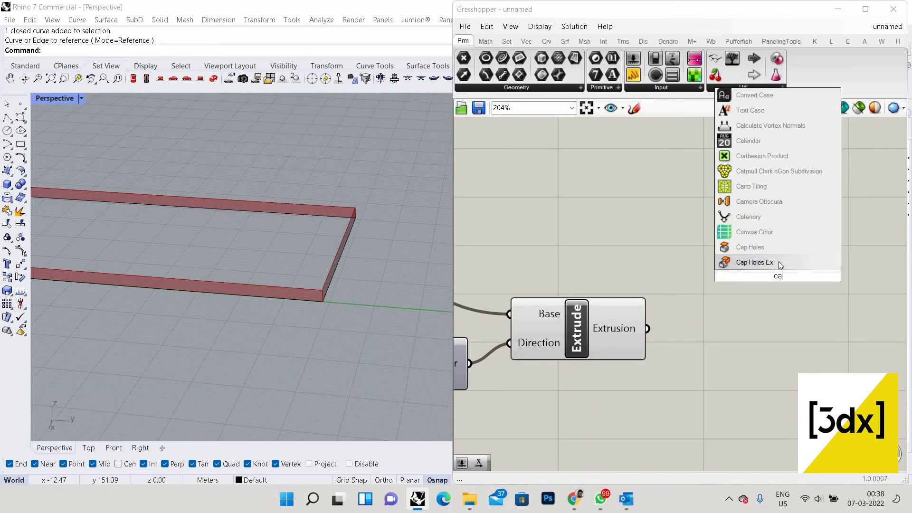
type("p")
left_click(777, 263)
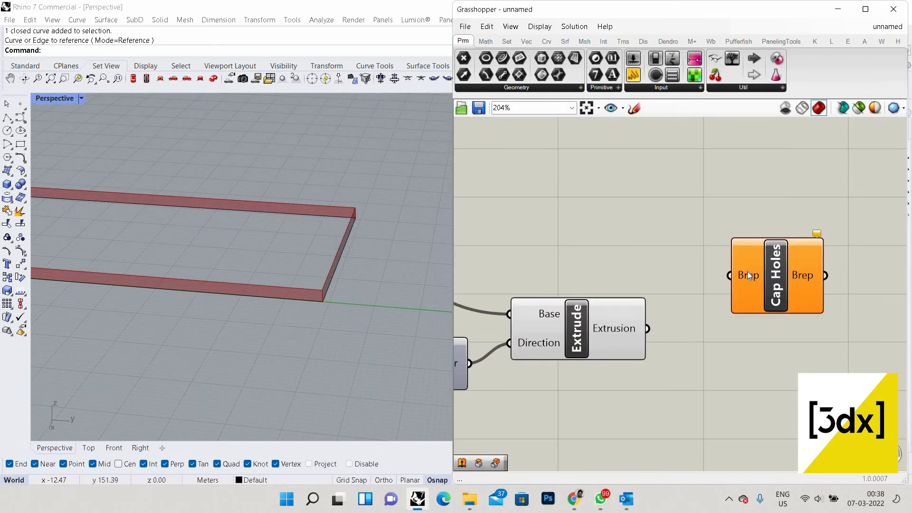
left_click_drag(647, 328, 729, 276)
scroll(281, 294, "down", 5)
right_click_drag(327, 302, 439, 304)
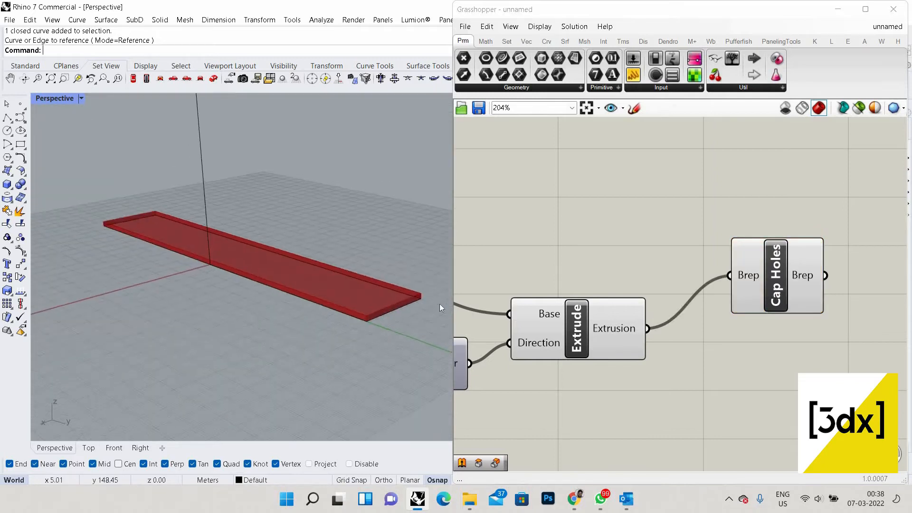
scroll(441, 300, "down", 3)
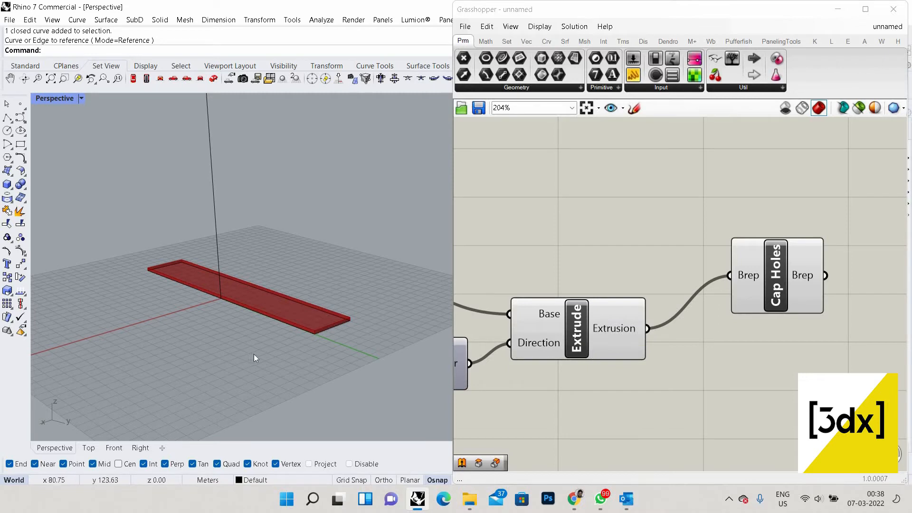
scroll(254, 355, "down", 2)
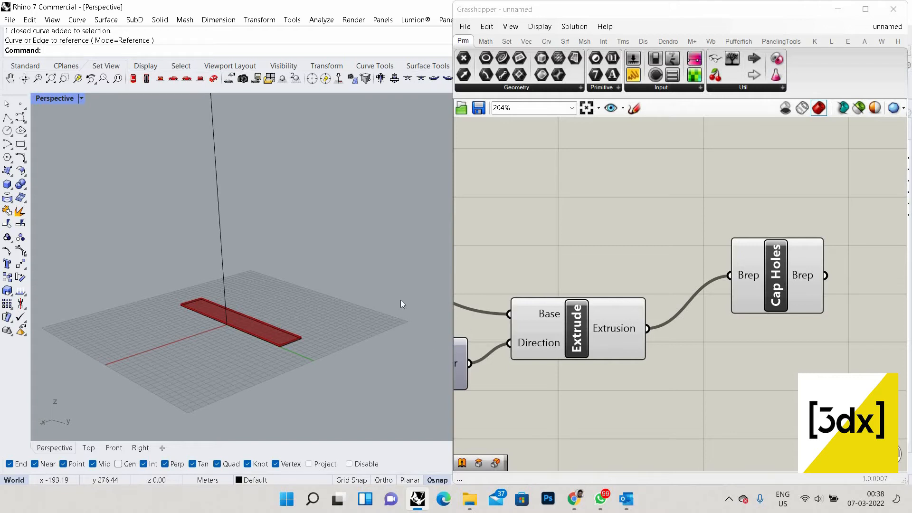
- Add the Rotate component that rotates an object in a plane and connect the Cap Holes Brep output to its Geometry input
scroll(304, 309, "down", 3)
scroll(333, 310, "up", 2)
scroll(353, 309, "up", 2)
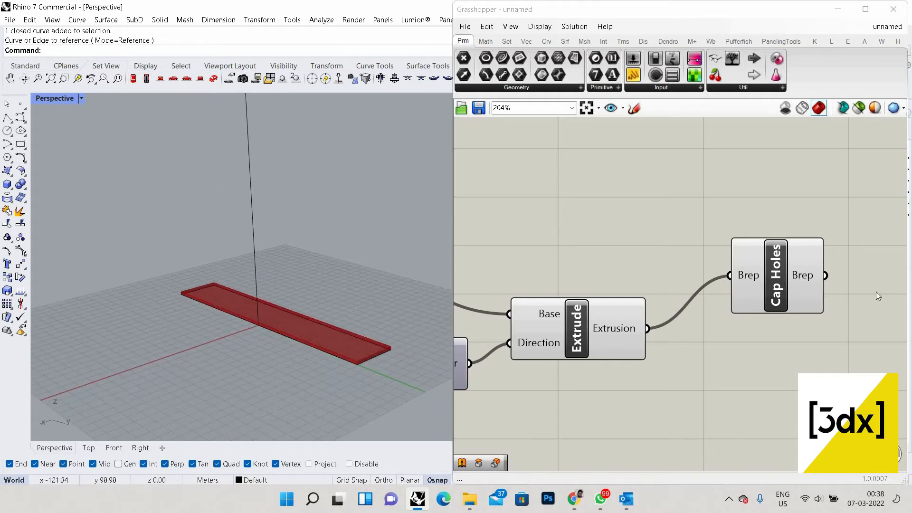
scroll(596, 285, "down", 4)
scroll(613, 260, "up", 3)
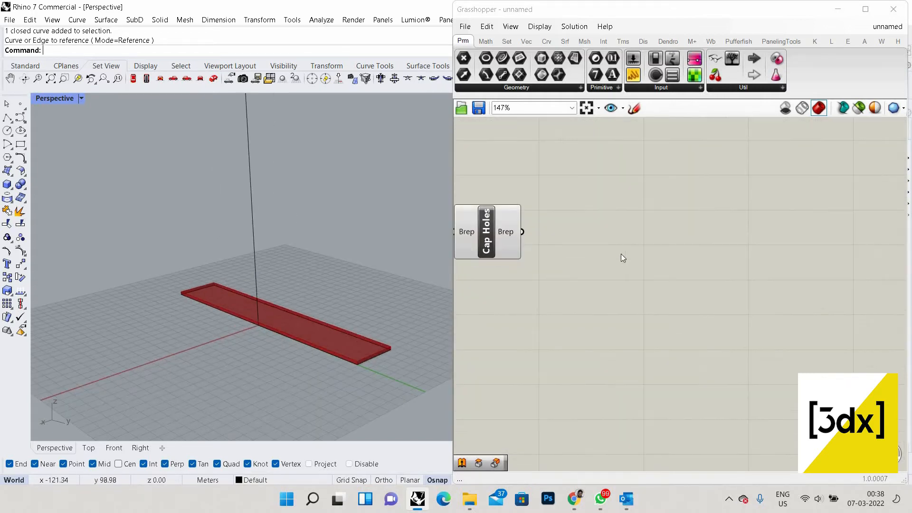
scroll(729, 295, "down", 2)
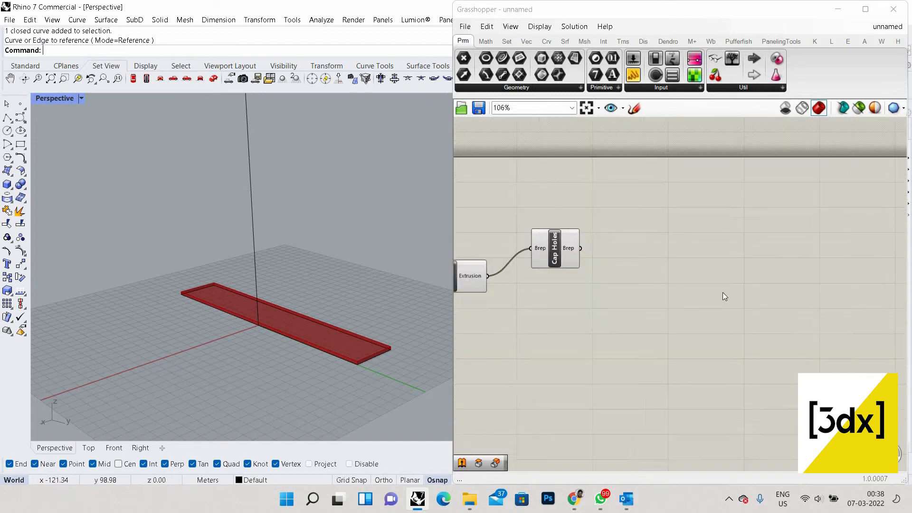
double_click(700, 268)
type("r")
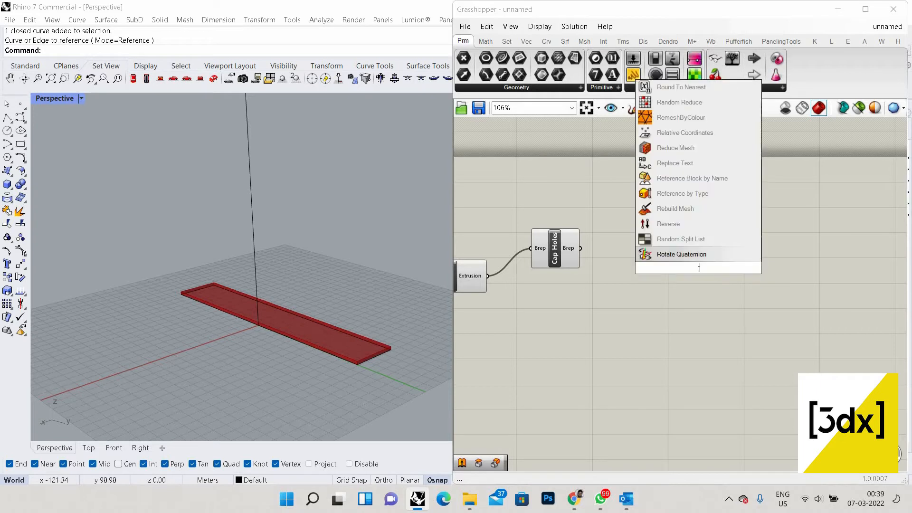
type("otate")
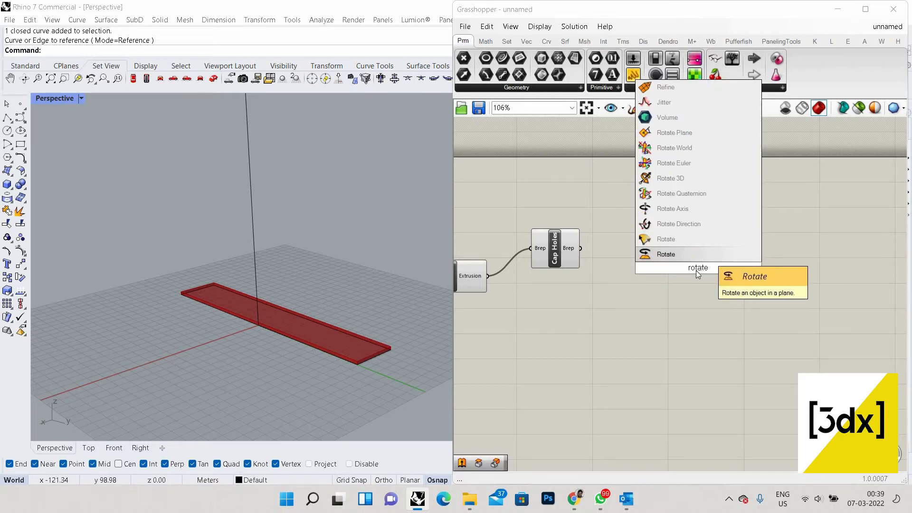
key("Return")
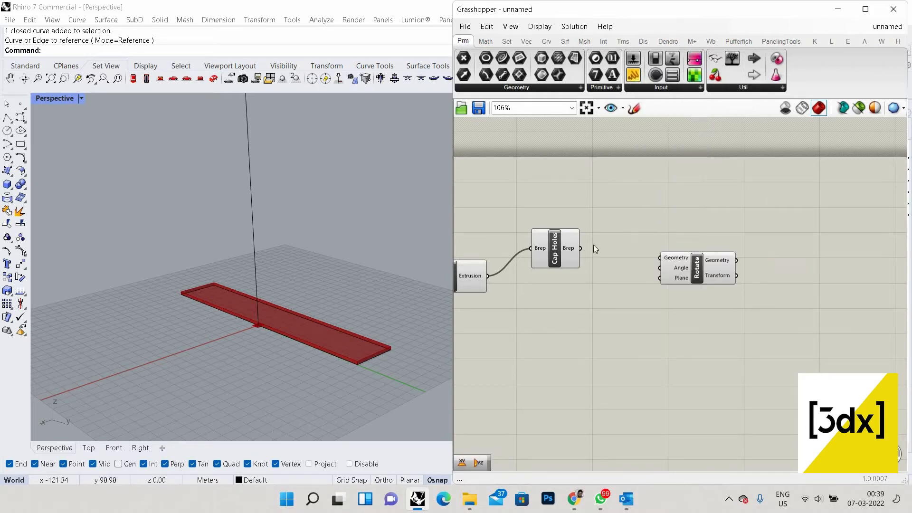
scroll(594, 244, "up", 1)
left_click_drag(561, 248, 658, 259)
scroll(357, 280, "up", 3)
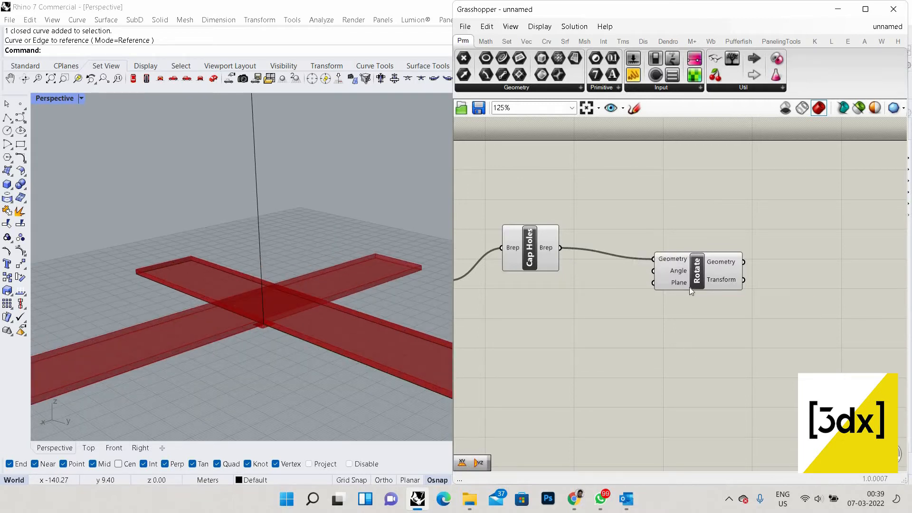
left_click_drag(688, 287, 699, 299)
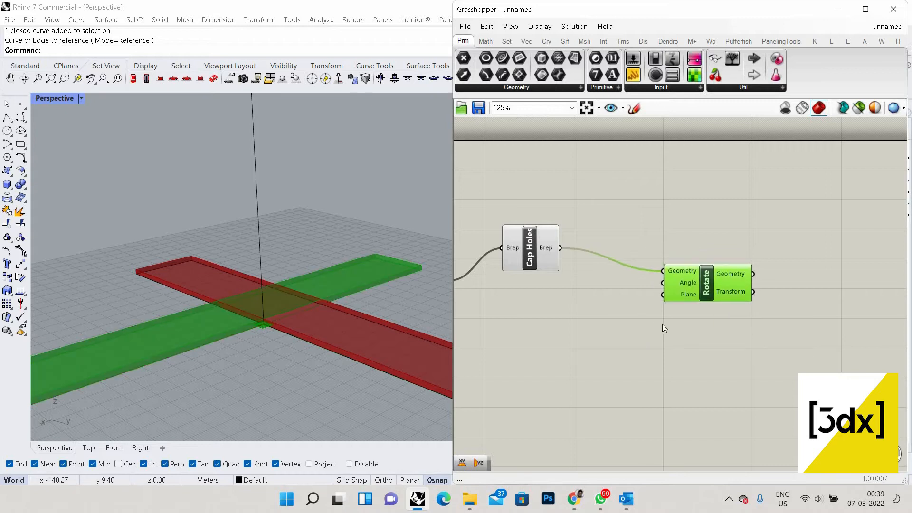
- Switch the Rotate component's Angle input to degrees and move the component farther from Cap Holes
scroll(678, 289, "up", 2)
right_click(682, 289)
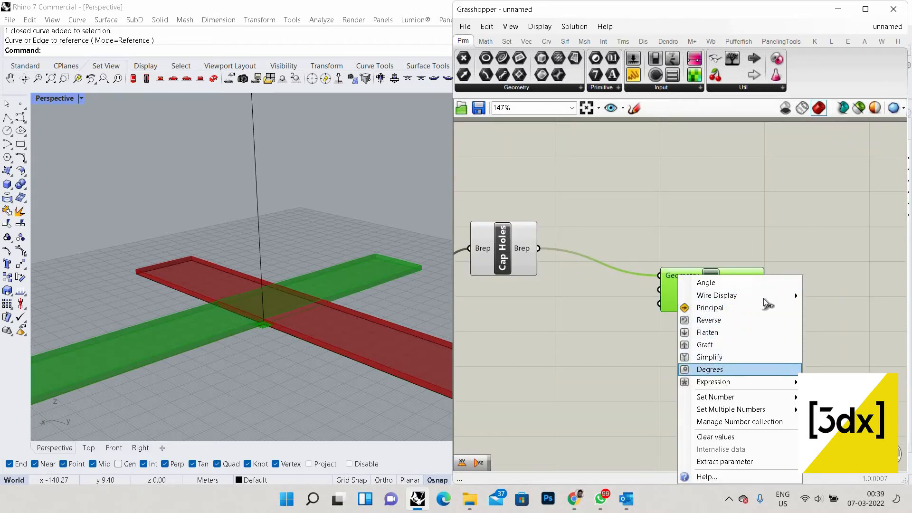
left_click(710, 369)
scroll(725, 316, "down", 3)
scroll(743, 300, "up", 2)
left_click_drag(743, 301, 765, 334)
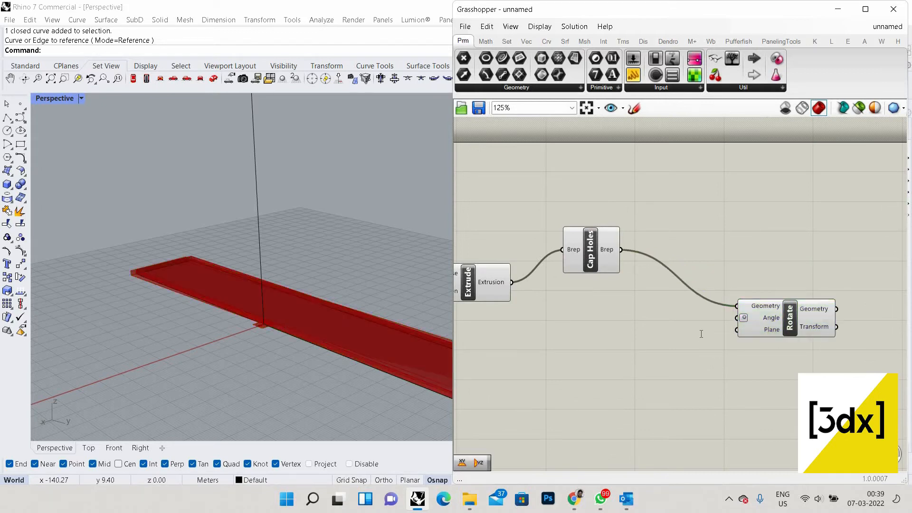
- Add a second Curve parameter, reference the vertical line as its single curve, and connect it to the Rotate component's Plane input
double_click(700, 333)
type("curve")
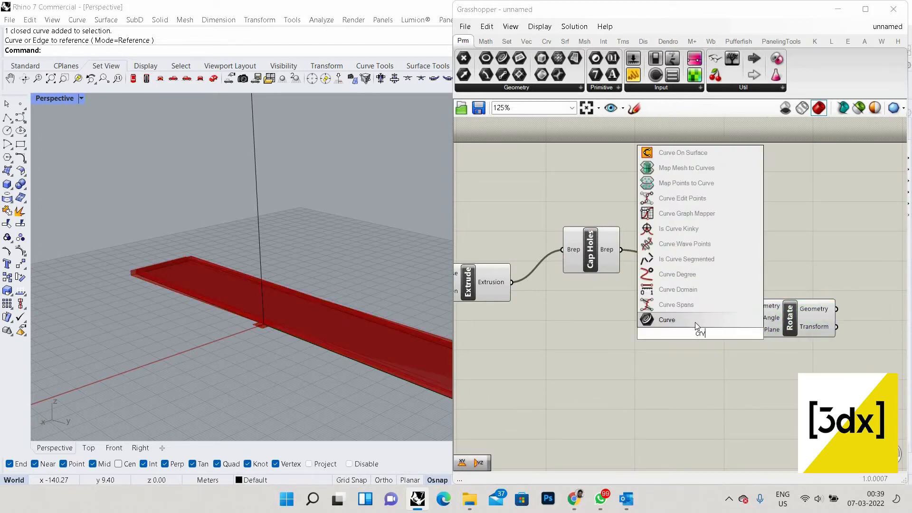
key("Return")
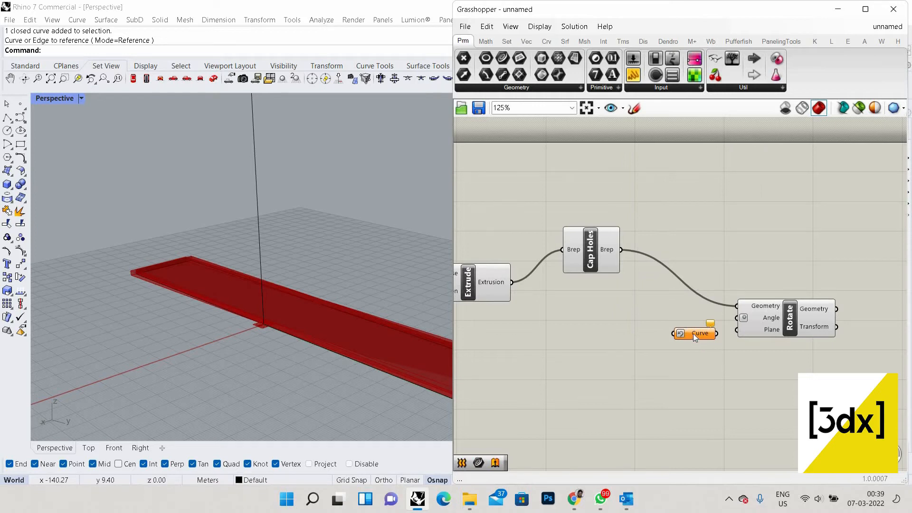
right_click(693, 333)
right_click(700, 333)
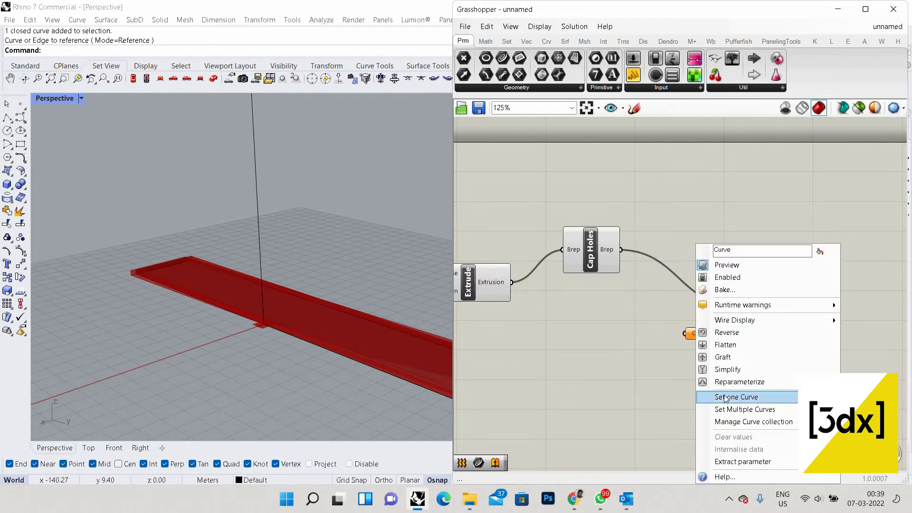
left_click(738, 397)
key("Return")
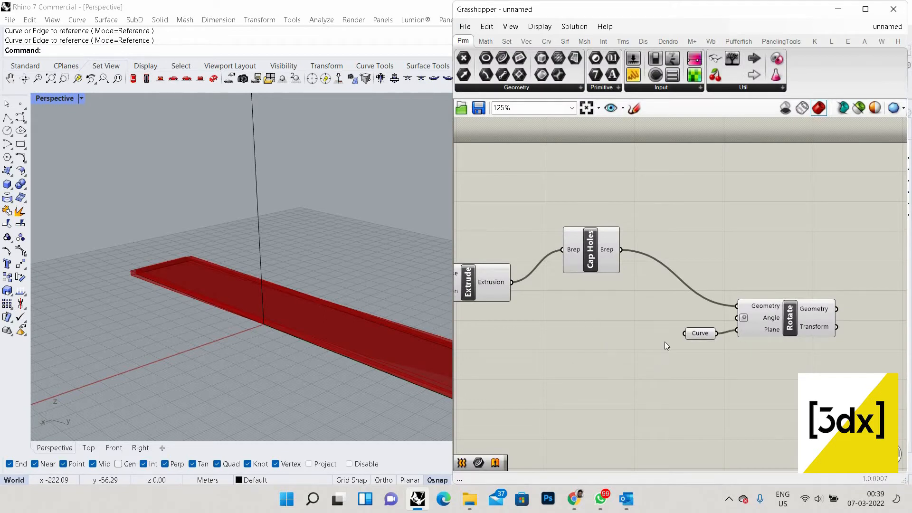
- Add a Series component, connect its output to the Rotate component's Angle input, and move the second Curve parameter clear of the wire
right_click_drag(614, 335, 714, 282)
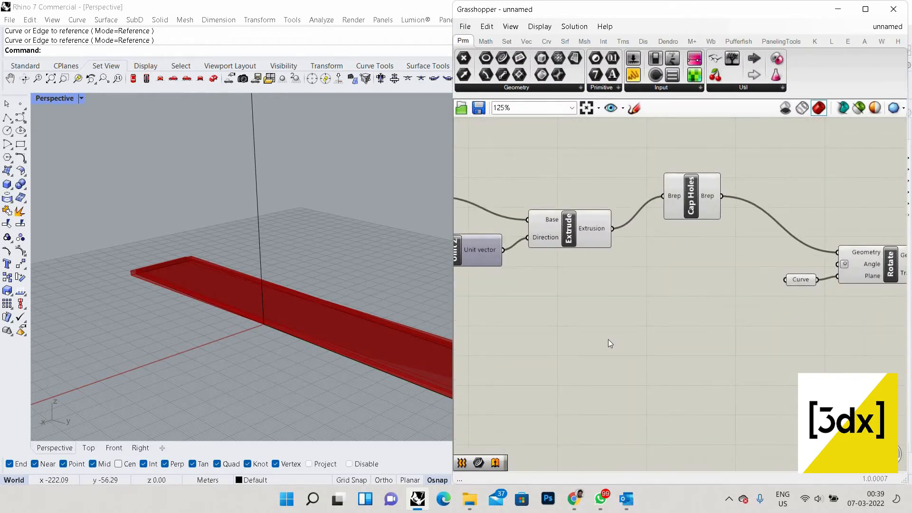
double_click(598, 342)
type("seri")
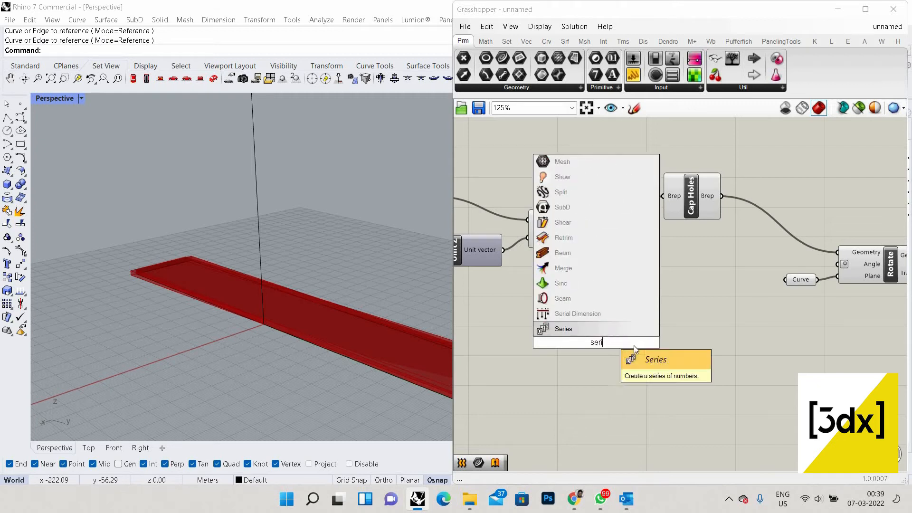
key("Return")
left_click_drag(629, 342, 815, 306)
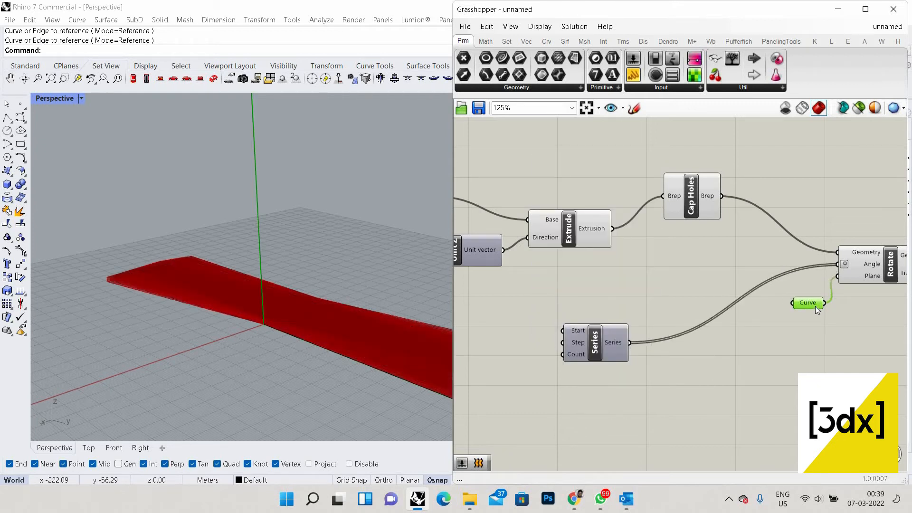
- Add a number slider with value 5, connect it to the Series component's Step input, and place it beside that input
scroll(535, 341, "up", 3)
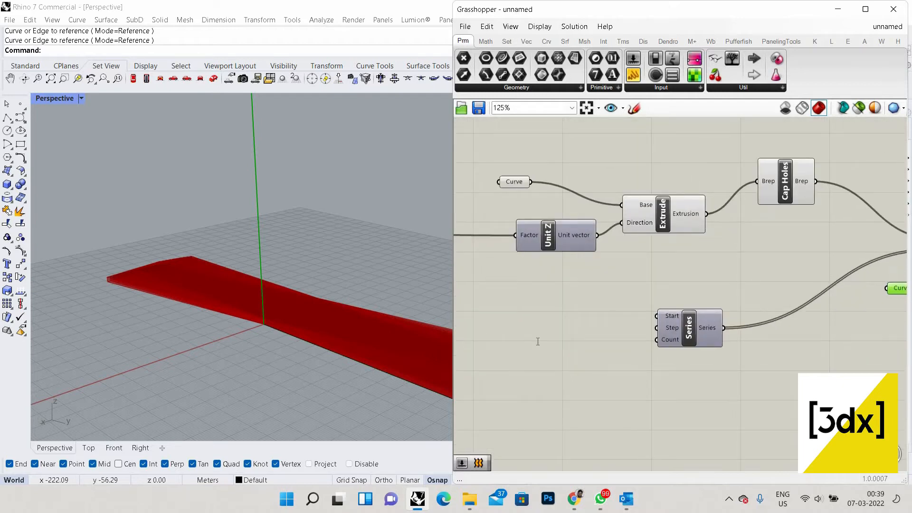
double_click(610, 346)
type("5")
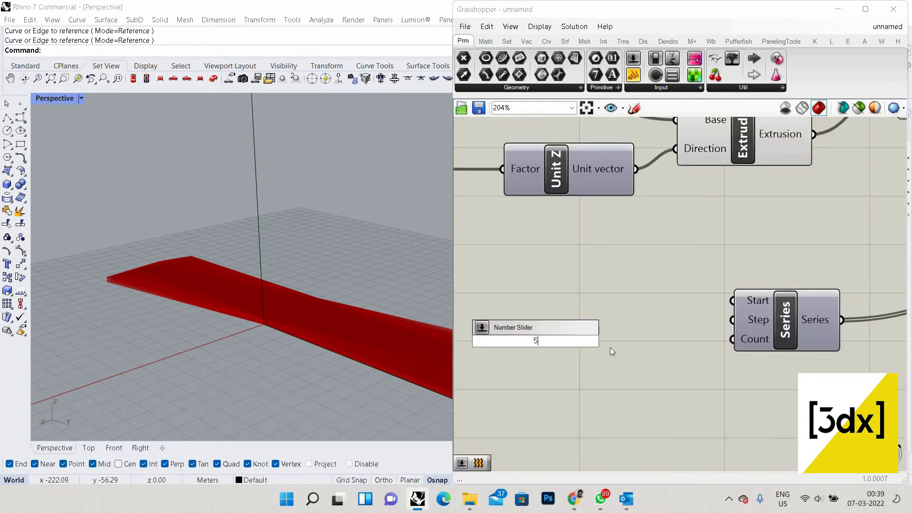
key("Return")
left_click_drag(715, 320, 732, 320)
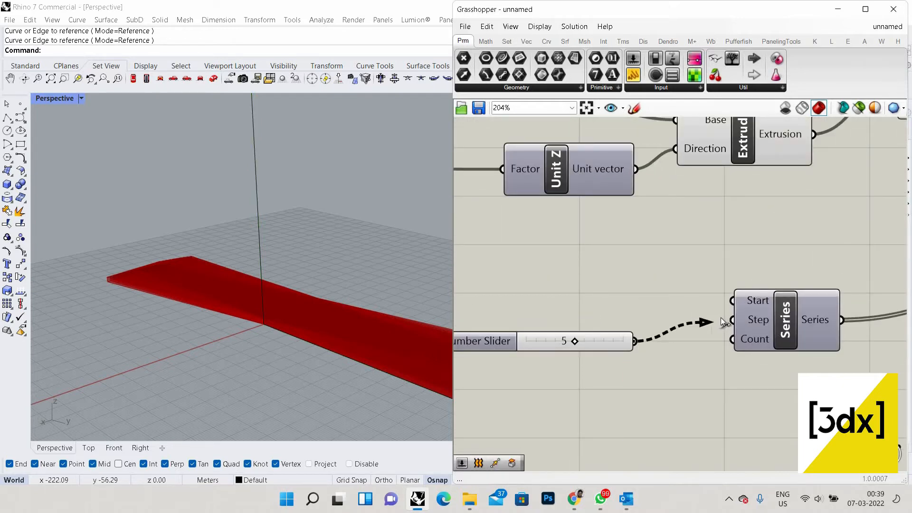
right_click_drag(211, 328, 339, 319)
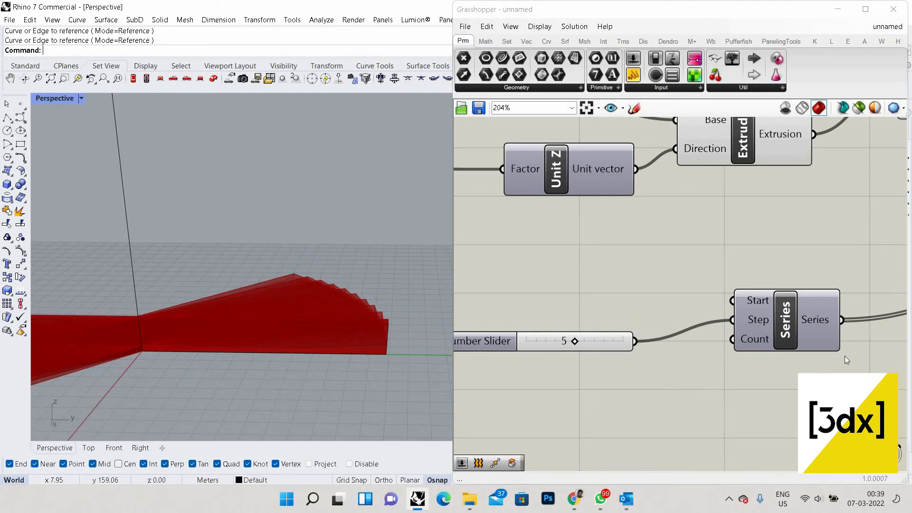
left_click_drag(603, 343, 613, 308)
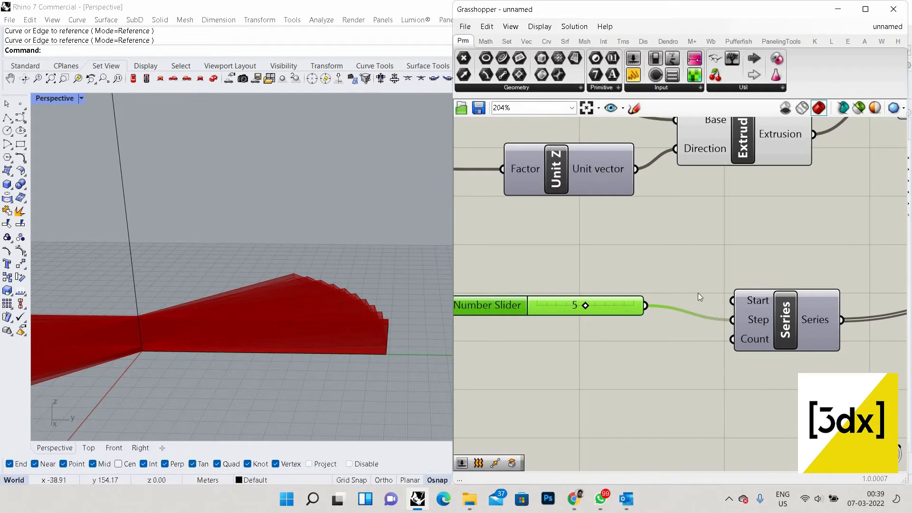
- Add a number slider with value 70 below the Step slider and connect it to the Series component's Count input
scroll(698, 297, "down", 5)
scroll(620, 331, "up", 3)
double_click(619, 330)
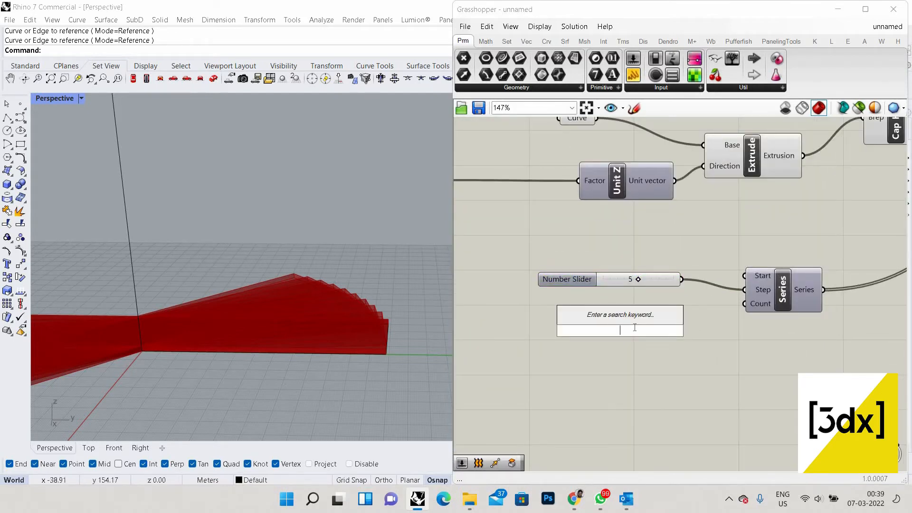
type("70")
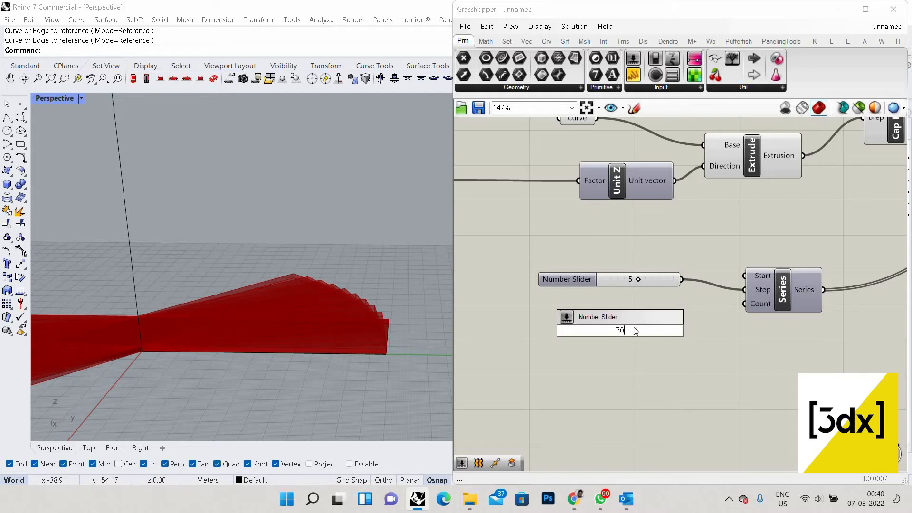
key("Return")
left_click_drag(699, 331, 744, 304)
scroll(332, 304, "down", 4)
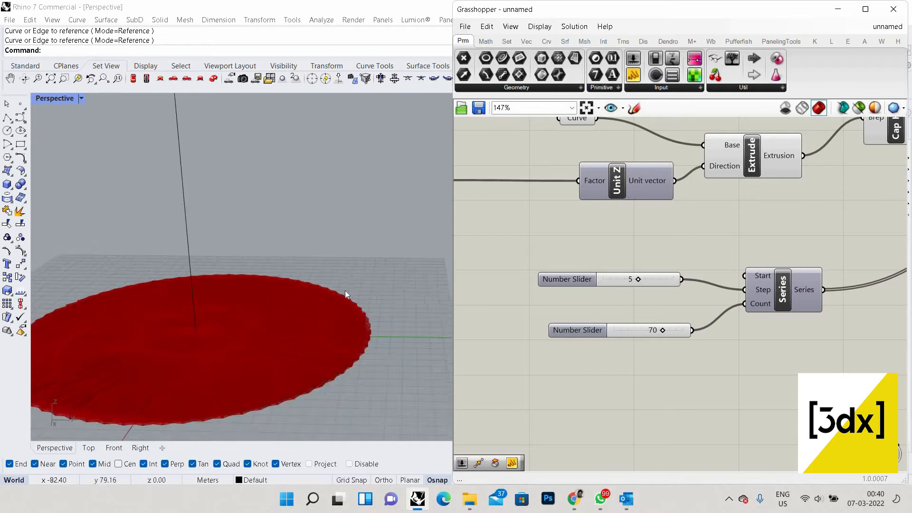
scroll(323, 356, "up", 6)
scroll(365, 345, "down", 3)
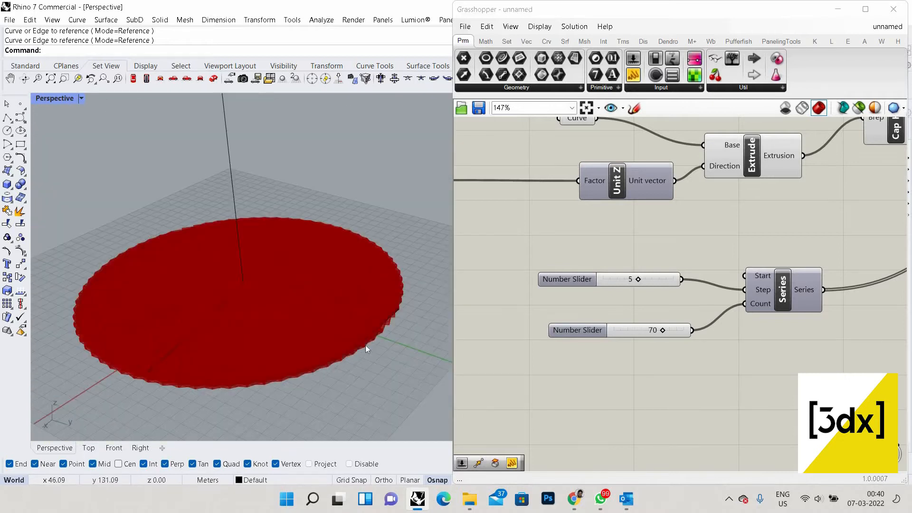
scroll(383, 253, "up", 4)
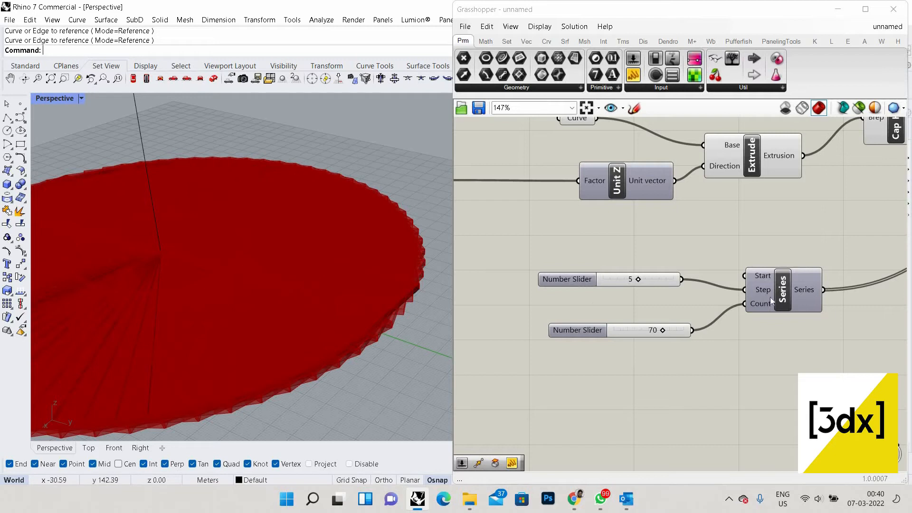
scroll(738, 291, "down", 5)
scroll(731, 296, "up", 4)
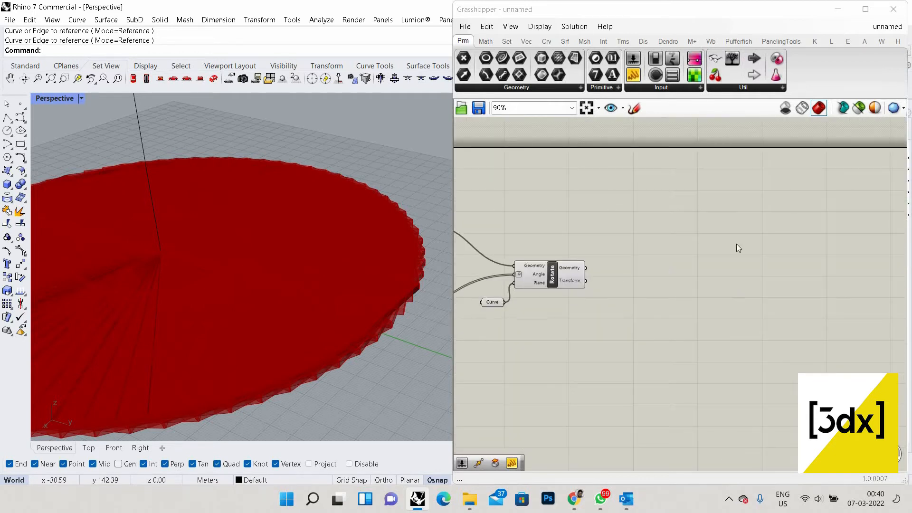
scroll(737, 244, "up", 2)
double_click(732, 285)
type("move")
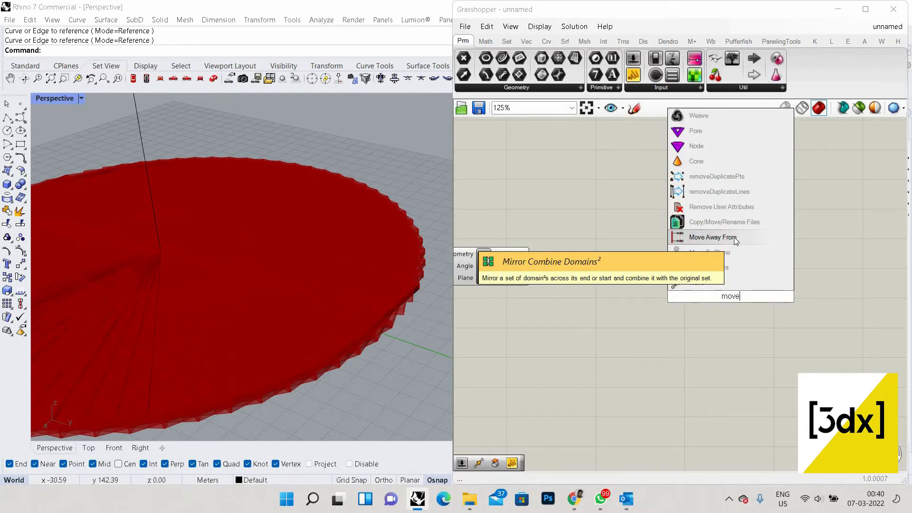
left_click(734, 238)
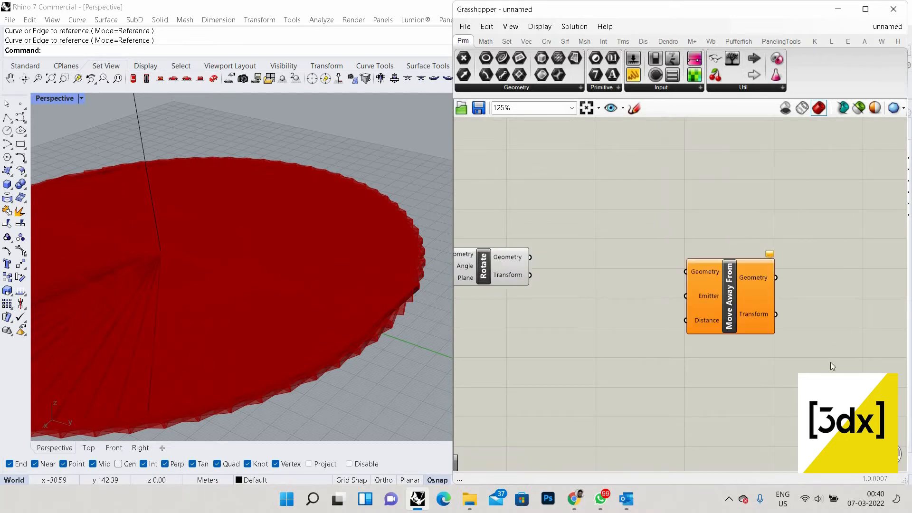
left_click_drag(838, 394, 679, 252)
key("Delete")
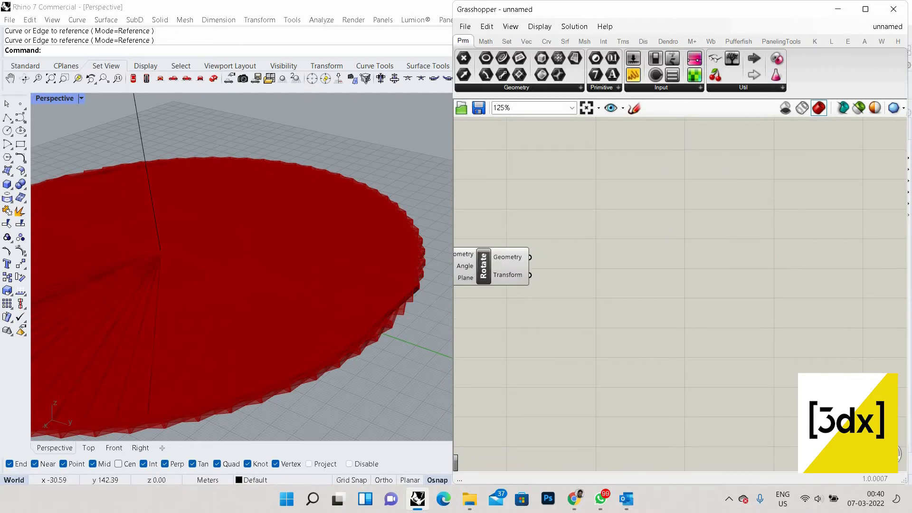
- Add a Move component beyond the Rotate component, connect Rotate's Geometry output to its Geometry input, and shift it slightly away
double_click(680, 253)
type("mov")
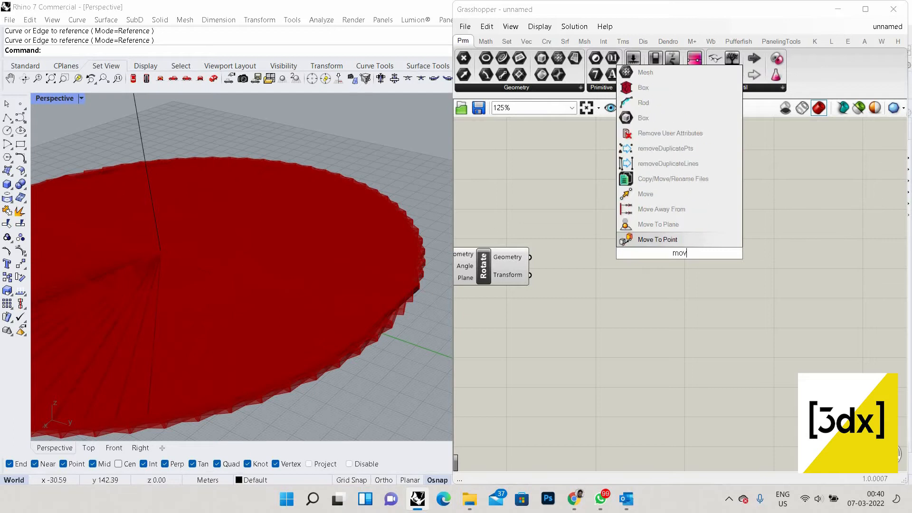
type("e")
left_click(657, 243)
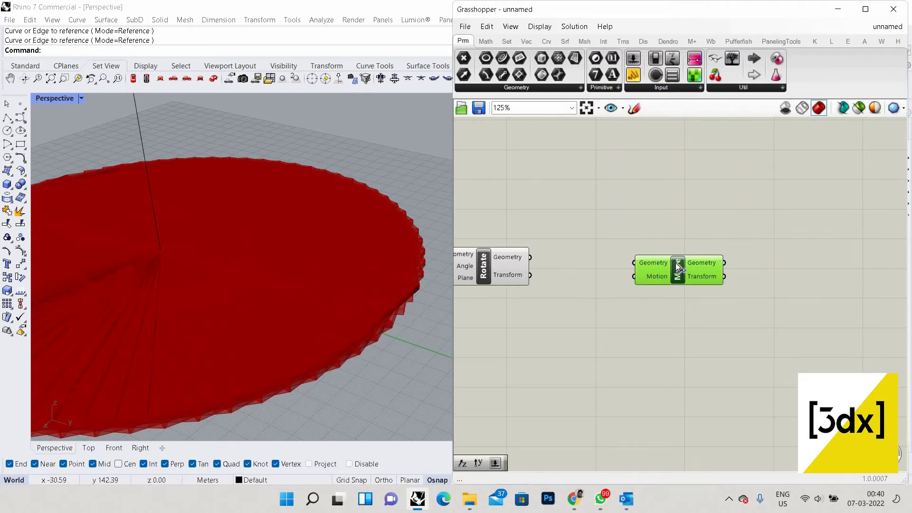
left_click_drag(531, 258, 694, 299)
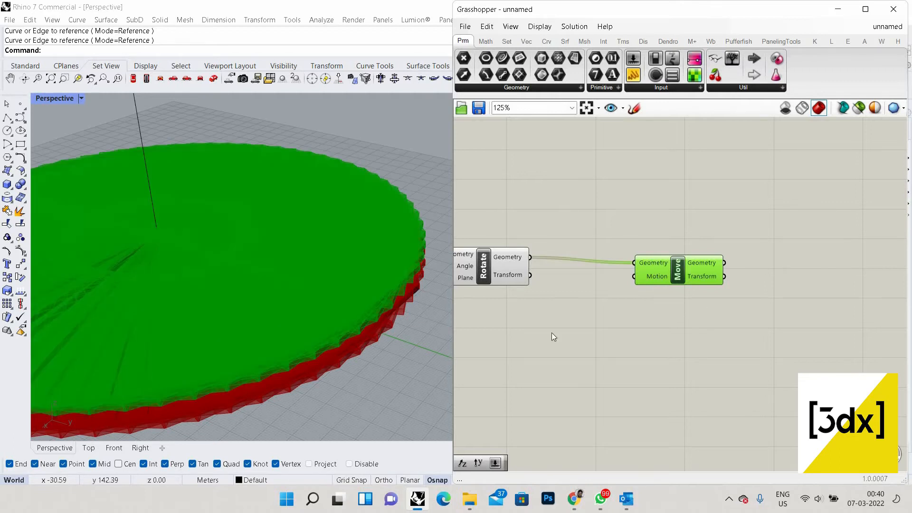
- Add a Unit Z component, connect its Unit vector output to the Move component's Motion input, and place it below Move
double_click(547, 333)
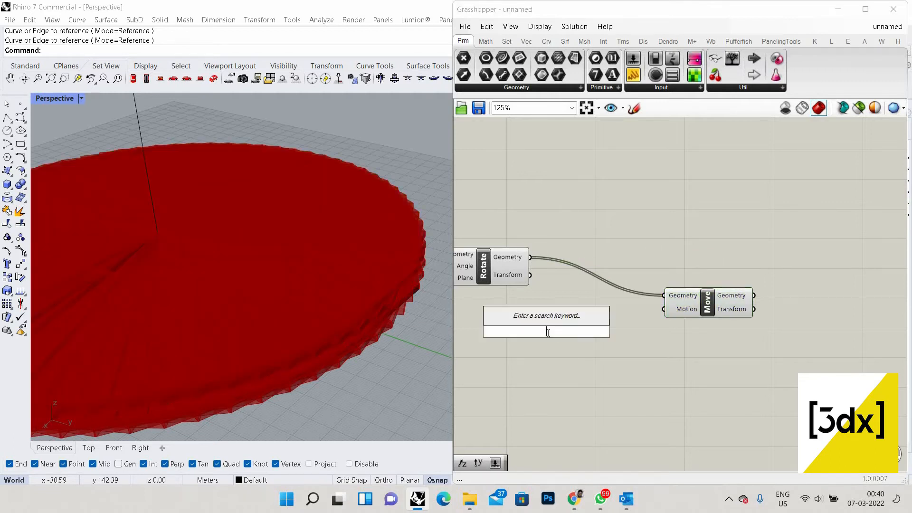
type("unitz")
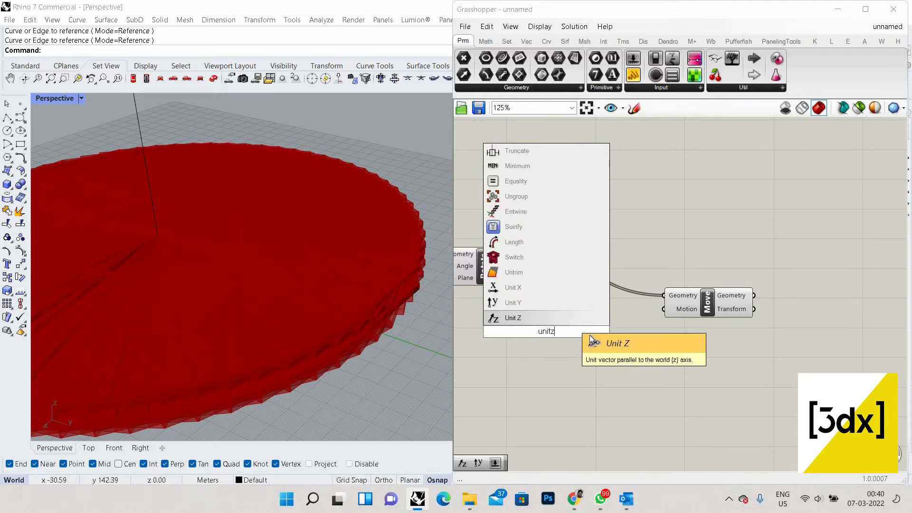
left_click(570, 318)
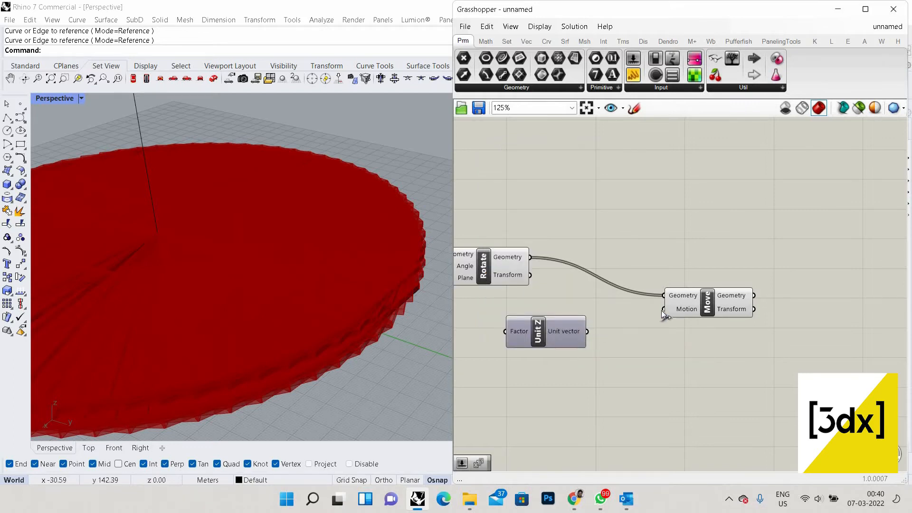
left_click_drag(618, 328, 700, 309)
scroll(639, 333, "down", 1)
right_click_drag(613, 362, 692, 328)
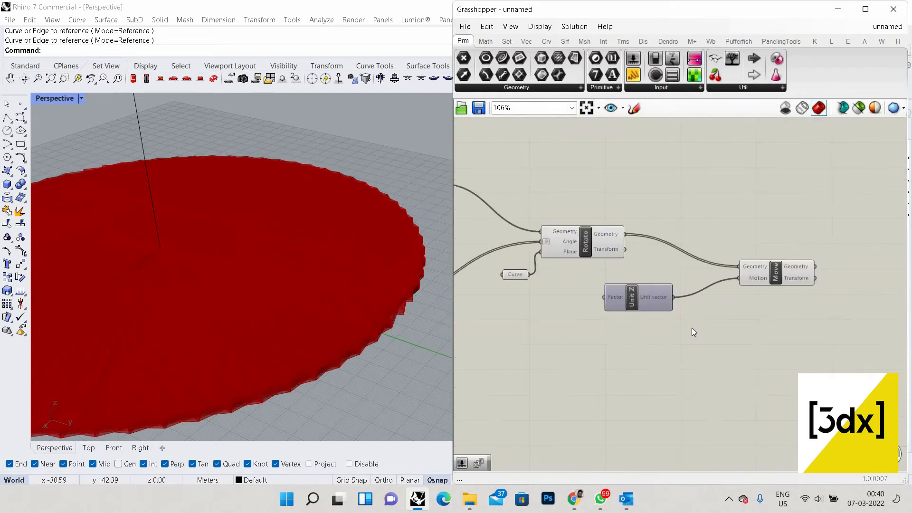
left_click_drag(665, 296, 693, 332)
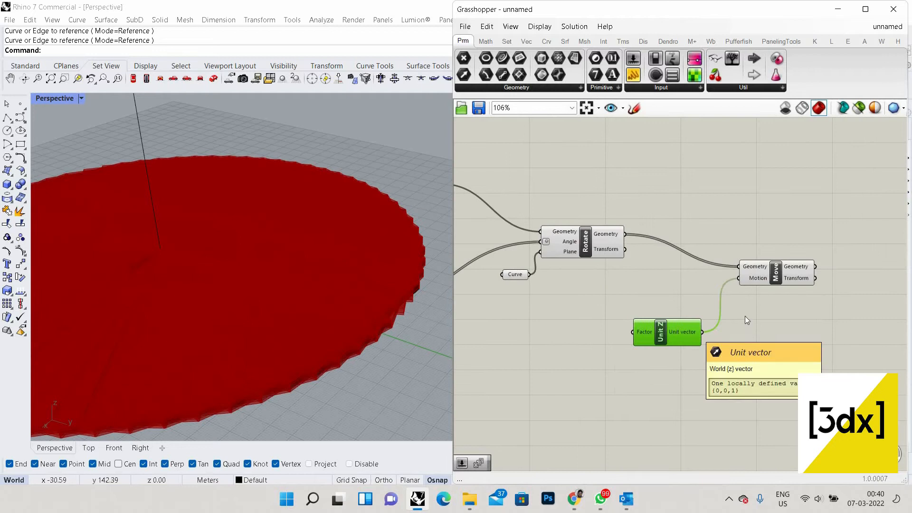
- Add a second Series component below the Rotate component and connect its output to the new Unit Z component's Factor input
scroll(599, 353, "down", 1)
double_click(599, 353)
type("series")
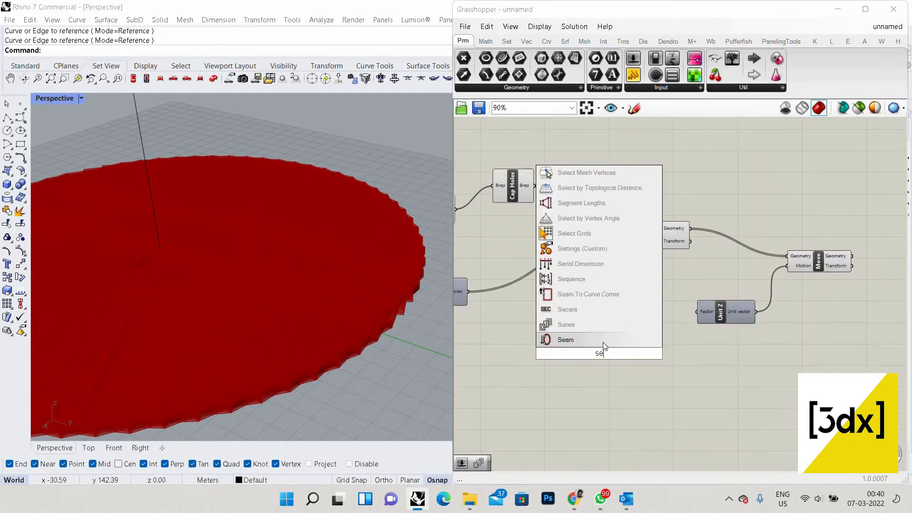
left_click(632, 353)
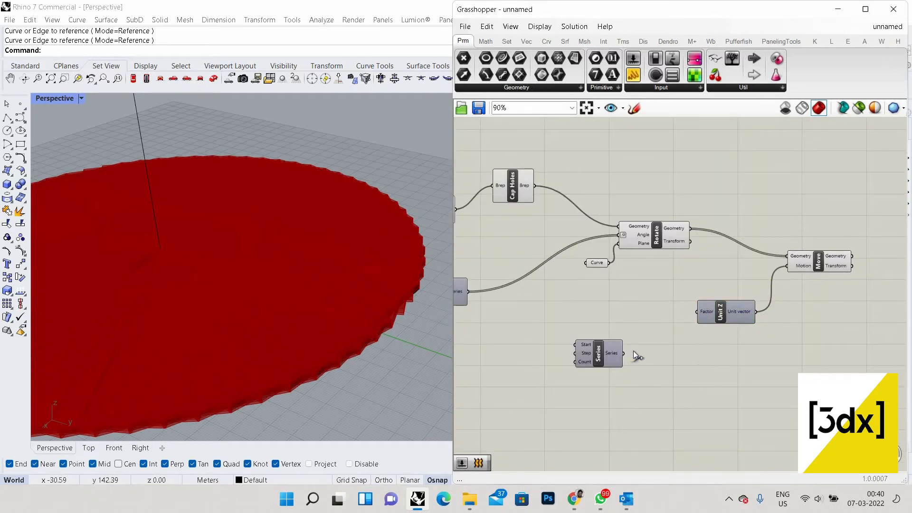
left_click_drag(637, 345, 757, 319)
- Add a number slider with value 3 and connect it to the second Series component's Step input
scroll(757, 320, "down", 5)
scroll(595, 321, "up", 6)
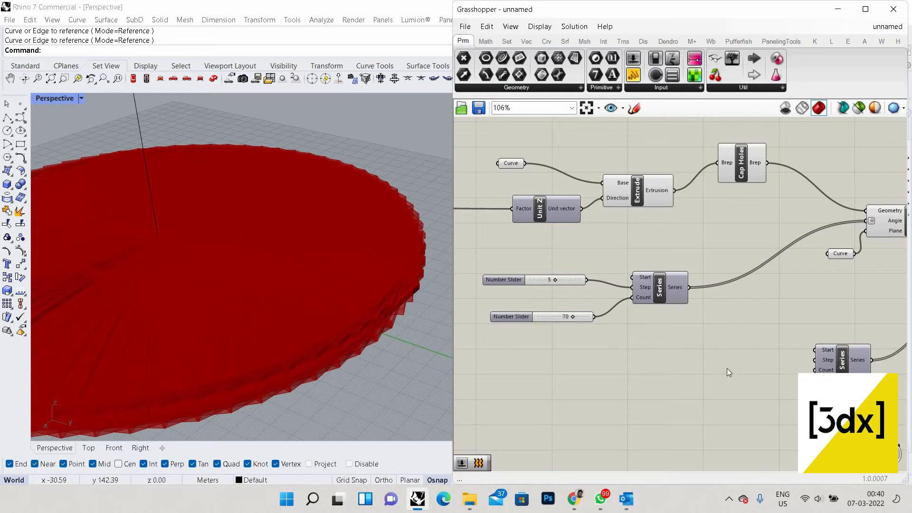
right_click_drag(726, 369, 745, 329)
double_click(745, 328)
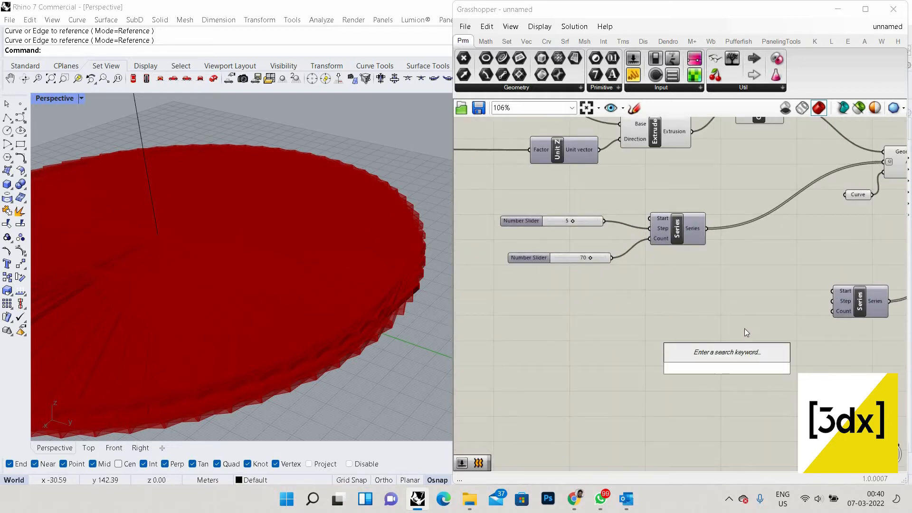
type("3")
key("Return")
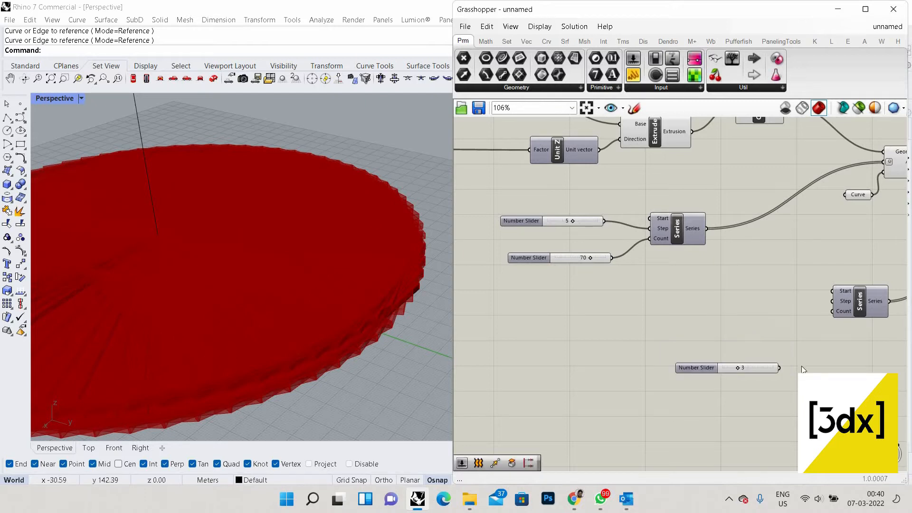
left_click_drag(780, 368, 832, 301)
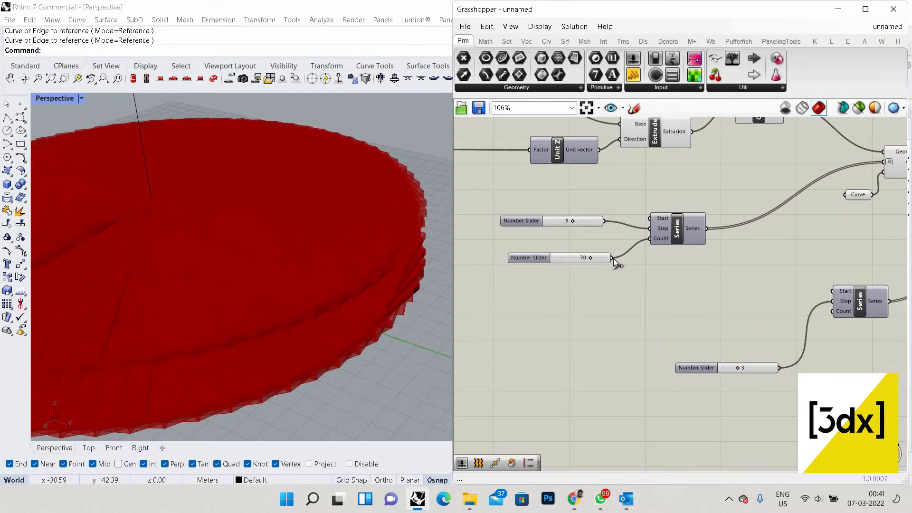
- Connect the existing 70 Count slider to the second Series component's Count input as well
left_click_drag(834, 311, 613, 258)
scroll(428, 275, "down", 3)
right_click_drag(429, 275, 425, 296)
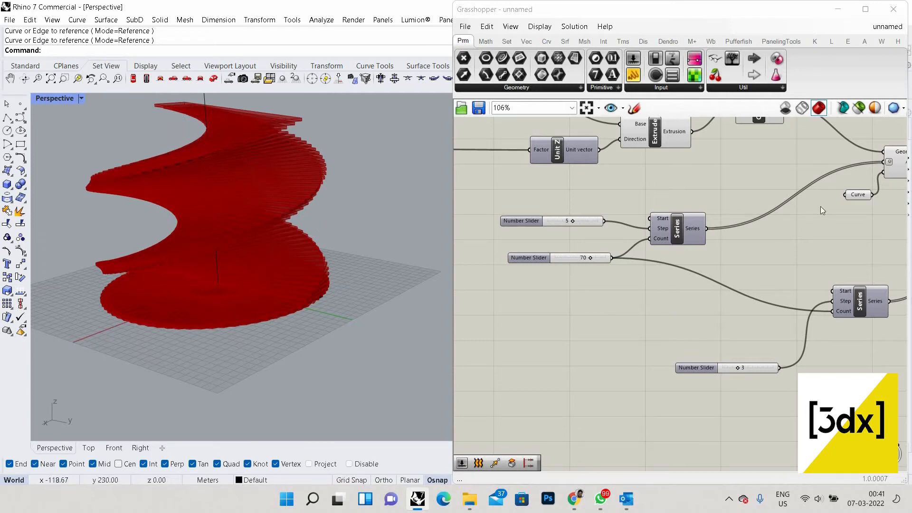
- Turn off the preview of the components before Move, including Extrude, Cap Holes, Rotate, the first Series and the axis Curve
scroll(814, 238, "down", 4)
scroll(845, 190, "up", 1)
right_click_drag(869, 185, 787, 214)
scroll(788, 214, "up", 1)
left_click_drag(566, 272, 566, 272)
scroll(784, 215, "down", 2)
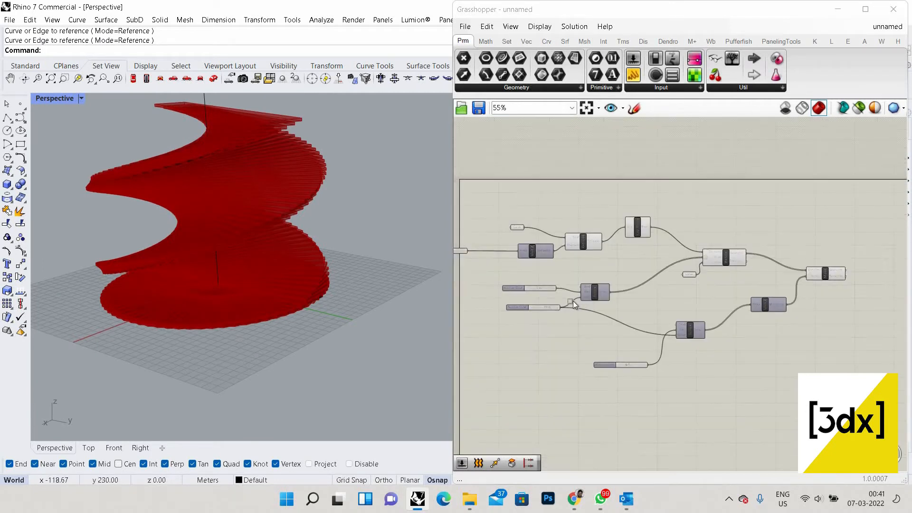
left_click_drag(769, 171, 589, 300)
scroll(661, 211, "up", 4)
right_click(704, 234)
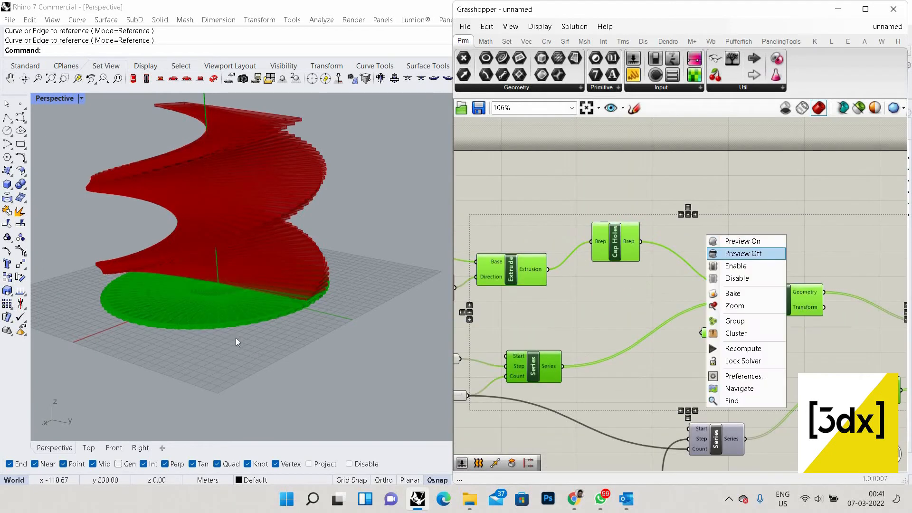
left_click(739, 253)
- Examine the spiral stack of rotated slabs in the perspective view and the component layout around the Move component
right_click_drag(297, 255, 306, 192)
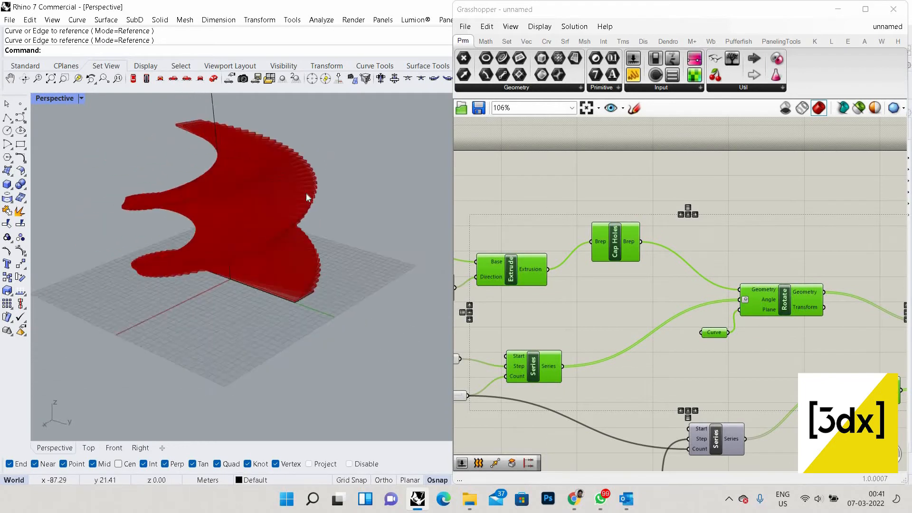
scroll(327, 256, "up", 5)
scroll(347, 322, "down", 5)
scroll(380, 320, "up", 4)
scroll(727, 320, "down", 4)
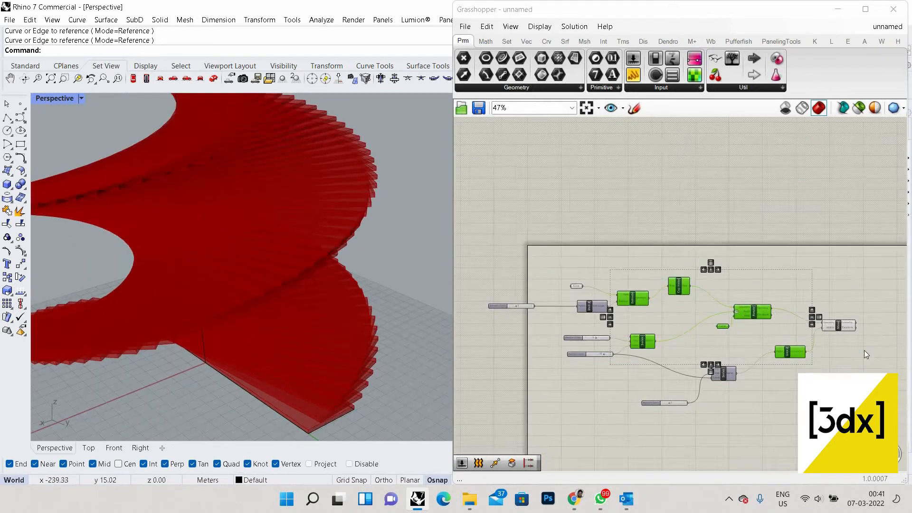
right_click_drag(864, 349, 640, 282)
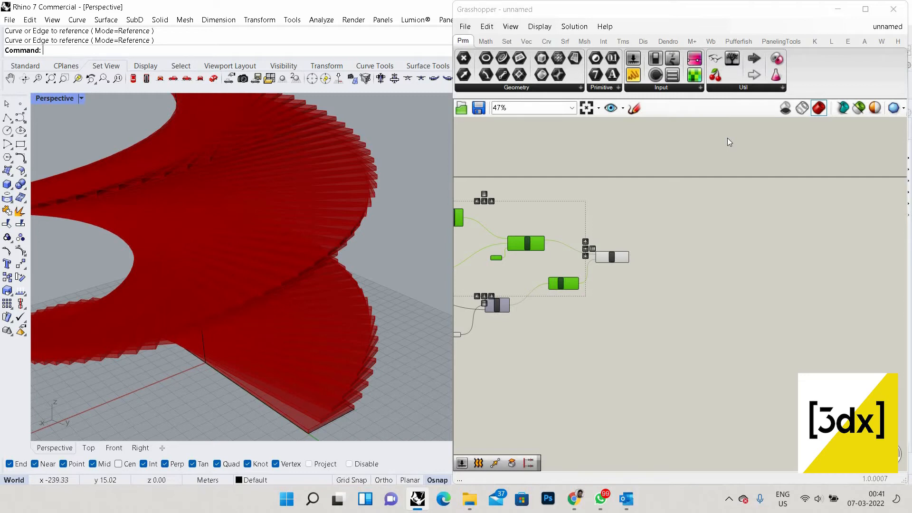
scroll(606, 293, "up", 4)
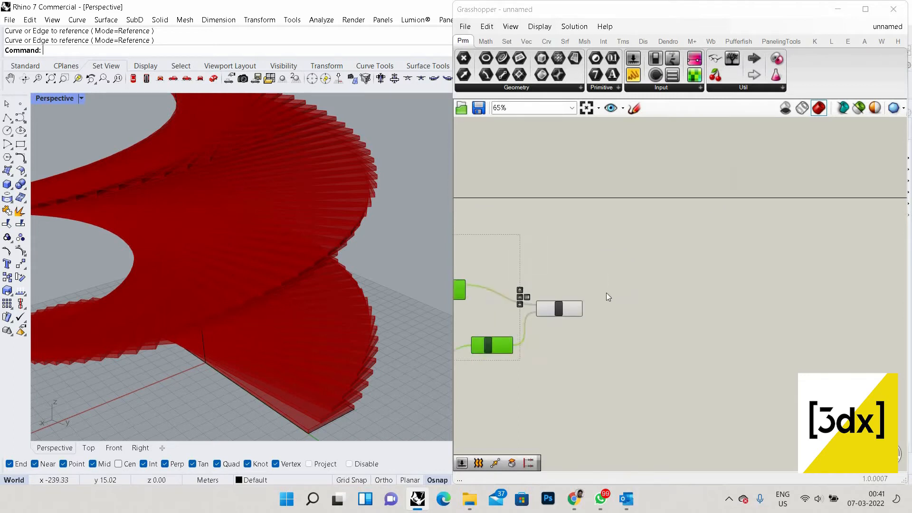
key("ctrl+q")
double_click(659, 297)
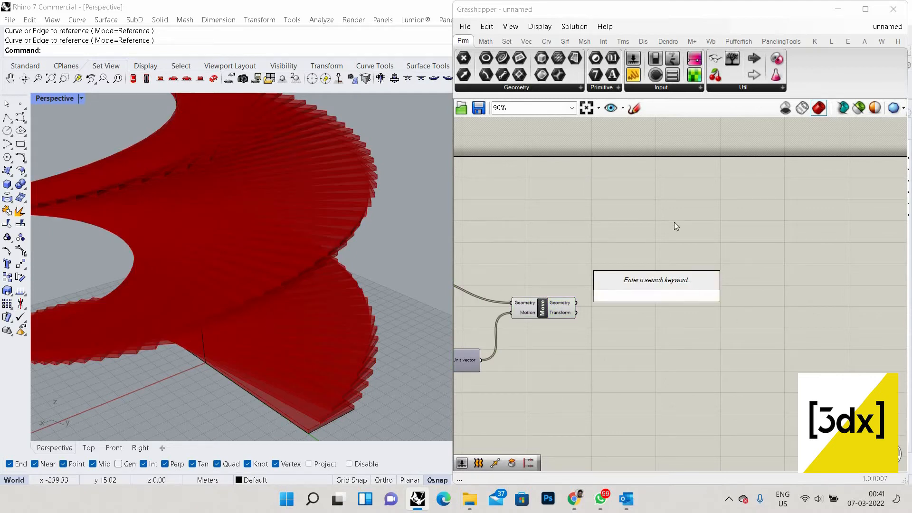
scroll(746, 266, "down", 5)
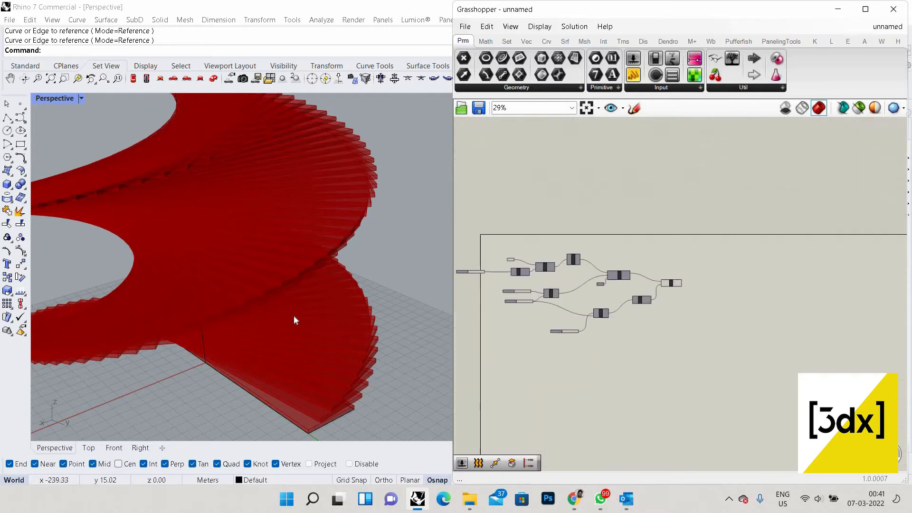
- Raise the Count slider shared by both Series components to 100
scroll(294, 315, "down", 4)
scroll(589, 332, "up", 6)
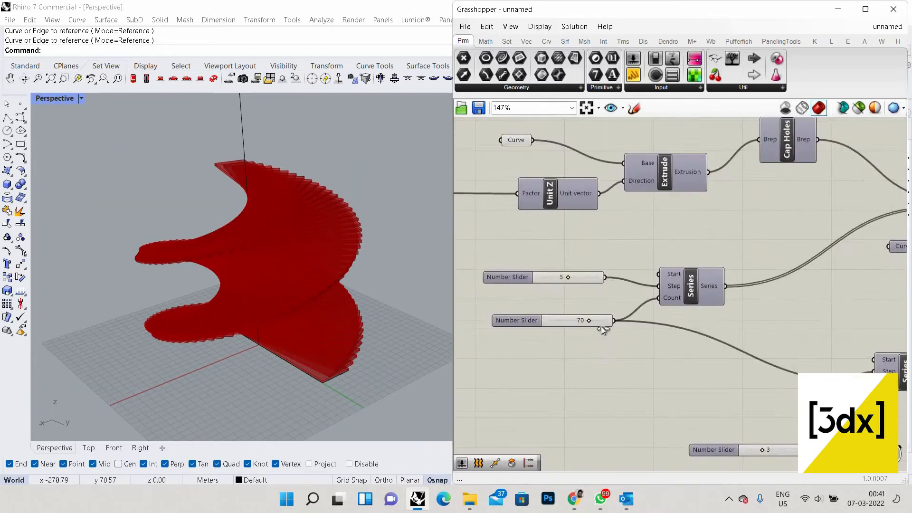
left_click_drag(601, 326, 626, 326)
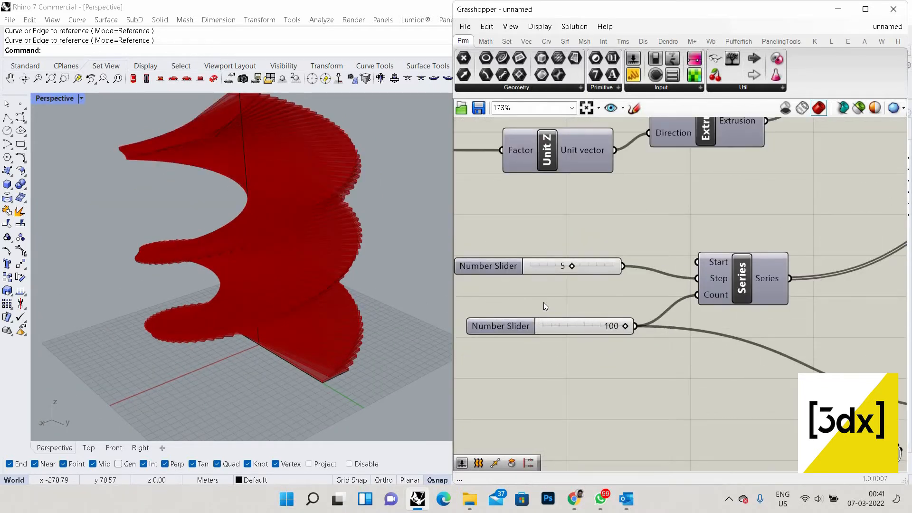
- Replace the shared Count slider with a new number slider of 300 and connect it to both Series components' Count inputs
left_click(543, 326)
key("Delete")
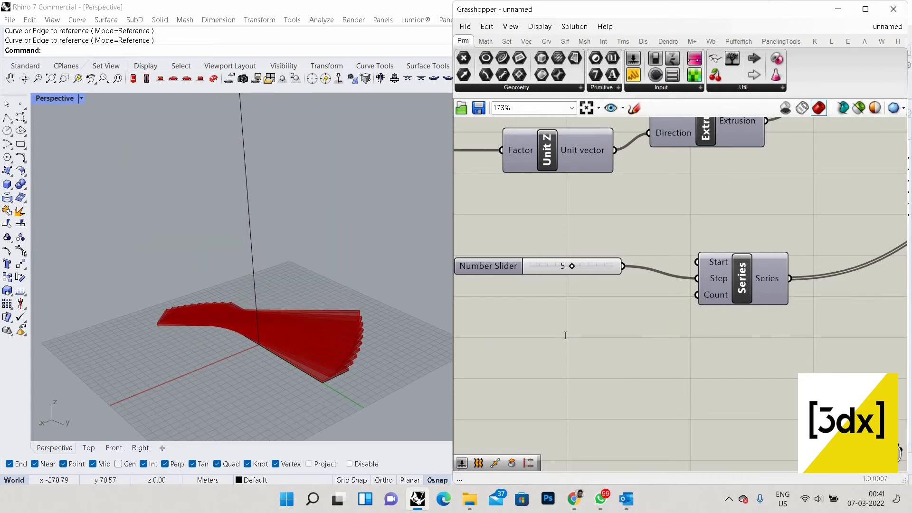
double_click(566, 336)
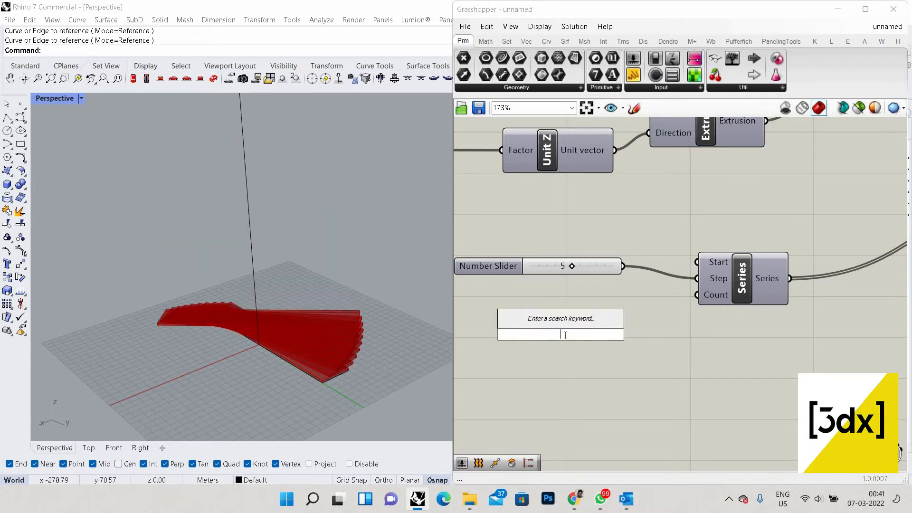
type("300")
key("Return")
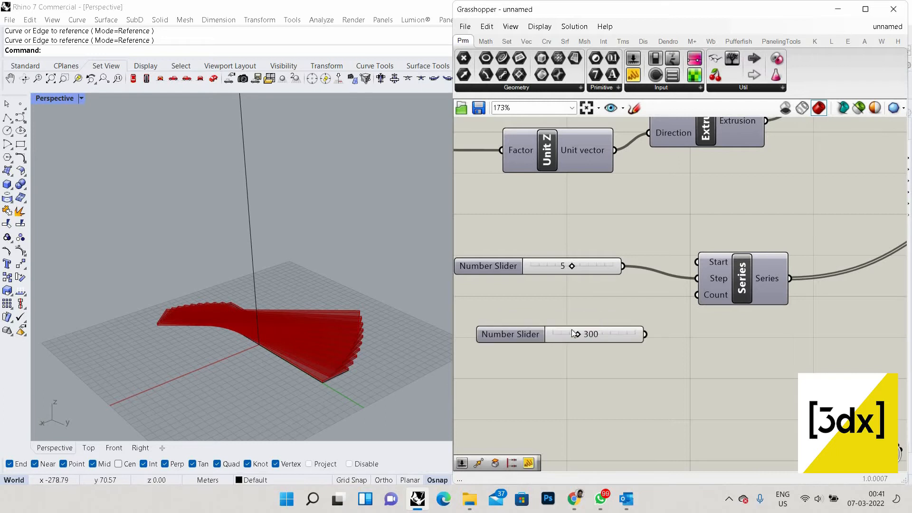
left_click_drag(696, 295, 803, 397)
- Raise the shared Count slider to 444 and examine the taller spiral tower in the perspective view
scroll(593, 319, "down", 3)
scroll(588, 324, "up", 4)
scroll(296, 306, "down", 5)
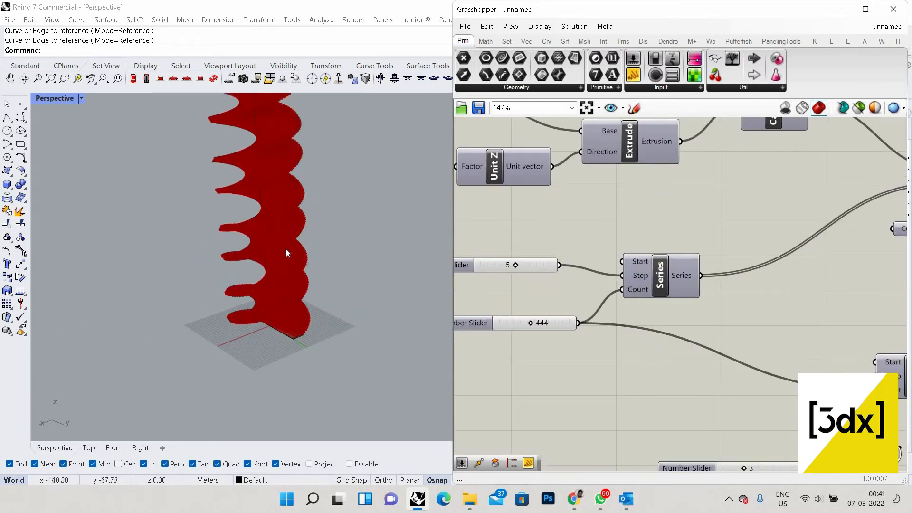
scroll(351, 288, "up", 5)
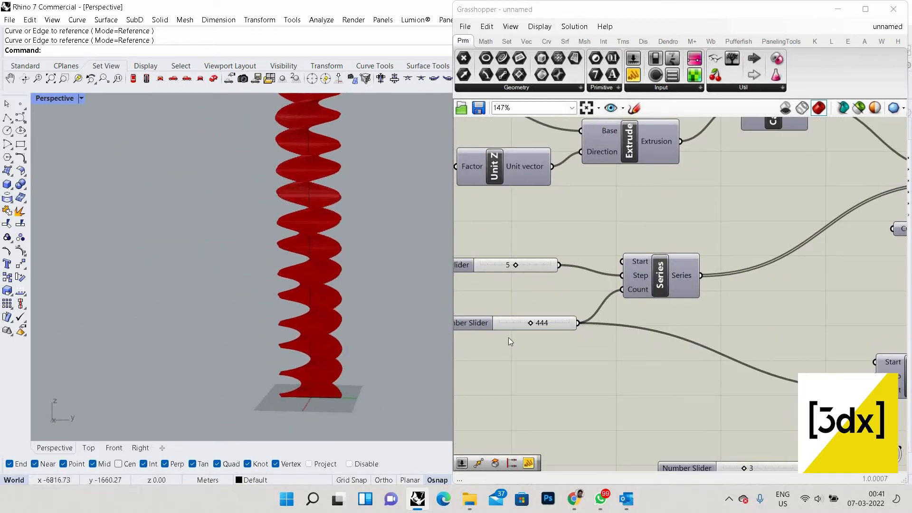
scroll(542, 322, "up", 3)
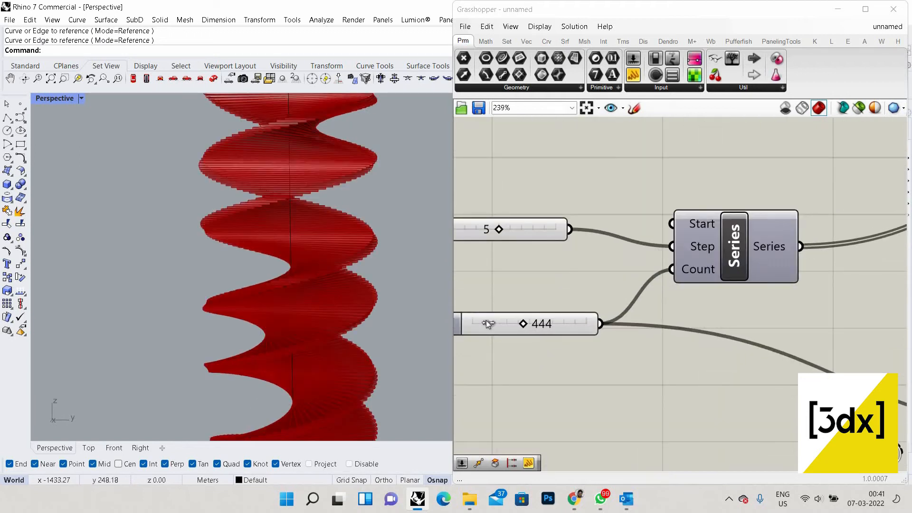
- Lower the Count slider shared by both Series components to 218 and check the shorter spiral tower from above and from the side
left_click_drag(498, 320, 333, 290)
scroll(334, 278, "down", 3)
right_click_drag(334, 279, 290, 252)
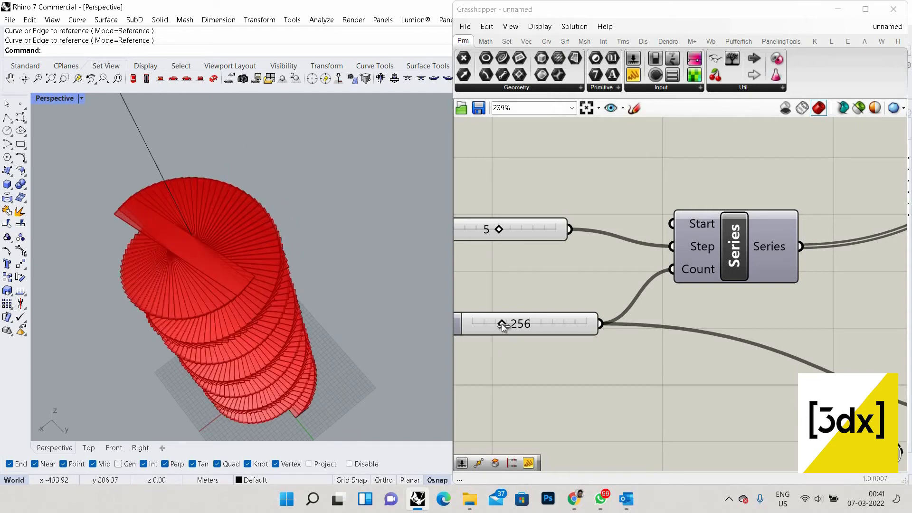
left_click(501, 324)
left_click_drag(500, 324, 498, 324)
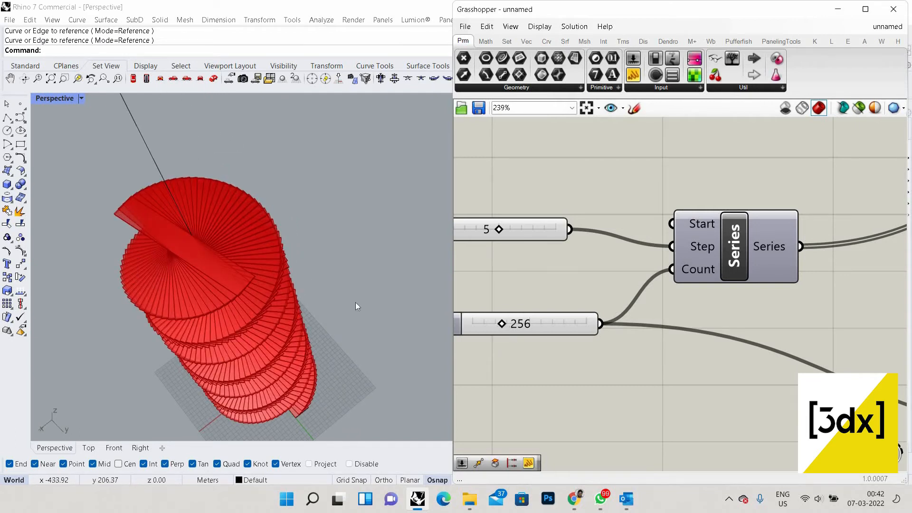
scroll(195, 300, "up", 5)
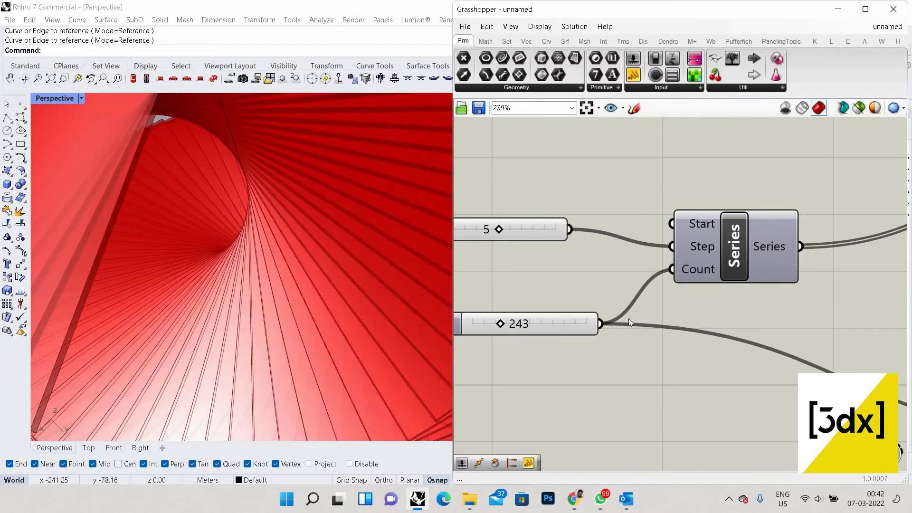
scroll(629, 319, "down", 2)
scroll(252, 265, "down", 5)
scroll(392, 409, "down", 1)
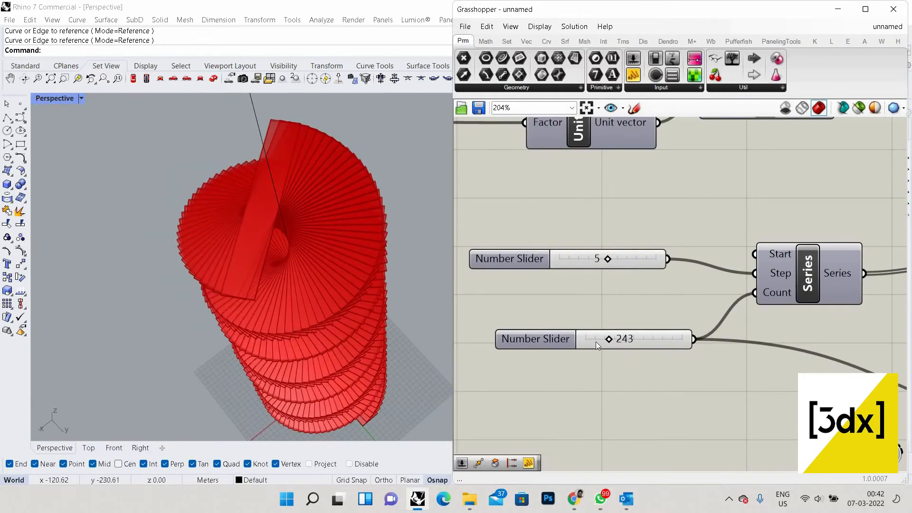
left_click_drag(613, 340, 609, 339)
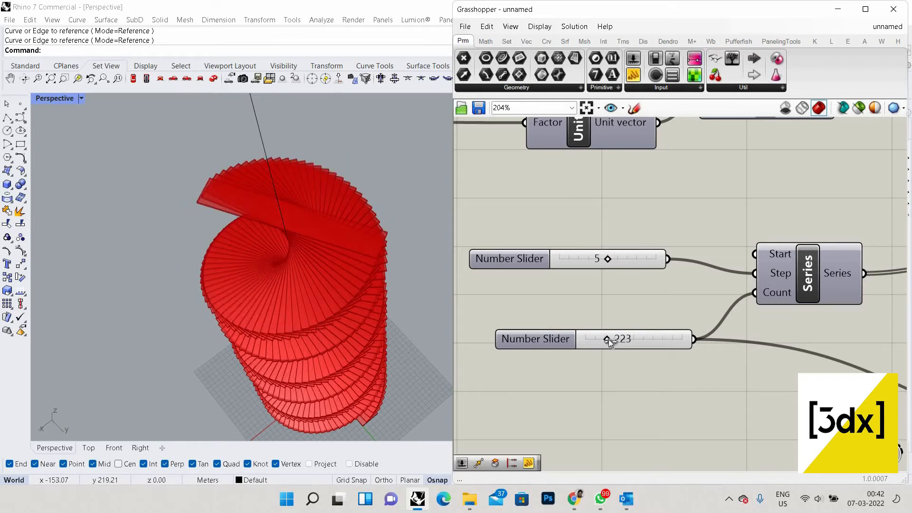
left_click_drag(608, 339, 607, 339)
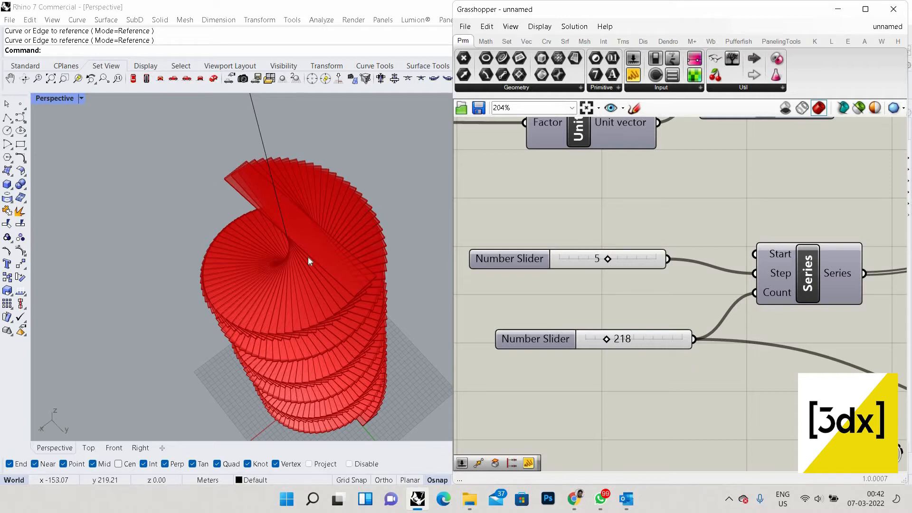
scroll(292, 301, "down", 6)
right_click_drag(364, 204, 310, 238)
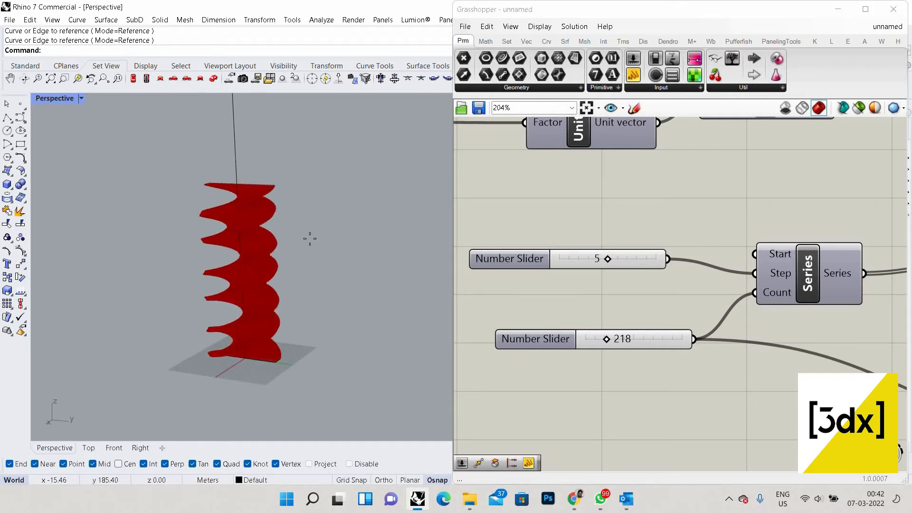
right_click(309, 239)
left_click(310, 238)
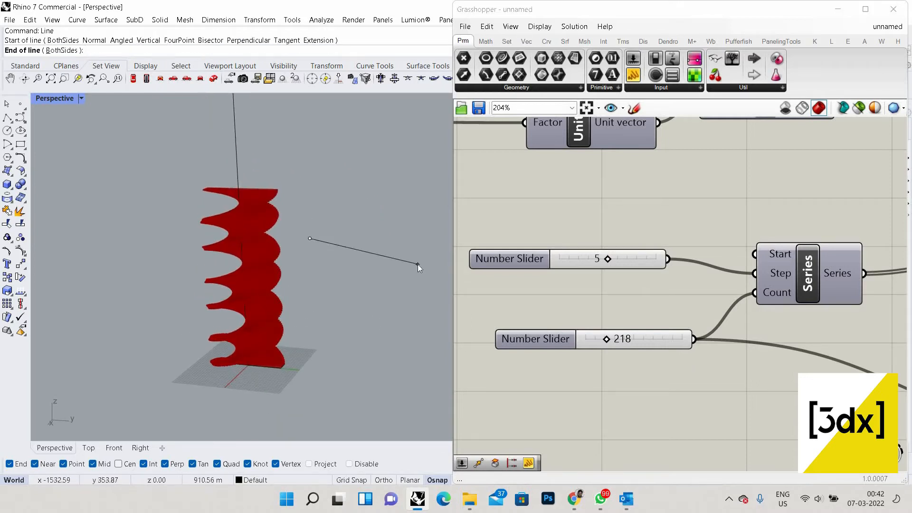
key("Escape")
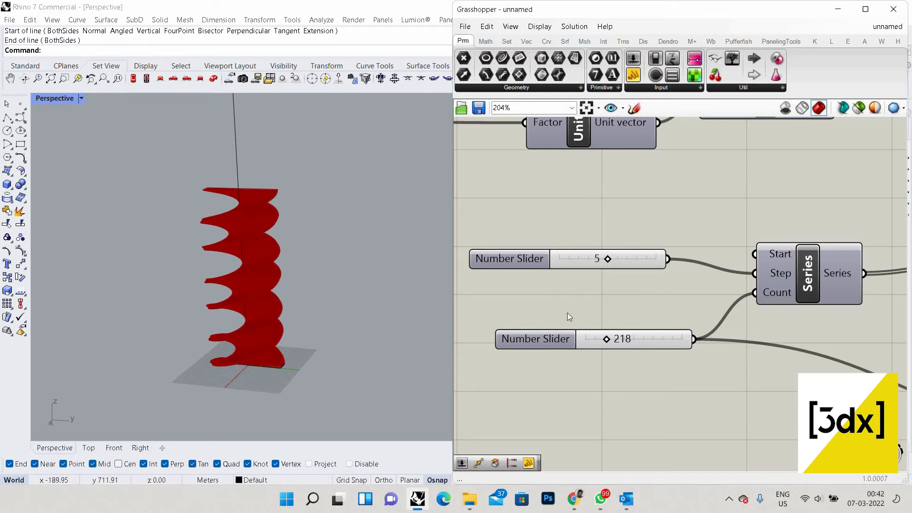
- Add a Scale NU component after the Move component and feed Move's Geometry output into its Geometry input
scroll(569, 319, "down", 5)
scroll(808, 333, "up", 4)
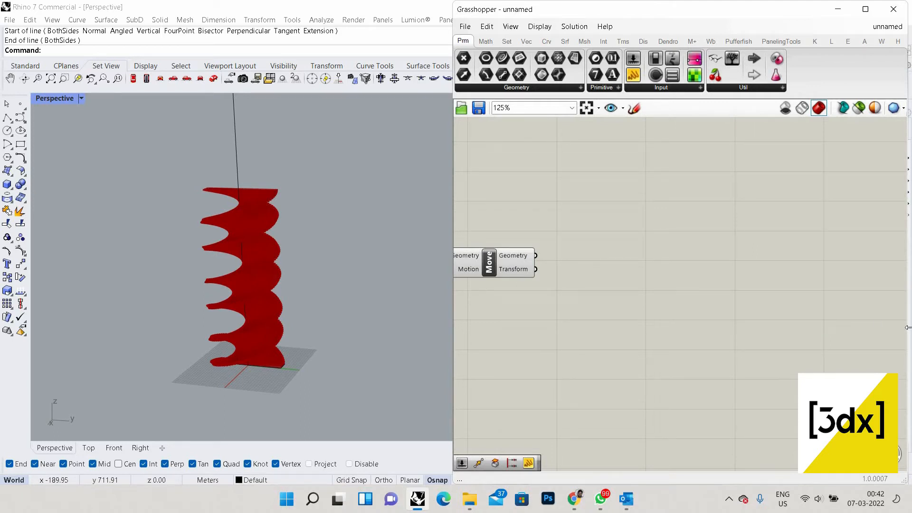
double_click(882, 291)
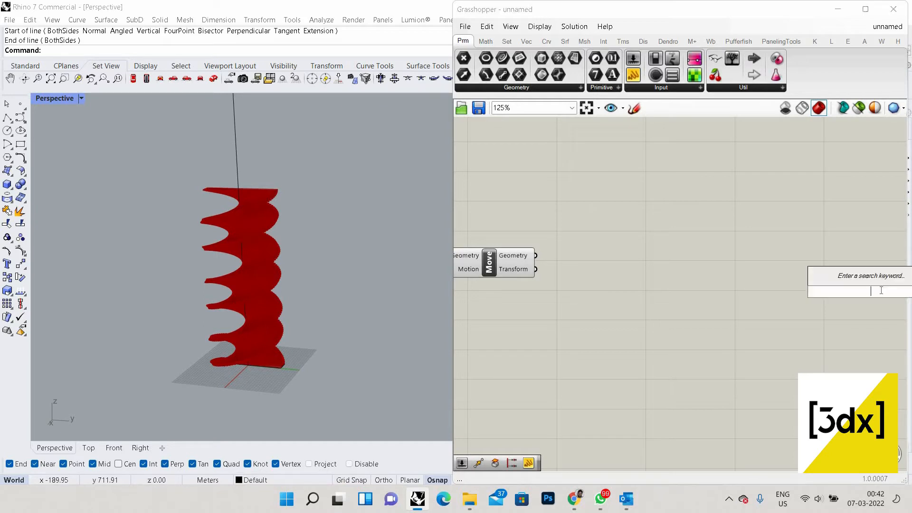
type("sca")
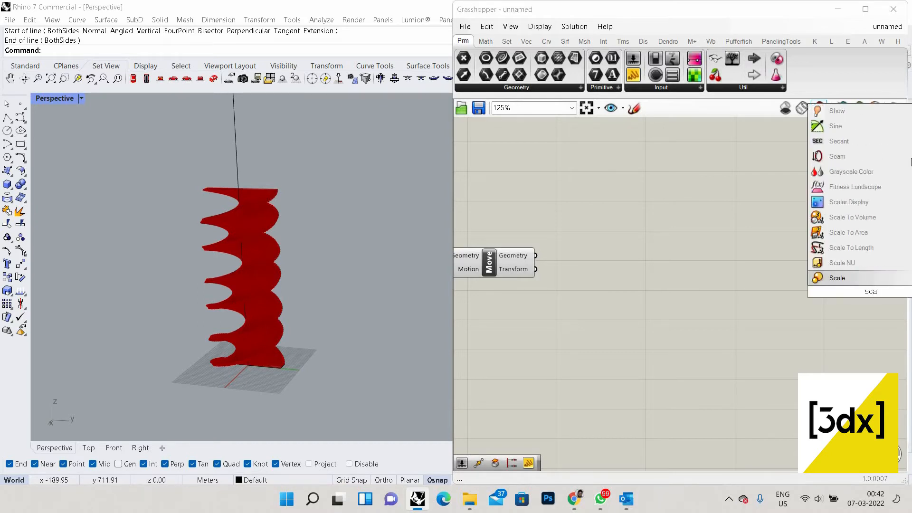
left_click(889, 263)
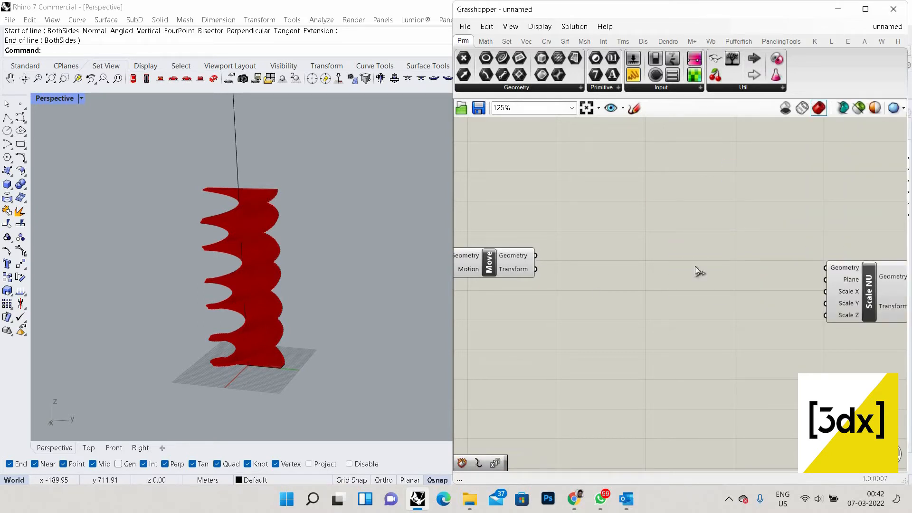
left_click_drag(695, 266, 830, 269)
left_click_drag(841, 317, 841, 323)
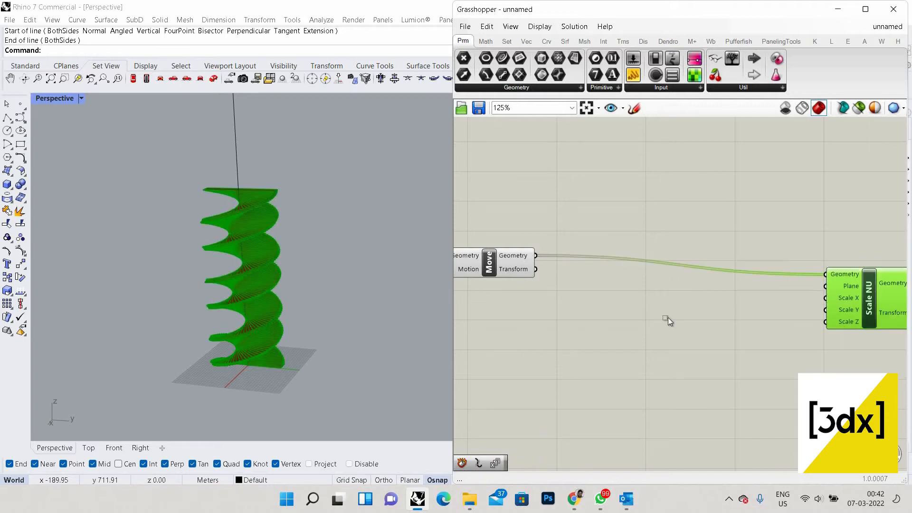
- Turn off the preview of the Move component so only the Scale NU geometry is displayed
left_click(668, 317)
right_click_drag(513, 178, 688, 132)
scroll(689, 133, "down", 1)
left_click_drag(741, 229, 759, 248)
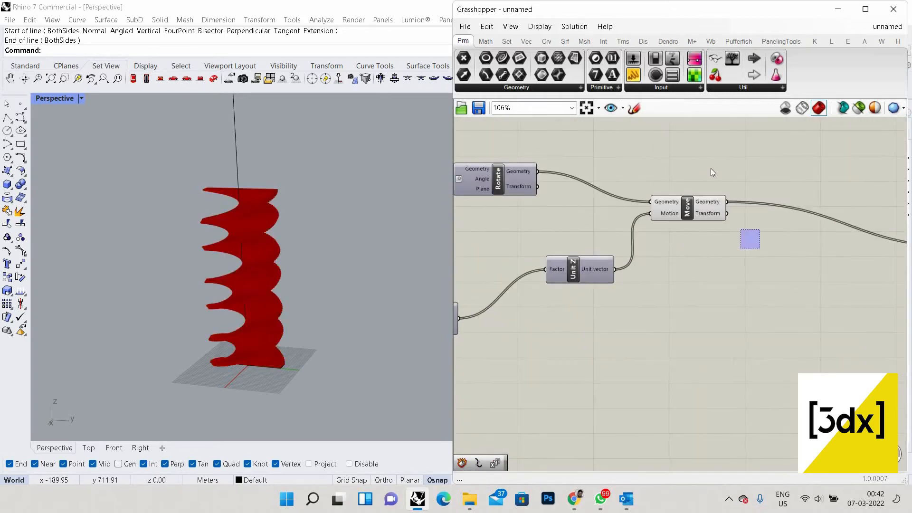
left_click(687, 207)
right_click(694, 149)
scroll(667, 261, "up", 3)
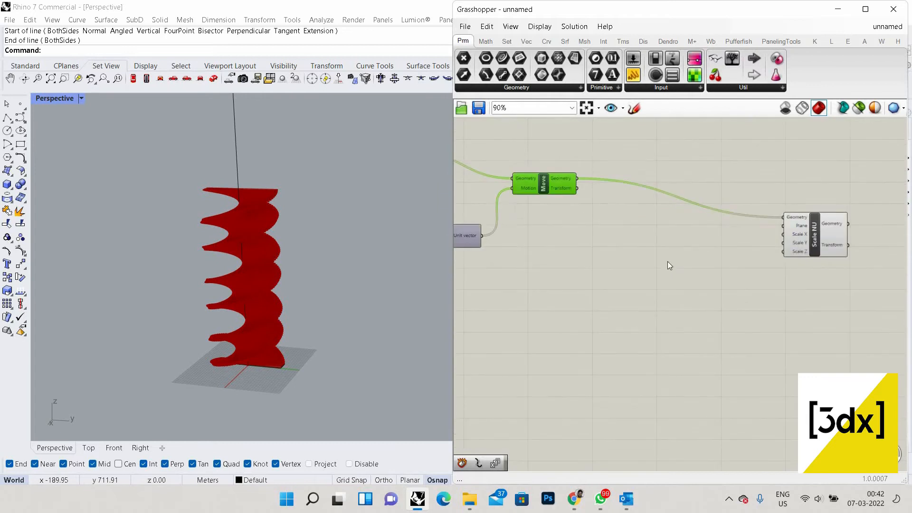
- Add a Graph Mapper beside Scale NU, give it an S-shaped curve graph type, and enlarge it
double_click(667, 261)
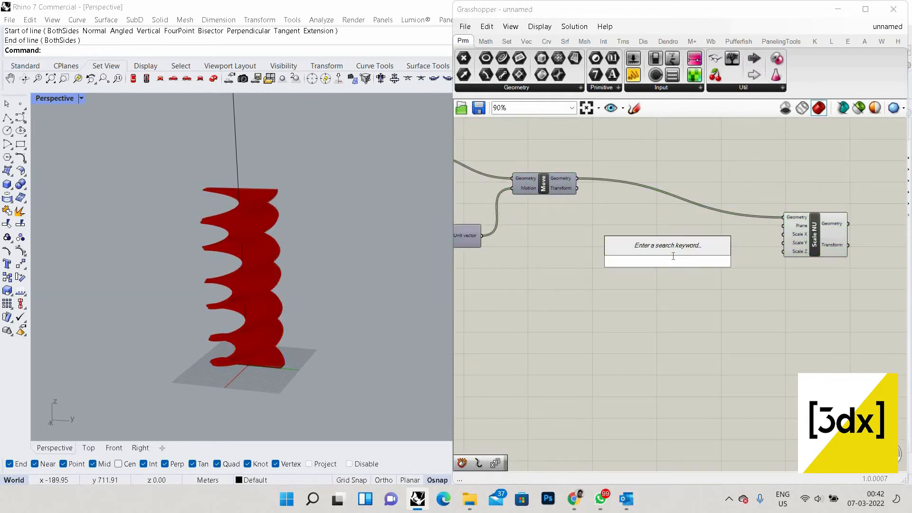
type("gra")
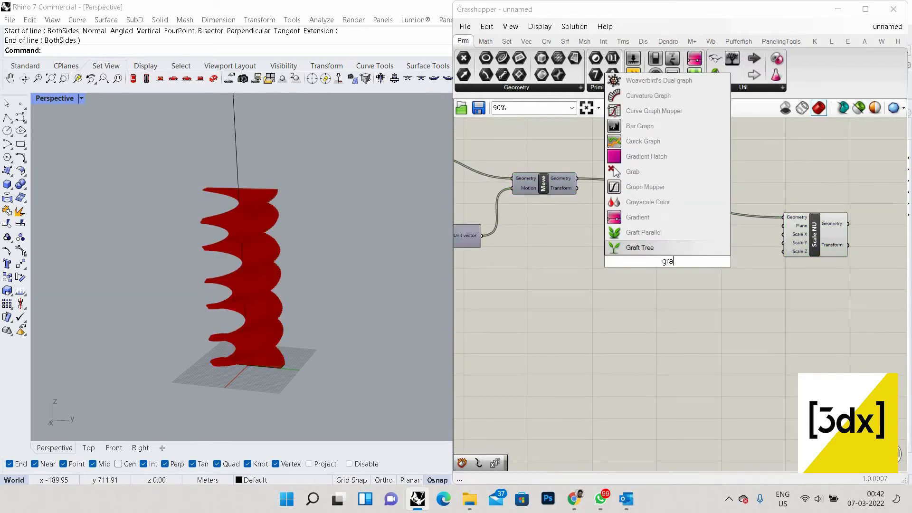
type("ph")
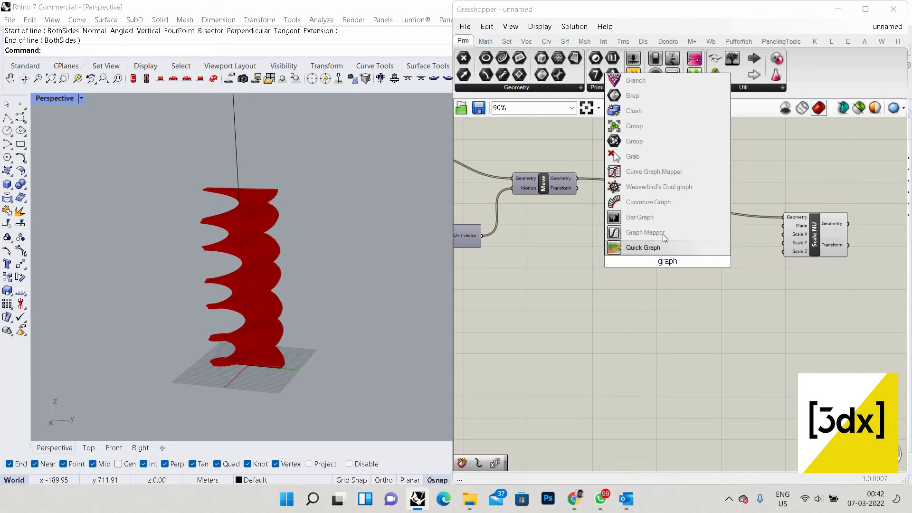
key("Return")
right_click(659, 251)
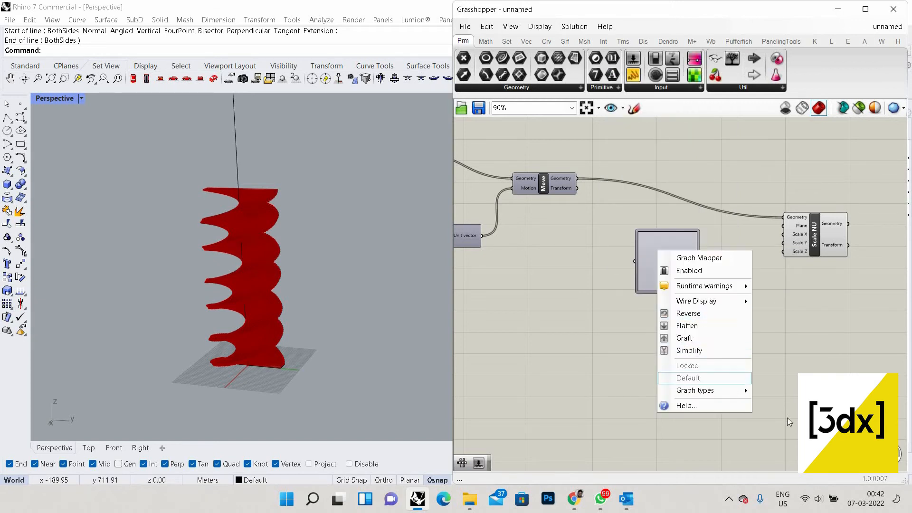
mouse_move(713, 390)
left_click(781, 452)
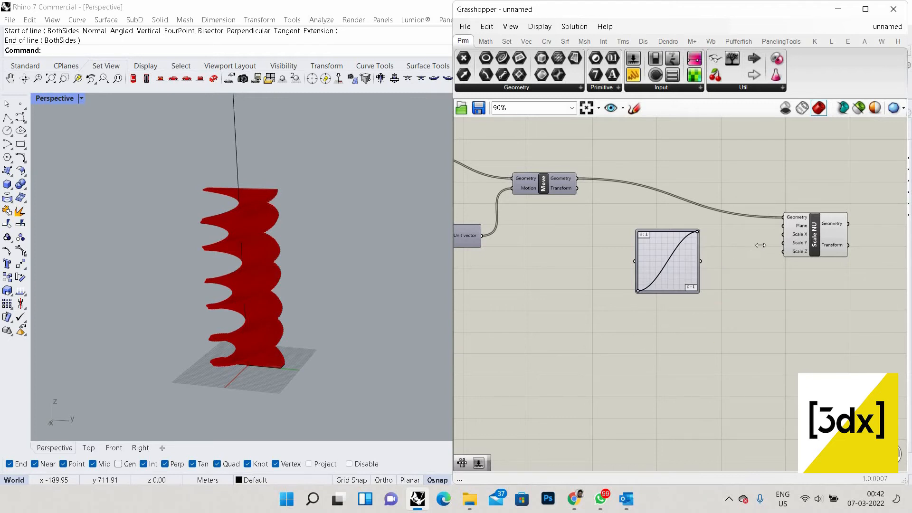
left_click_drag(725, 276, 703, 292)
- Add a Remap Numbers component and connect its Mapped output to the Graph Mapper's input
double_click(600, 293)
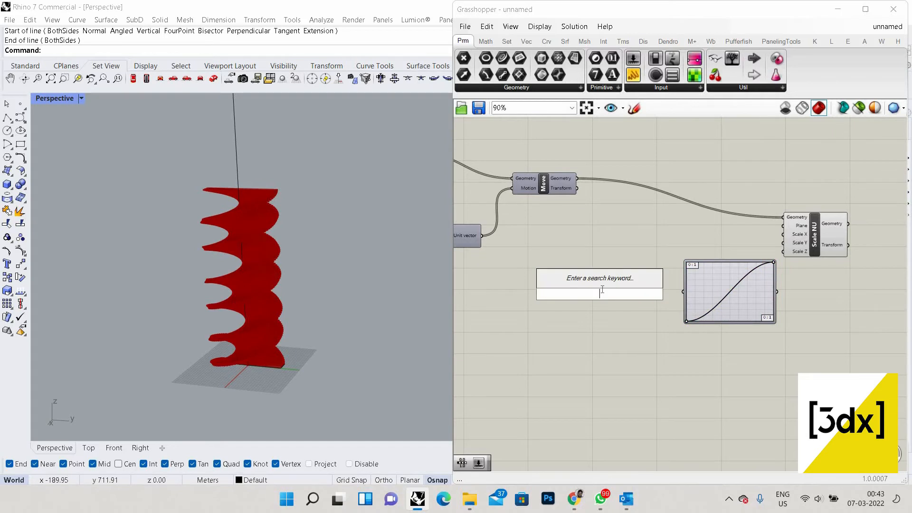
type("remap")
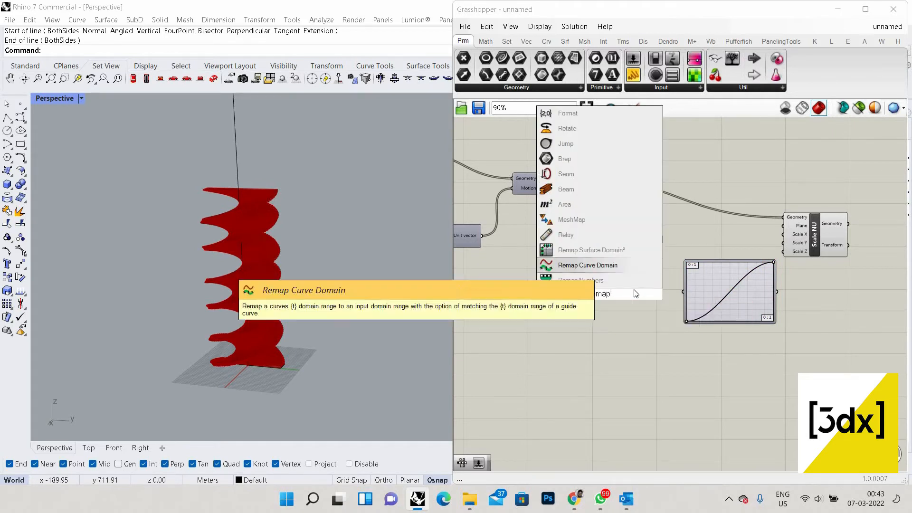
left_click(632, 281)
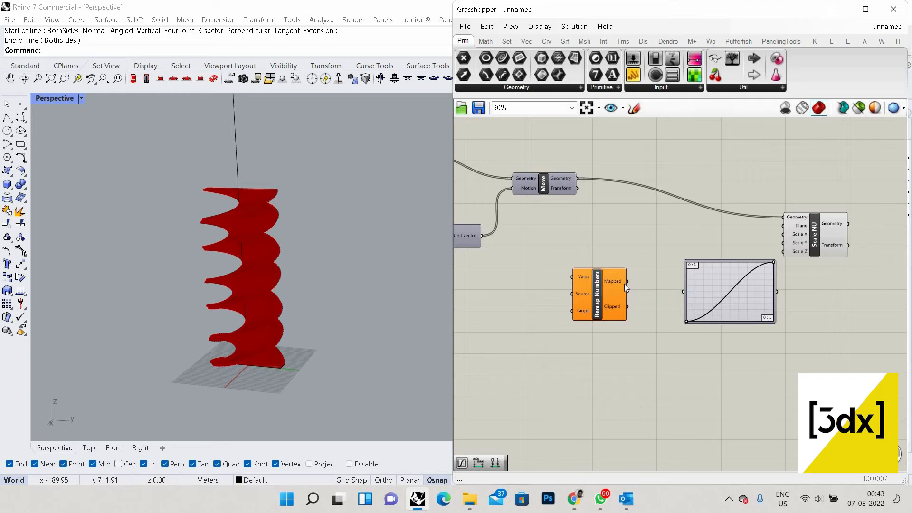
left_click_drag(627, 282, 683, 291)
- Switch to Chrome, examine the spiral watchtower photo in the designboom article as the reference shape, and return to Grasshopper
scroll(235, 203, "up", 2)
right_click_drag(162, 150, 199, 161, "shift")
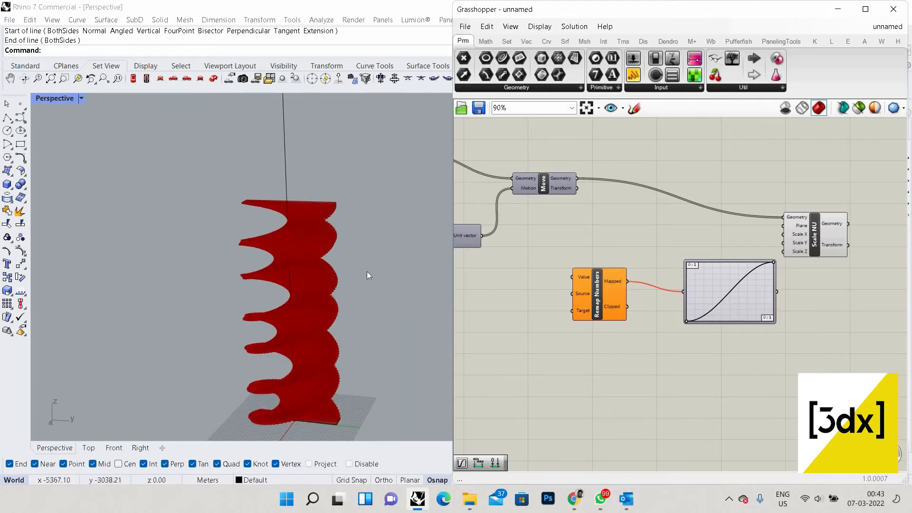
left_click_drag(194, 161, 367, 272)
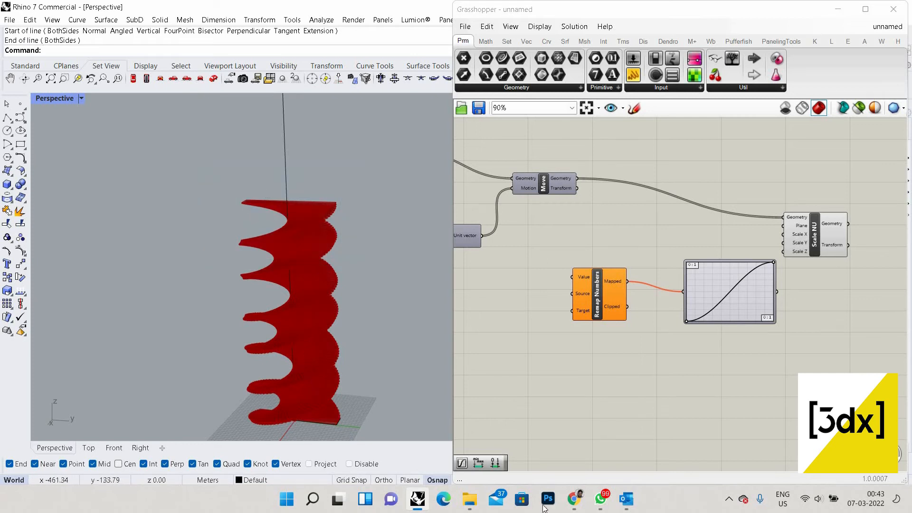
left_click(575, 499)
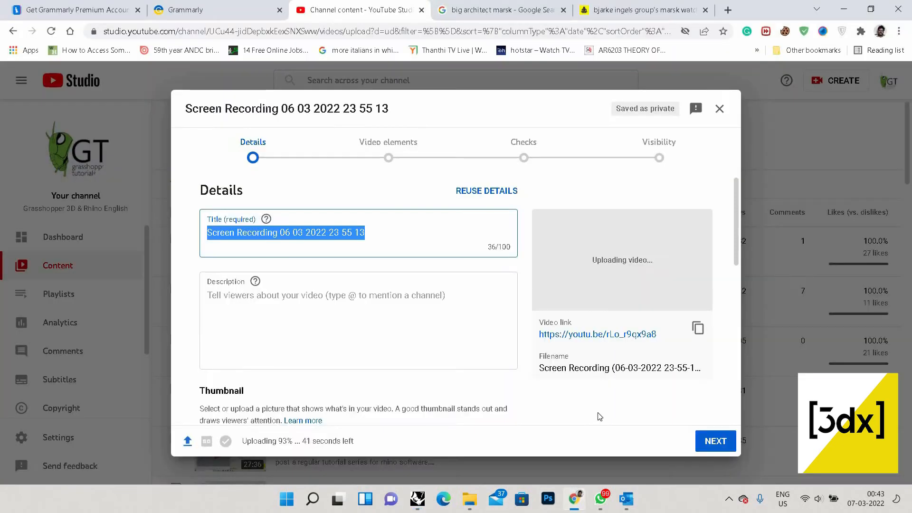
key("alt+Tab")
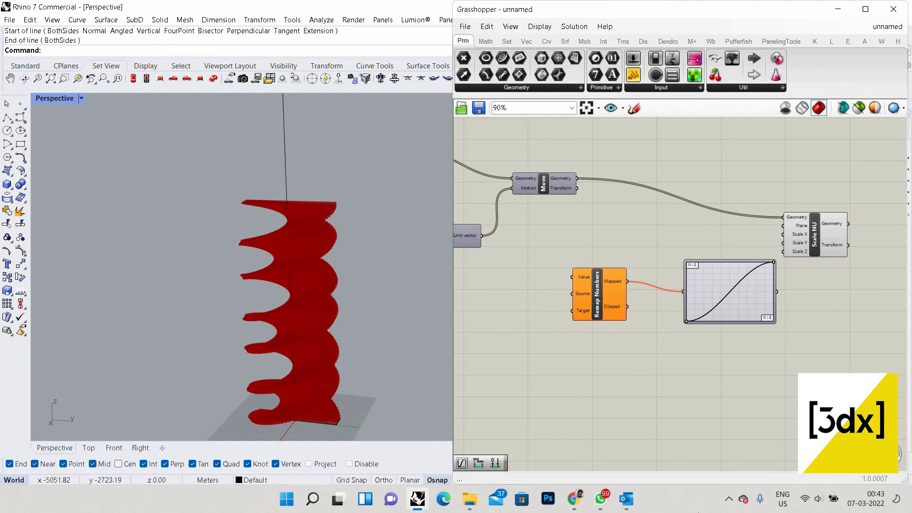
left_click(573, 497)
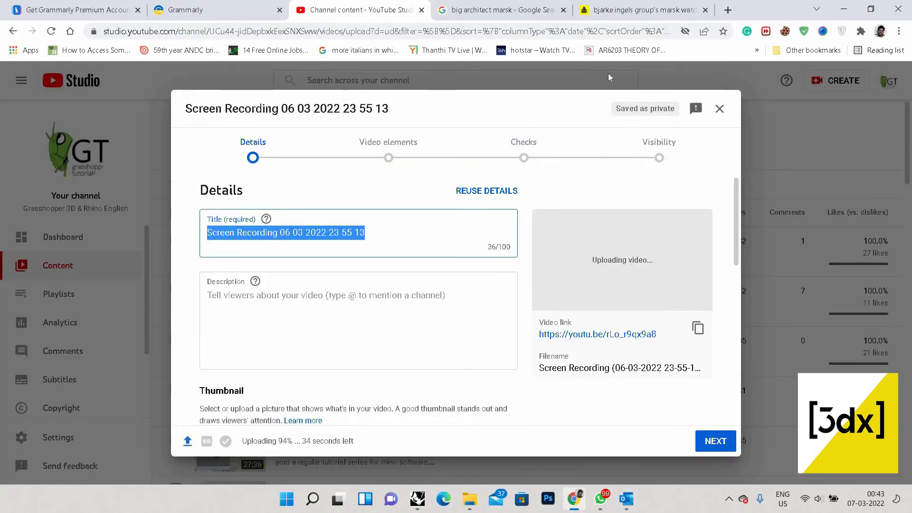
left_click(642, 10)
scroll(458, 244, "down", 15)
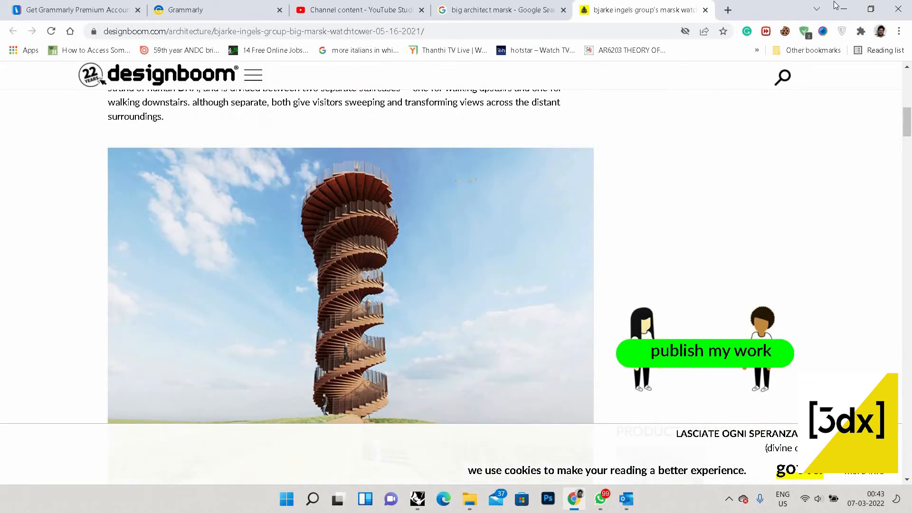
left_click(844, 9)
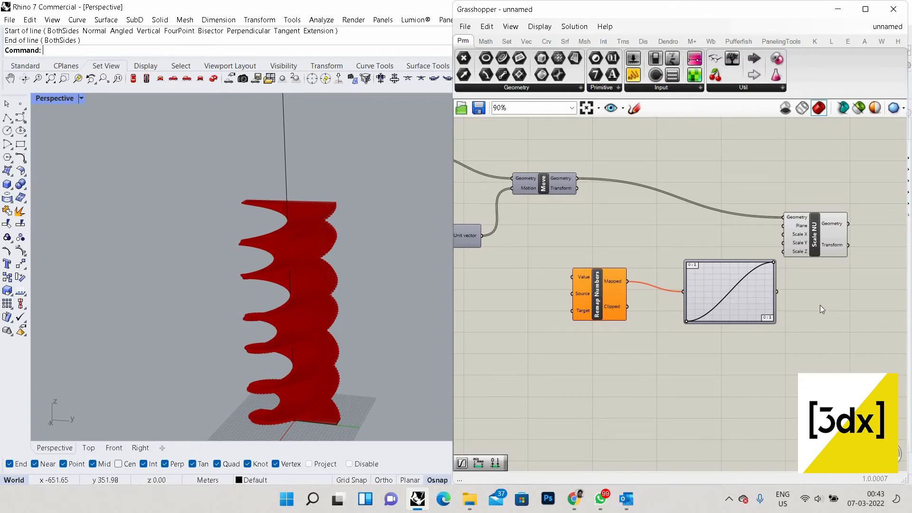
- Shift Remap Numbers lower, add a Bounds component before it, and connect the Bounds Domain output to its Source input
scroll(824, 309, "down", 3)
scroll(629, 313, "up", 3)
left_click_drag(716, 292, 730, 326)
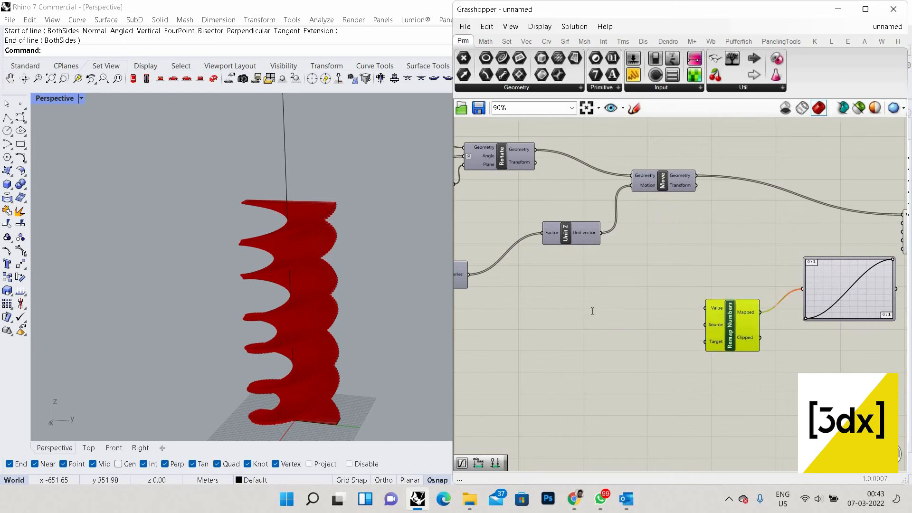
double_click(592, 310)
type("bounds")
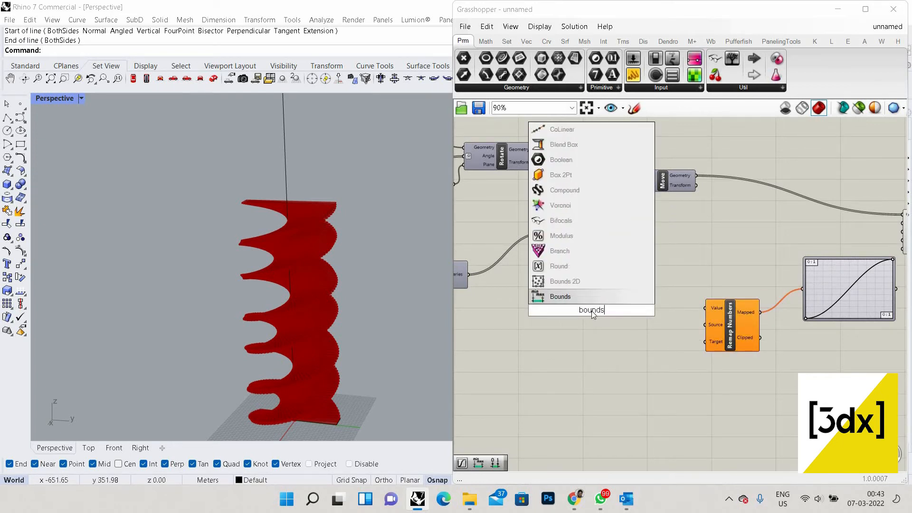
key("Return")
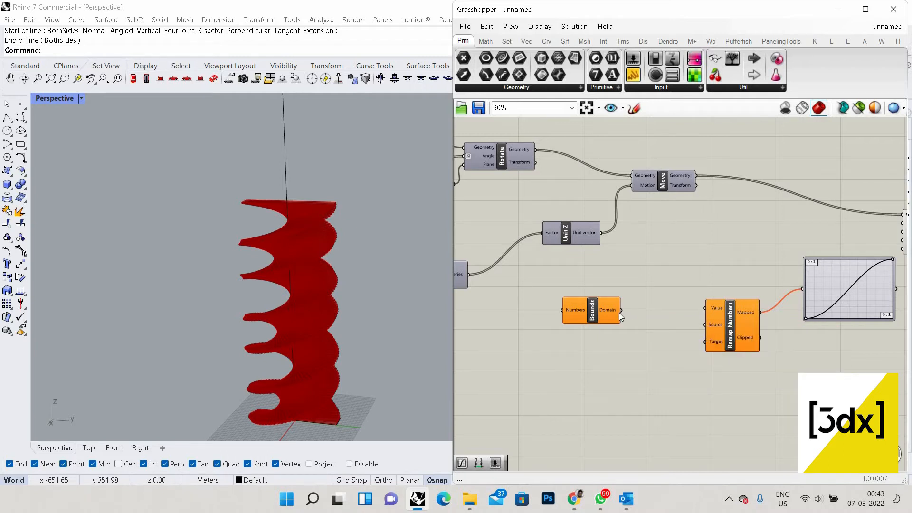
left_click_drag(695, 326, 620, 310)
scroll(774, 322, "down", 3)
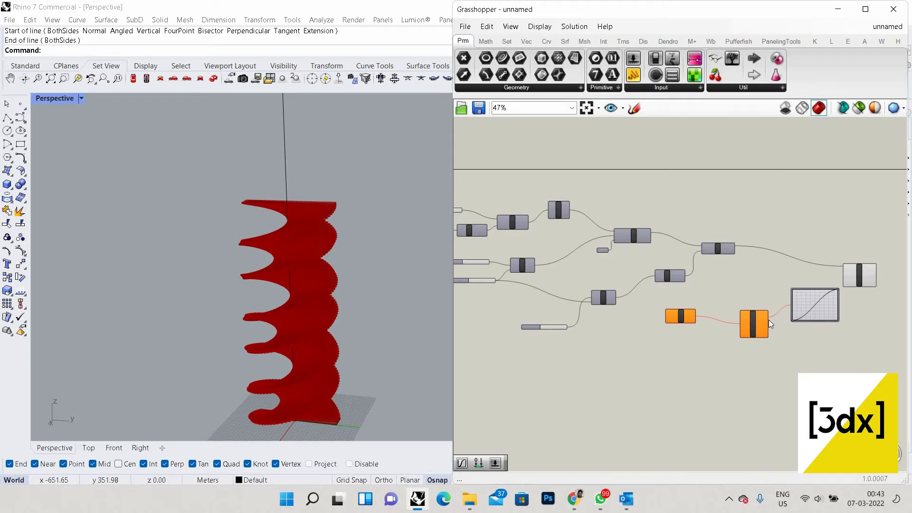
- Connect the rotation Series output to the Numbers input of Bounds and the Value input of Remap Numbers
scroll(645, 318, "up", 2)
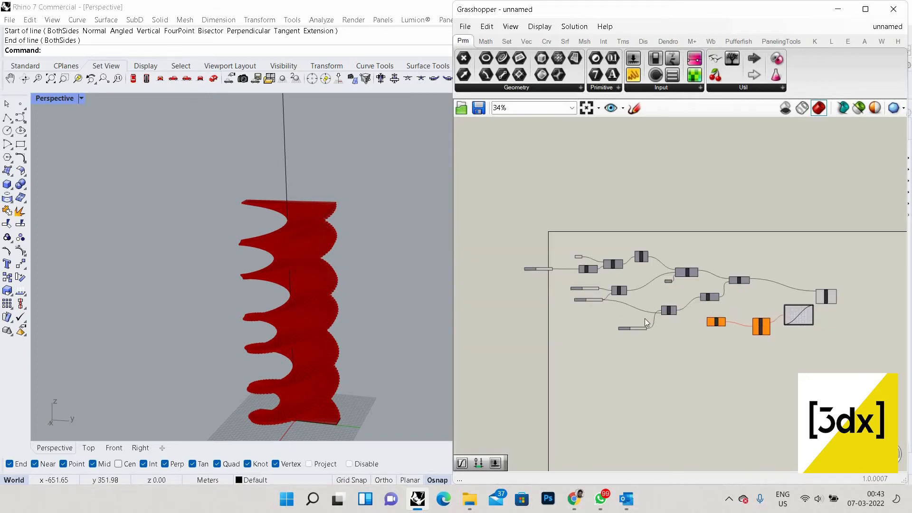
scroll(509, 264, "up", 2)
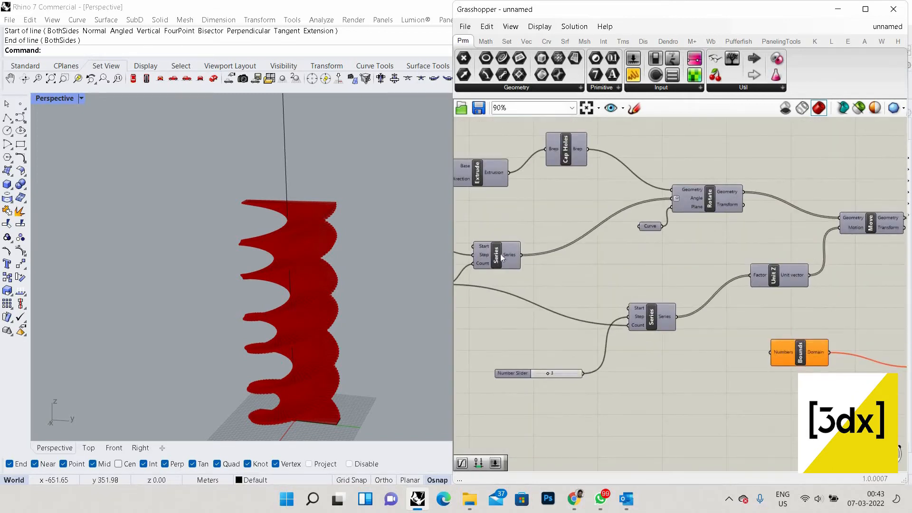
mouse_move(521, 254)
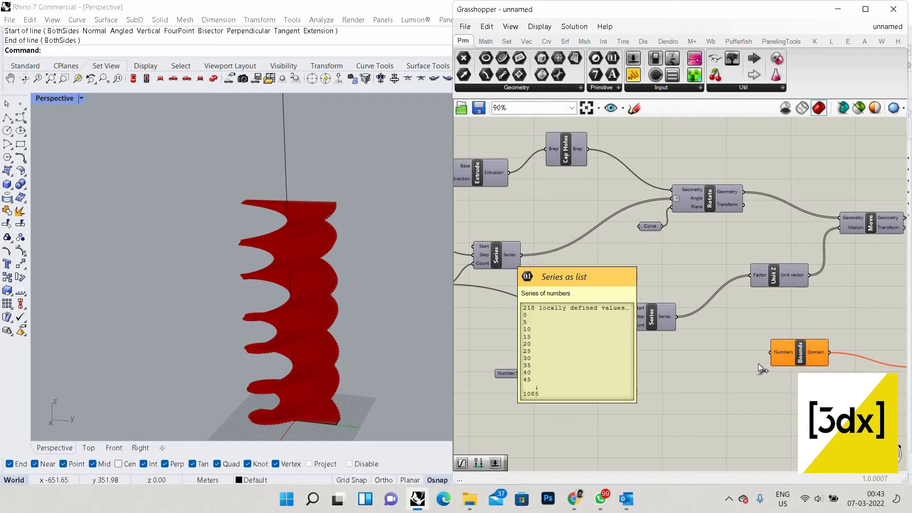
left_click_drag(771, 352, 522, 254)
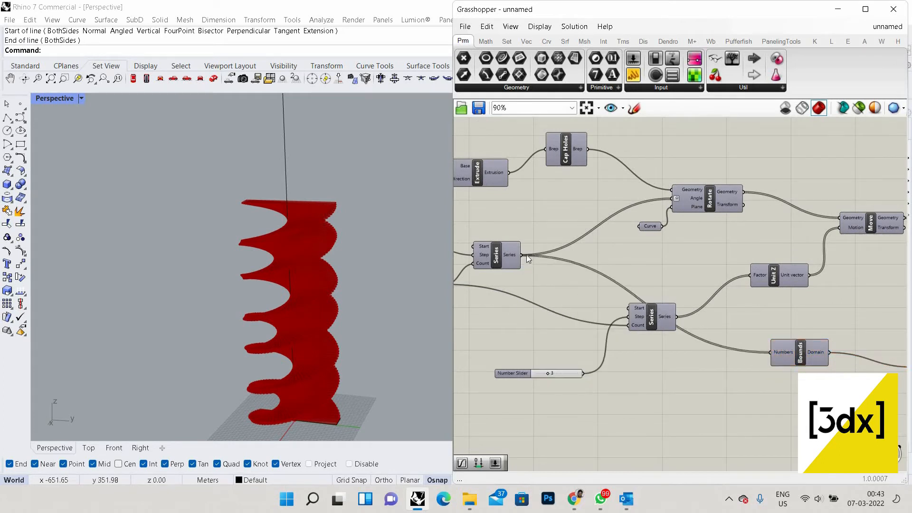
scroll(522, 304, "down", 7)
left_click_drag(726, 336, 620, 293)
scroll(616, 329, "up", 8)
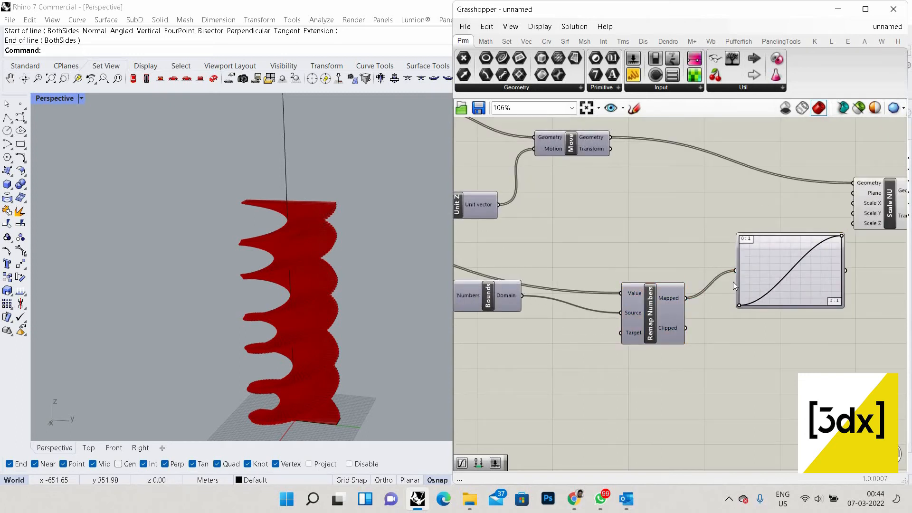
- Connect the Graph Mapper output to both the Scale X and Scale Y inputs of Scale NU
scroll(734, 281, "down", 1)
right_click_drag(816, 260, 737, 284)
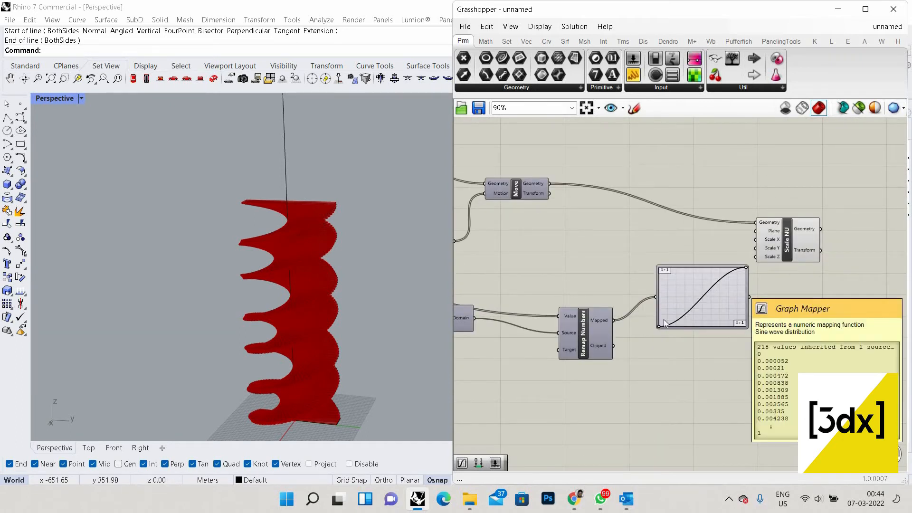
scroll(583, 346, "down", 4)
scroll(660, 320, "up", 3)
left_click_drag(676, 323, 751, 285)
scroll(689, 277, "up", 3)
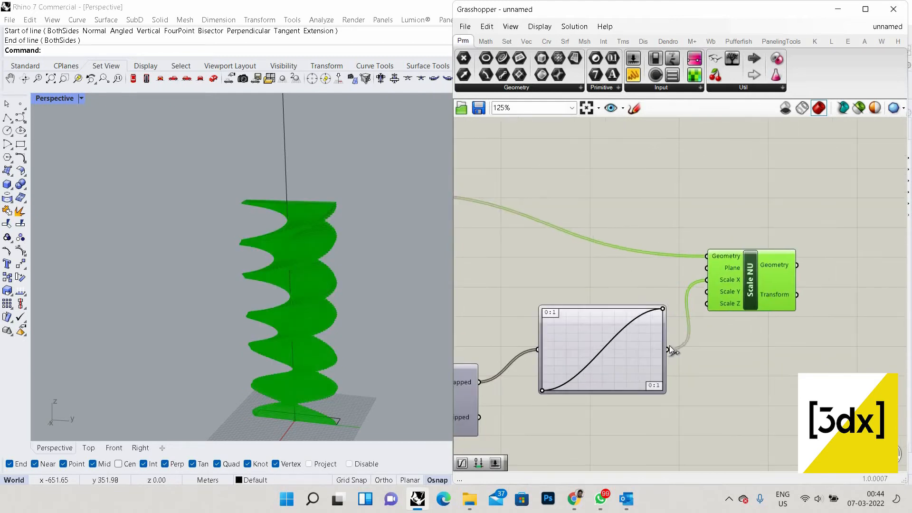
left_click_drag(668, 348, 710, 293)
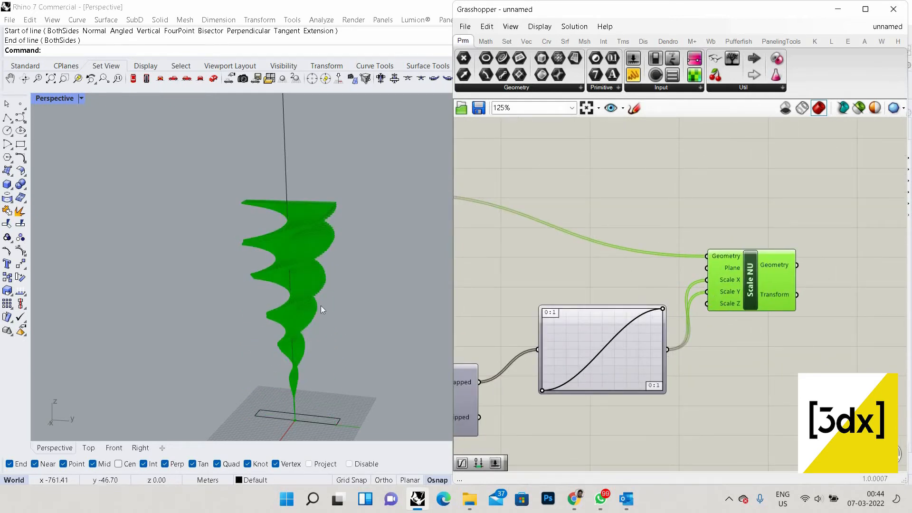
- Make the Graph Mapper taller and raise its curve's start handle to just under half height, widening the tower's base
scroll(331, 281, "down", 5)
scroll(333, 280, "up", 3)
right_click_drag(367, 267, 350, 295)
scroll(332, 328, "up", 4)
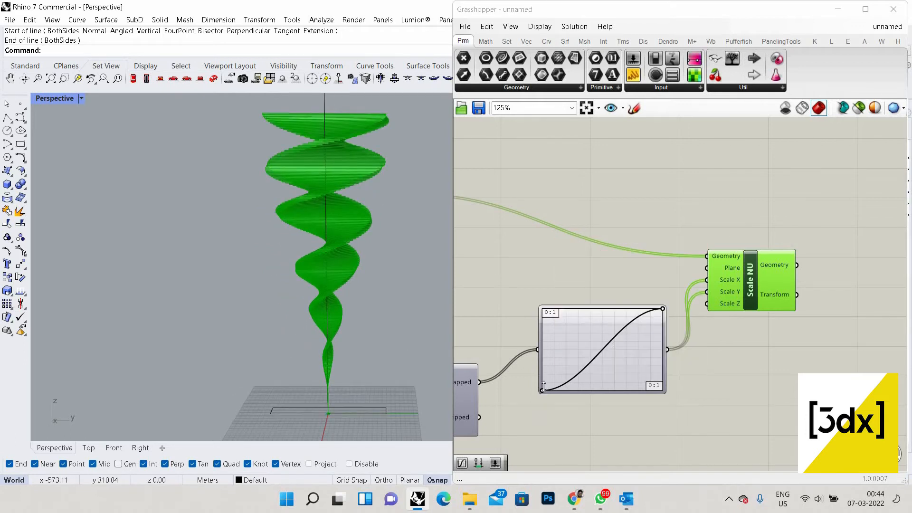
left_click_drag(543, 392, 544, 413)
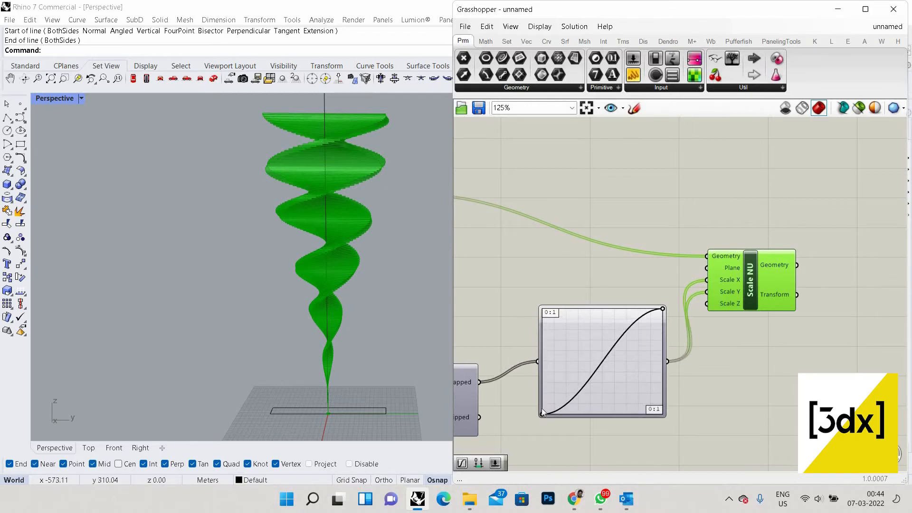
left_click_drag(545, 367, 569, 328)
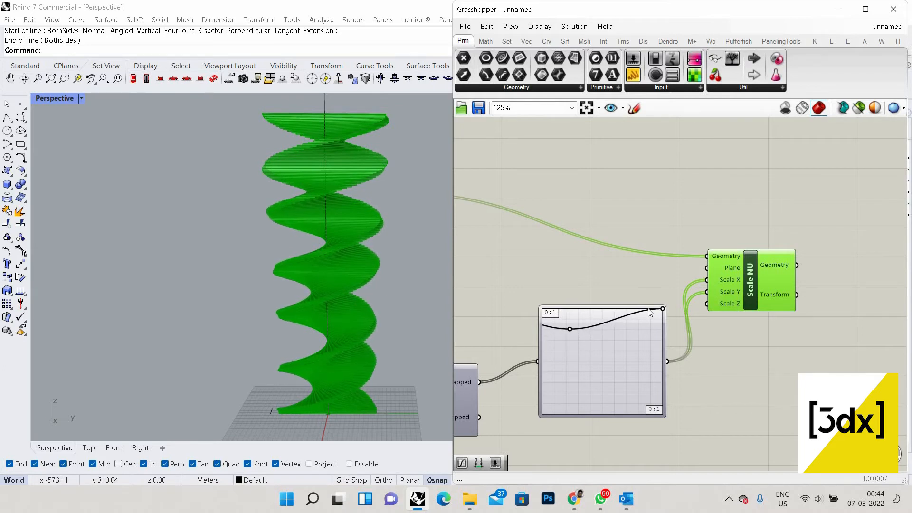
left_click_drag(663, 311, 642, 311)
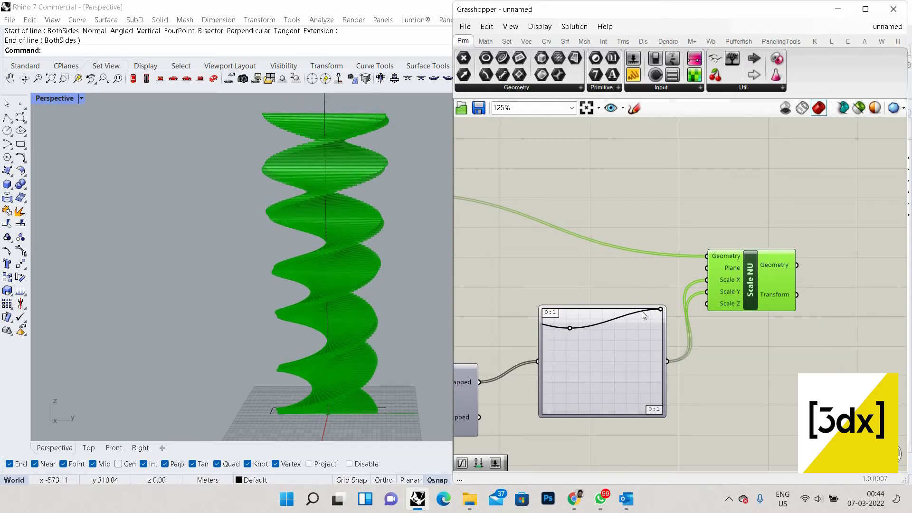
key("ctrl+z")
left_click_drag(553, 335, 544, 369)
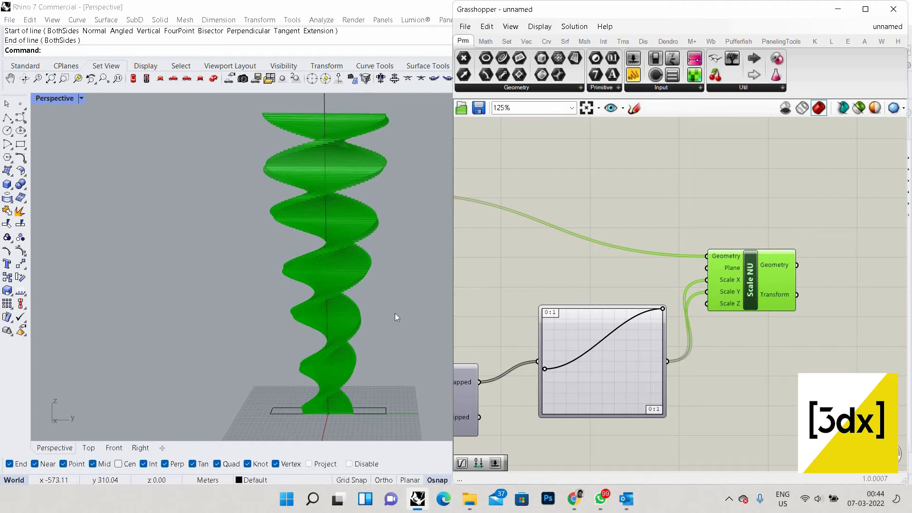
- Move the Graph Mapper's lower handle inward to about a third of the width, just above mid-height, and deselect Scale NU
scroll(371, 265, "down", 2)
scroll(369, 270, "down", 2)
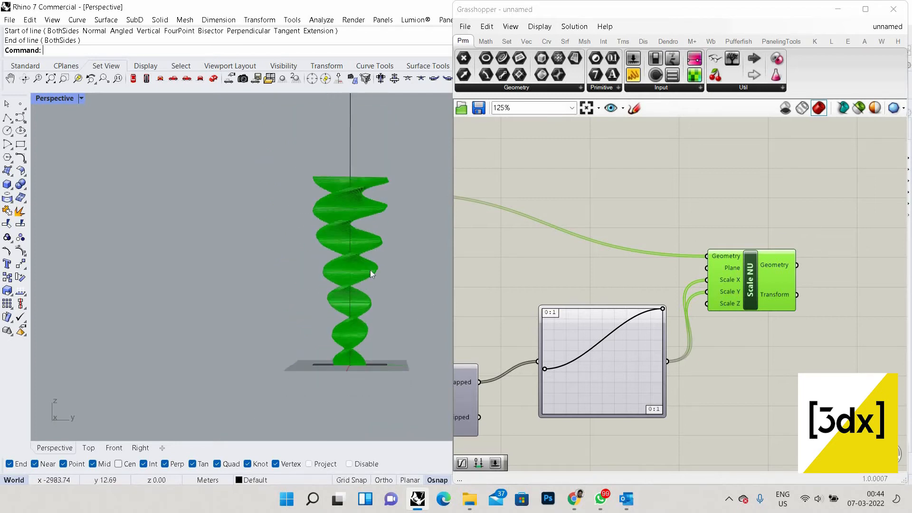
scroll(549, 366, "up", 2)
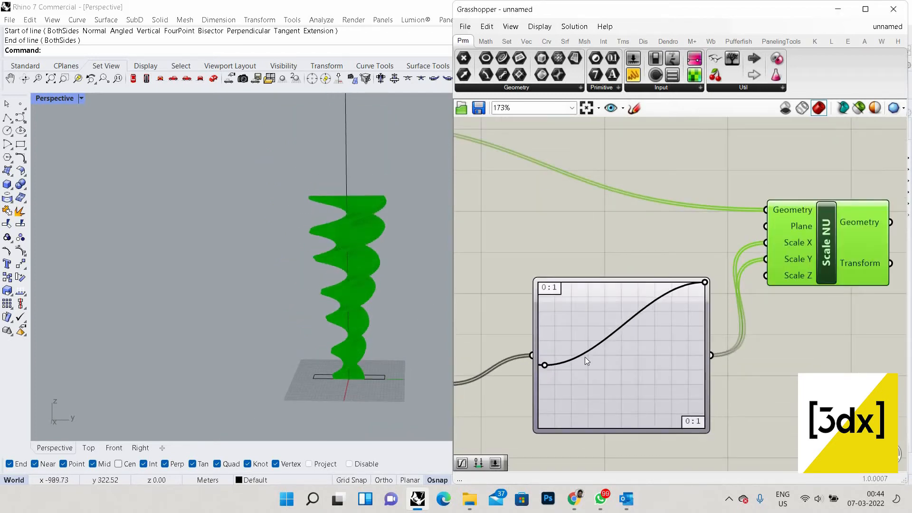
mouse_move(585, 358)
left_mouse_down()
mouse_move(612, 351)
mouse_move(595, 314)
mouse_move(548, 313)
mouse_move(541, 328)
mouse_move(578, 327)
mouse_move(594, 344)
mouse_move(587, 351)
left_mouse_up()
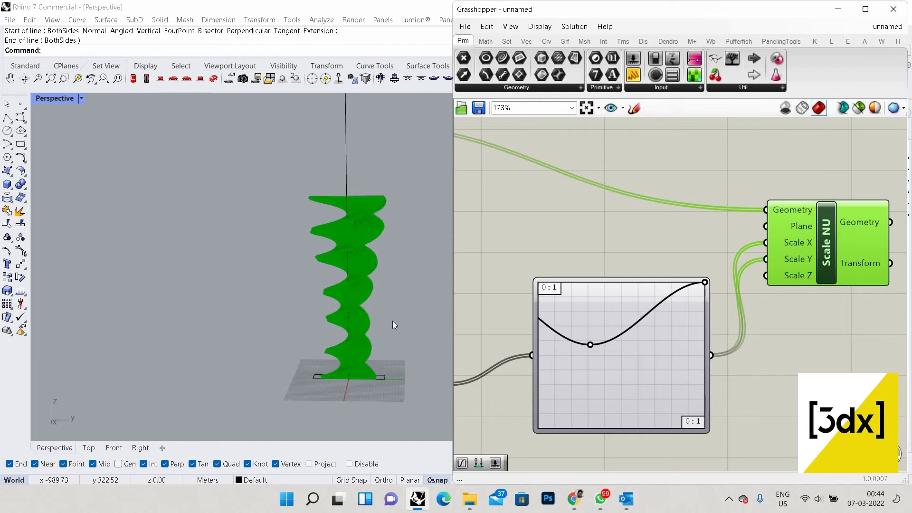
left_click(561, 261)
left_click(879, 318)
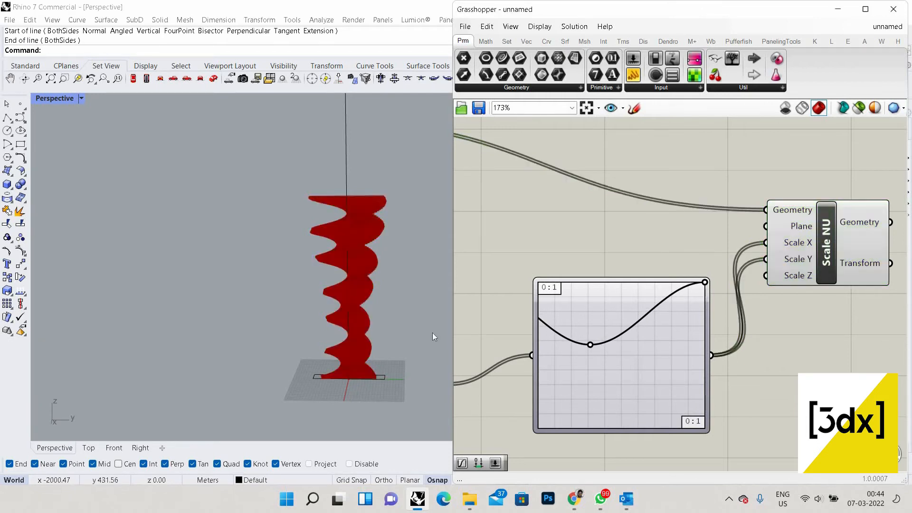
- Examine the reshaped twisting tower from several angles and up close in the Perspective viewport
mouse_move(340, 277)
right_mouse_down()
mouse_move(353, 241)
mouse_move(340, 226)
mouse_move(348, 290)
mouse_move(354, 285)
right_mouse_up()
scroll(354, 285, "up", 3)
right_click(354, 285)
scroll(361, 283, "down", 5)
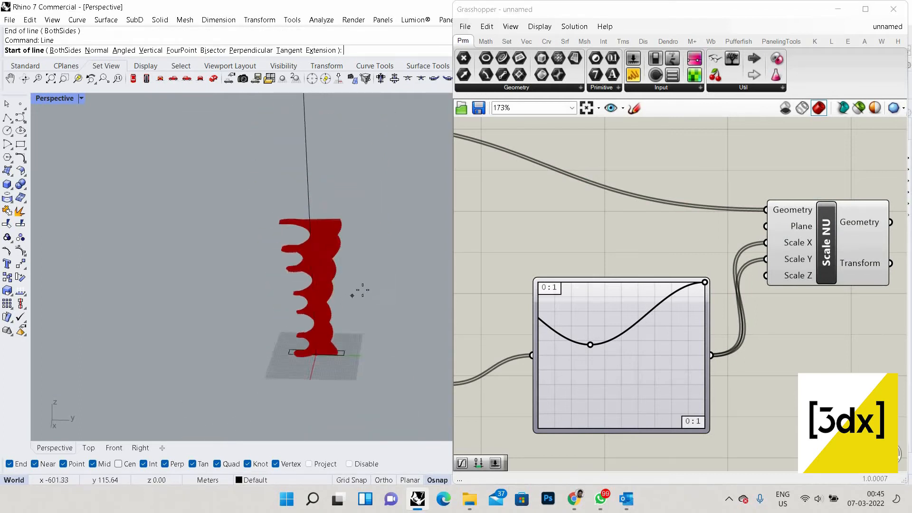
scroll(803, 261, "down", 5)
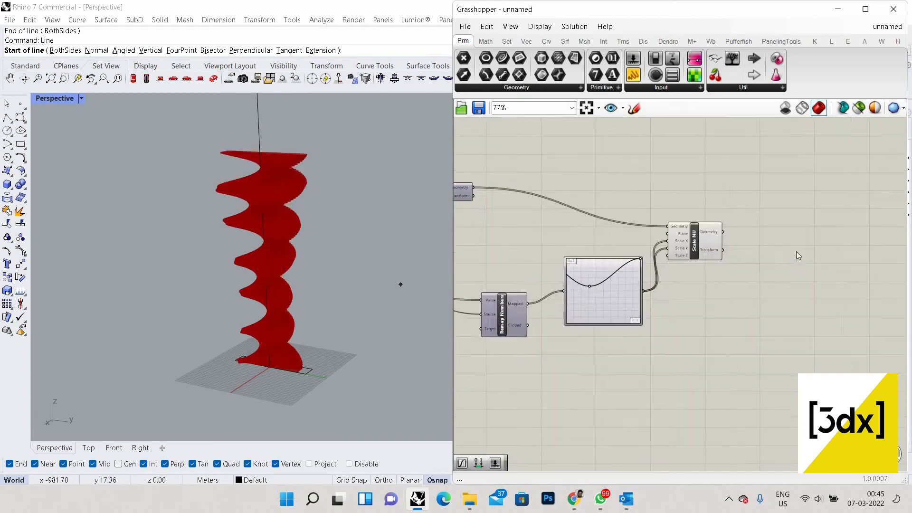
scroll(796, 250, "up", 3)
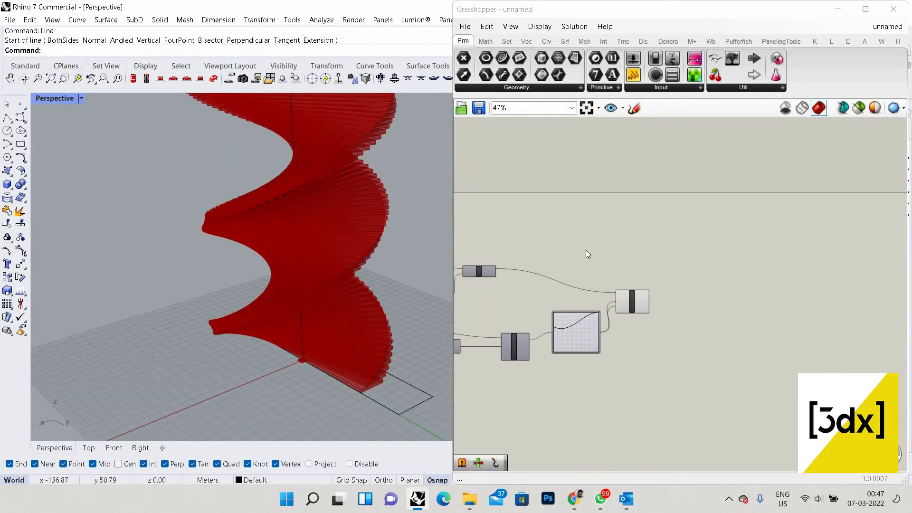
- Rewire the base Curve directly into Rotate's Geometry input, bypassing Extrude and Cap Holes, and move those two components aside
scroll(595, 315, "down", 3)
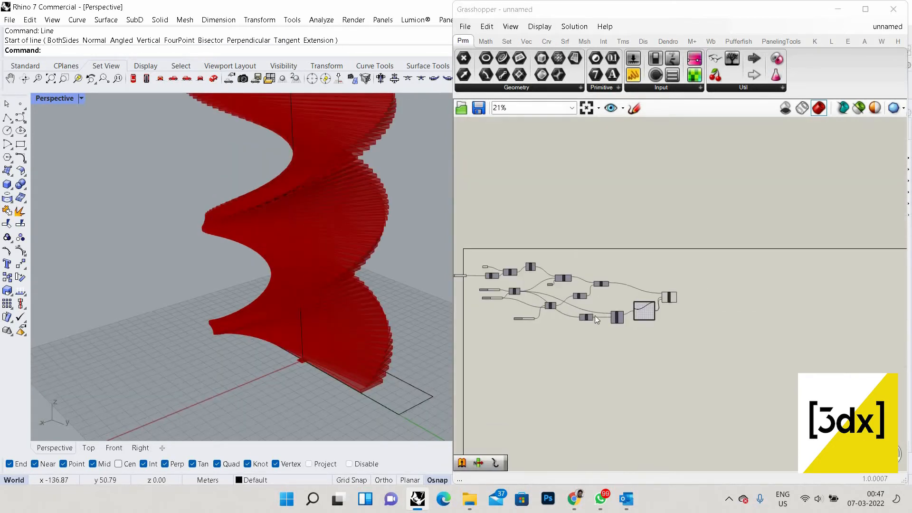
scroll(594, 313, "up", 4)
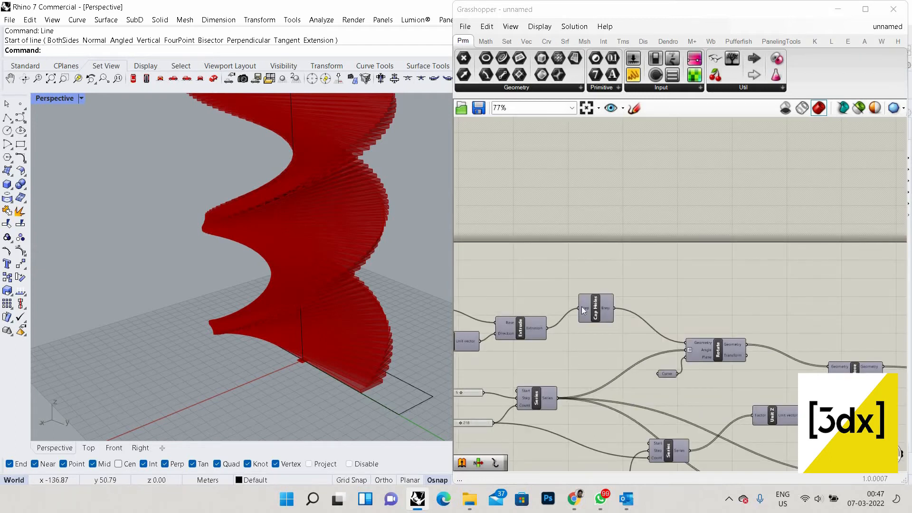
scroll(618, 307, "down", 2)
scroll(588, 312, "up", 2)
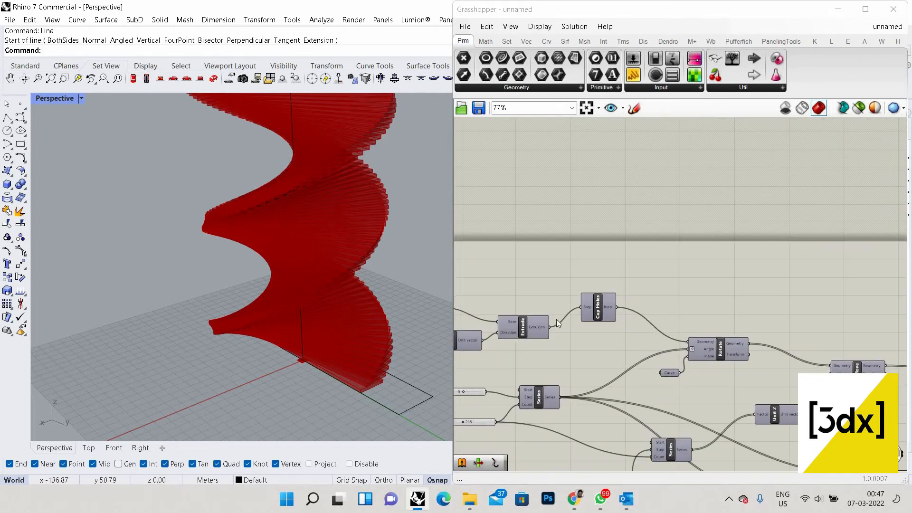
scroll(570, 319, "down", 2)
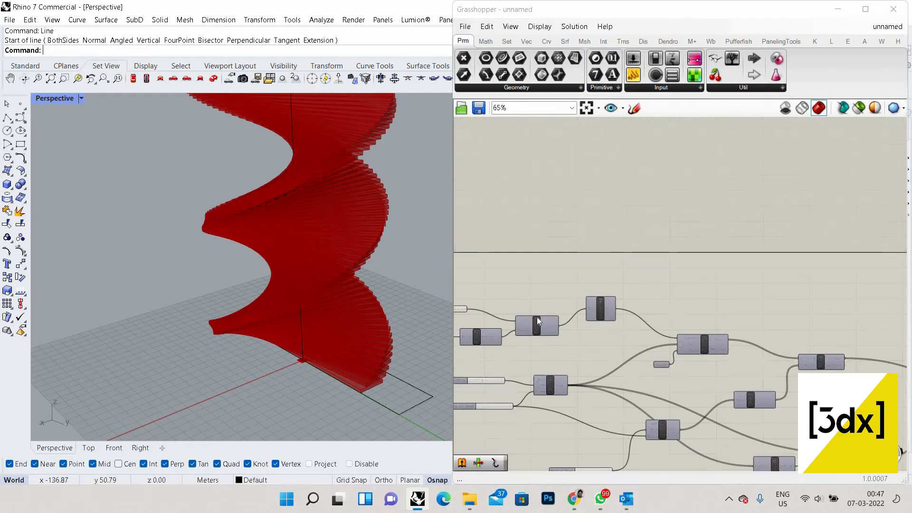
scroll(499, 311, "up", 2)
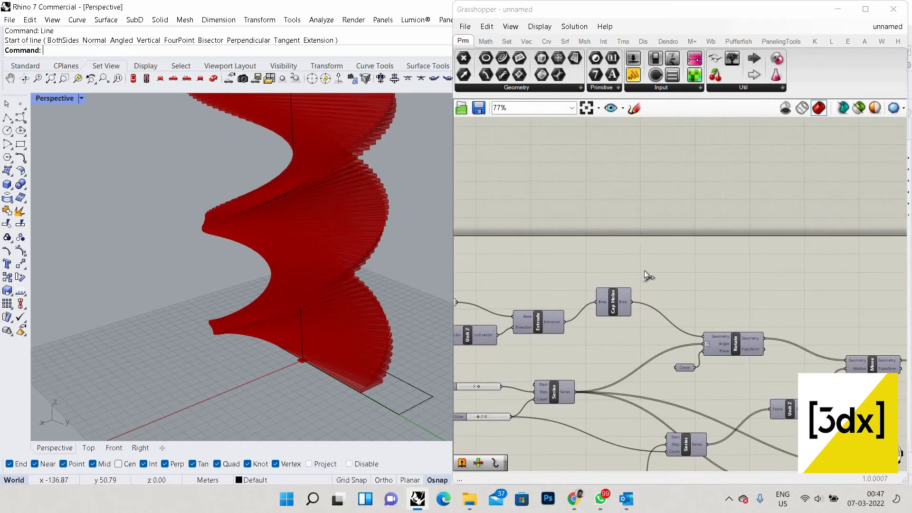
left_click_drag(456, 301, 700, 327)
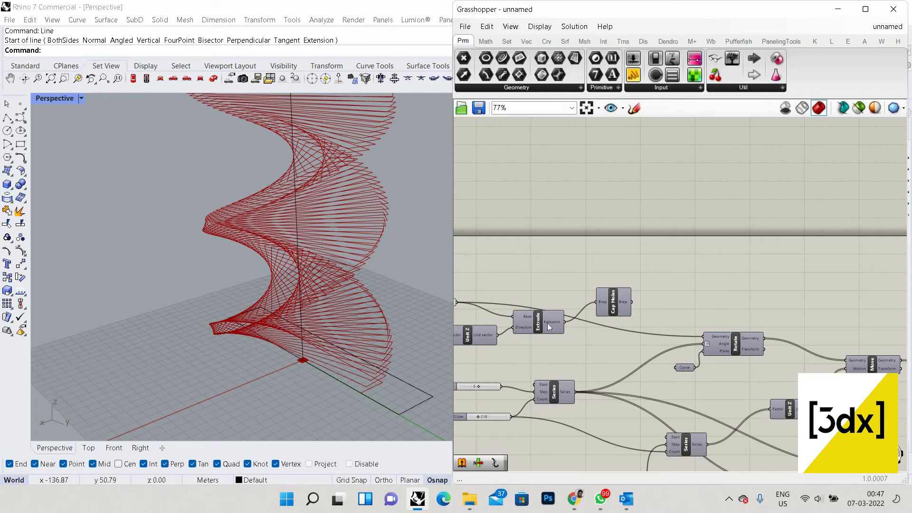
left_click_drag(613, 301, 637, 273)
left_click_drag(546, 323, 565, 275)
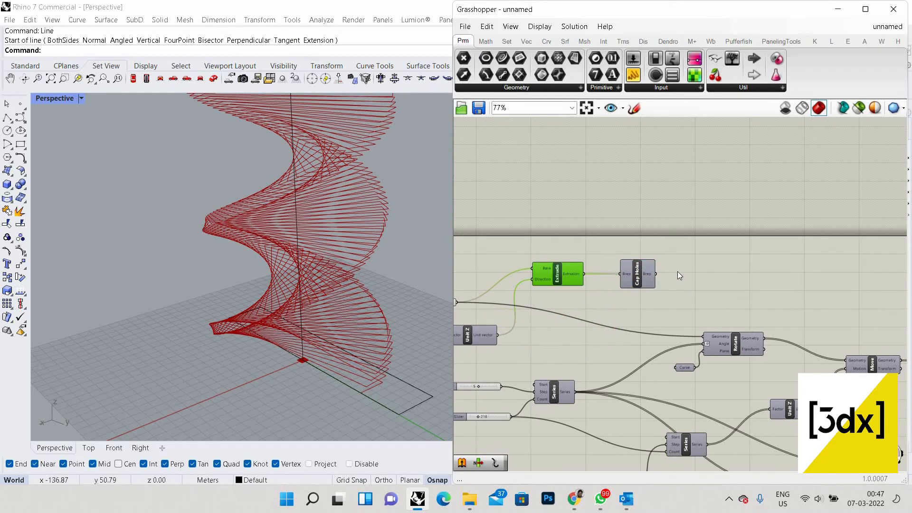
- Examine the rotated rectangle outlines of the tower in the Perspective viewport, from the overall form down to the base
scroll(457, 305, "down", 2)
scroll(458, 304, "up", 2)
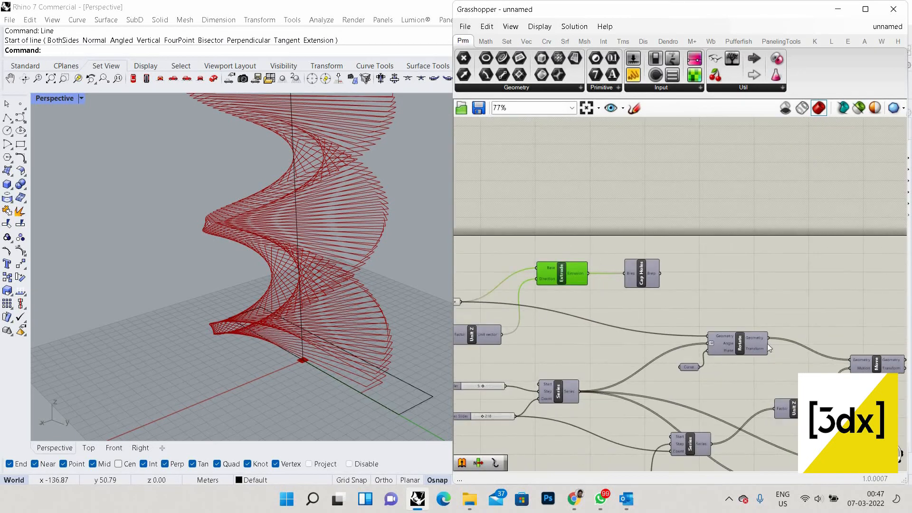
right_click_drag(328, 285, 212, 329)
scroll(211, 327, "down", 10)
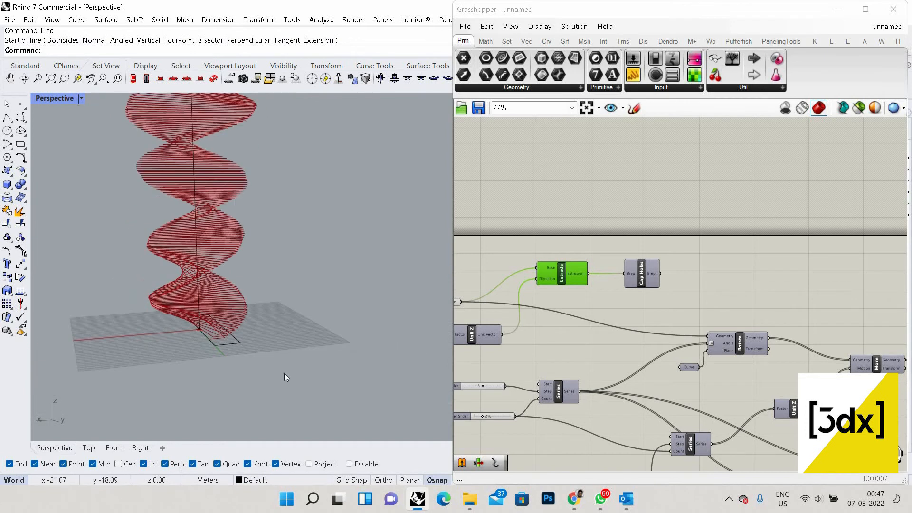
scroll(254, 354, "up", 11)
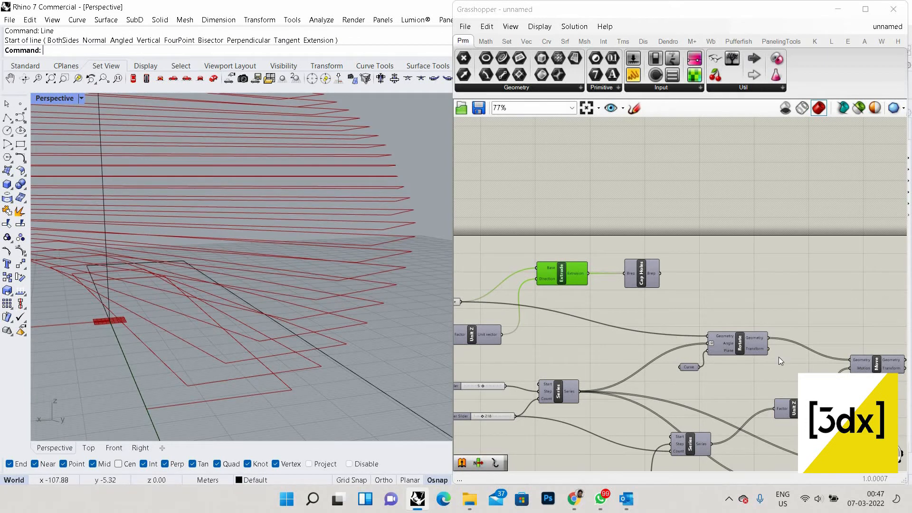
- Add an Explode component after Scale NU and connect the scaled Geometry output to its Curve input
scroll(781, 358, "down", 3)
scroll(731, 327, "up", 2)
scroll(706, 305, "up", 3)
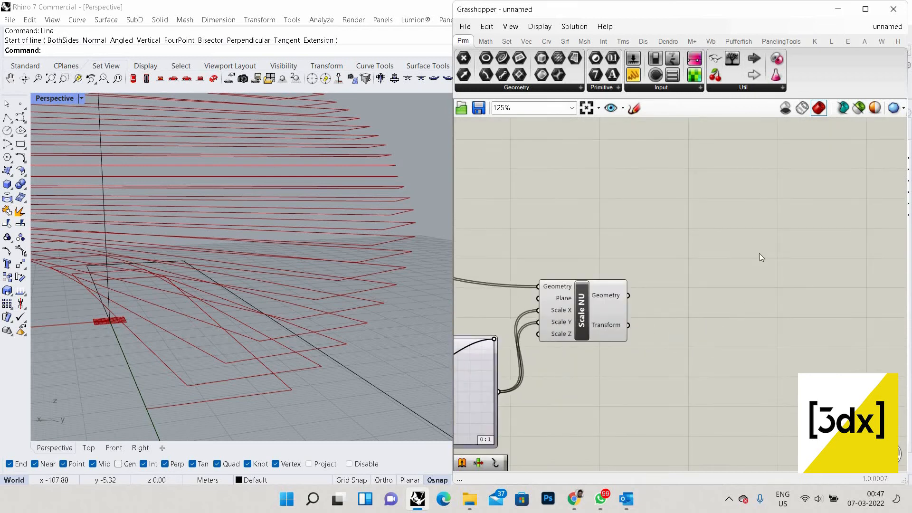
double_click(746, 309)
double_click(748, 309)
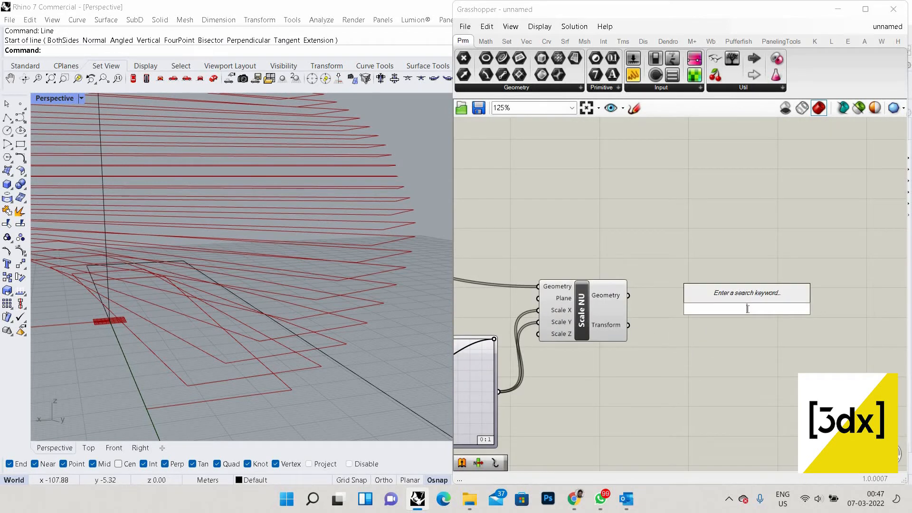
type("explode")
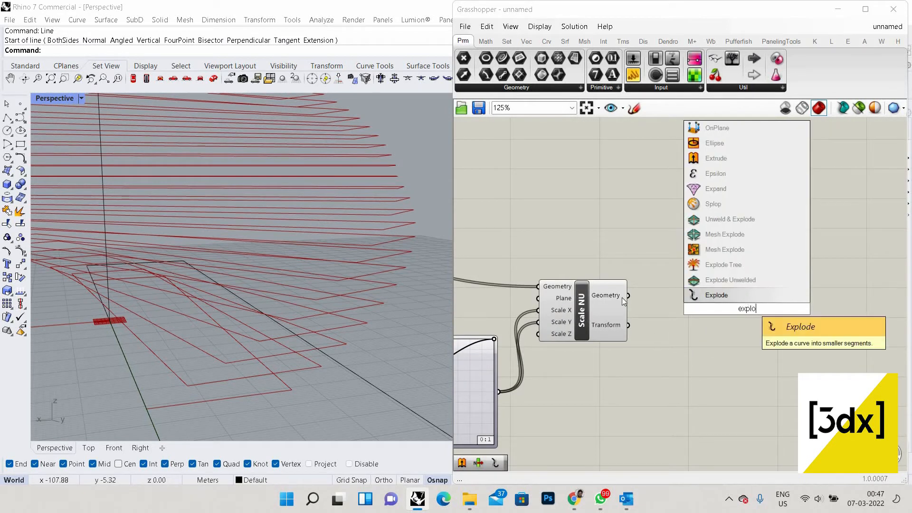
key("Return")
left_click_drag(703, 300, 628, 296)
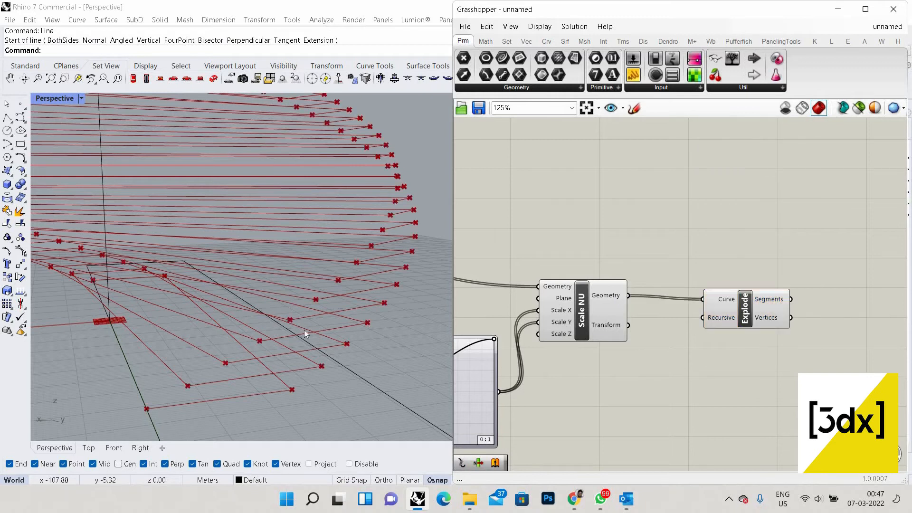
scroll(269, 330, "down", 5)
scroll(779, 361, "down", 4)
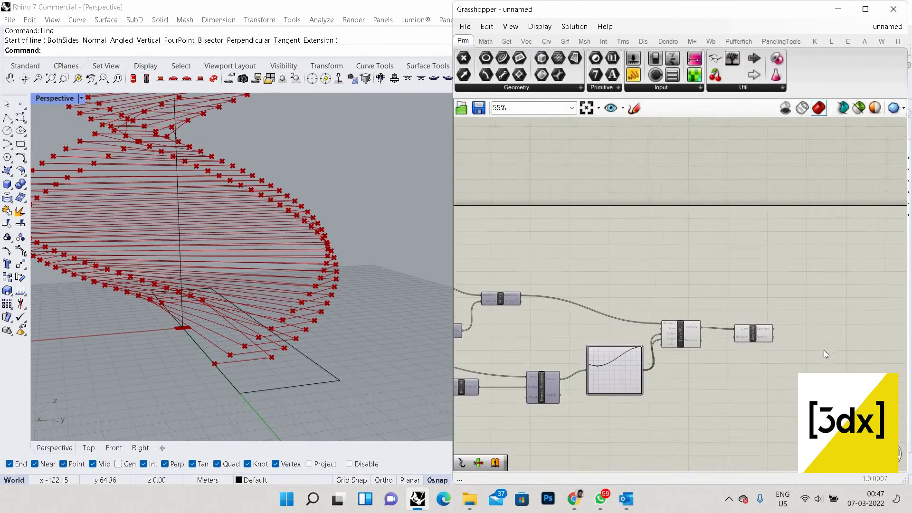
- Examine the Grasshopper definition from the Explode component back to the base inputs
scroll(786, 343, "up", 2)
left_click(778, 332)
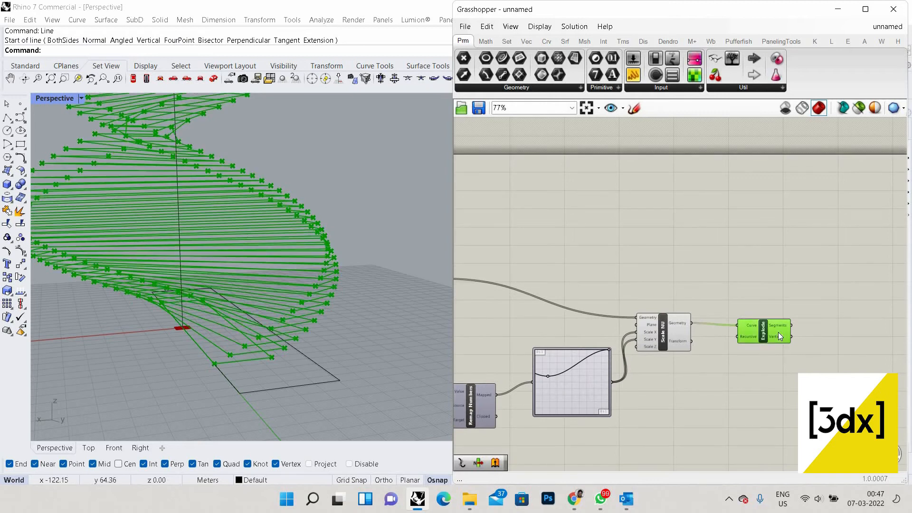
left_click(804, 369)
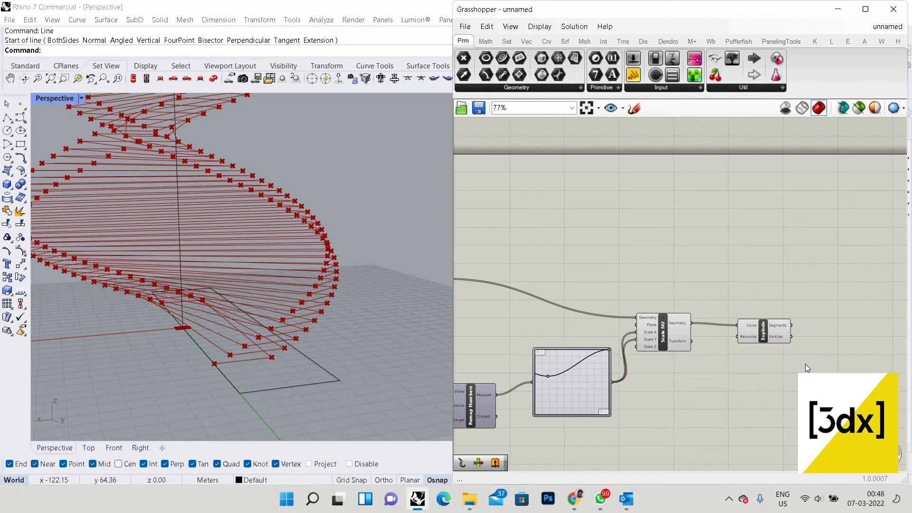
scroll(807, 352, "down", 3)
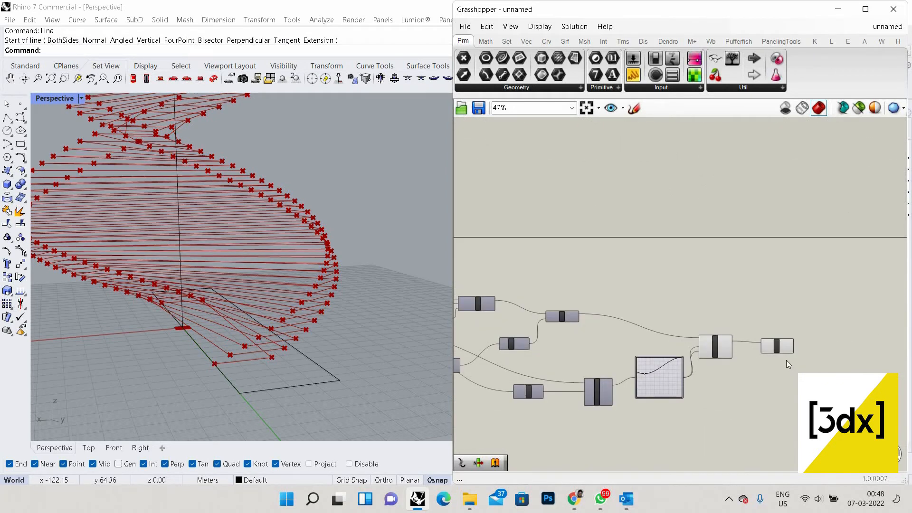
scroll(795, 330, "up", 3)
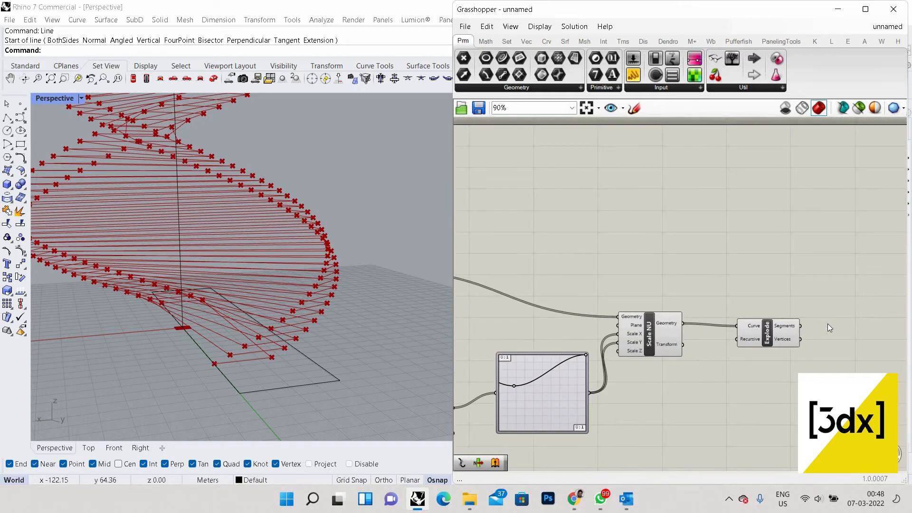
scroll(825, 358, "down", 1)
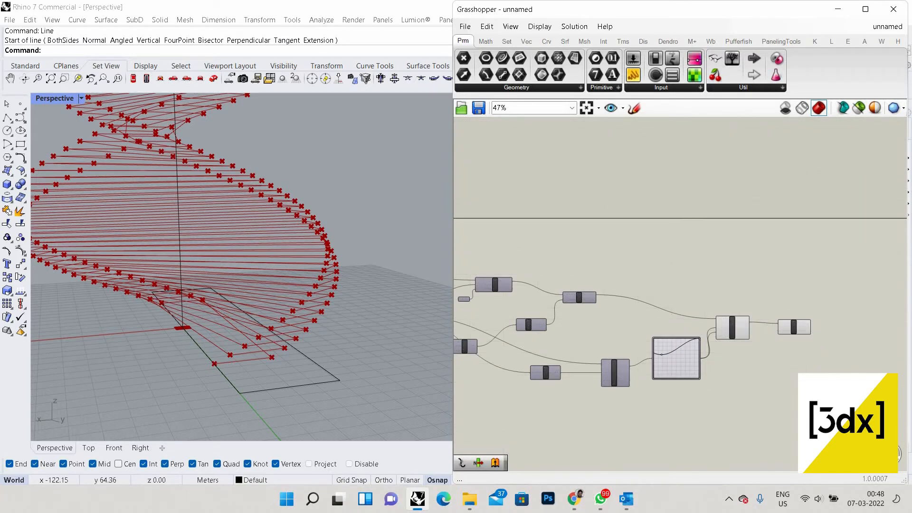
scroll(745, 369, "down", 2)
scroll(678, 315, "up", 1)
scroll(558, 284, "down", 1)
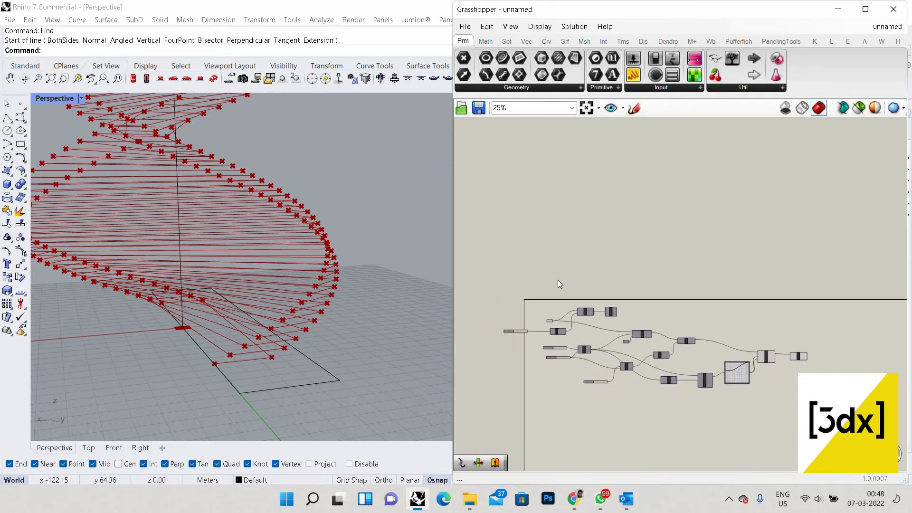
key("ctrl+a")
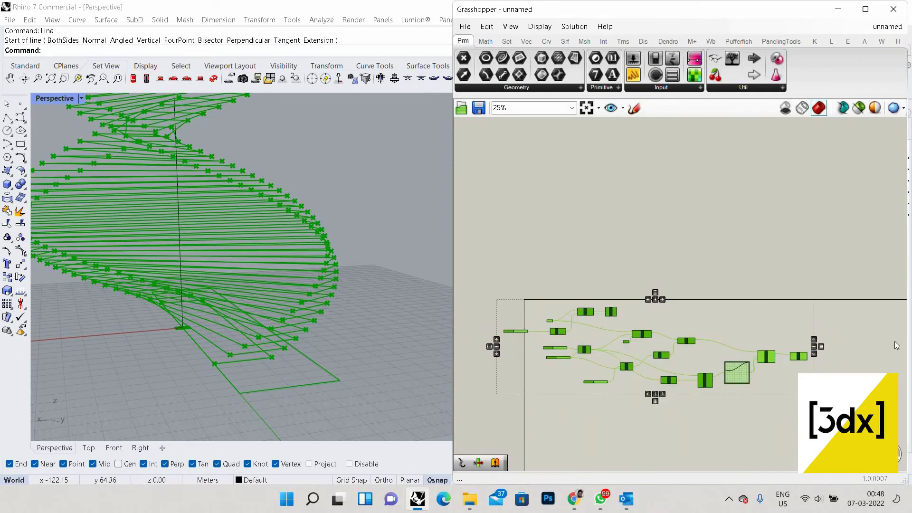
left_click(709, 288)
scroll(753, 333, "up", 2)
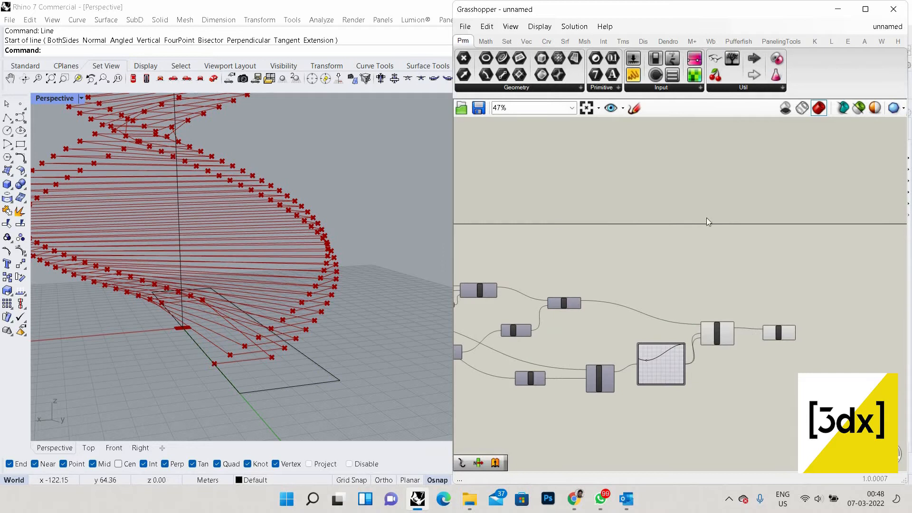
scroll(794, 255, "down", 2)
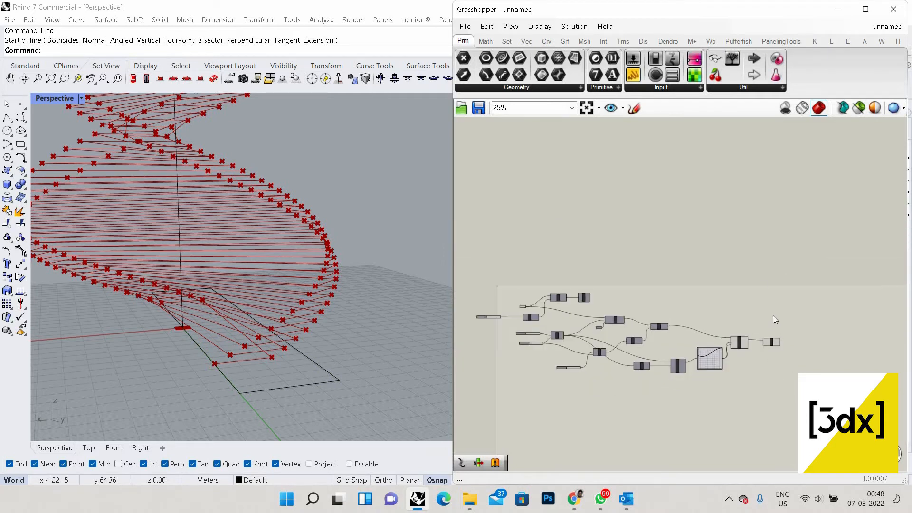
- Add a List Item component after Explode and connect the Segments output to its List input
scroll(773, 316, "up", 5)
mouse_move(769, 301)
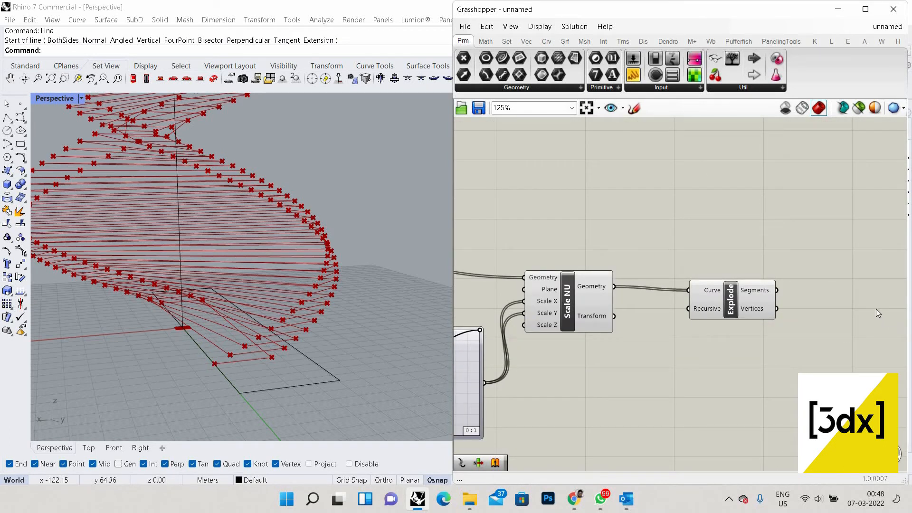
type("Line")
key("Escape")
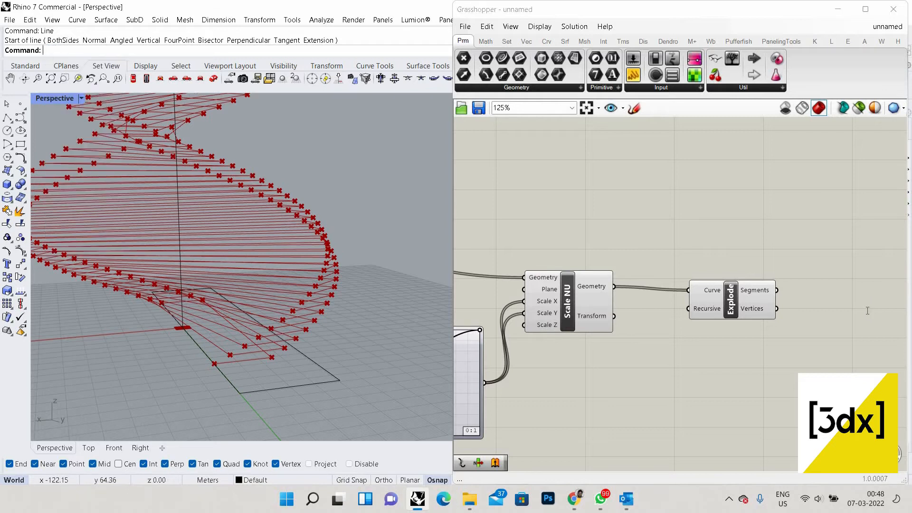
double_click(866, 310)
type("li")
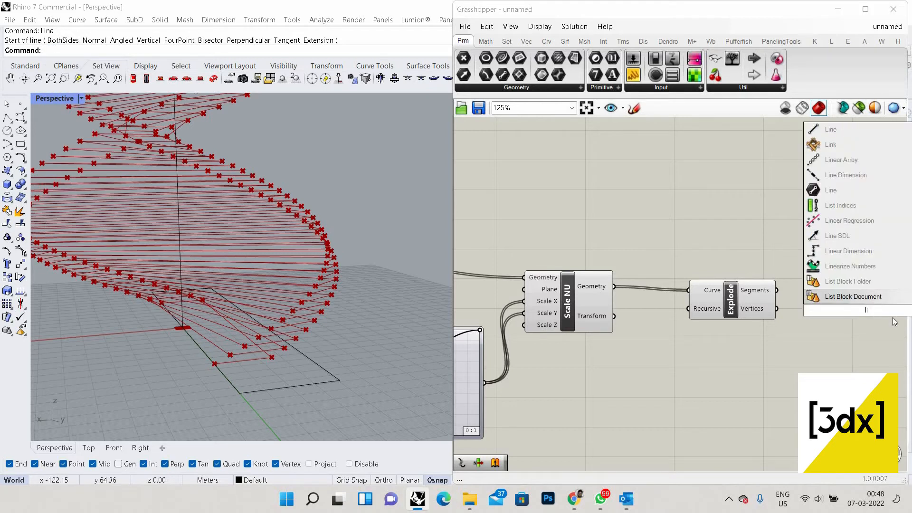
type("st ")
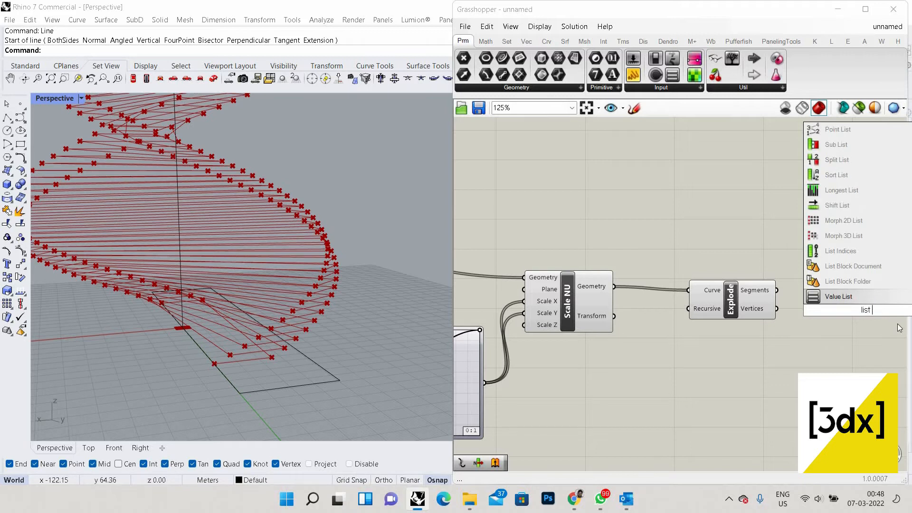
type("item")
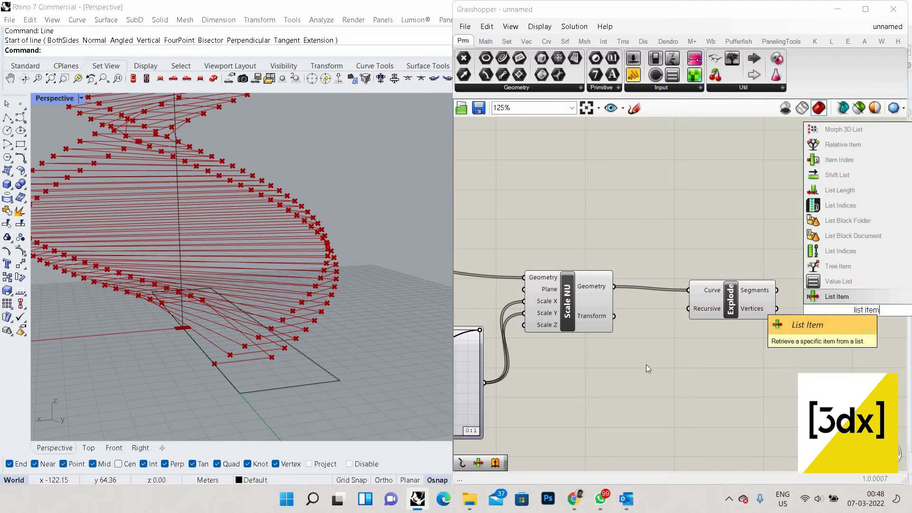
key("Return")
scroll(821, 328, "down", 3)
scroll(822, 327, "up", 2)
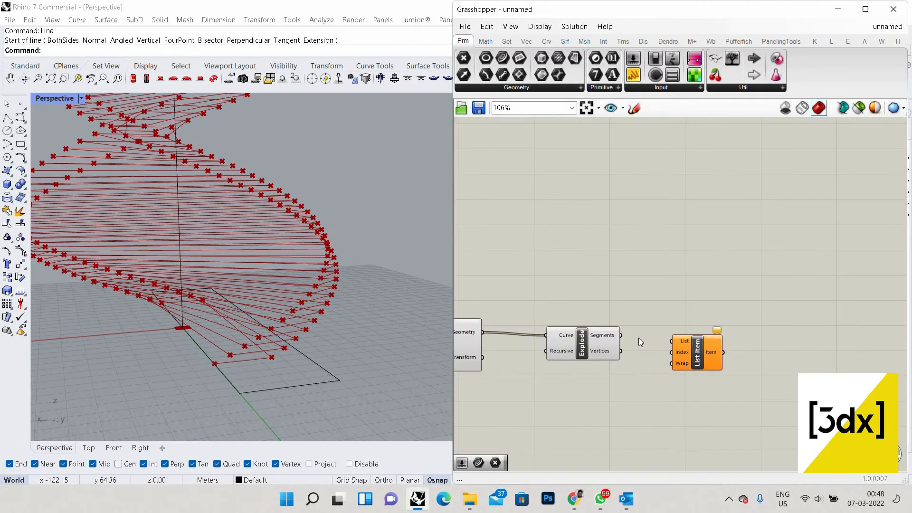
left_click_drag(621, 336, 720, 337)
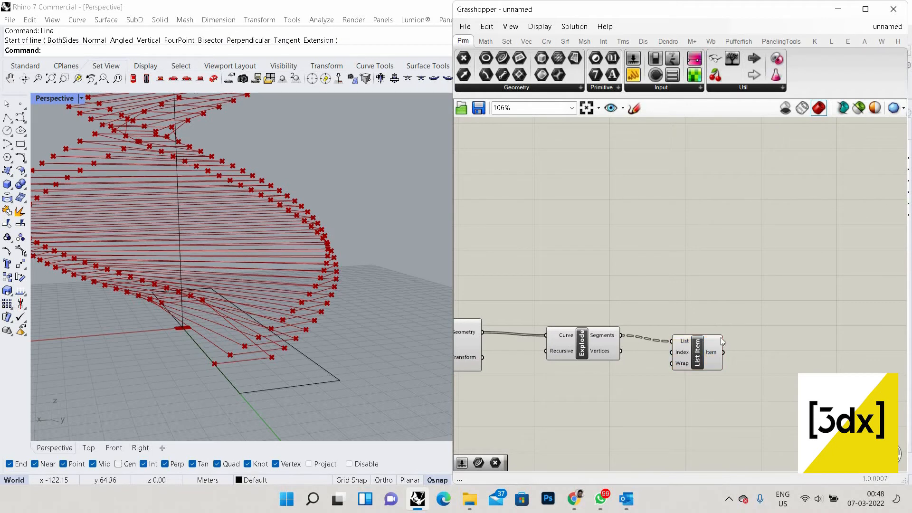
- Add a Curve parameter and connect List Item's Item output to it
double_click(756, 301)
type("curve")
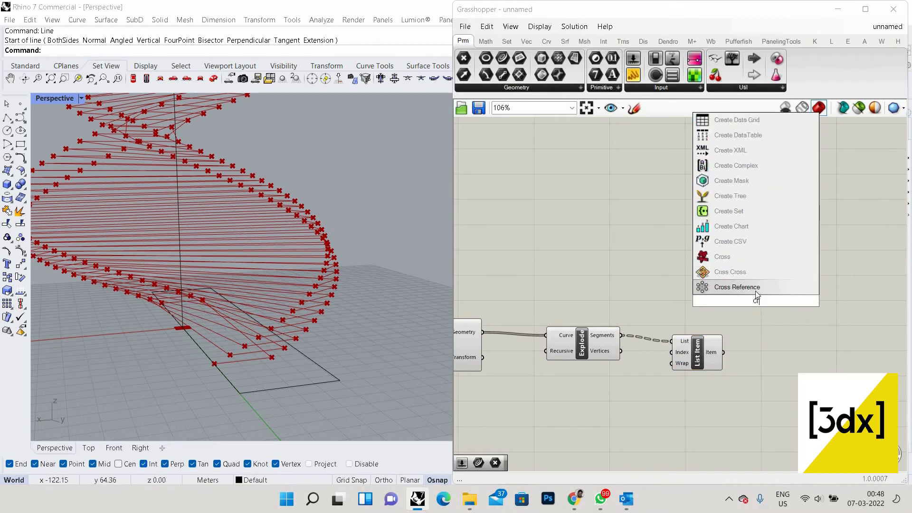
key("Return")
left_click_drag(723, 353, 763, 298)
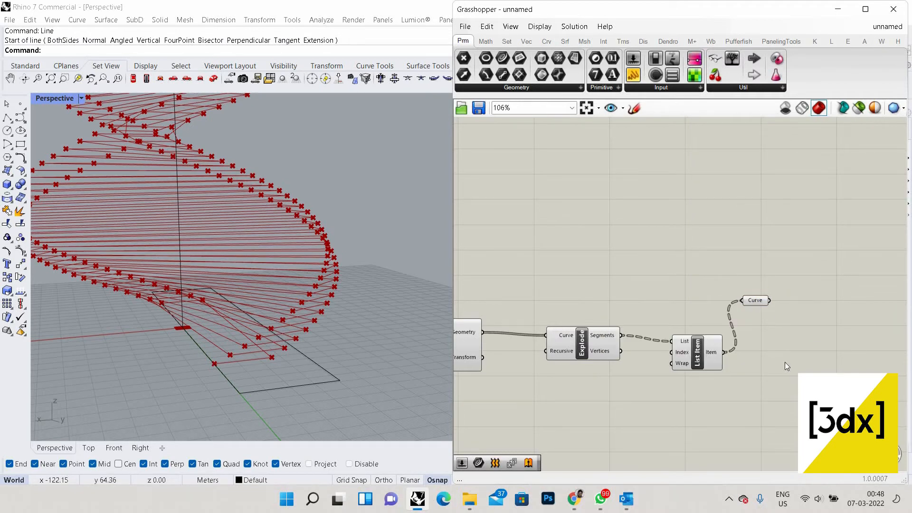
- Remove the Explode, List Item and Curve components after Scale NU and restore the Extrude and Cap Holes wiring into Rotate
scroll(785, 362, "down", 2)
left_click_drag(791, 379, 566, 275)
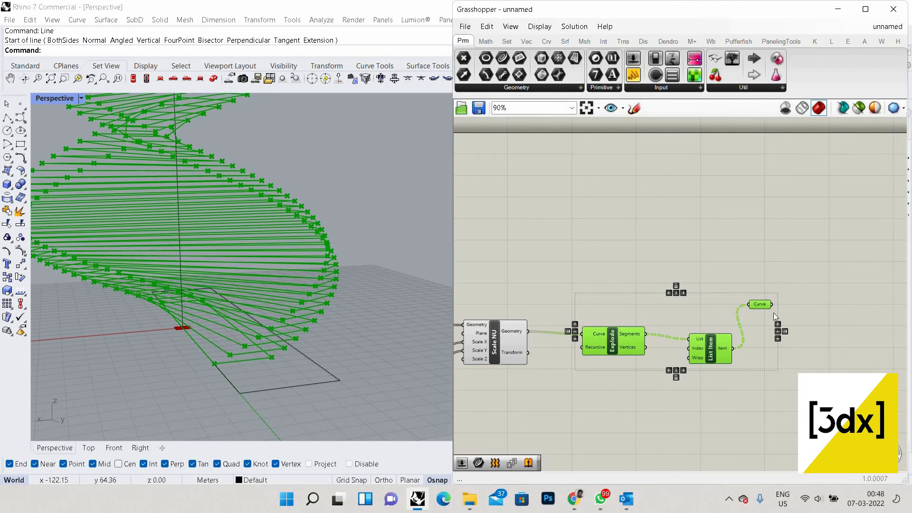
scroll(774, 317, "down", 5)
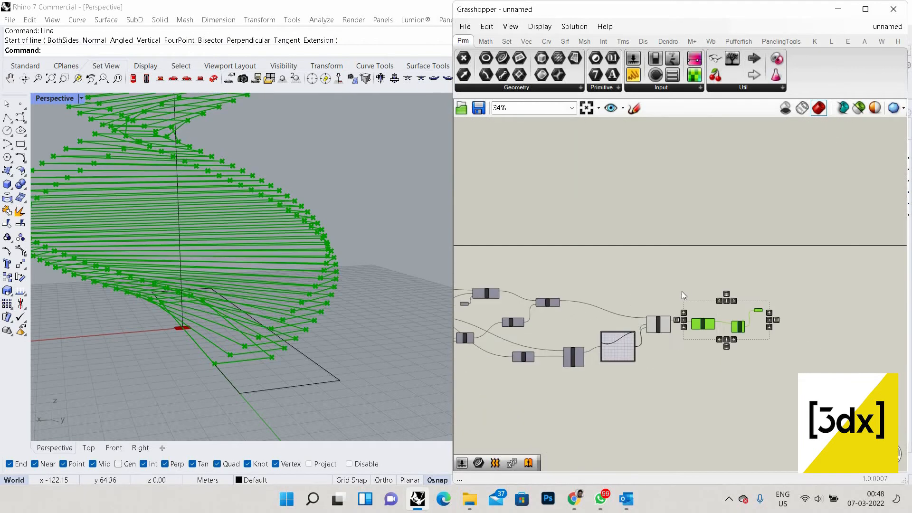
key("Delete")
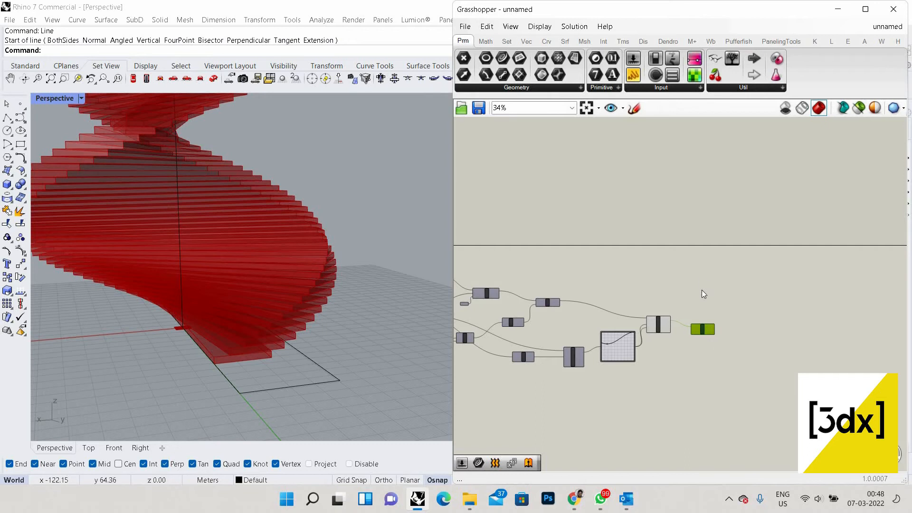
left_click(702, 289)
scroll(699, 285, "up", 4)
left_click_drag(727, 305, 706, 356)
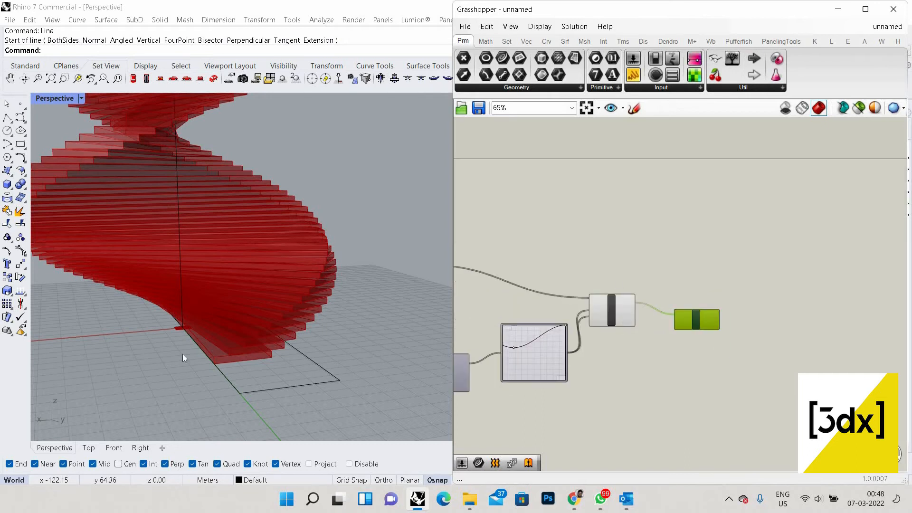
key("Delete")
- Examine the solid twisting tower in the Perspective viewport, from the overall form down to the individual stacked slabs
scroll(302, 297, "down", 7)
right_click_drag(301, 297, 291, 306)
scroll(291, 306, "down", 5)
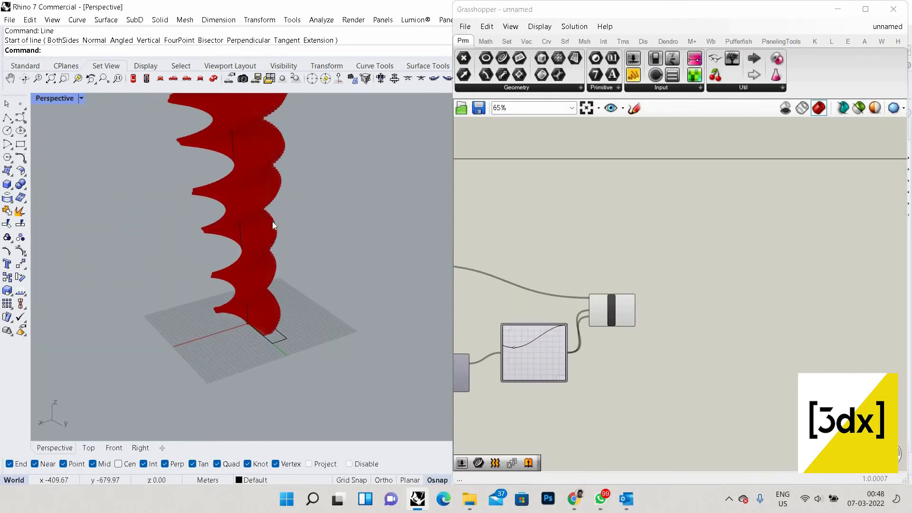
scroll(279, 222, "down", 3)
scroll(278, 222, "up", 3)
scroll(272, 248, "up", 4)
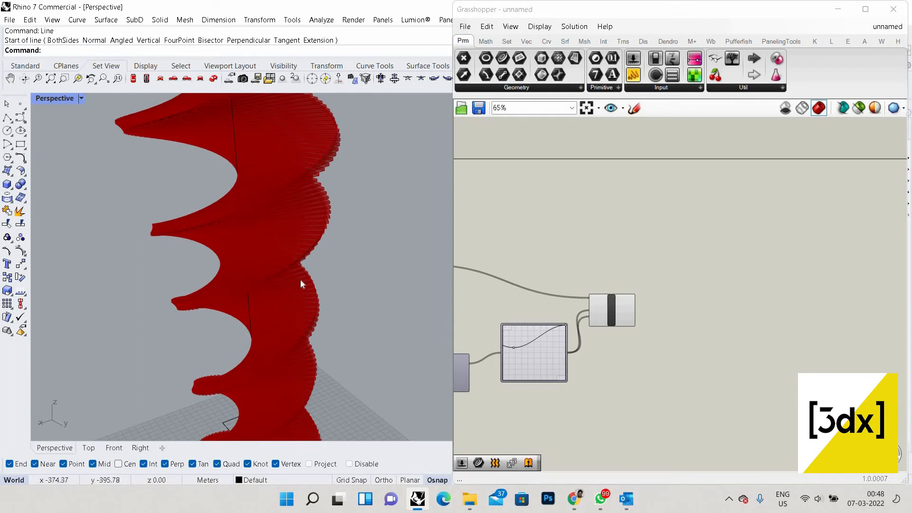
scroll(301, 280, "down", 4)
scroll(295, 209, "up", 7)
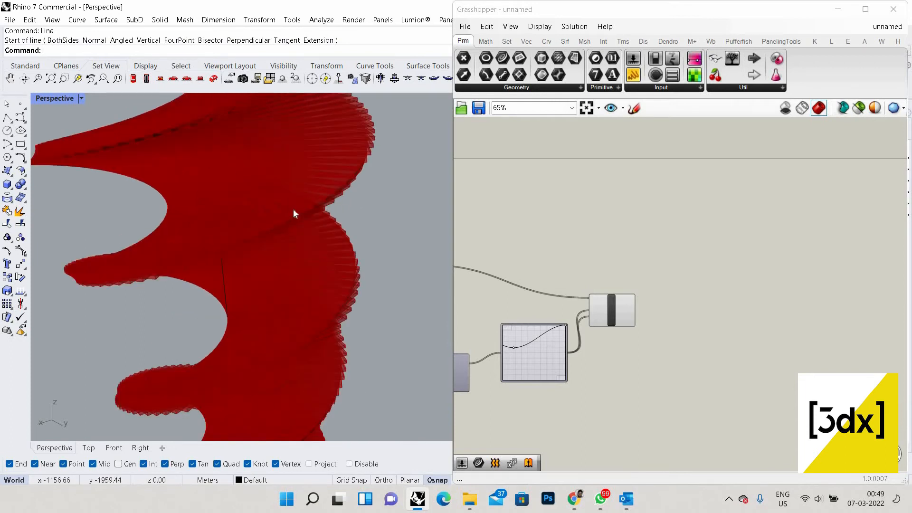
scroll(232, 263, "down", 2)
scroll(275, 203, "up", 2)
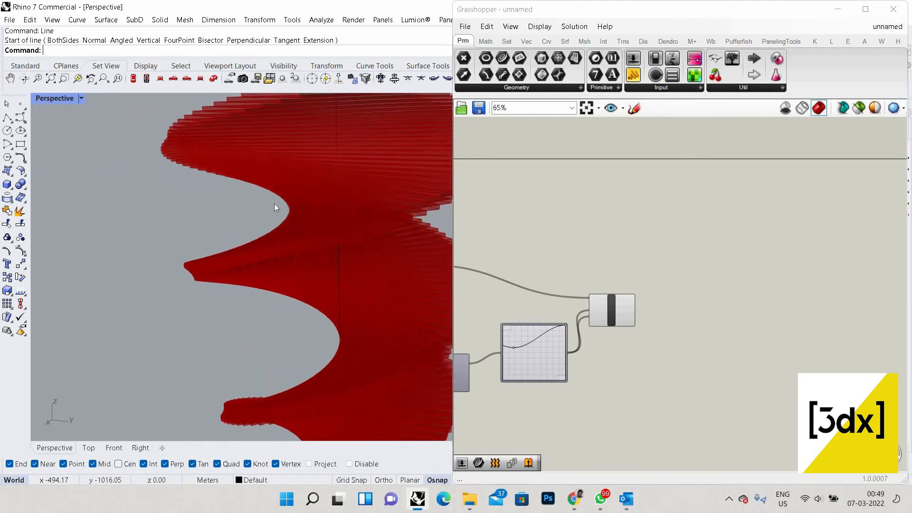
scroll(281, 202, "down", 3)
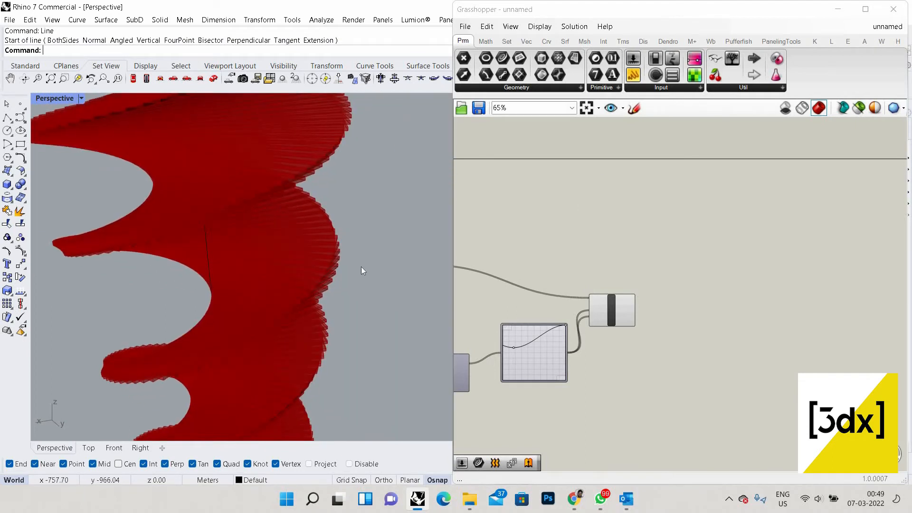
scroll(230, 198, "down", 3)
scroll(229, 185, "up", 6)
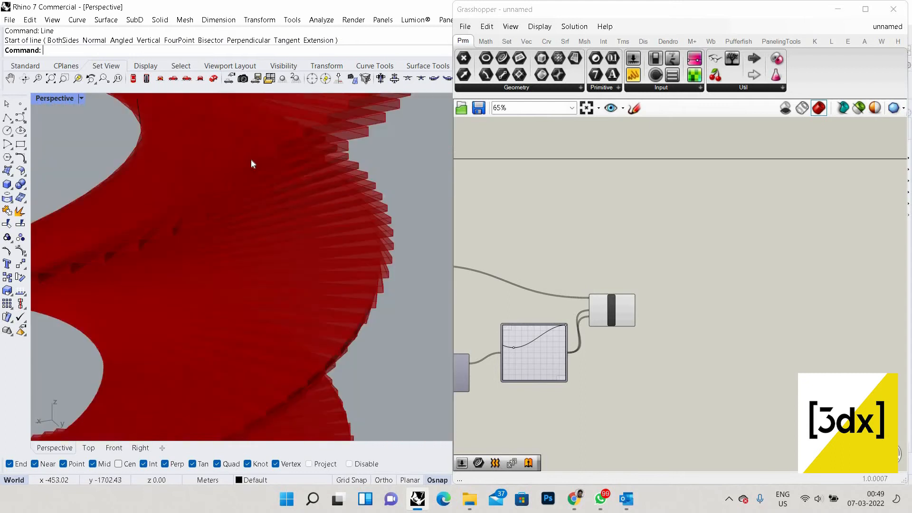
scroll(252, 190, "up", 3)
scroll(268, 182, "down", 2)
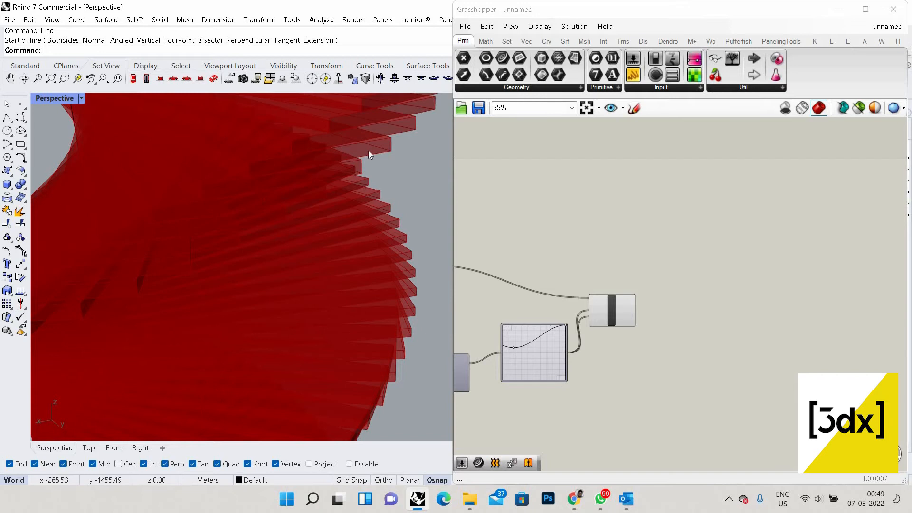
- Review the complete tower definition up to Scale NU and select all of its components
scroll(771, 256, "down", 4)
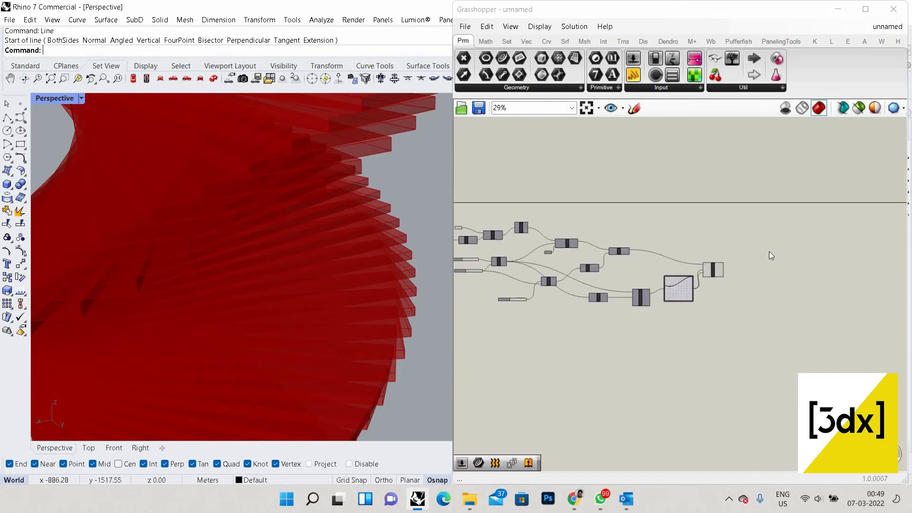
scroll(713, 270, "up", 8)
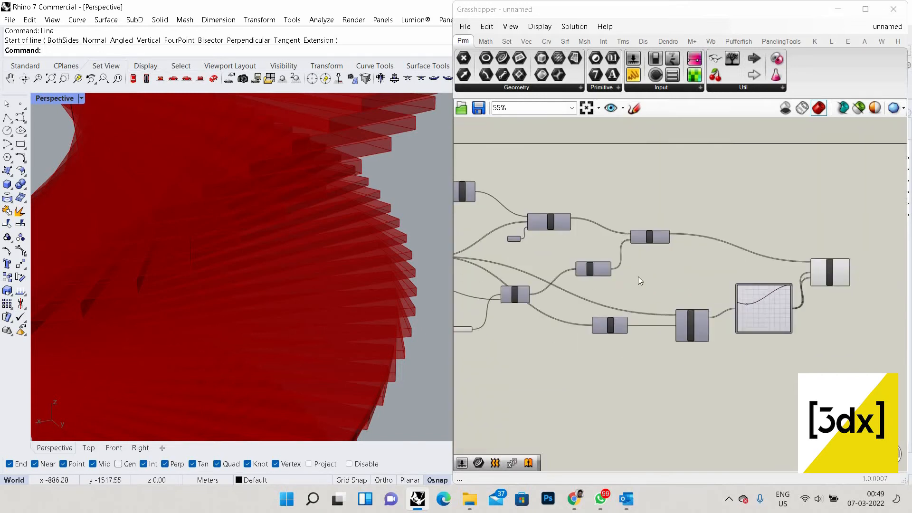
left_click(738, 292)
scroll(831, 313, "down", 7)
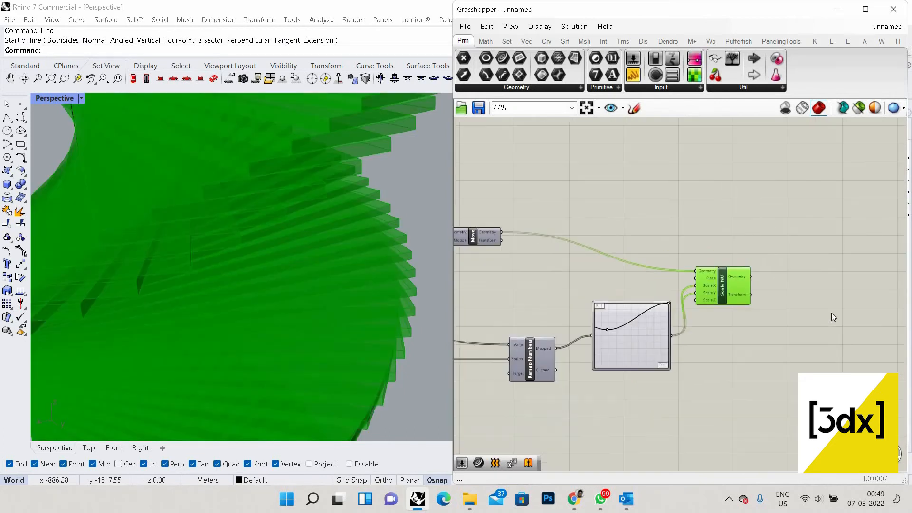
left_click(832, 313)
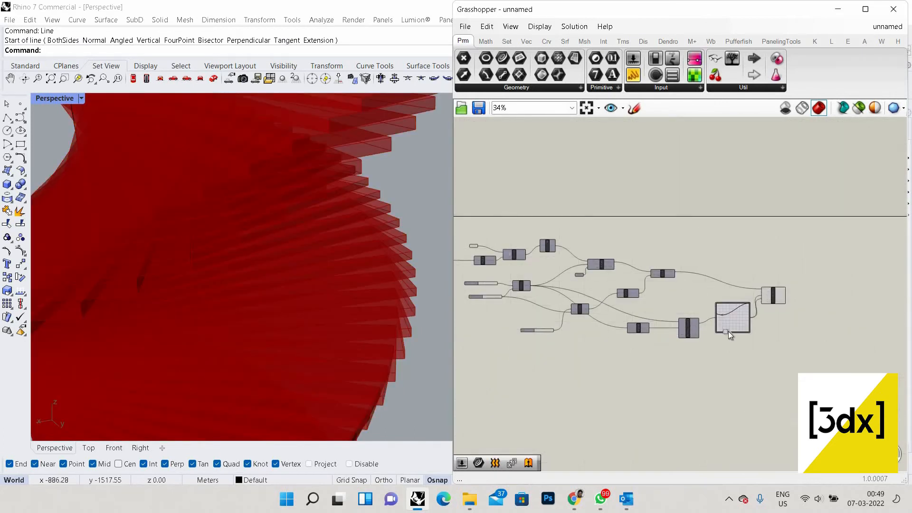
left_click_drag(840, 382, 554, 283)
scroll(790, 348, "down", 2)
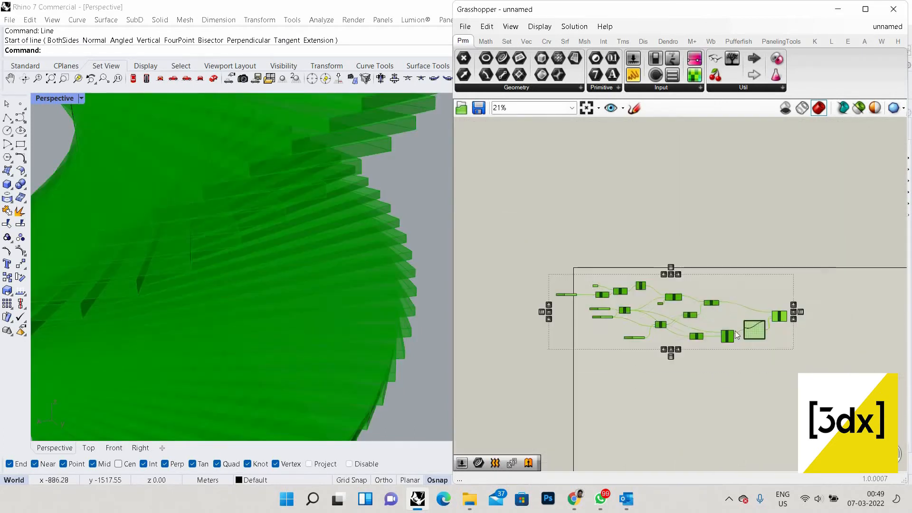
scroll(733, 330, "up", 2)
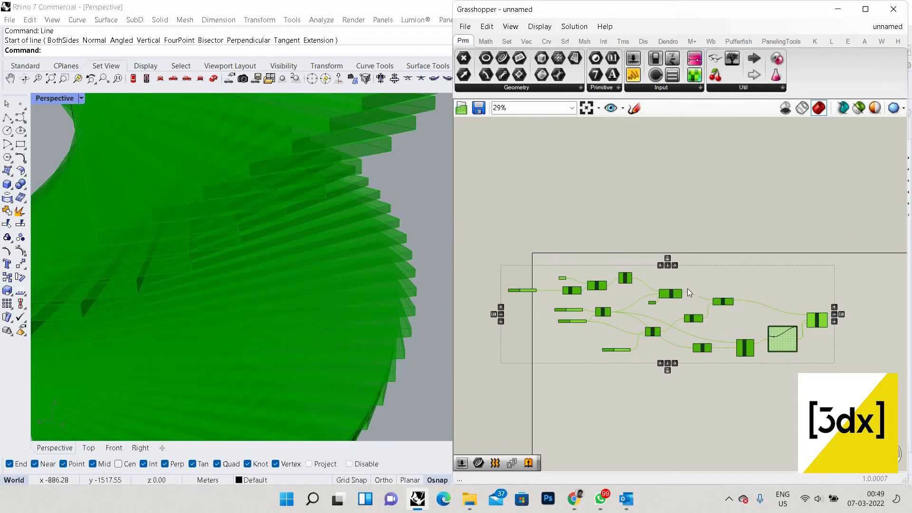
- Paste a duplicate of the whole tower definition and place it above the original
key("ctrl+v")
left_click_drag(593, 286, 627, 161)
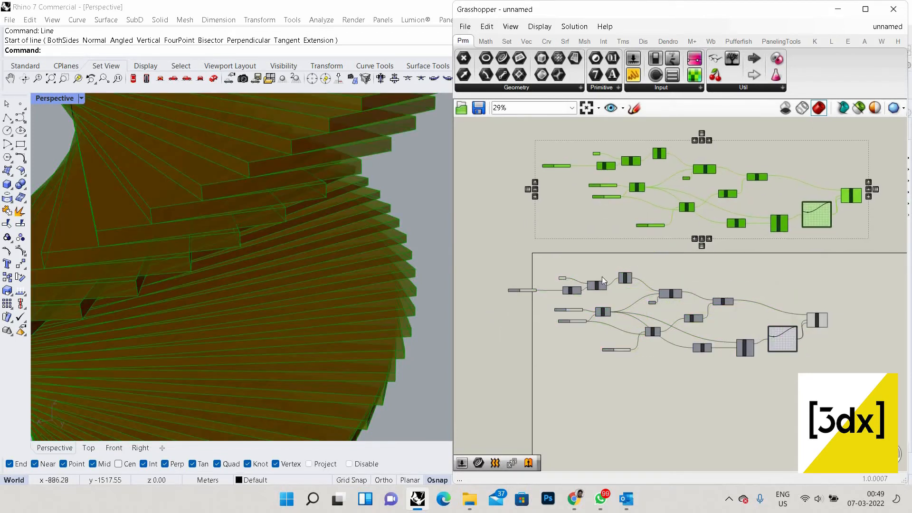
scroll(625, 164, "up", 6)
scroll(635, 209, "down", 4)
left_click(639, 212)
scroll(632, 218, "up", 4)
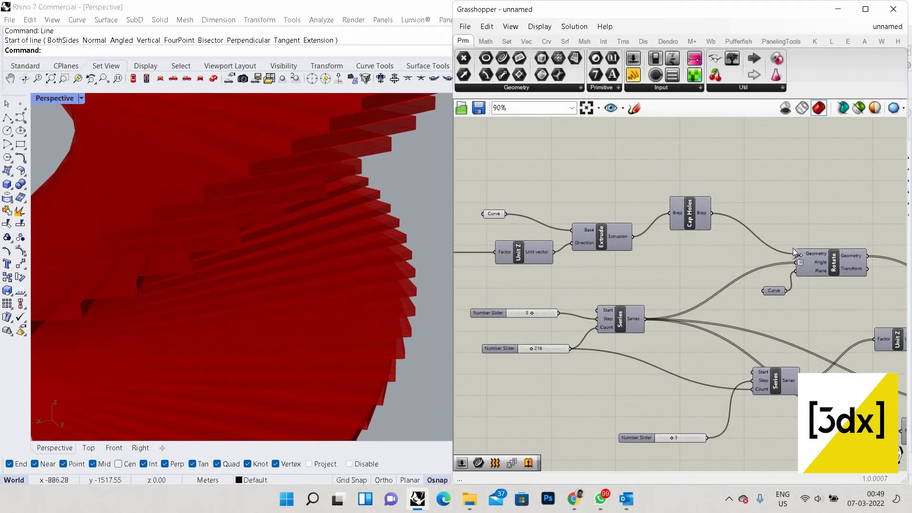
- In the duplicate, connect the Curve directly to Rotate's Geometry input and delete Extrude, Cap Holes, their Unit Z and its number slider
left_click_drag(793, 252, 506, 214)
left_click(589, 238)
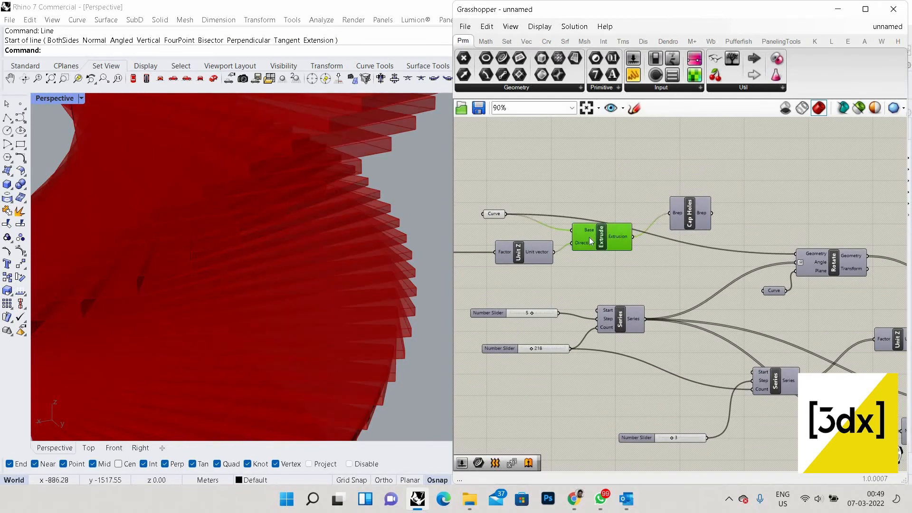
key("Delete")
left_click(690, 220)
key("Delete")
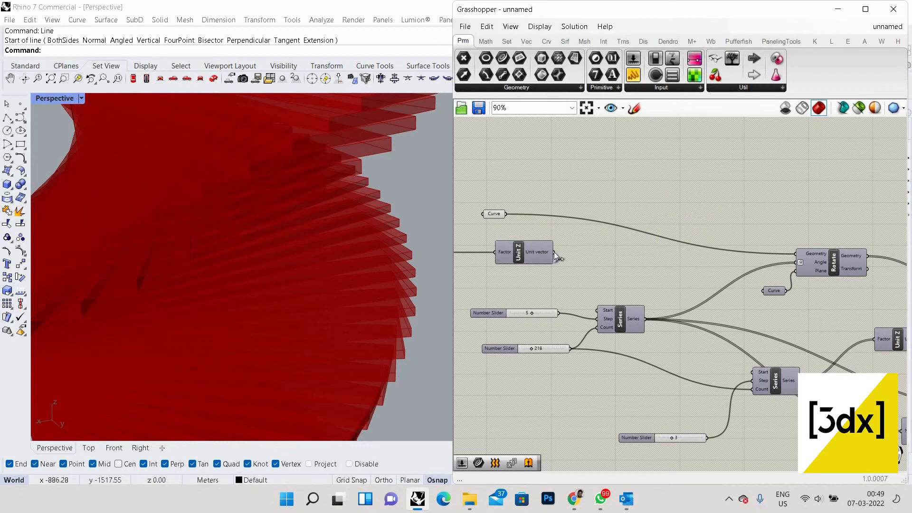
left_click(518, 256)
key("Delete")
scroll(500, 248, "down", 2)
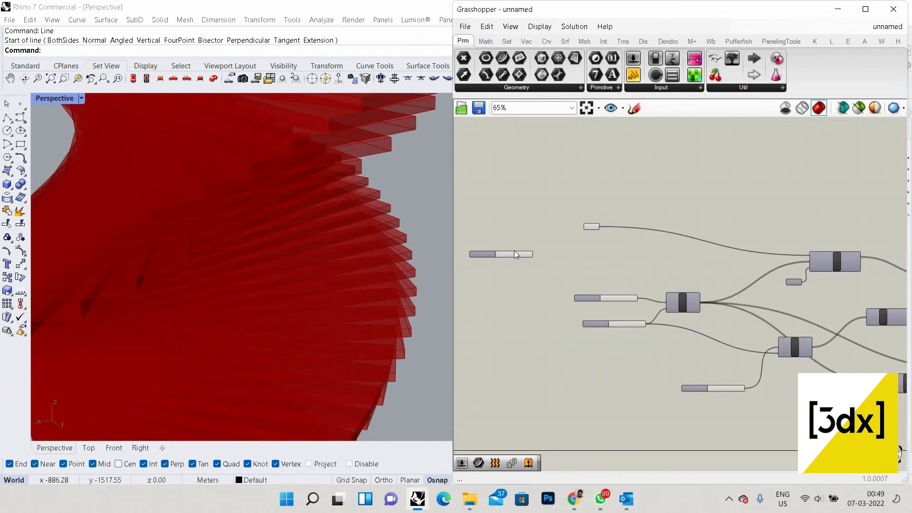
left_click(511, 254)
key("Delete")
scroll(584, 204, "down", 6)
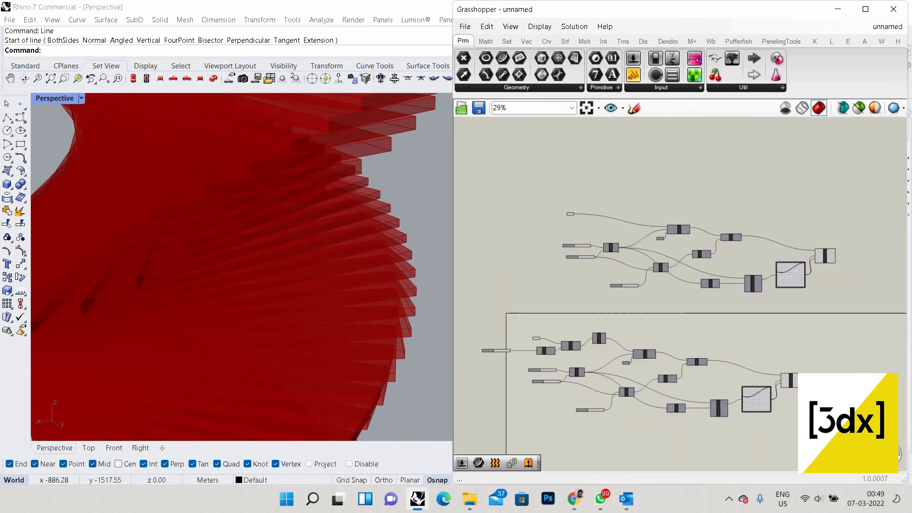
- Turn off the preview of all components in the original definition and inspect the duplicate's twisted outlines
left_click_drag(513, 303, 819, 405)
scroll(693, 328, "up", 2)
right_click(668, 309)
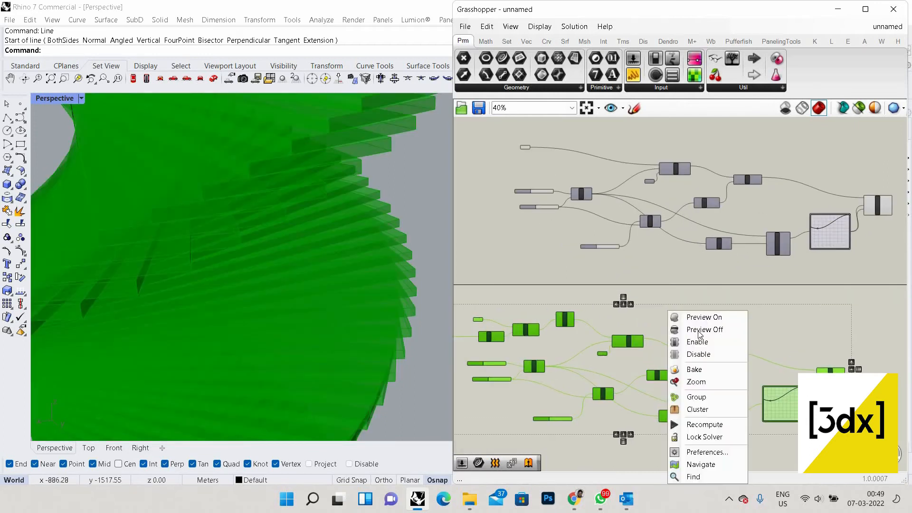
left_click(697, 328)
scroll(373, 212, "down", 5)
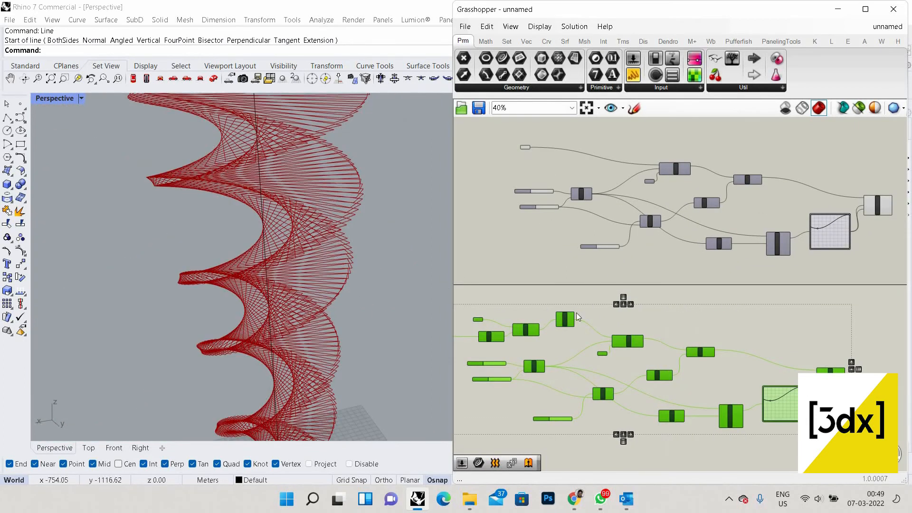
scroll(758, 246, "down", 2)
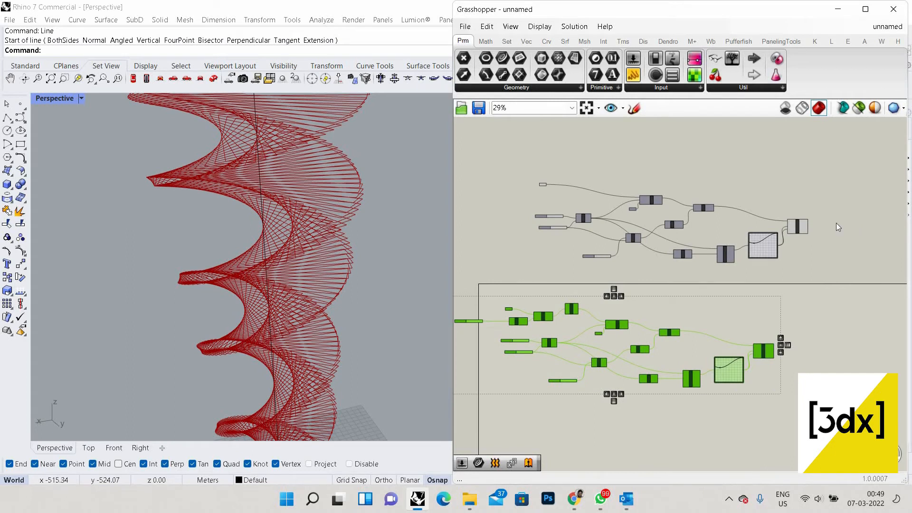
scroll(848, 225, "up", 2)
scroll(847, 262, "down", 3)
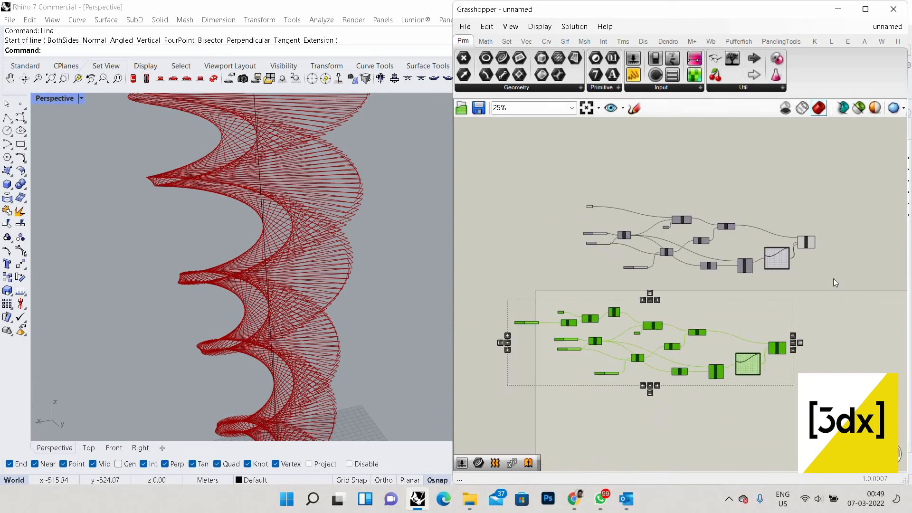
- Delete the entire duplicated definition above the original
left_click_drag(841, 276, 528, 184)
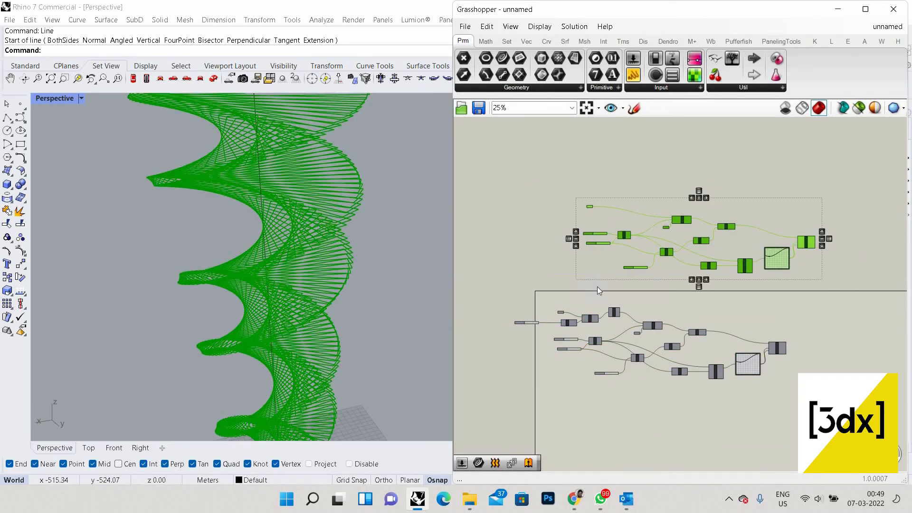
key("Delete")
scroll(582, 282, "up", 1)
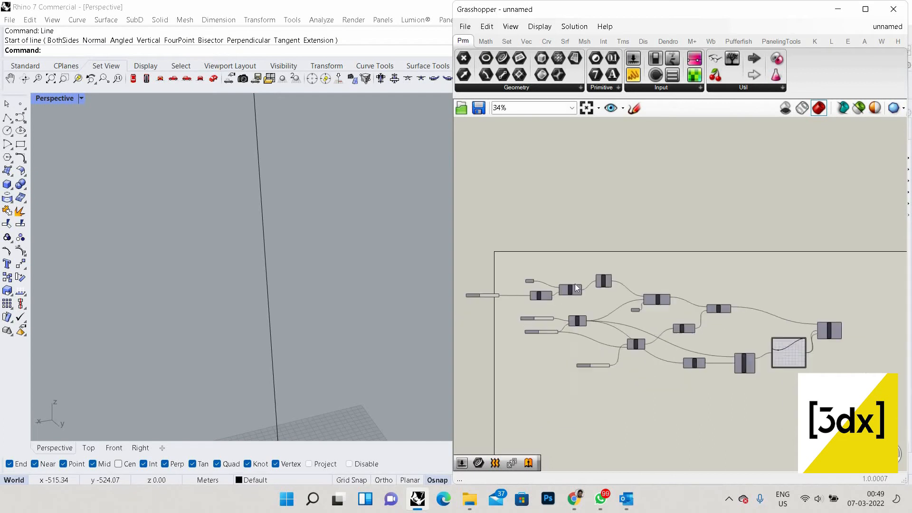
- Turn the preview back on for the Scale NU component
scroll(576, 285, "up", 7)
scroll(578, 230, "down", 4)
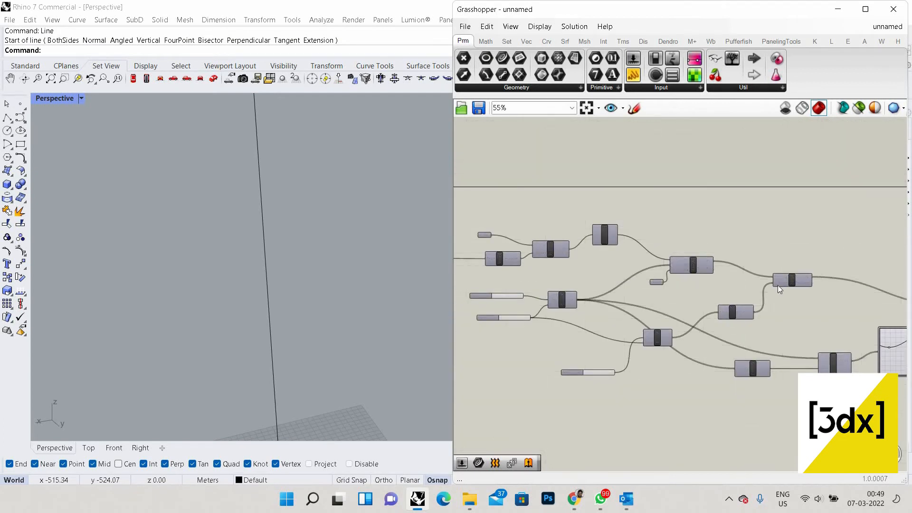
scroll(779, 286, "down", 3)
scroll(807, 290, "up", 2)
left_click(814, 288)
middle_click(836, 249)
left_click(837, 255)
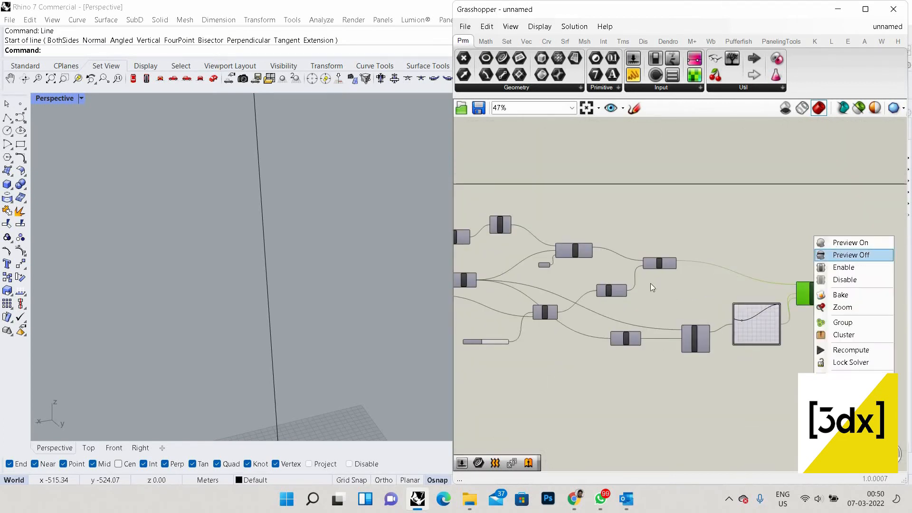
left_click(591, 271)
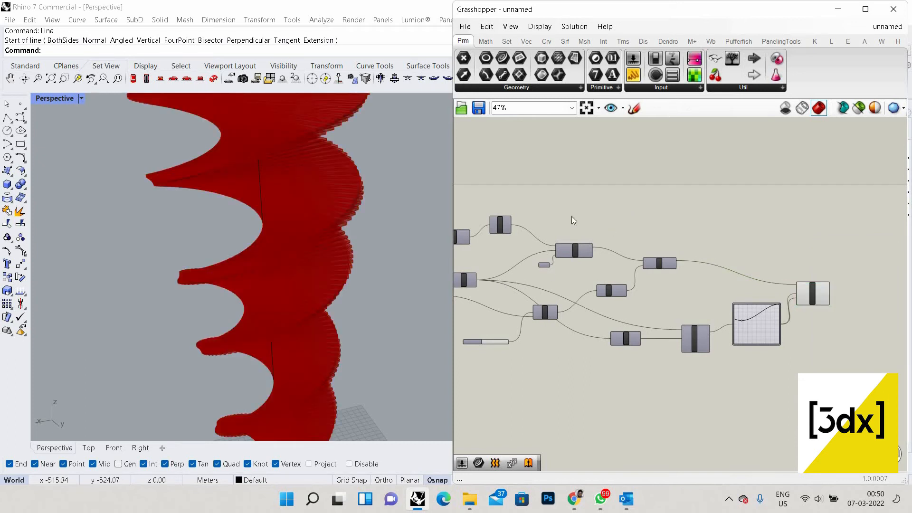
- Review the start of the definition, from the Curve and Unit Z through Extrude and Cap Holes to Rotate
scroll(579, 218, "down", 2)
scroll(579, 220, "up", 8)
scroll(597, 231, "down", 4)
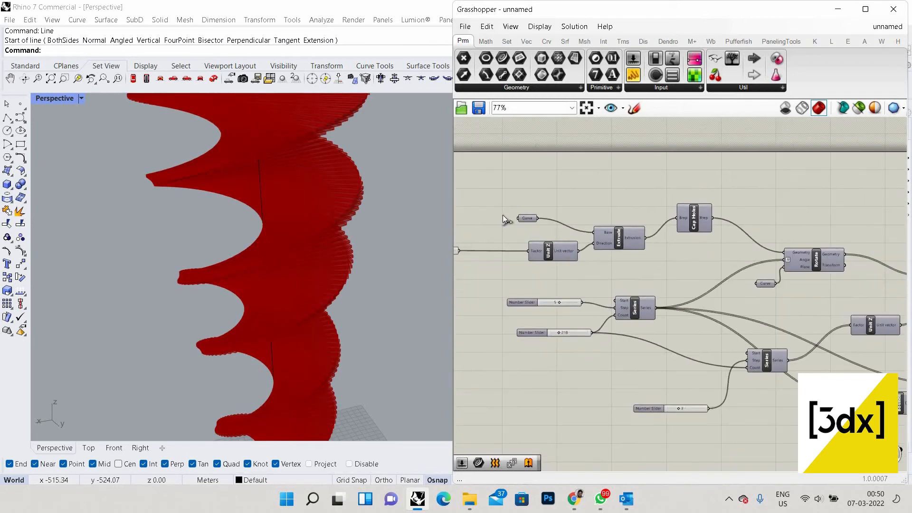
scroll(503, 215, "up", 3)
left_click(484, 212)
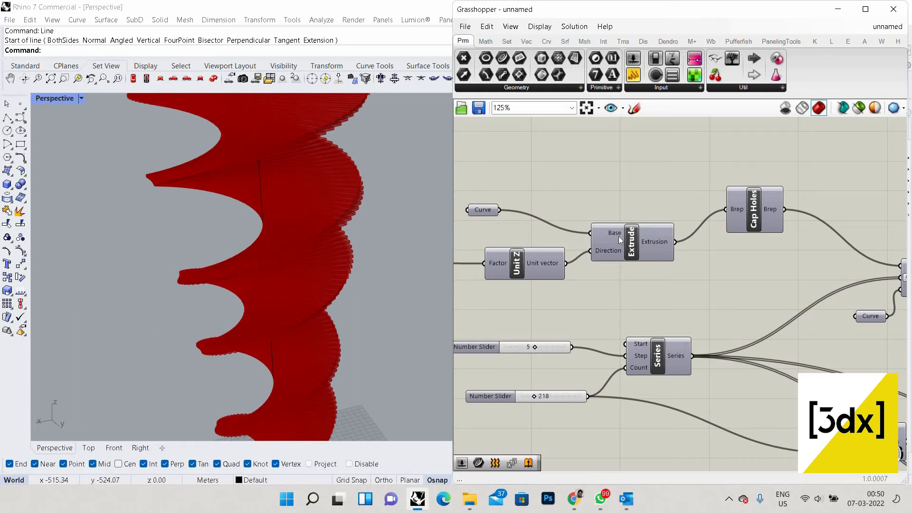
left_click(757, 214)
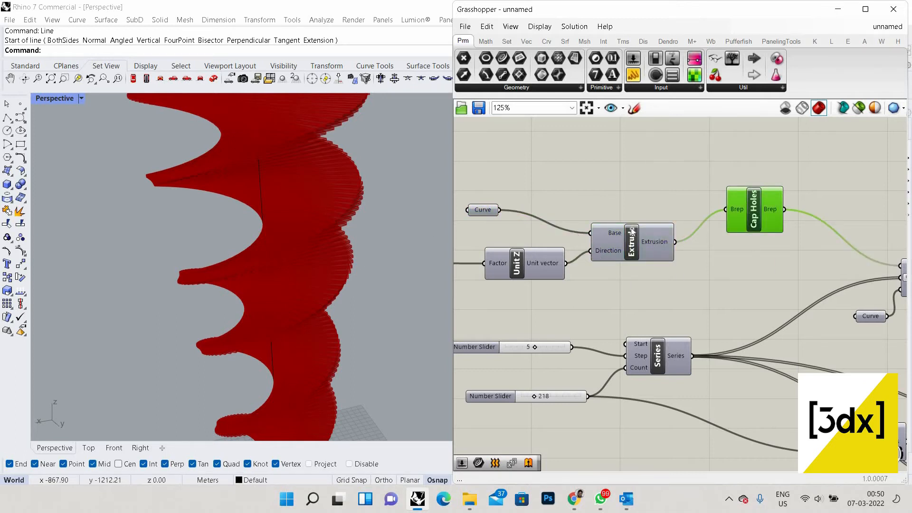
scroll(762, 251, "down", 3)
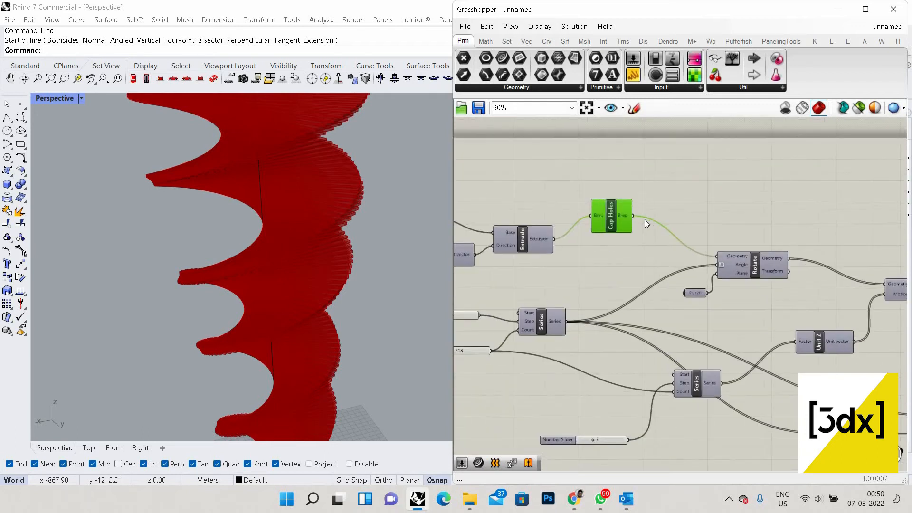
scroll(760, 266, "up", 3)
scroll(642, 226, "down", 4)
scroll(703, 247, "up", 3)
scroll(566, 247, "down", 1)
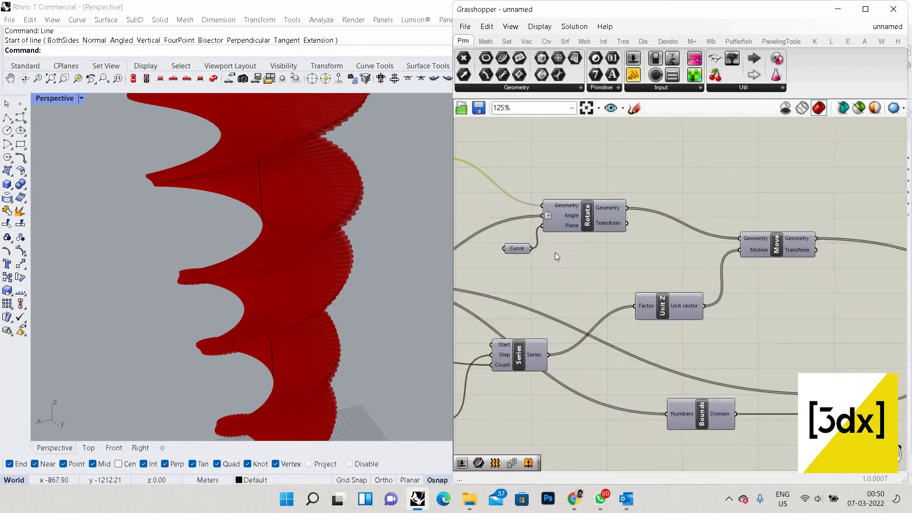
- Review the rest of the definition, from Rotate and Move through Remap Numbers and the Graph Mapper to Scale NU
scroll(570, 253, "down", 2)
scroll(629, 253, "up", 3)
scroll(651, 266, "down", 4)
scroll(855, 290, "up", 3)
scroll(717, 252, "down", 5)
scroll(847, 288, "up", 5)
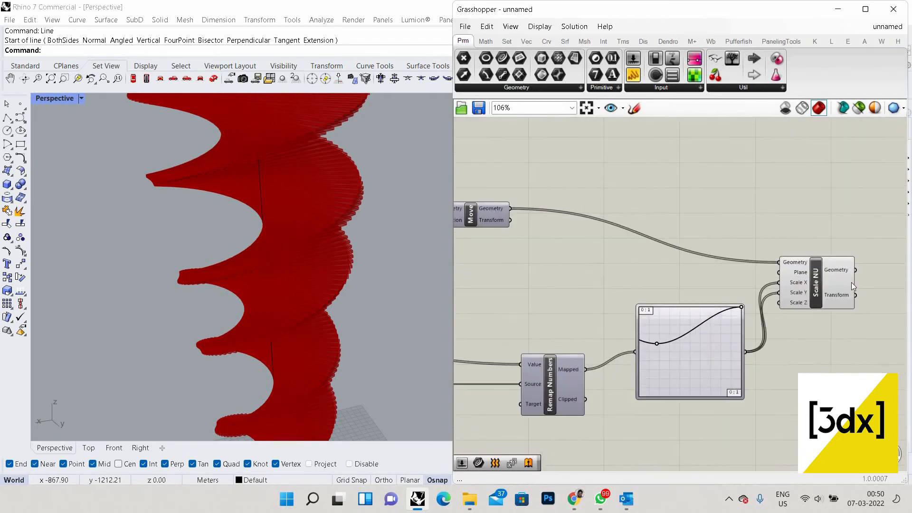
scroll(543, 220, "down", 3)
scroll(699, 224, "down", 1)
scroll(543, 228, "up", 3)
scroll(568, 198, "down", 4)
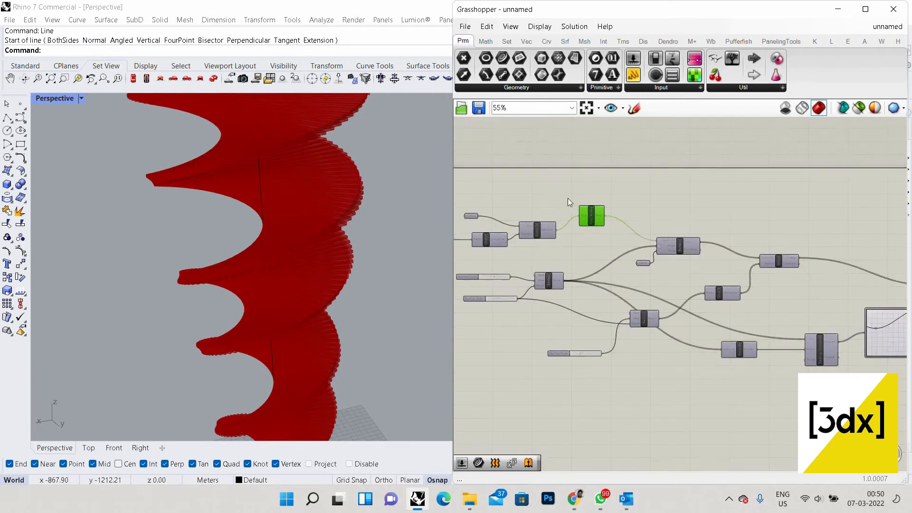
scroll(641, 257, "down", 1)
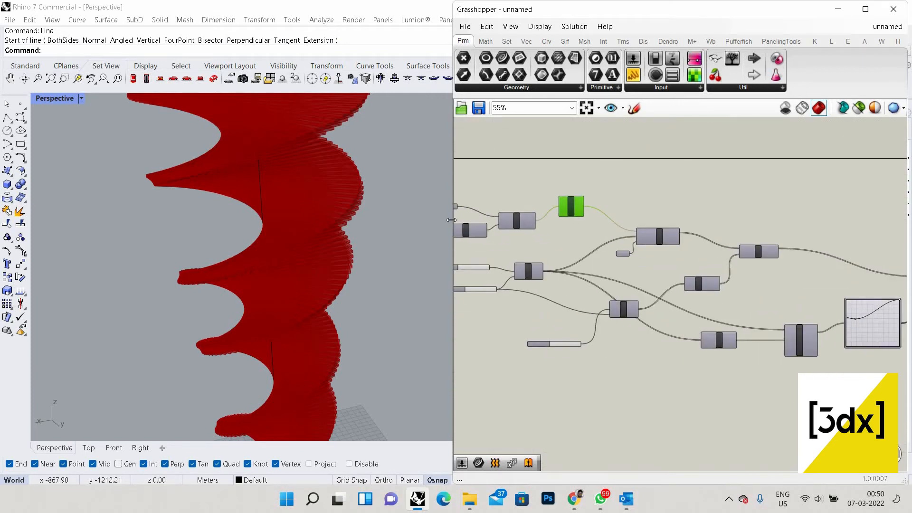
scroll(898, 266, "up", 1)
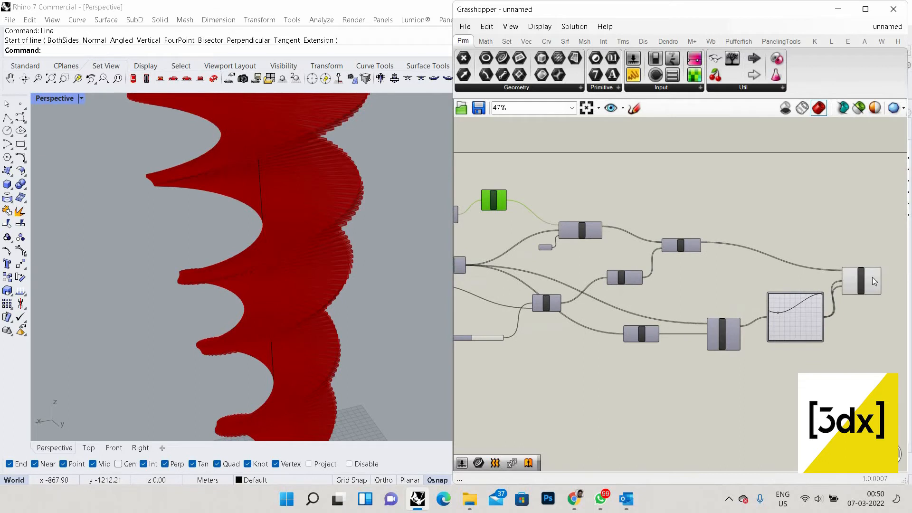
scroll(874, 279, "down", 1)
scroll(874, 285, "up", 2)
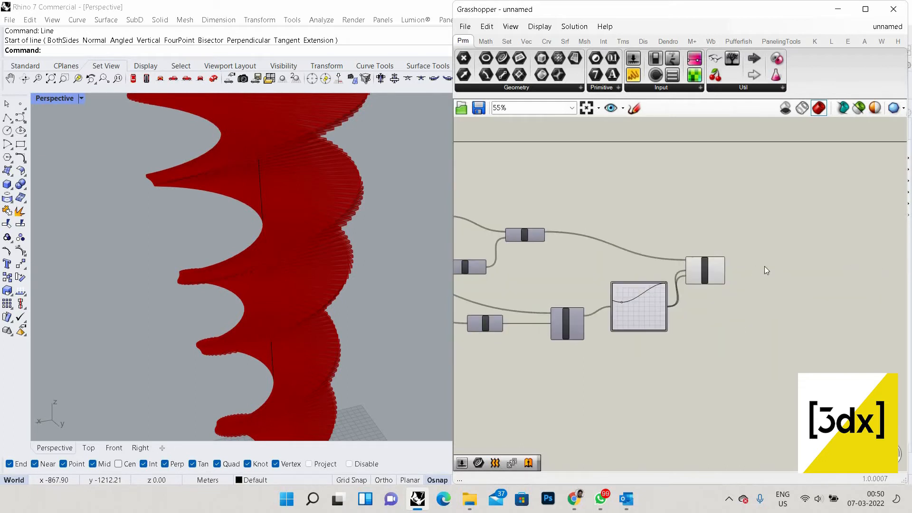
scroll(765, 271, "down", 3)
scroll(785, 267, "up", 2)
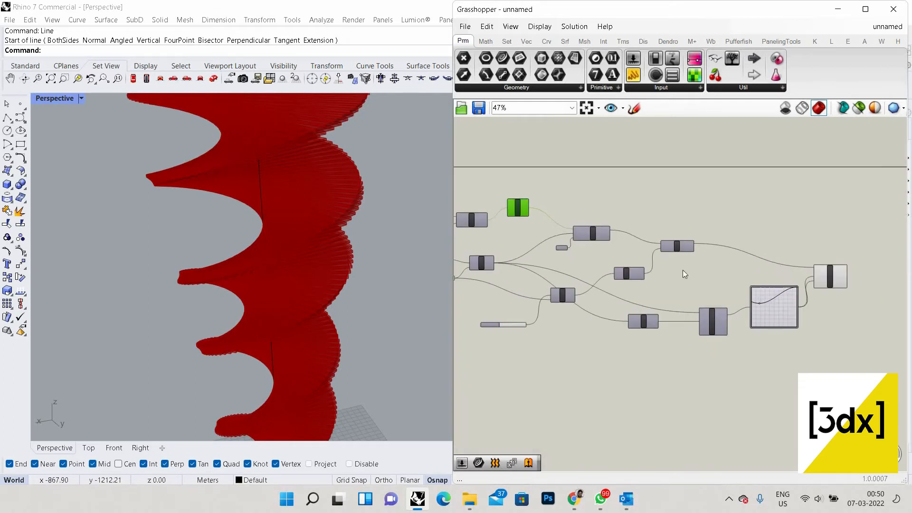
scroll(618, 247, "up", 6)
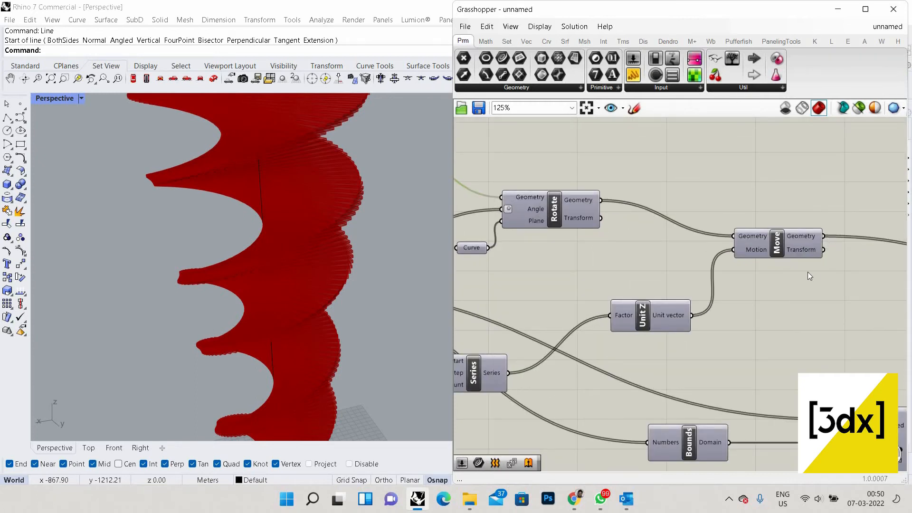
- Connect the base Curve directly to Rotate's Geometry input in place of Cap Holes, and inspect the twisted outlines in the Perspective viewport
scroll(796, 266, "down", 6)
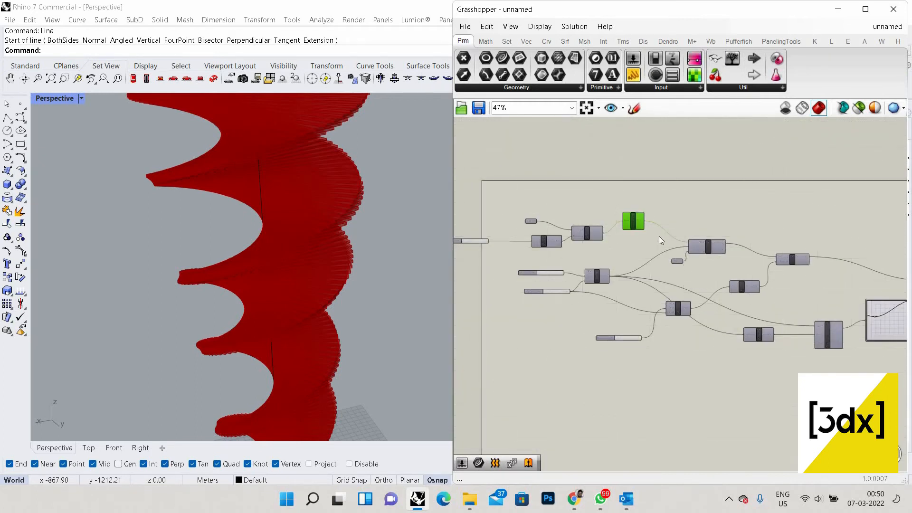
scroll(566, 209, "up", 3)
left_click_drag(514, 233, 805, 273)
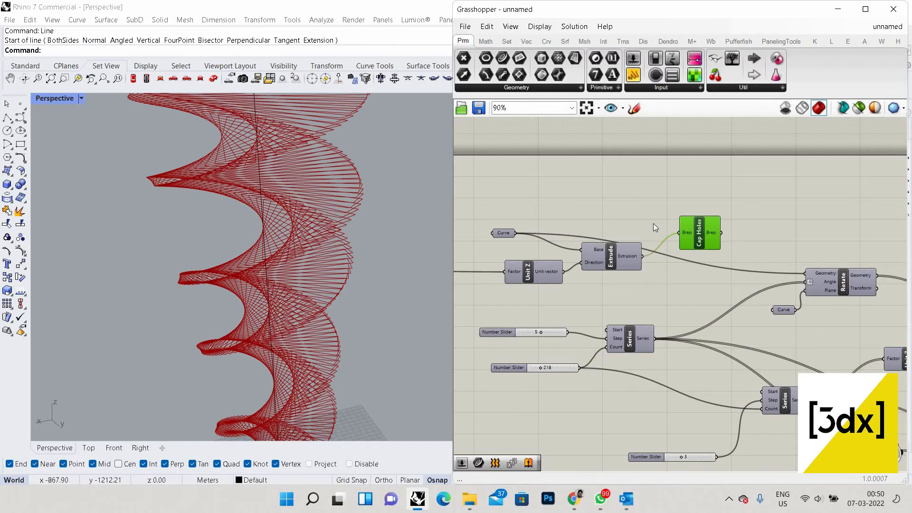
scroll(281, 253, "down", 5)
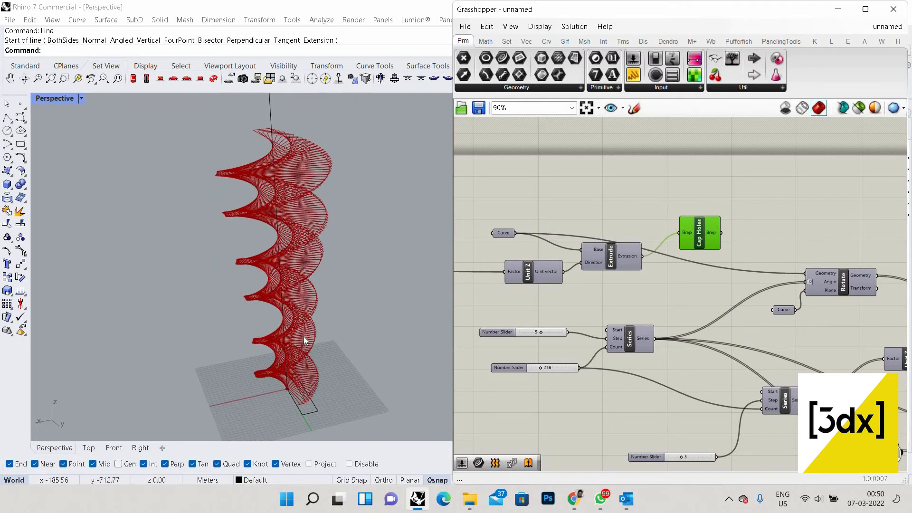
right_click_drag(303, 337, 321, 374)
scroll(315, 315, "up", 5)
scroll(315, 316, "up", 5)
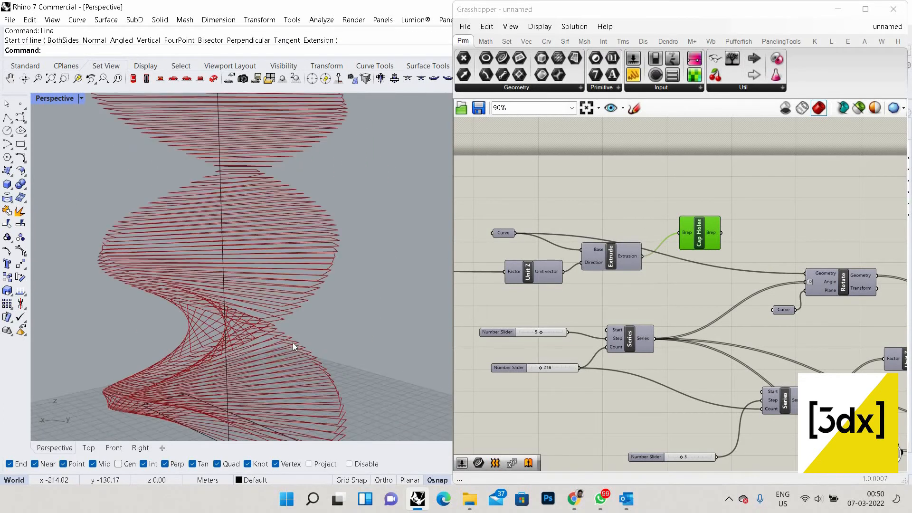
scroll(415, 314, "down", 3)
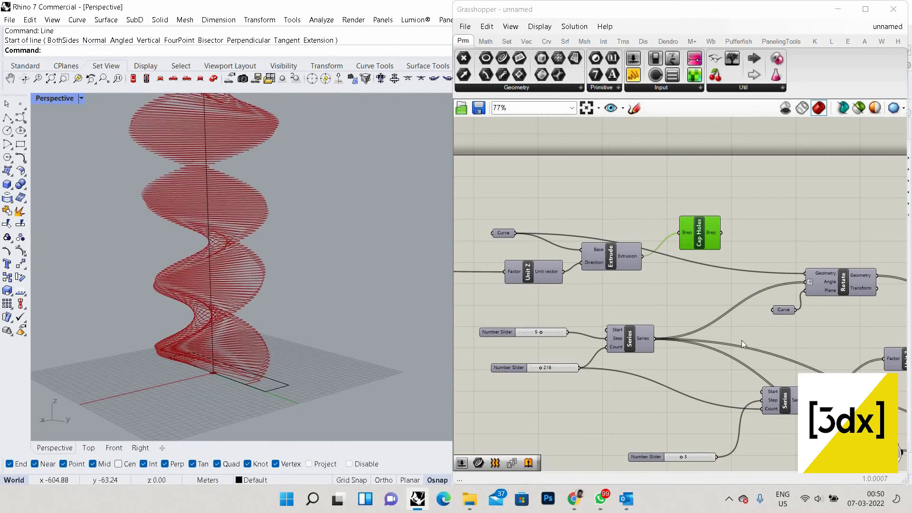
- Add a curve Explode component after Scale NU
scroll(760, 332, "down", 5)
scroll(803, 332, "up", 2)
scroll(806, 341, "up", 4)
double_click(805, 342)
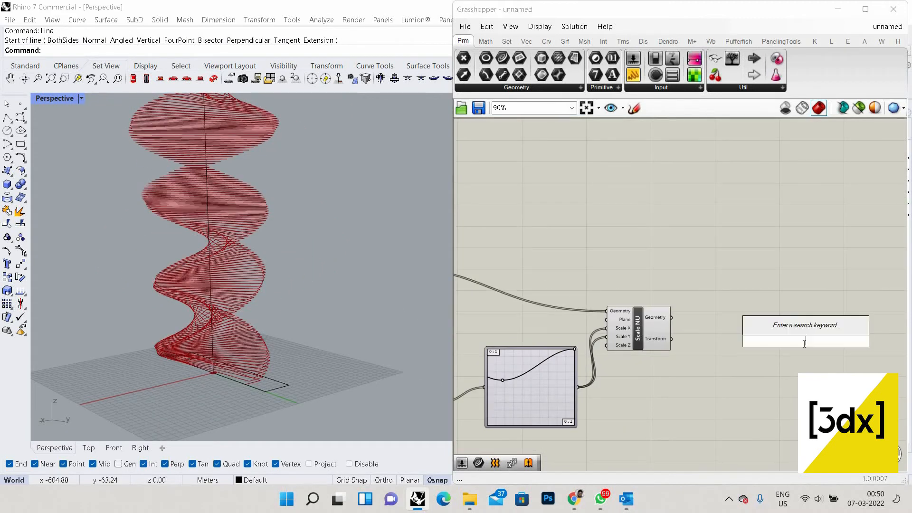
type("explod")
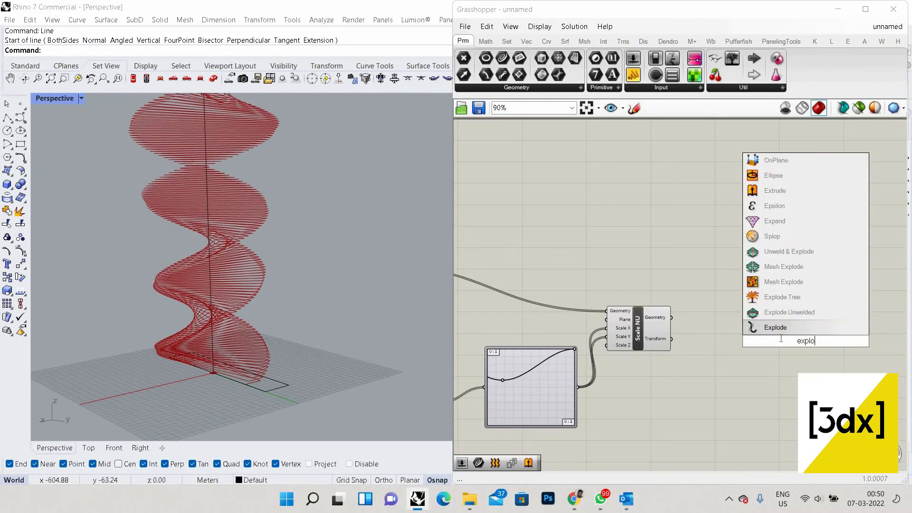
left_click(766, 328)
scroll(760, 339, "up", 3)
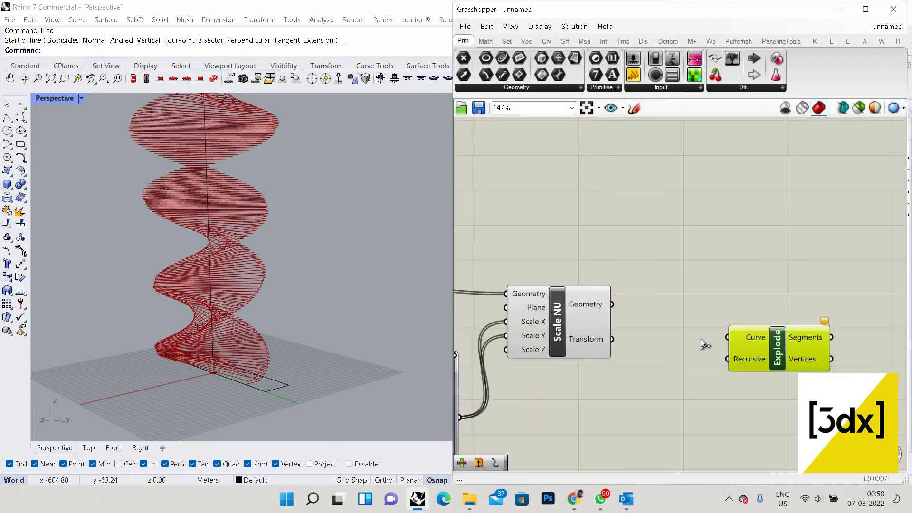
- Connect Scale NU's Geometry output to Explode's Curve input and inspect the exploded outlines in the Perspective viewport
left_click_drag(612, 304, 727, 337)
right_click_drag(760, 361, 516, 350)
scroll(732, 361, "down", 2)
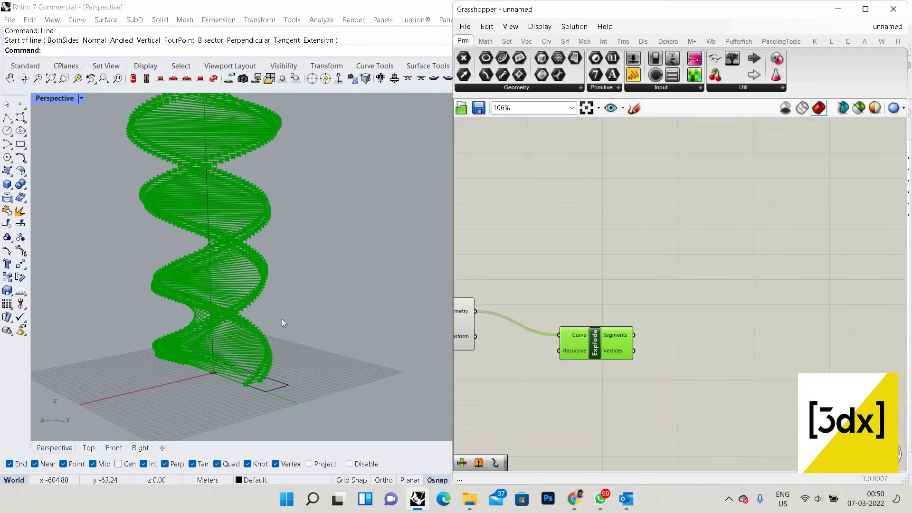
scroll(731, 361, "up", 1)
left_click(732, 361)
scroll(266, 242, "up", 5)
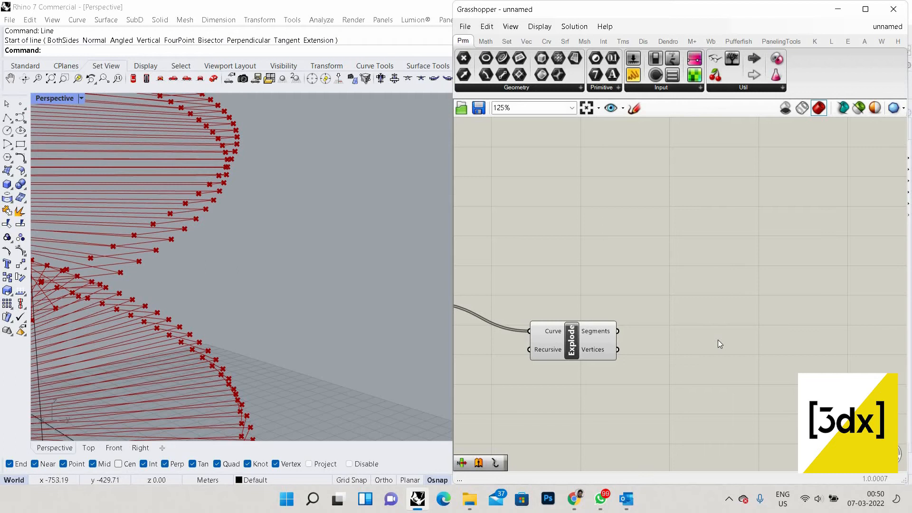
- Add a List Item component and feed Explode's Segments output into its List input
double_click(696, 323)
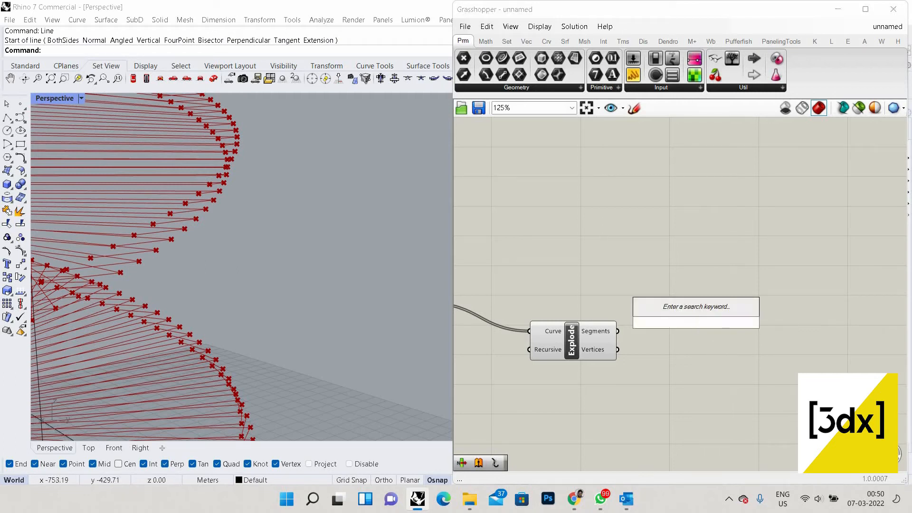
type("list")
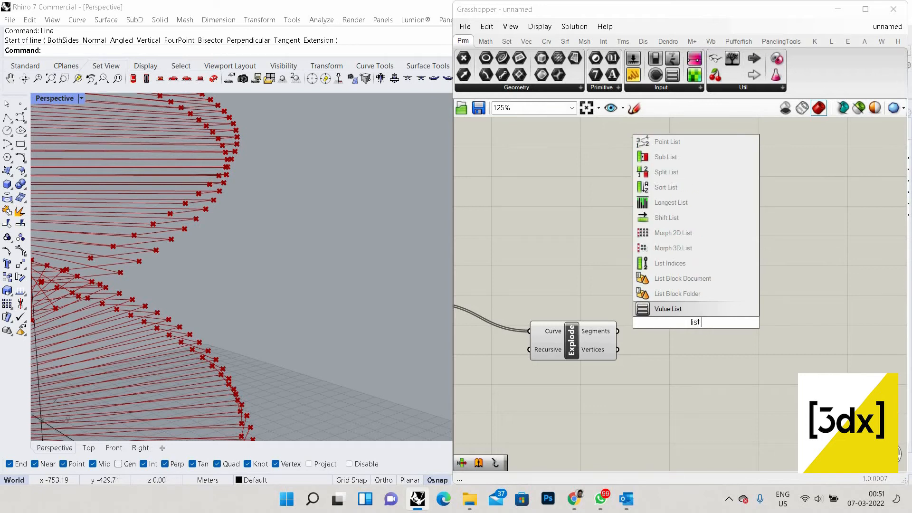
type(" item")
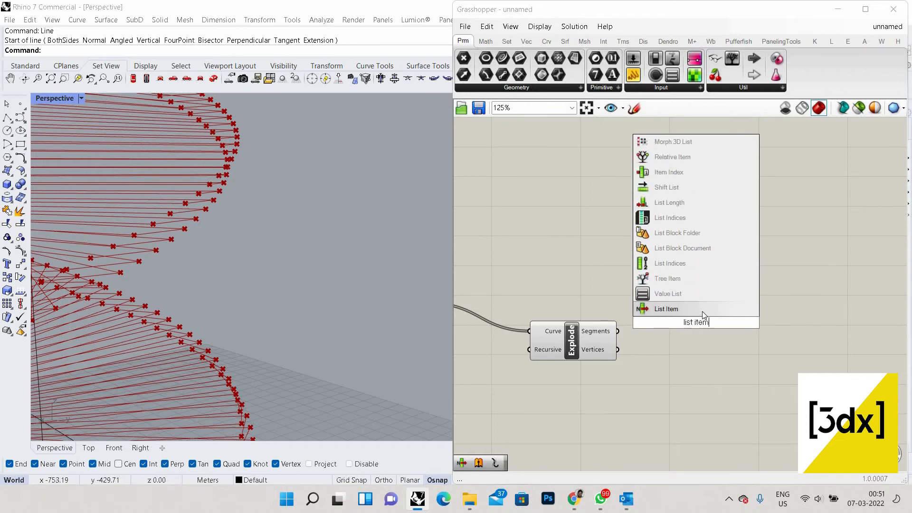
key("Return")
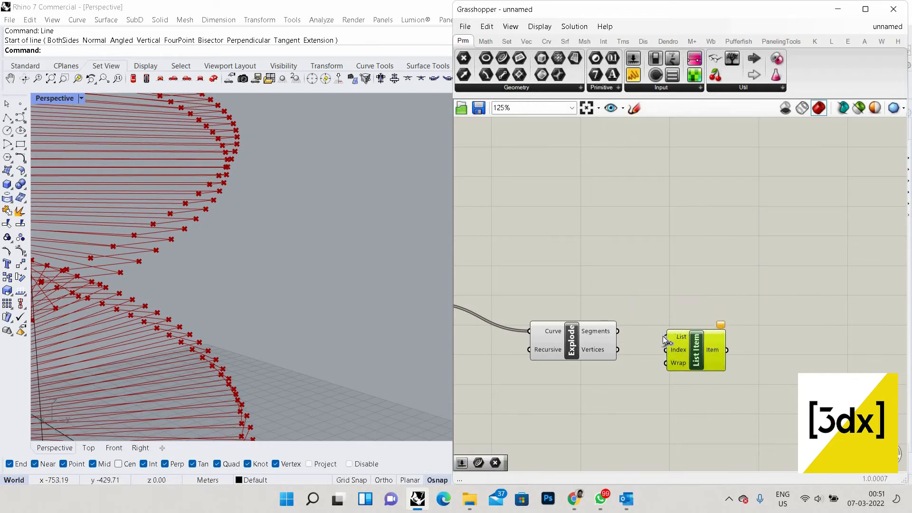
left_click_drag(618, 331, 665, 338)
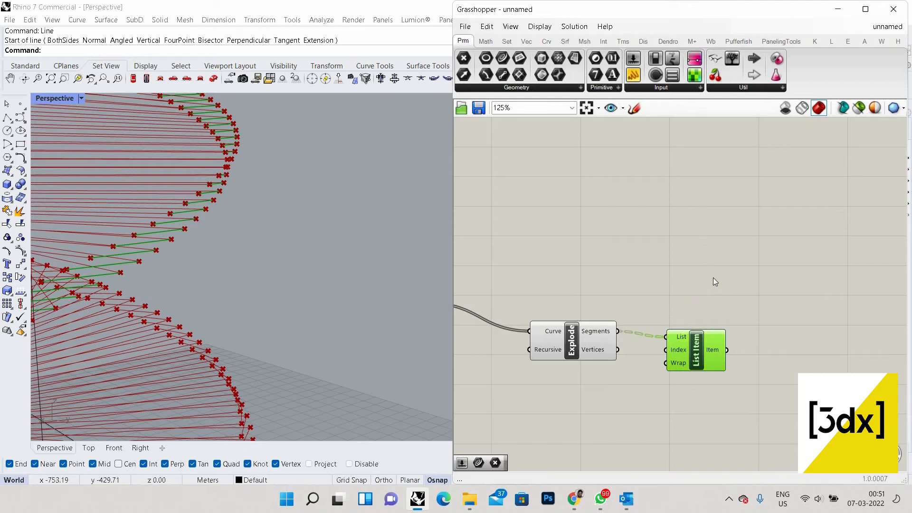
left_click(792, 360)
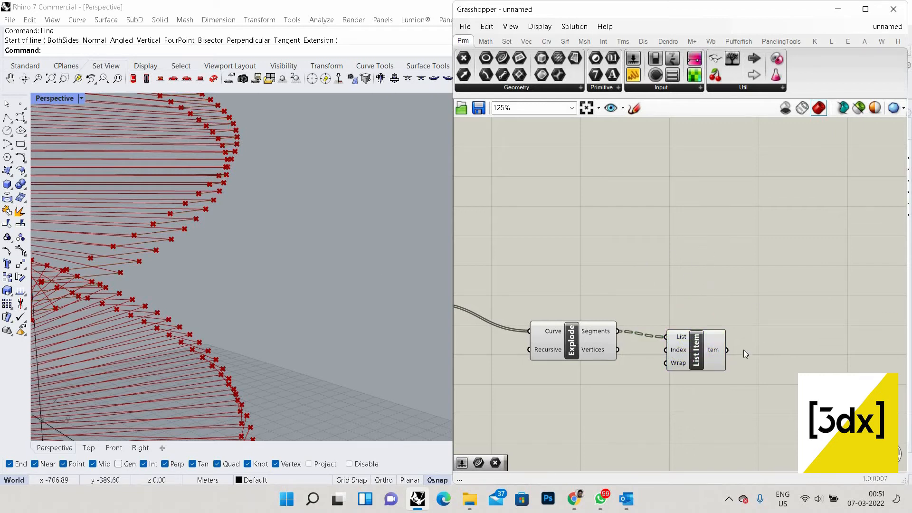
- Add the extra outputs +1, +2 and +3 to the List Item component
scroll(658, 370, "up", 8)
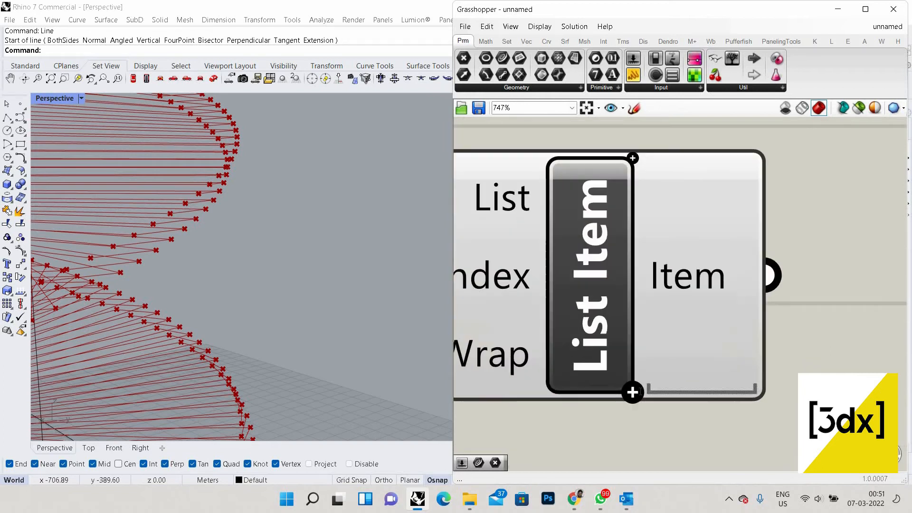
double_click(639, 391)
left_click(639, 404)
left_click(634, 393)
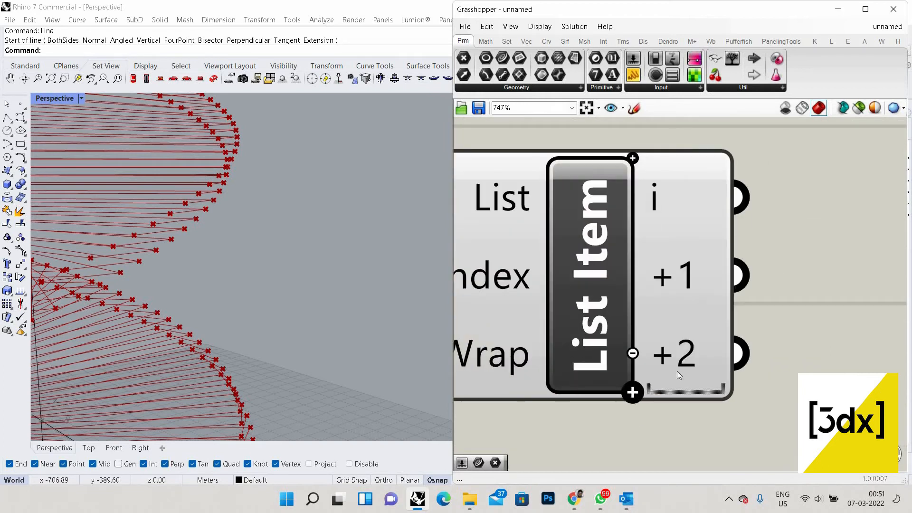
scroll(649, 347, "down", 1)
scroll(206, 256, "down", 5)
right_click_drag(206, 255, 229, 246)
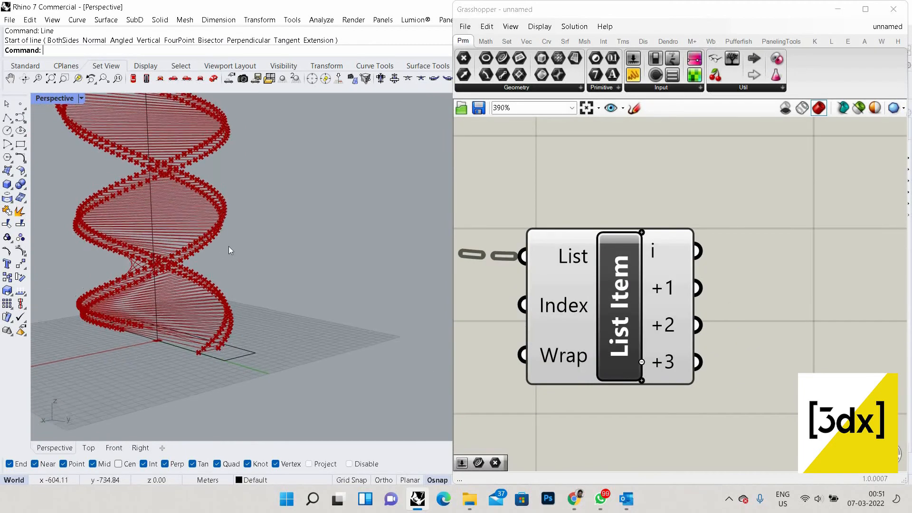
scroll(229, 246, "up", 5)
scroll(574, 307, "down", 5)
scroll(595, 308, "up", 4)
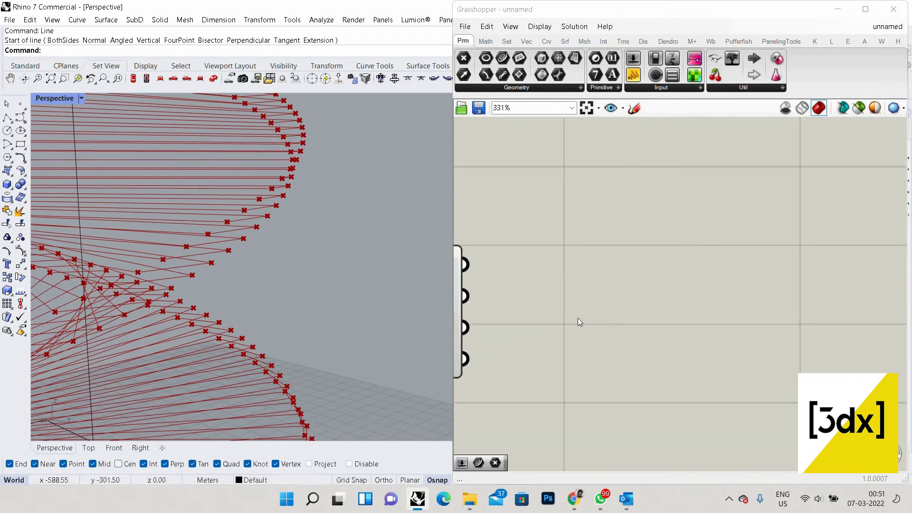
- Add a Curve parameter after List Item and connect the i output to it
double_click(578, 319)
type("cr")
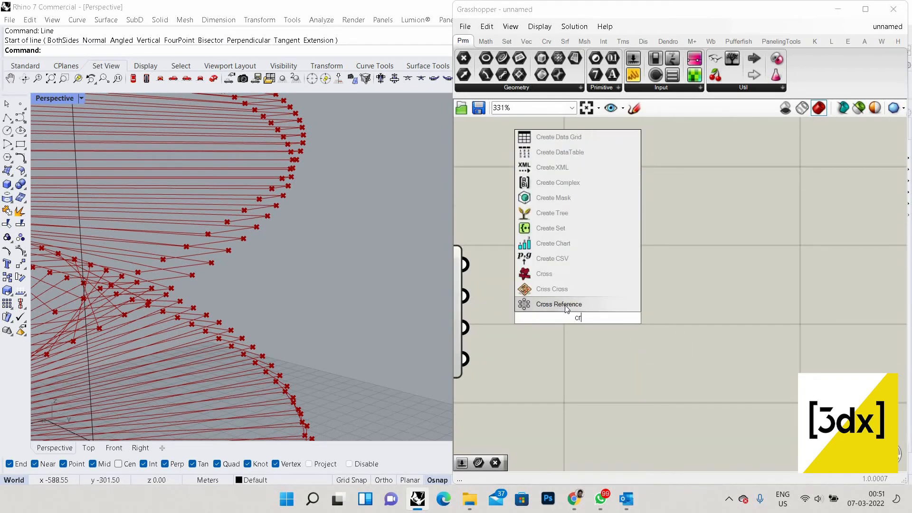
type("v")
left_click(598, 305)
scroll(634, 325, "down", 4)
scroll(550, 304, "up", 3)
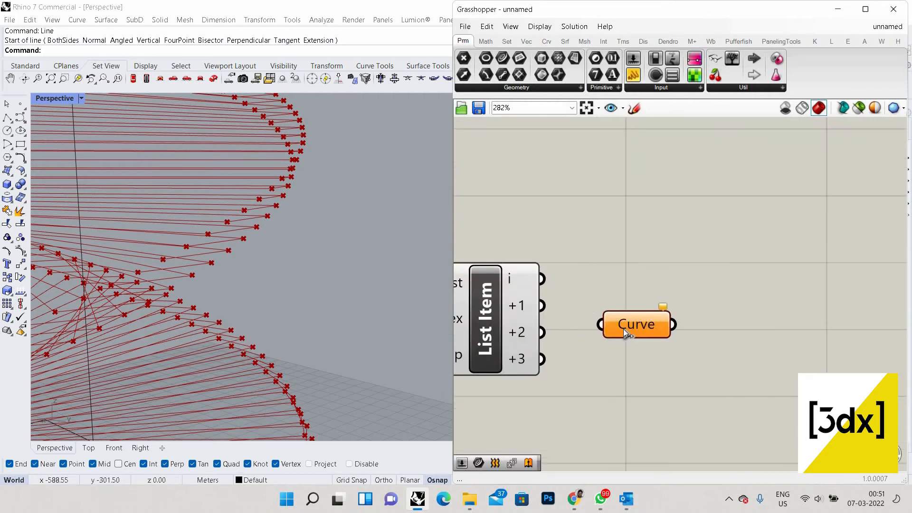
left_click_drag(542, 279, 600, 324)
left_click(619, 298)
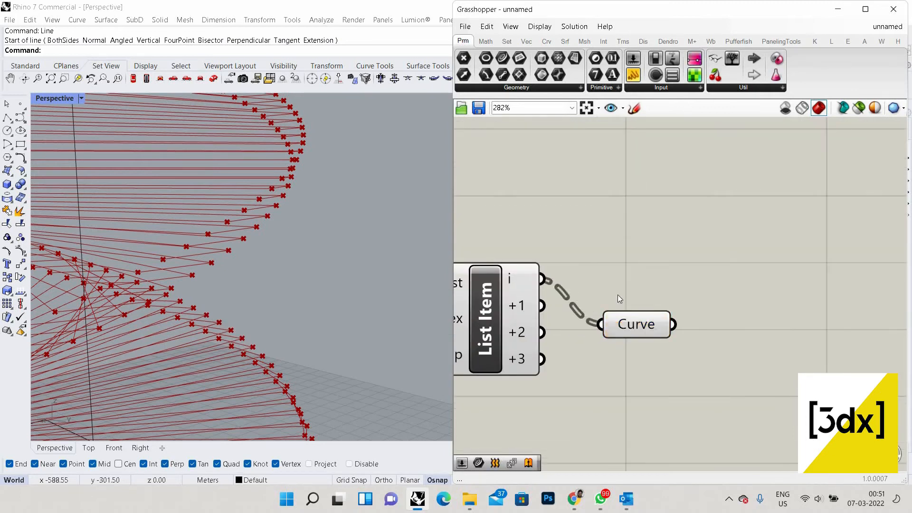
- Highlight the Curve parameter's segments and examine them up close along the twisted outlines in the Perspective viewport
left_click(631, 327)
scroll(318, 205, "up", 5)
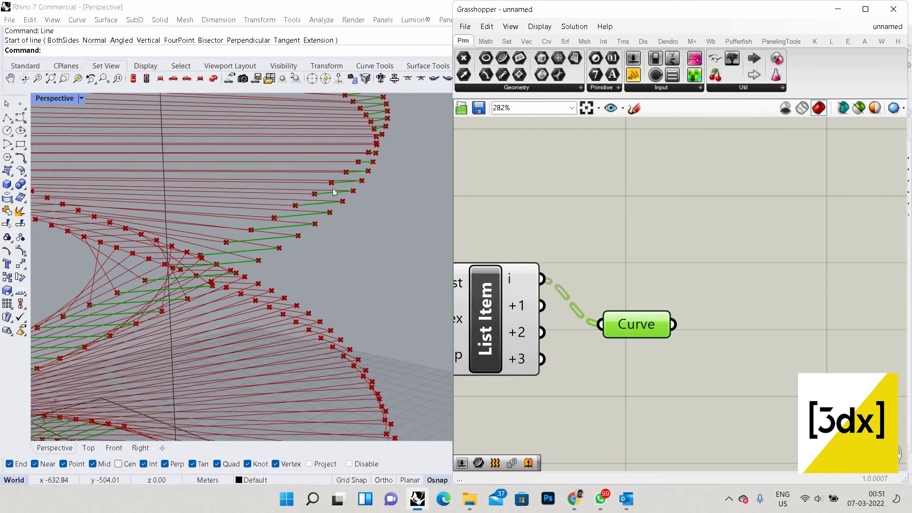
scroll(304, 228, "up", 4)
scroll(299, 235, "down", 6)
right_click_drag(323, 171, 349, 191)
scroll(327, 200, "up", 6)
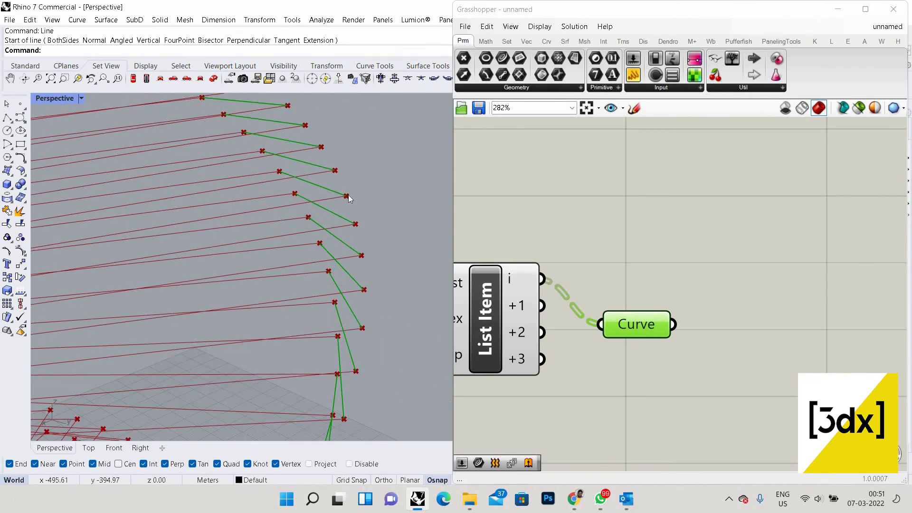
- Examine the extracted edge curves on the twisted tower and the Explode and List Item components that produce them
scroll(228, 223, "down", 5)
right_click_drag(110, 230, 129, 264)
scroll(242, 301, "down", 5)
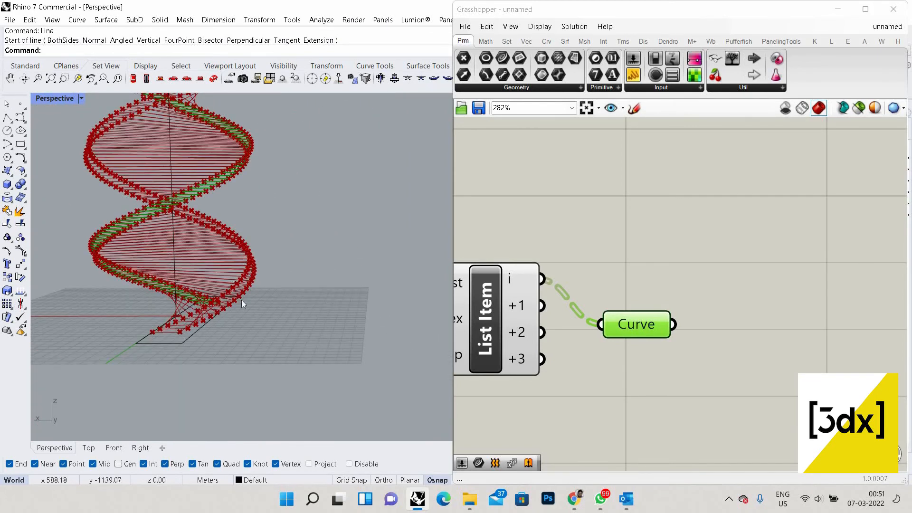
scroll(258, 349, "up", 8)
scroll(281, 349, "down", 6)
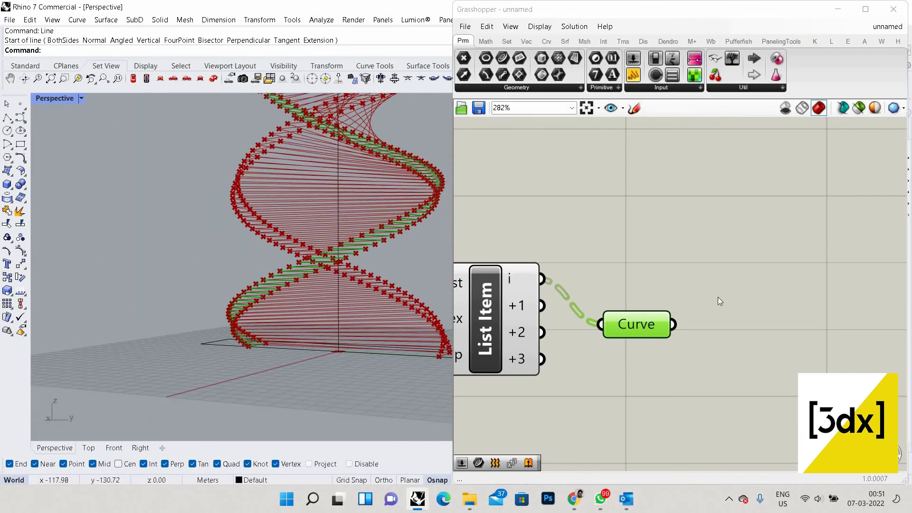
right_click_drag(309, 314, 351, 333)
scroll(760, 317, "down", 7)
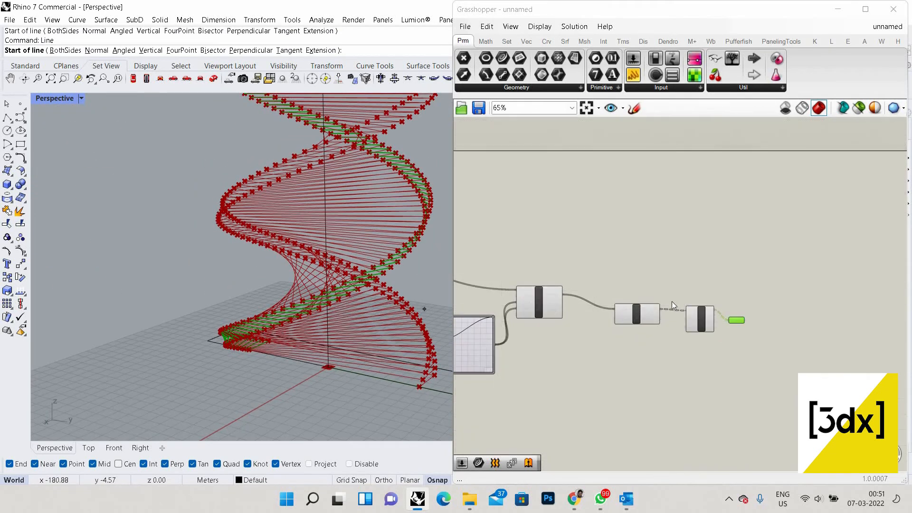
scroll(670, 304, "up", 4)
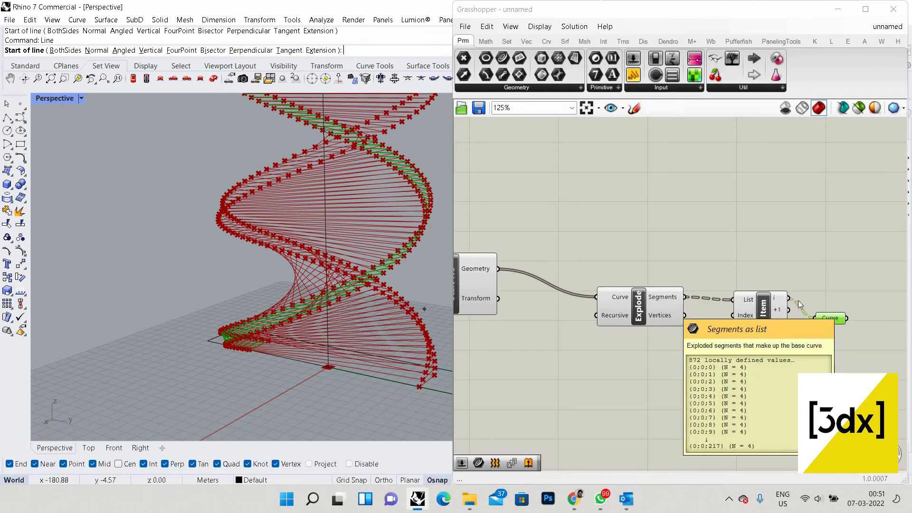
scroll(675, 309, "down", 3)
scroll(706, 312, "up", 2)
scroll(697, 324, "down", 2)
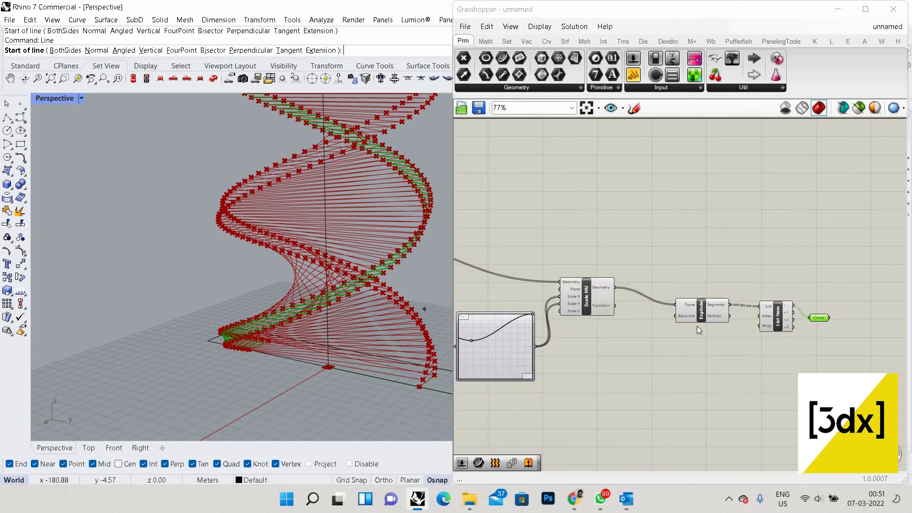
- Move the Explode component lower on the canvas and select Scale NU to preview its scaled outlines
scroll(708, 311, "up", 1)
left_click_drag(703, 311, 728, 343)
left_click(584, 289)
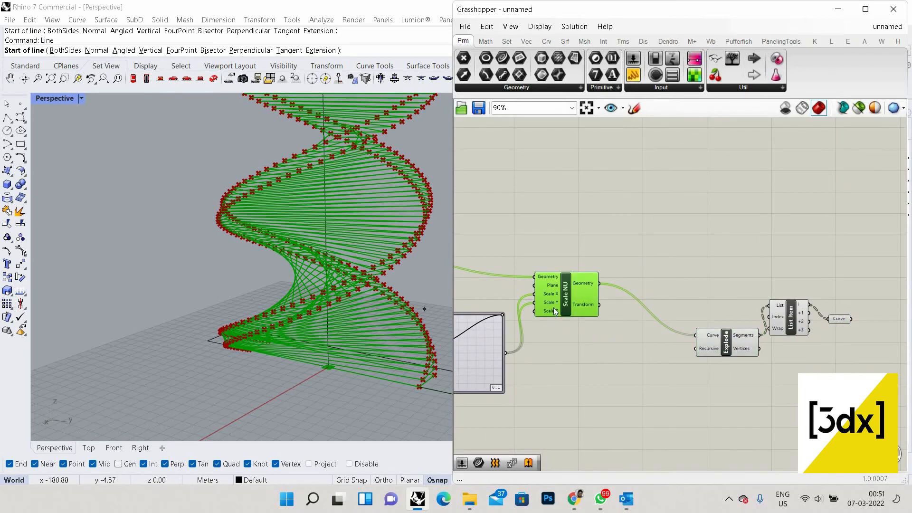
double_click(691, 240)
type("EX")
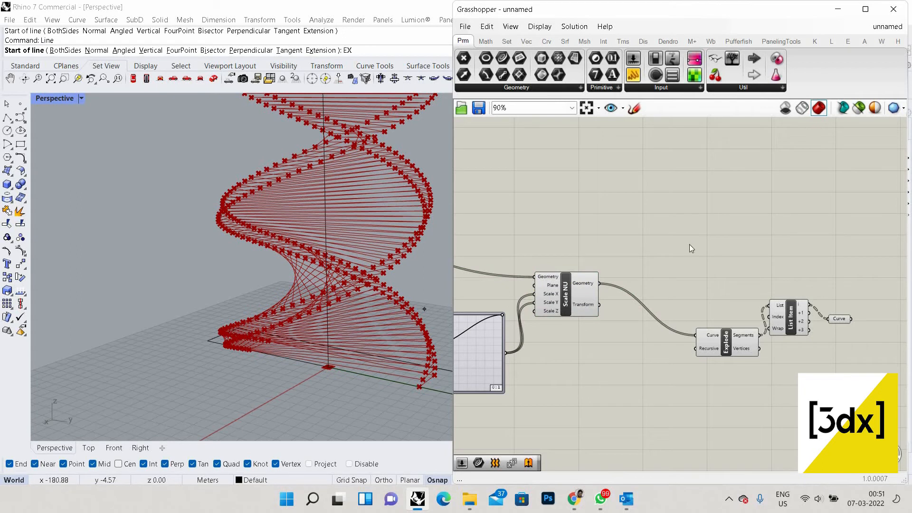
type("TRUDE")
double_click(676, 218)
left_click(132, 126)
key("Escape")
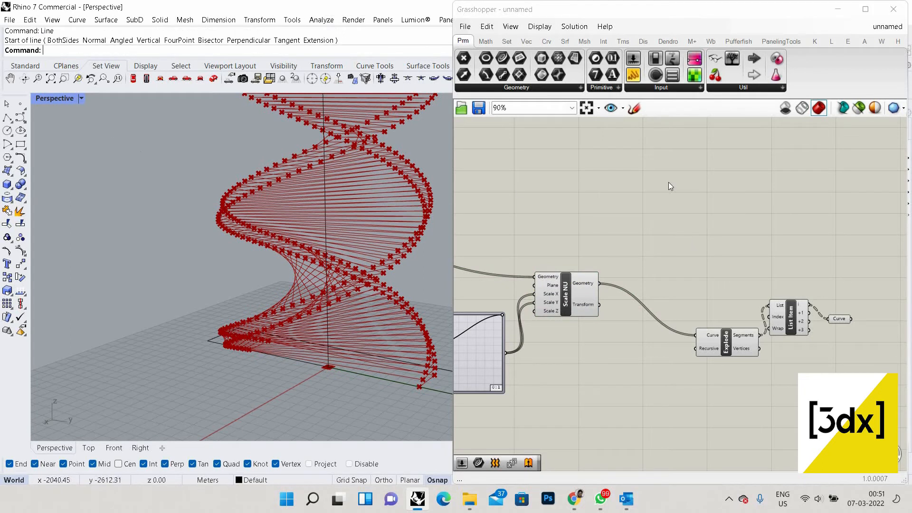
- Add an Extrude component above Explode and connect the Scale NU Geometry output to its Base
double_click(666, 190)
type("ext")
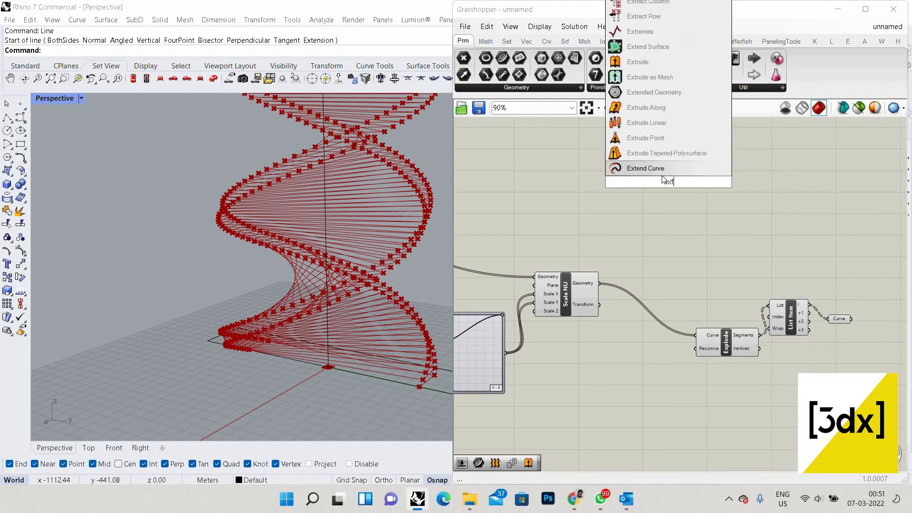
type("ru")
left_click(653, 138)
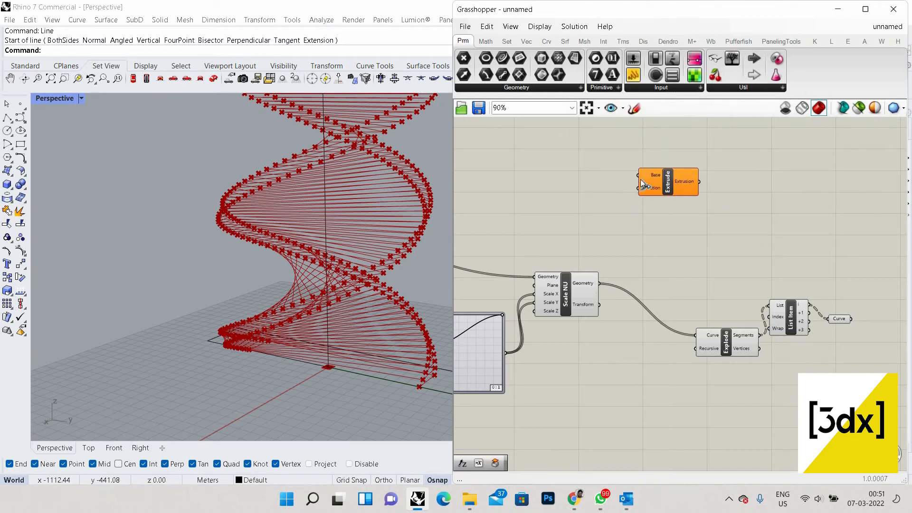
left_click_drag(641, 183, 774, 218)
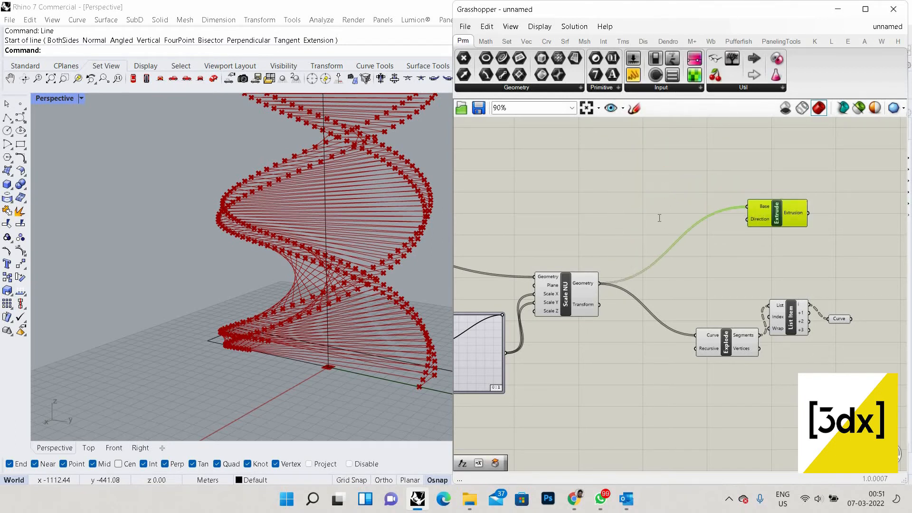
- Add a Unit Z vector component and connect it to the Direction input of the new Extrude
double_click(658, 218)
type("uni")
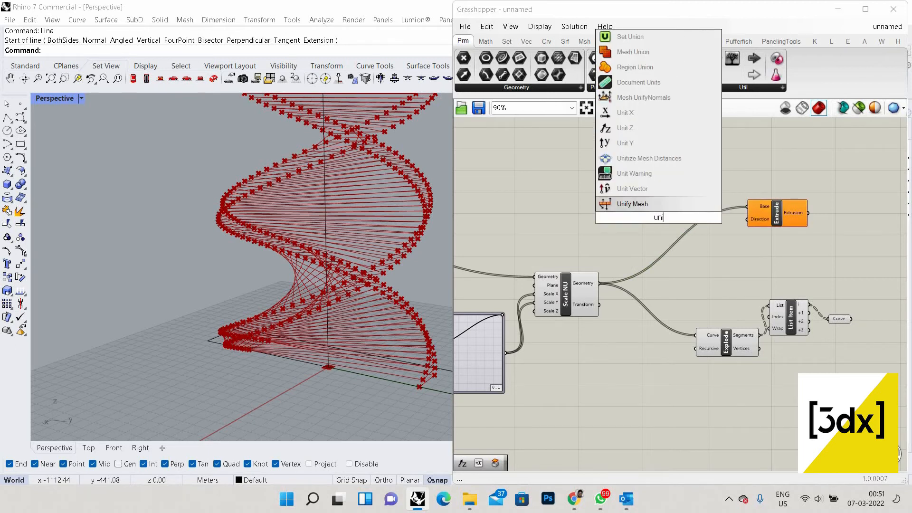
type("t z")
left_click(668, 201)
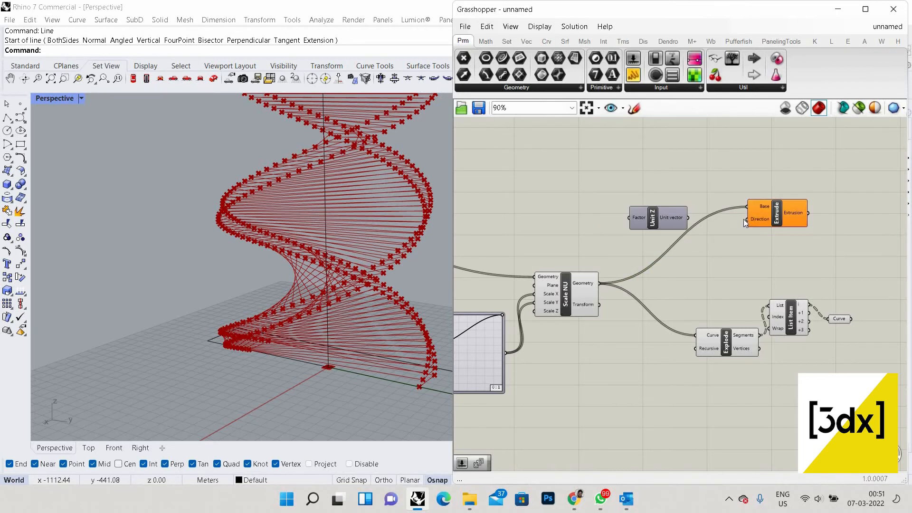
left_click_drag(745, 219, 688, 218)
- Add a number slider set to 3 and connect it to the new Unit Z's Factor input
double_click(556, 222)
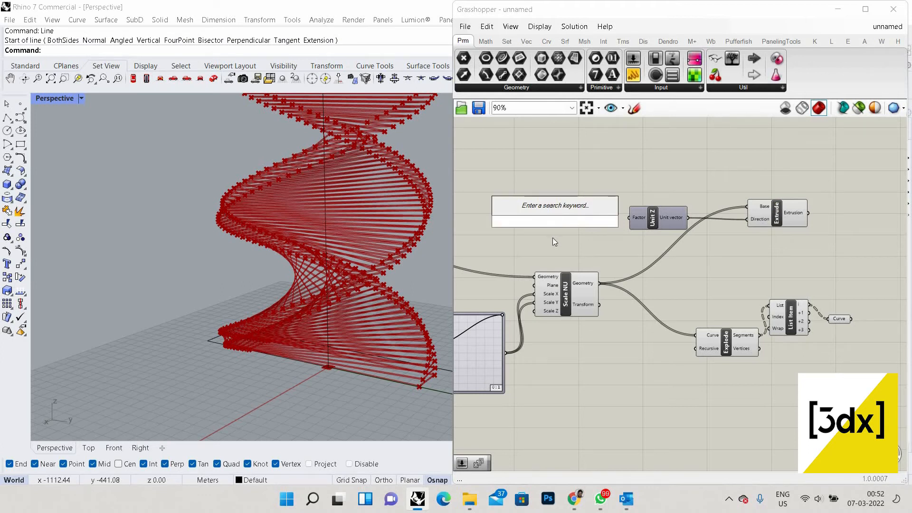
type("3")
key("Return")
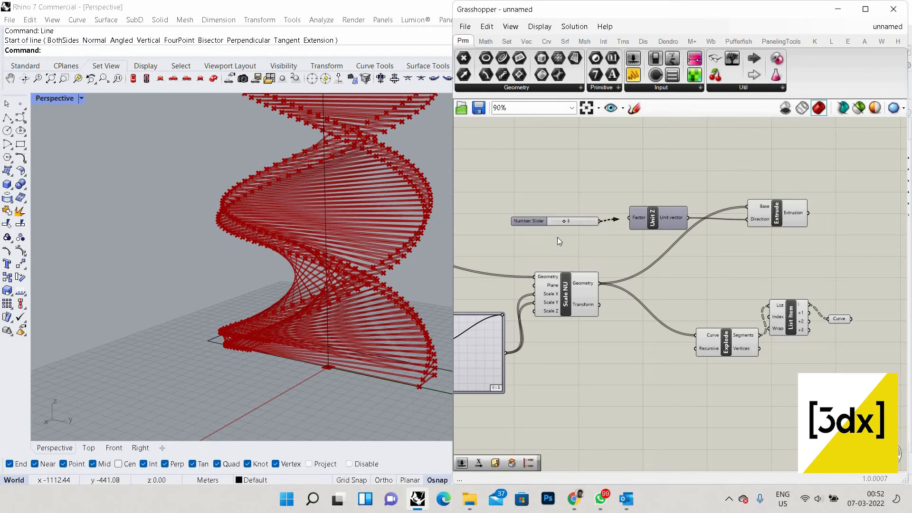
- Add a Cap Holes component and connect the Extrude's Extrusion output to its Brep input
double_click(751, 218)
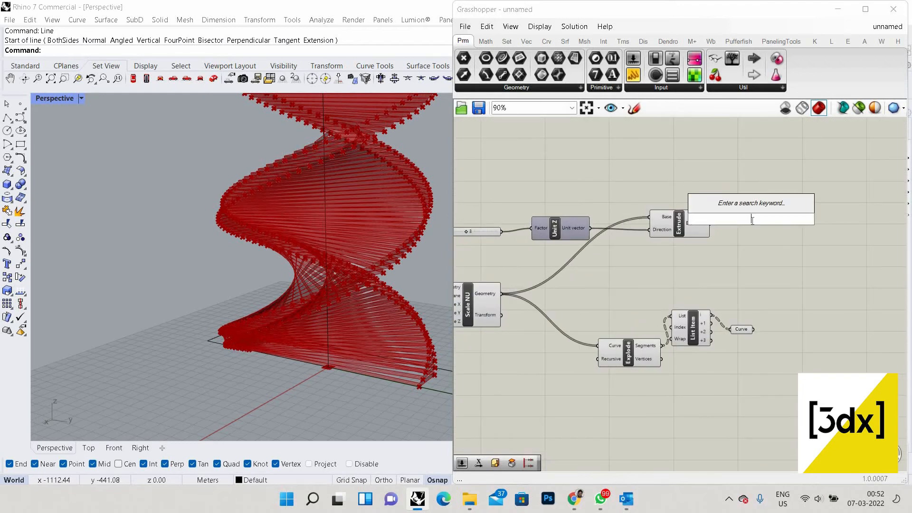
type("cap")
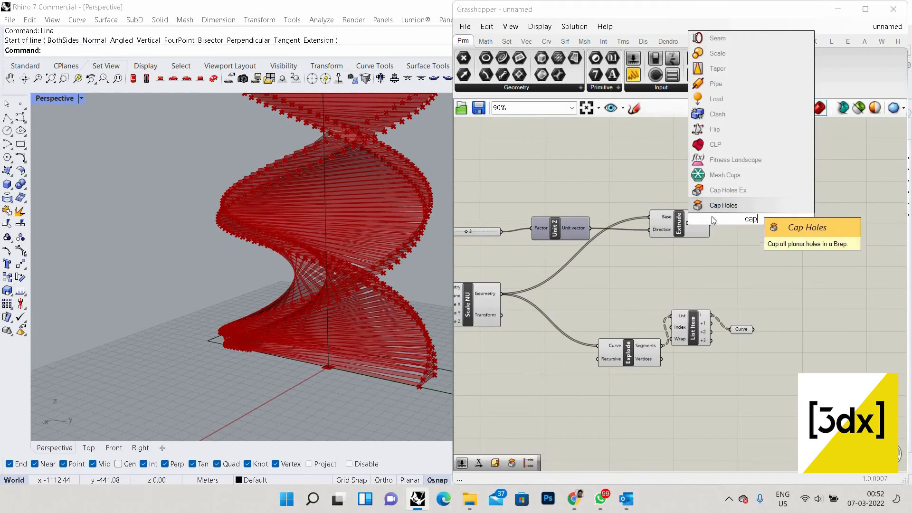
key("Return")
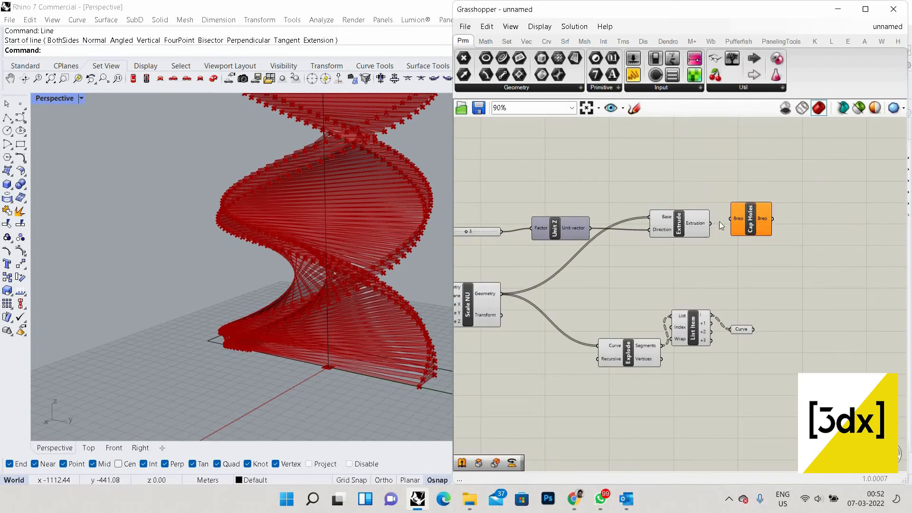
left_click_drag(711, 223, 731, 219)
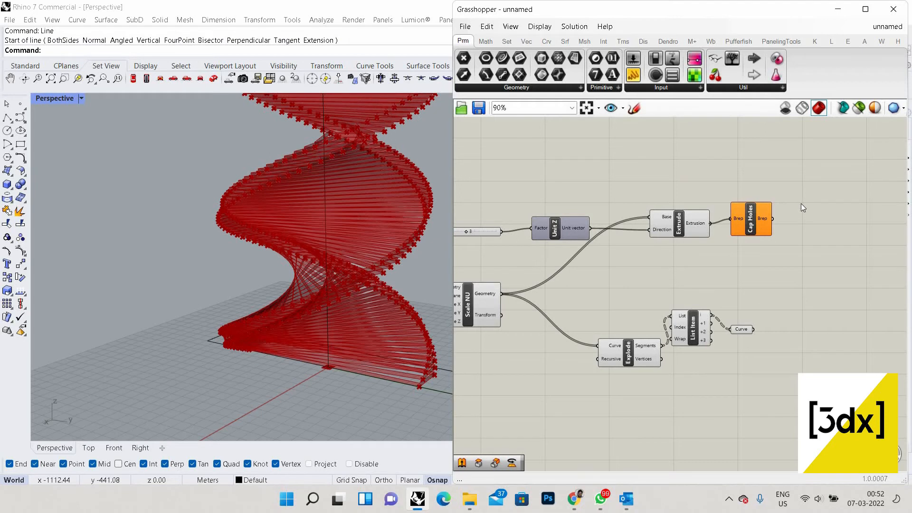
- Review the definition from the base curve through Rotate, Move and Scale NU to Cap Holes, and inspect the extruded slabs up close
scroll(833, 254, "down", 3)
left_click_drag(834, 231, 607, 257)
left_click(830, 239)
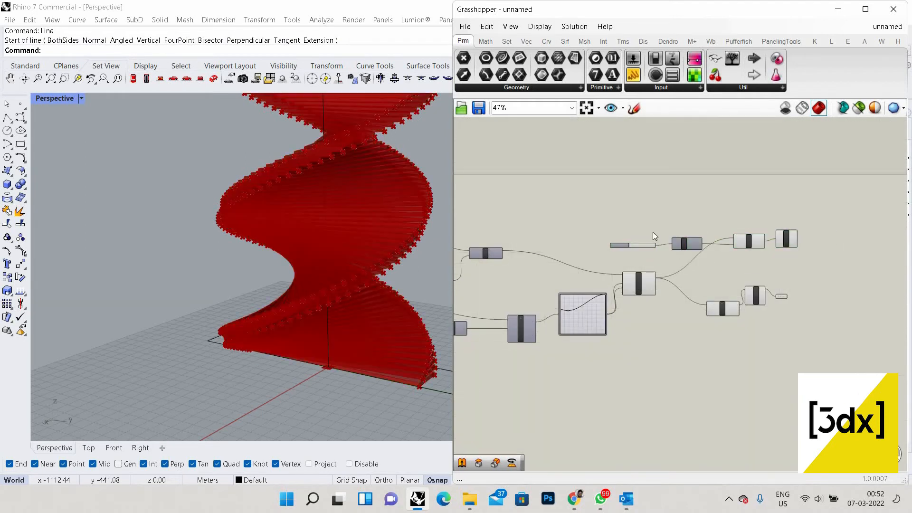
scroll(653, 233, "down", 2)
right_click_drag(658, 233, 750, 233)
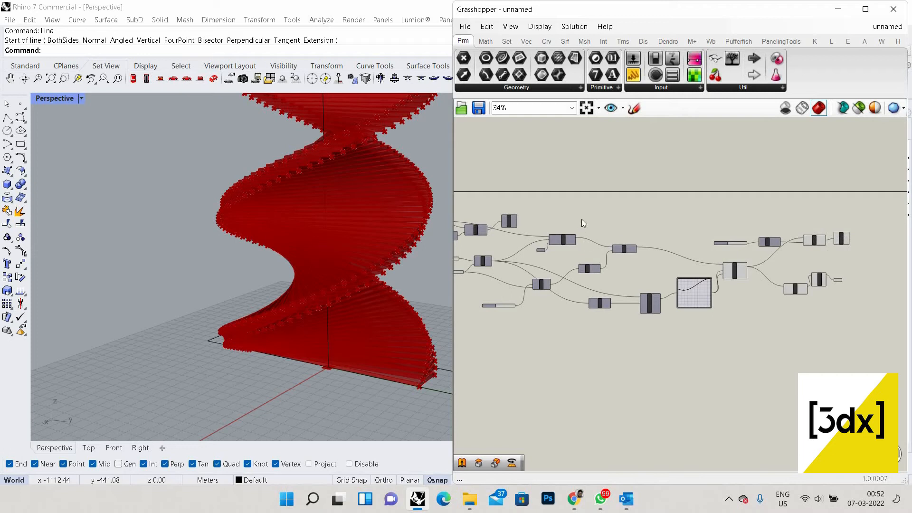
scroll(551, 237, "up", 1)
right_click_drag(548, 238, 629, 243)
scroll(568, 235, "up", 4)
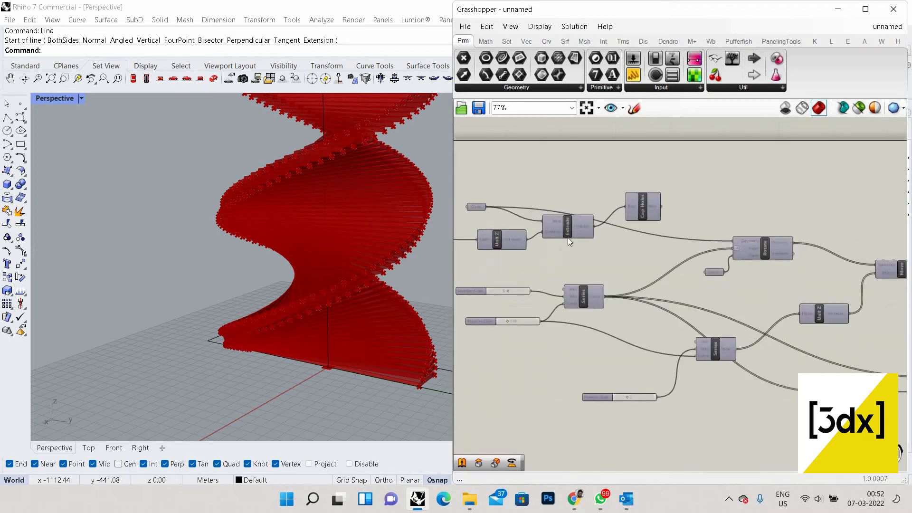
scroll(545, 230, "down", 5)
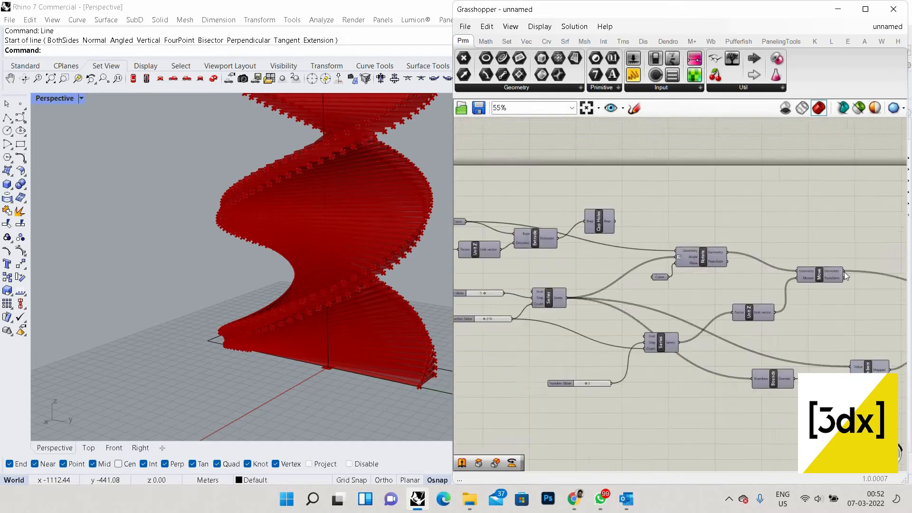
scroll(814, 295, "up", 5)
right_click_drag(814, 294, 666, 283)
scroll(663, 272, "up", 4)
scroll(663, 272, "down", 4)
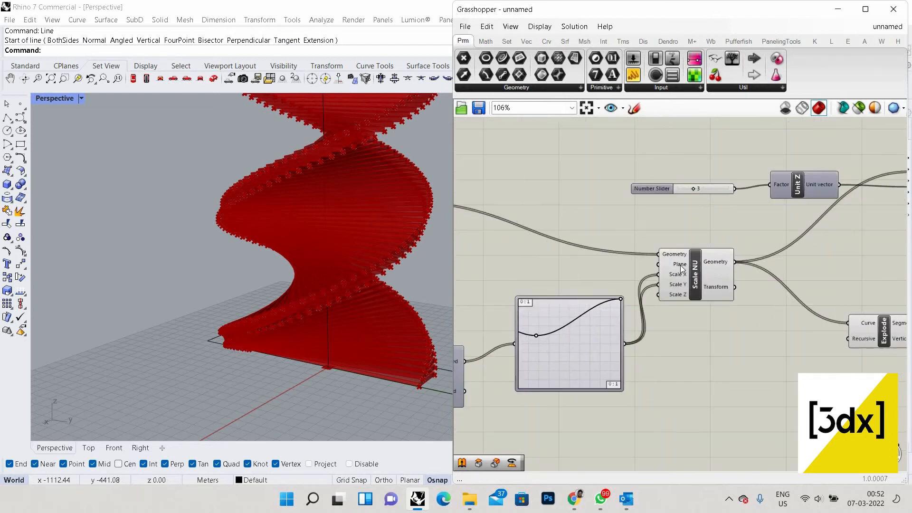
scroll(708, 275, "up", 2)
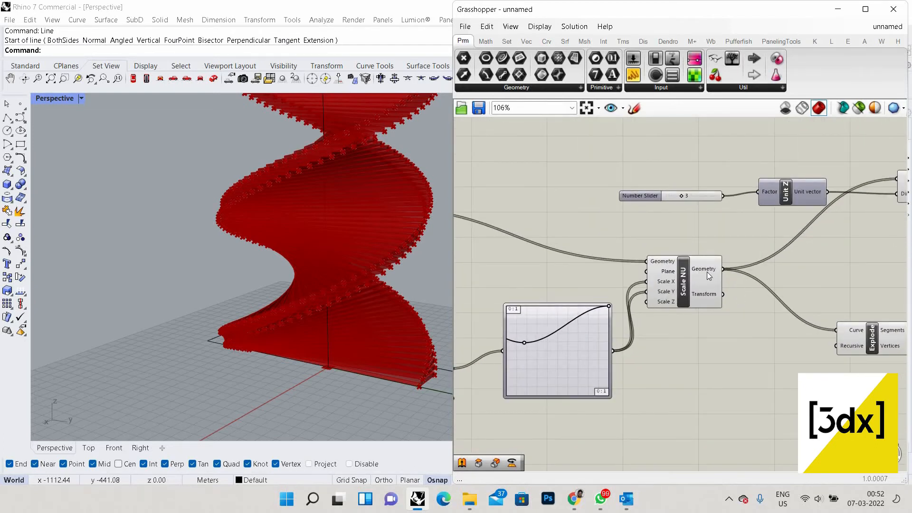
right_click_drag(710, 275, 734, 274)
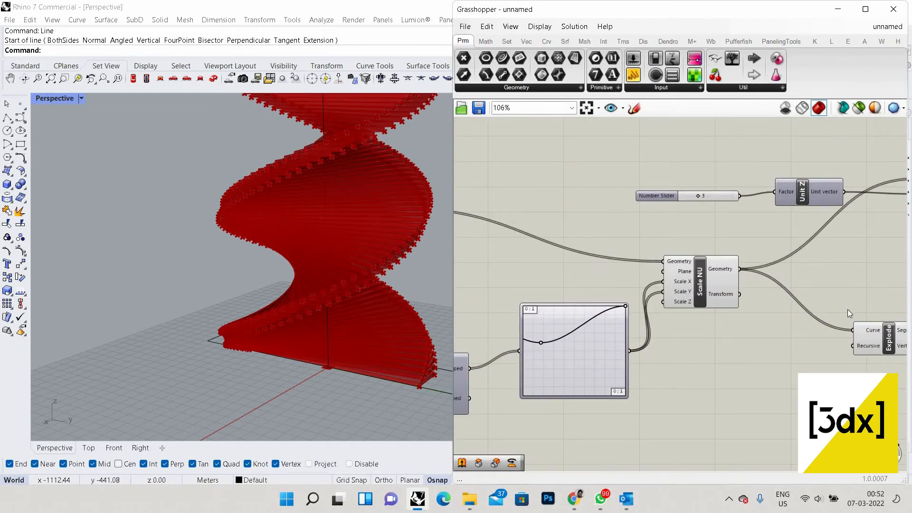
scroll(847, 310, "down", 3)
scroll(760, 299, "up", 3)
scroll(736, 309, "down", 3)
scroll(709, 321, "up", 3)
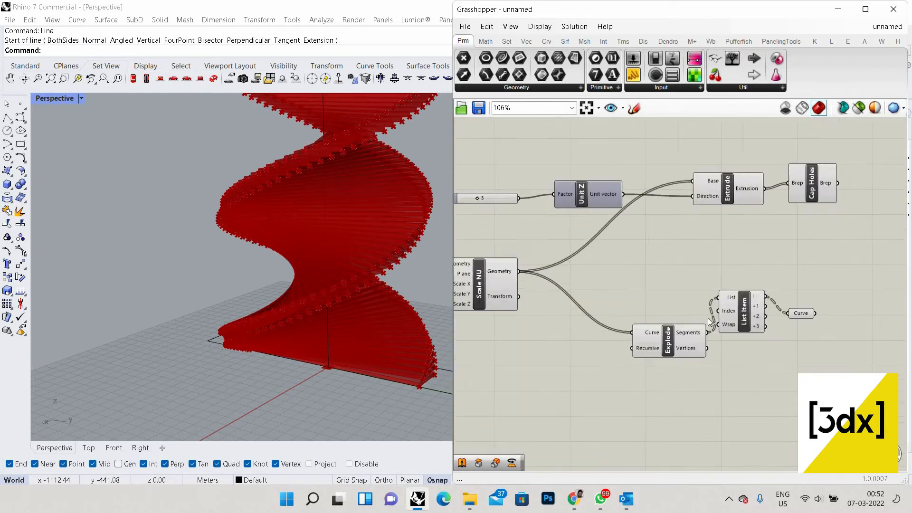
scroll(709, 321, "up", 1)
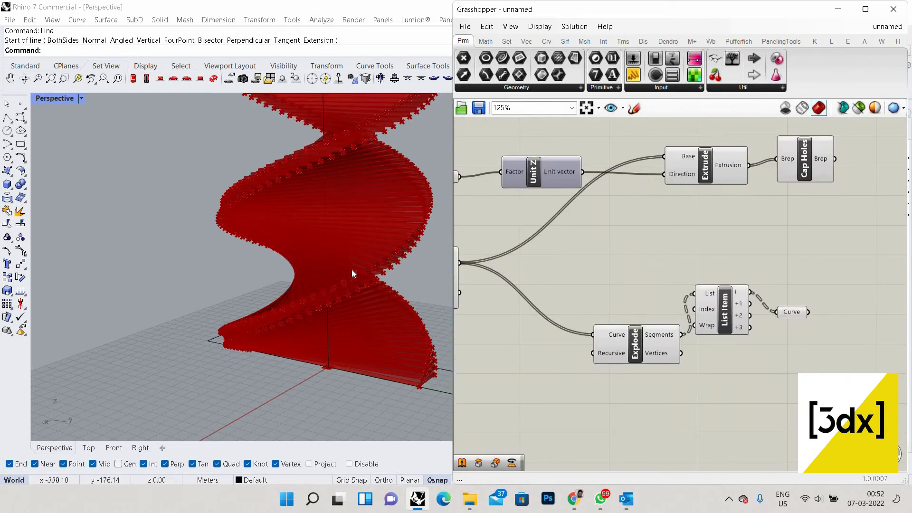
scroll(352, 271, "up", 5)
scroll(716, 244, "down", 3)
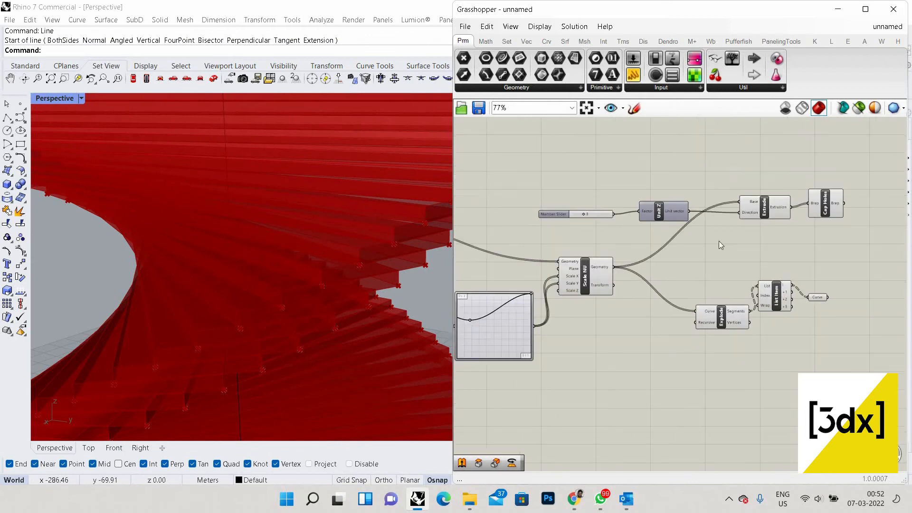
- Delete the earlier Extrude and Cap Holes components near the base curve, together with the Unit Z and number slider that fed them
scroll(560, 238, "down", 4)
scroll(556, 222, "up", 5)
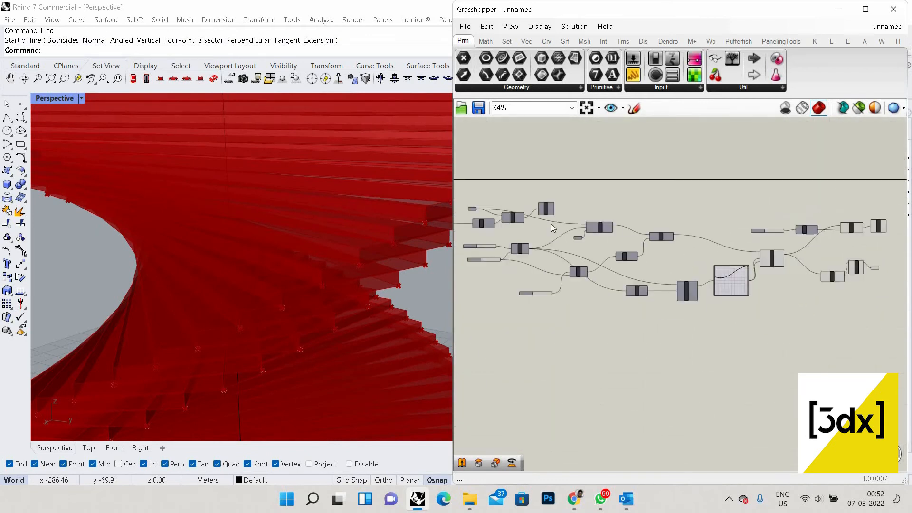
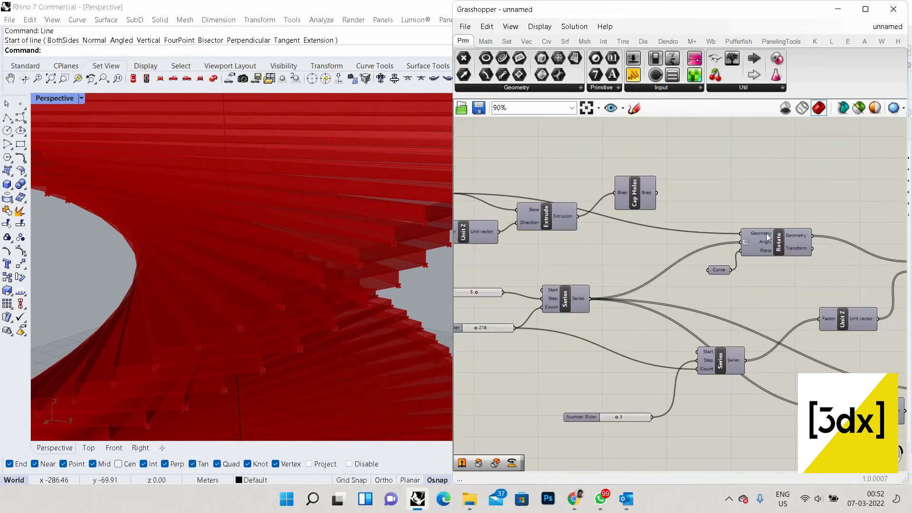
left_click(549, 219)
left_click(635, 194)
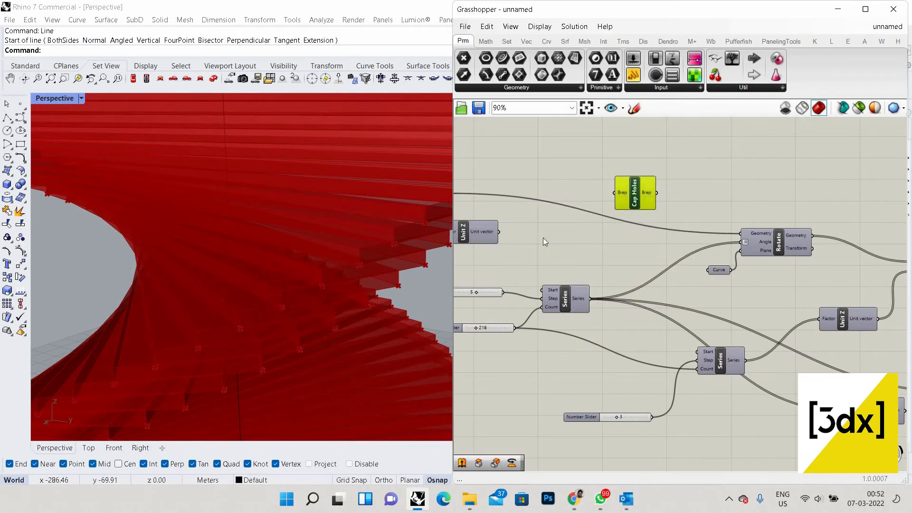
scroll(543, 237, "down", 3)
scroll(491, 218, "up", 1)
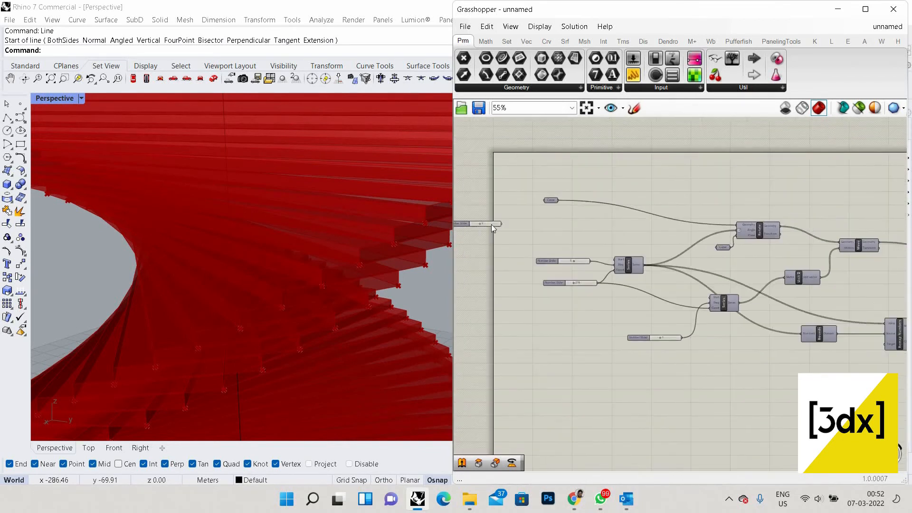
scroll(492, 224, "up", 3)
left_click(492, 221)
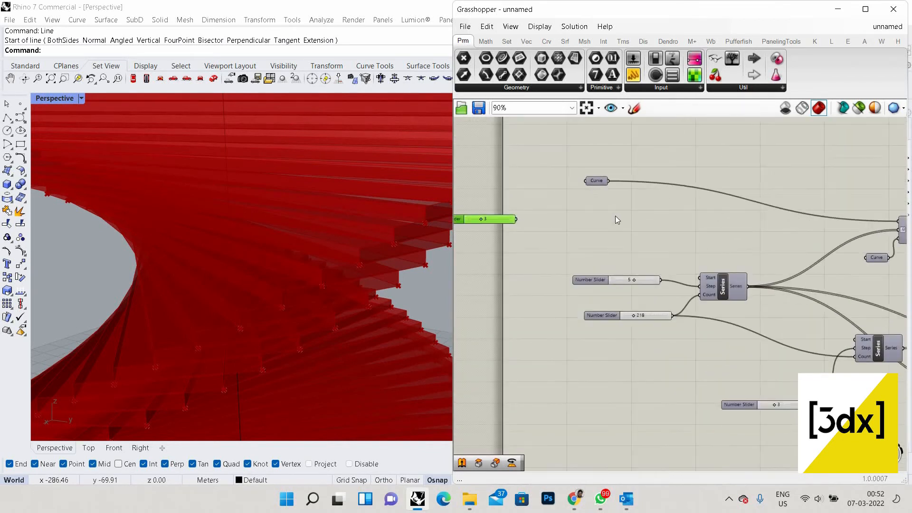
key("Delete")
scroll(876, 230, "down", 6)
scroll(842, 238, "up", 3)
scroll(712, 223, "up", 3)
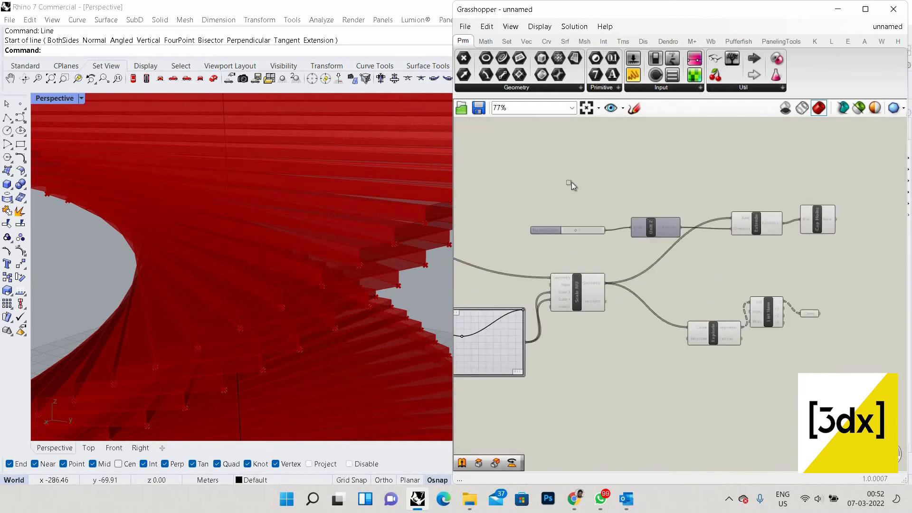
- Review the definition across the Extrude and Cap Holes branch, the Rotate, Move and Graph Mapper chain, and the Explode and List Item branch
left_click_drag(877, 234, 528, 172)
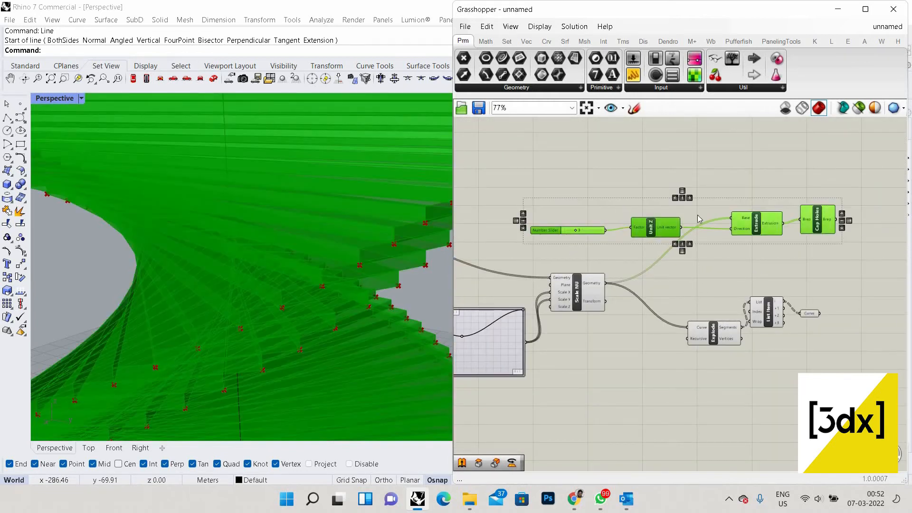
mouse_move(908, 157)
left_mouse_down()
mouse_move(588, 157)
mouse_move(908, 152)
left_mouse_up()
left_click(759, 242)
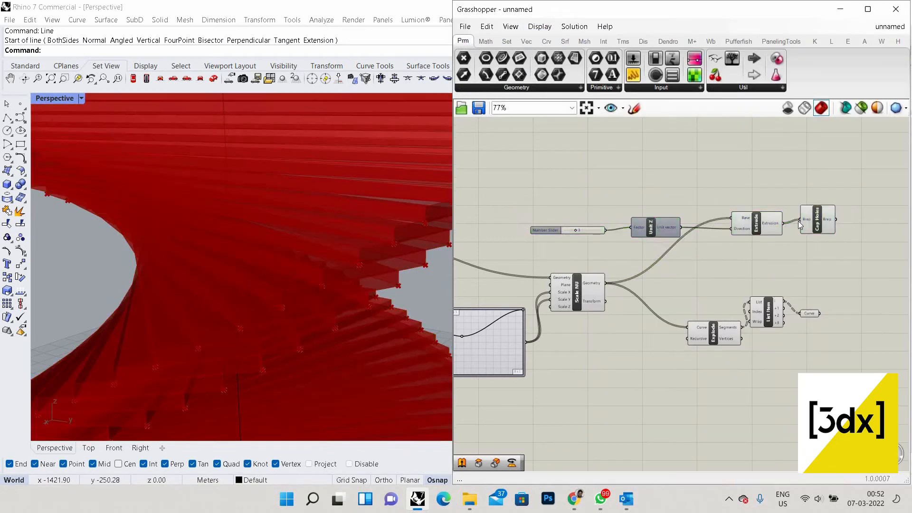
right_click_drag(798, 221, 773, 225)
scroll(816, 238, "down", 3)
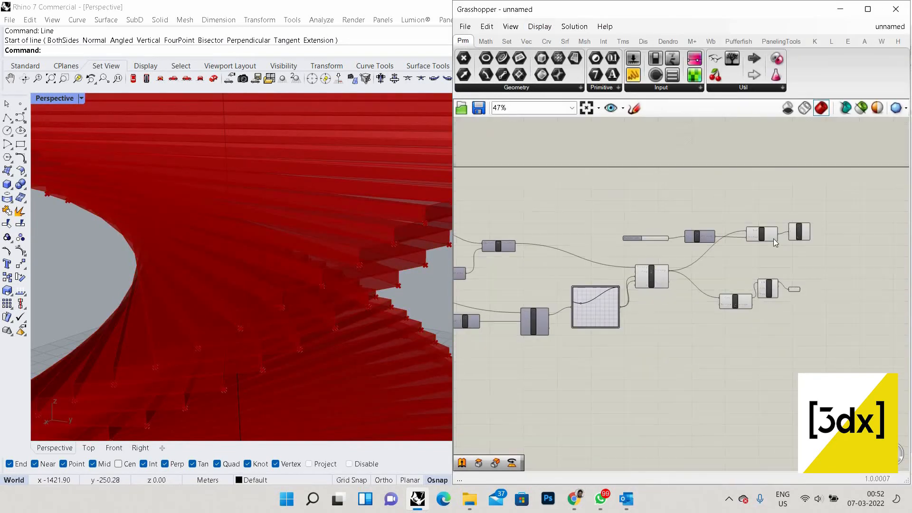
scroll(833, 268, "up", 3)
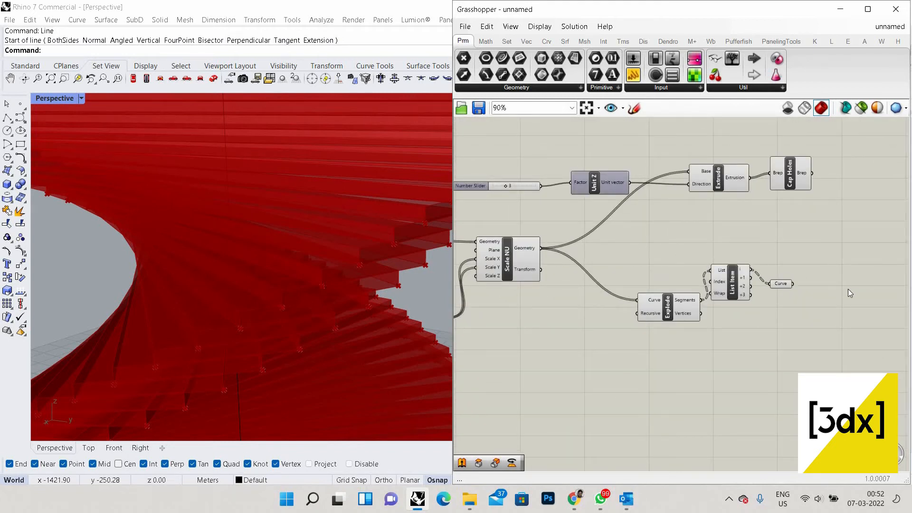
scroll(848, 289, "down", 3)
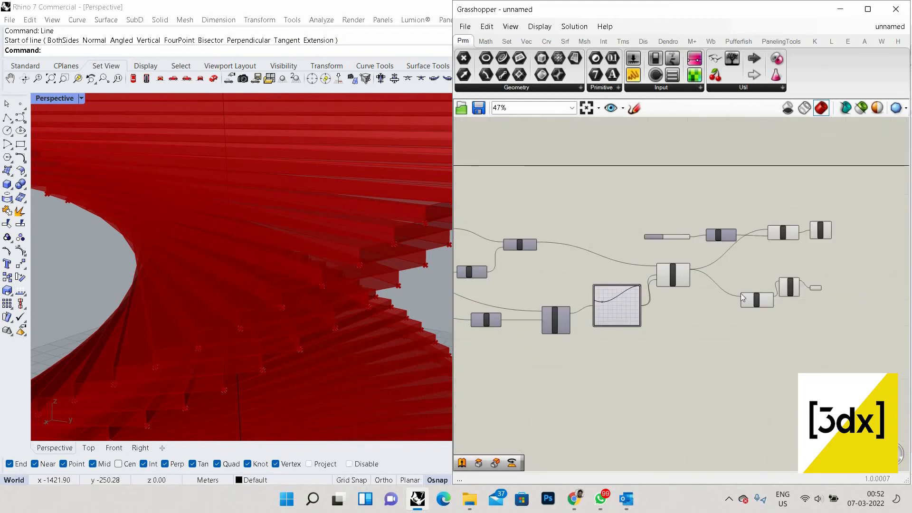
scroll(613, 255, "down", 3)
scroll(600, 230, "up", 3)
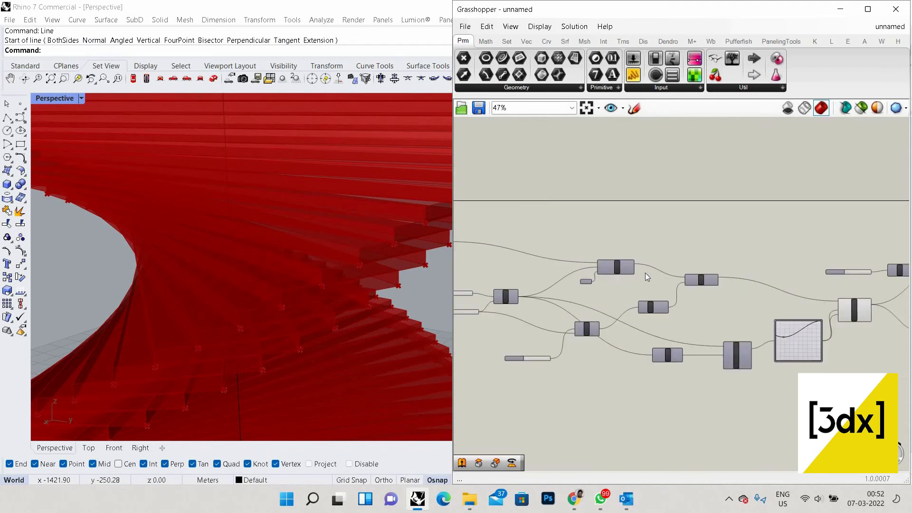
scroll(645, 273, "up", 2)
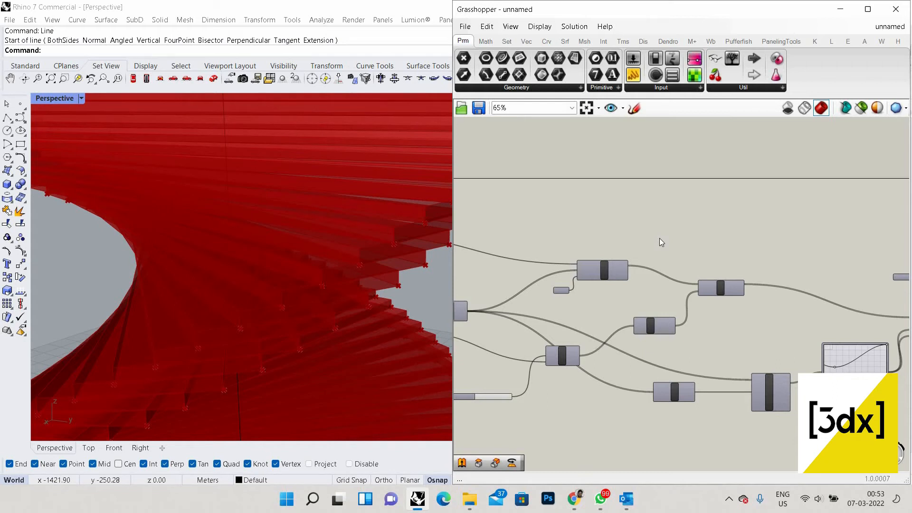
scroll(735, 264, "up", 2)
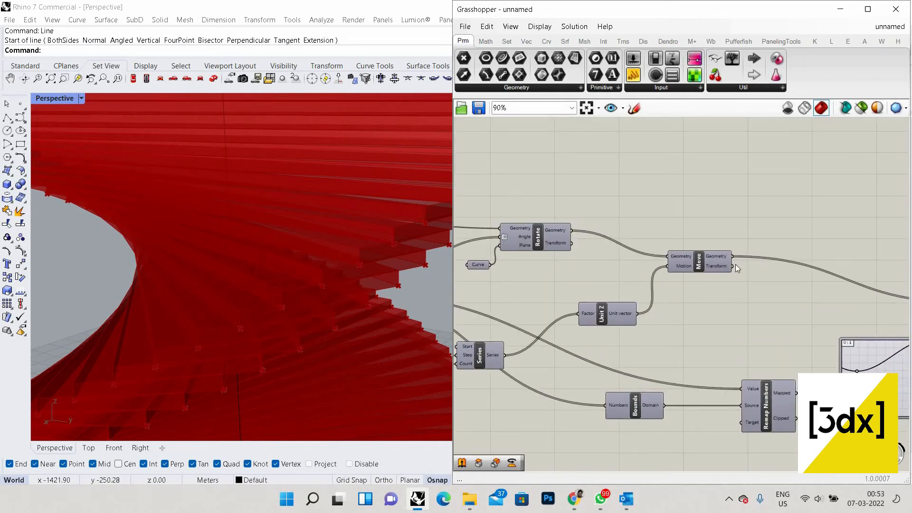
scroll(618, 273, "down", 5)
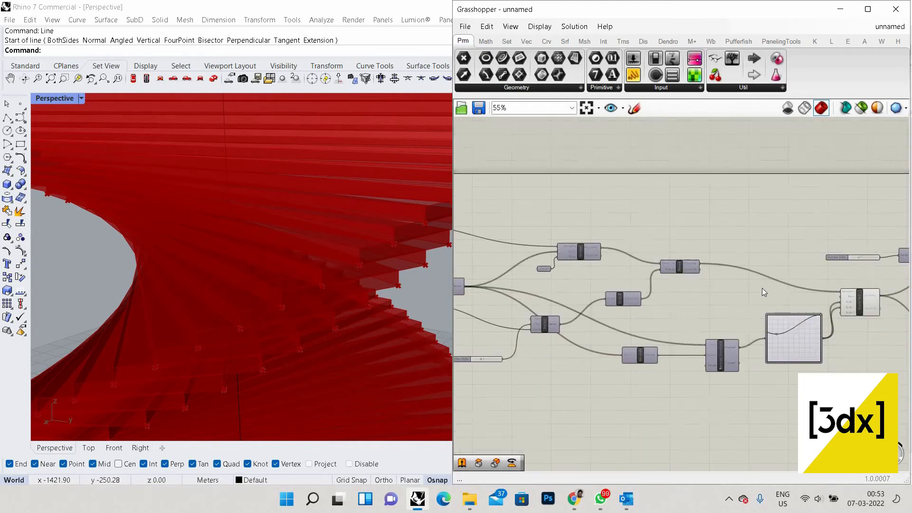
scroll(762, 288, "up", 3)
scroll(328, 230, "down", 10)
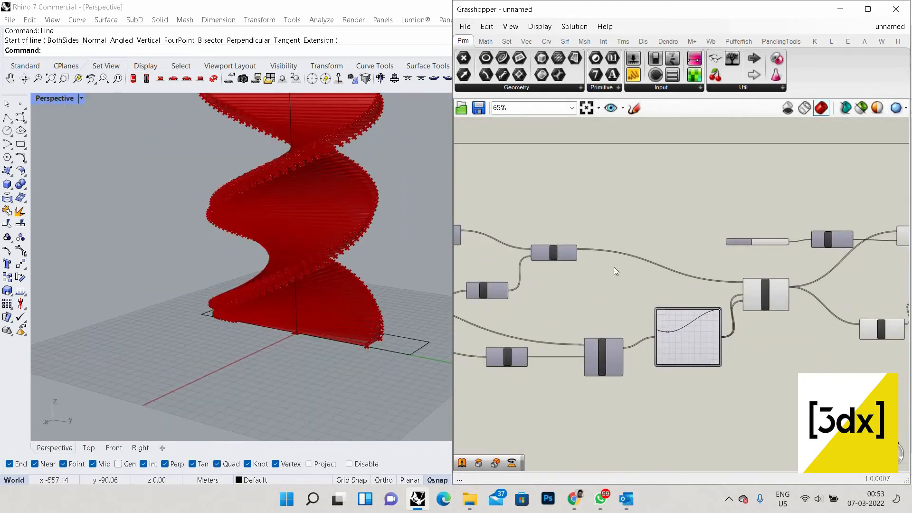
scroll(574, 235, "down", 3)
scroll(534, 266, "up", 2)
scroll(512, 236, "down", 2)
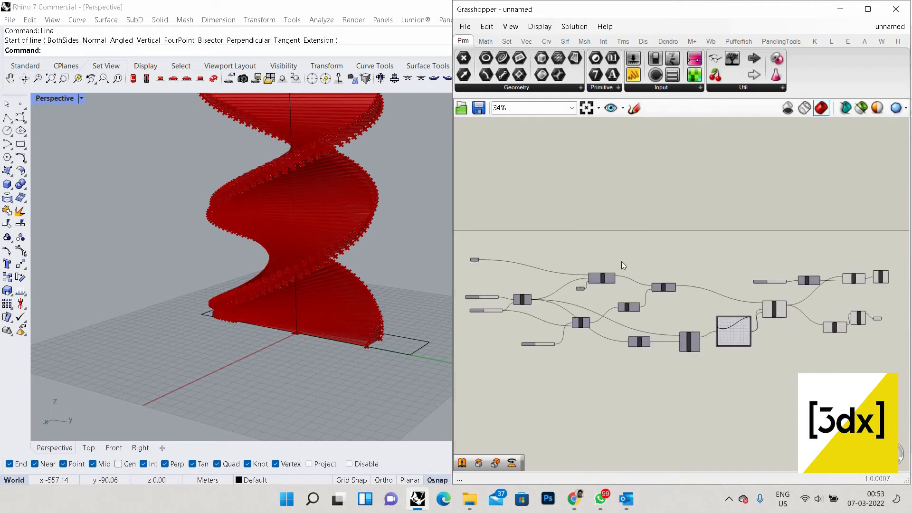
scroll(637, 265, "up", 2)
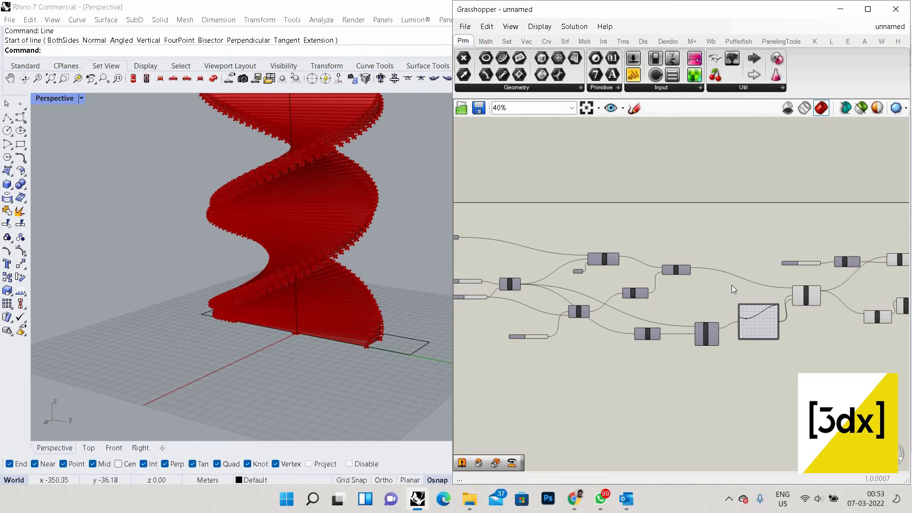
scroll(658, 304, "up", 3)
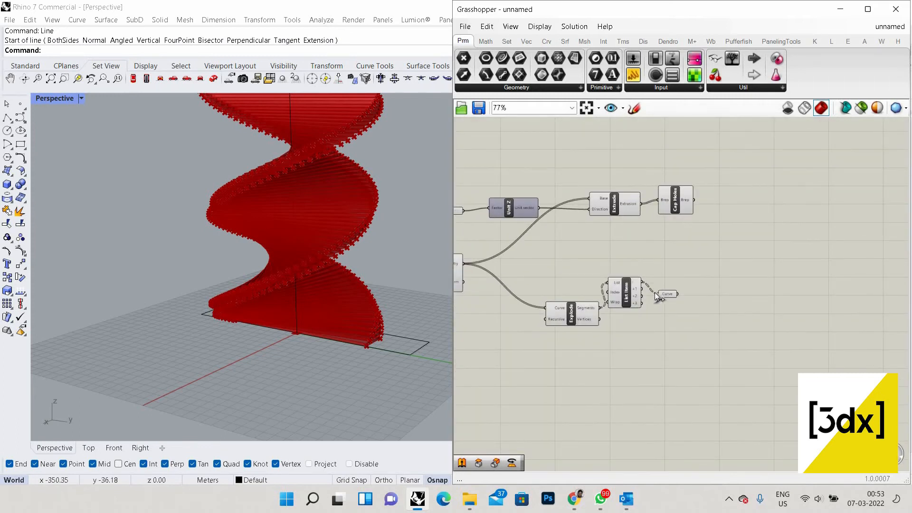
- Add a Midpoint component beside the List Item branch and connect the Curve parameter's output to its Curve input
scroll(692, 286, "up", 2)
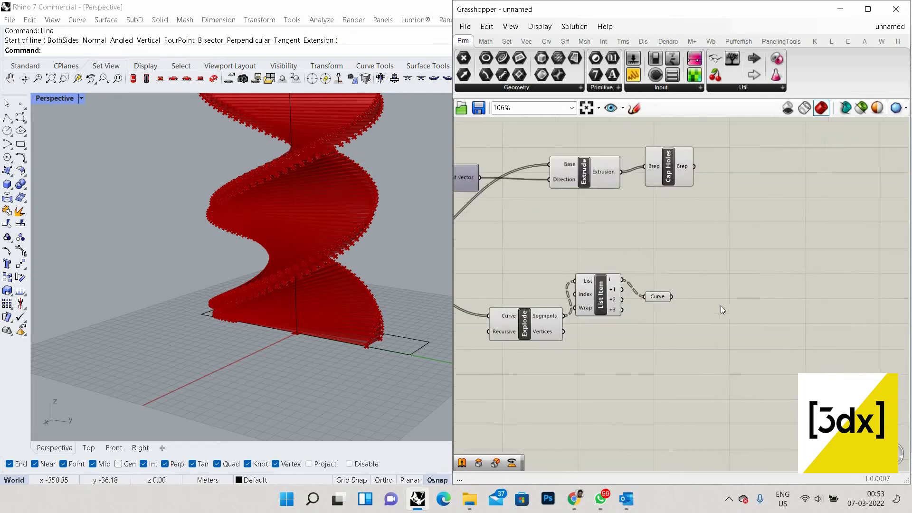
scroll(757, 316, "up", 1)
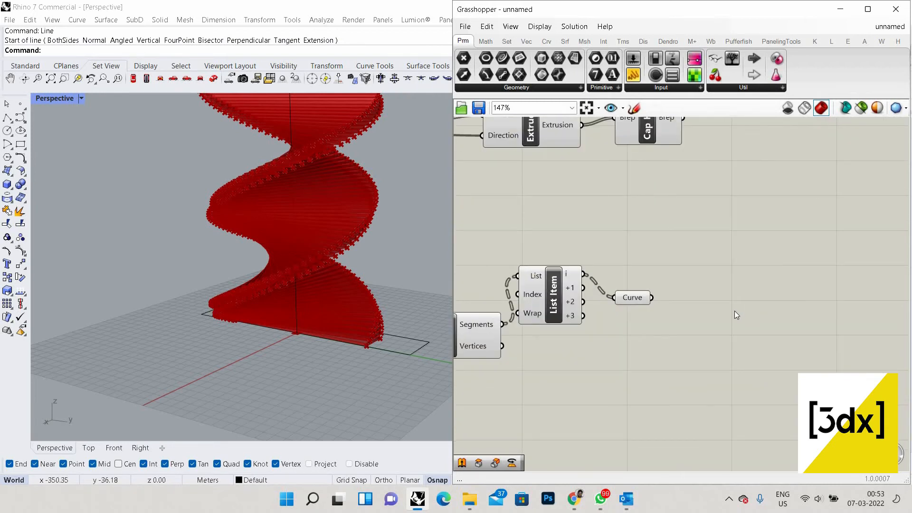
double_click(735, 311)
type("mi")
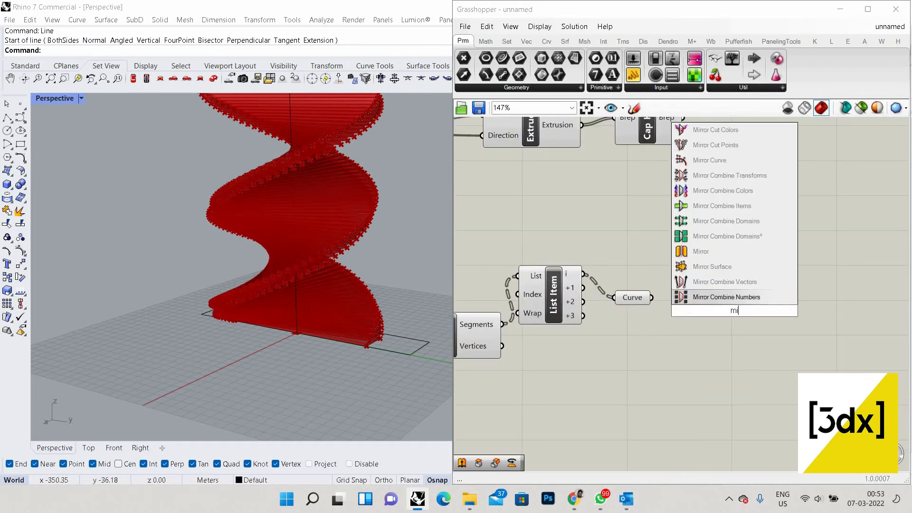
type("dpoin")
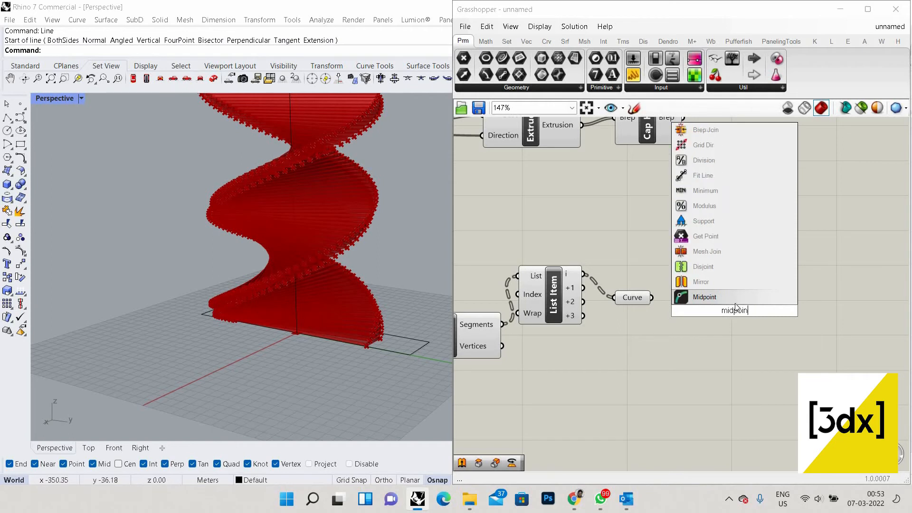
key("Return")
scroll(620, 287, "up", 3)
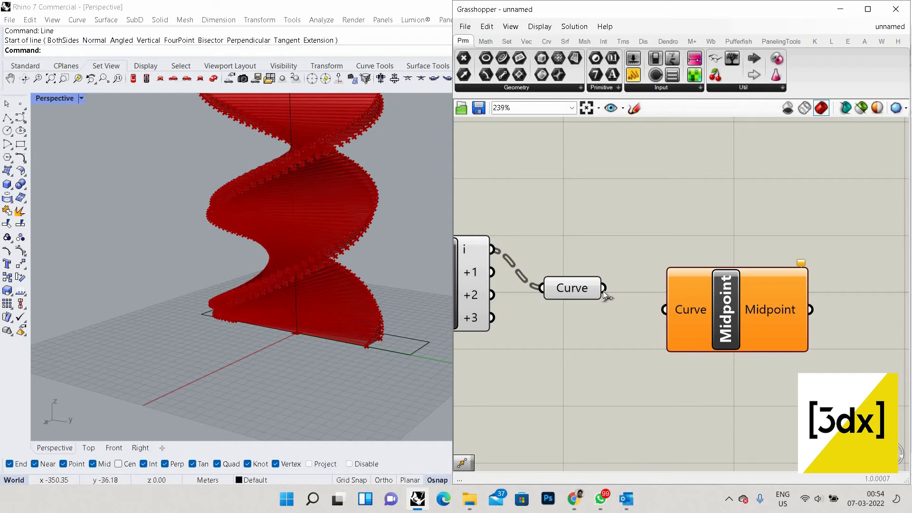
left_click_drag(604, 288, 753, 318)
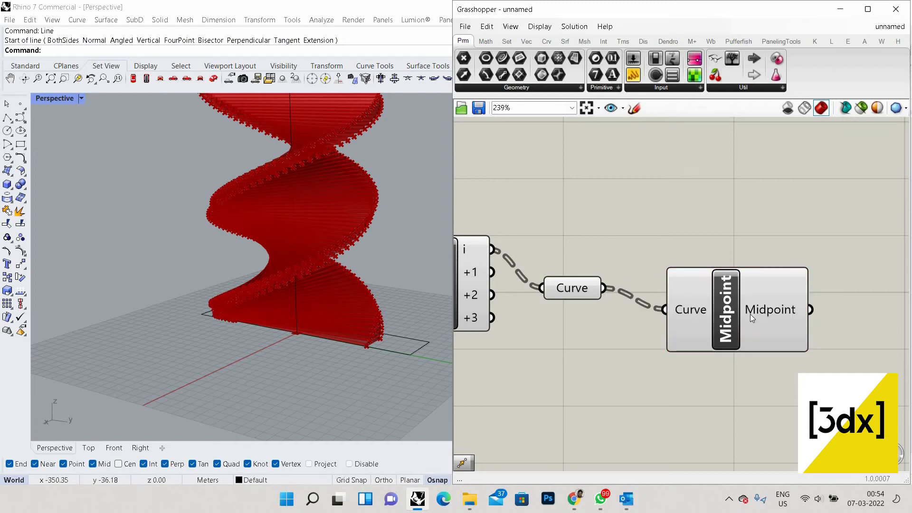
- Highlight the Midpoint component's points and inspect where they fall on the tower's floor edges
scroll(704, 310, "down", 3)
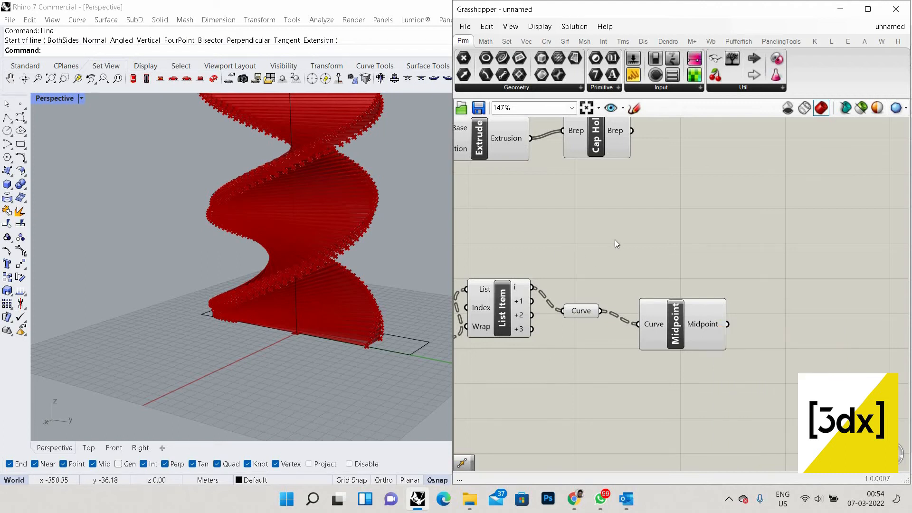
scroll(617, 237, "up", 1)
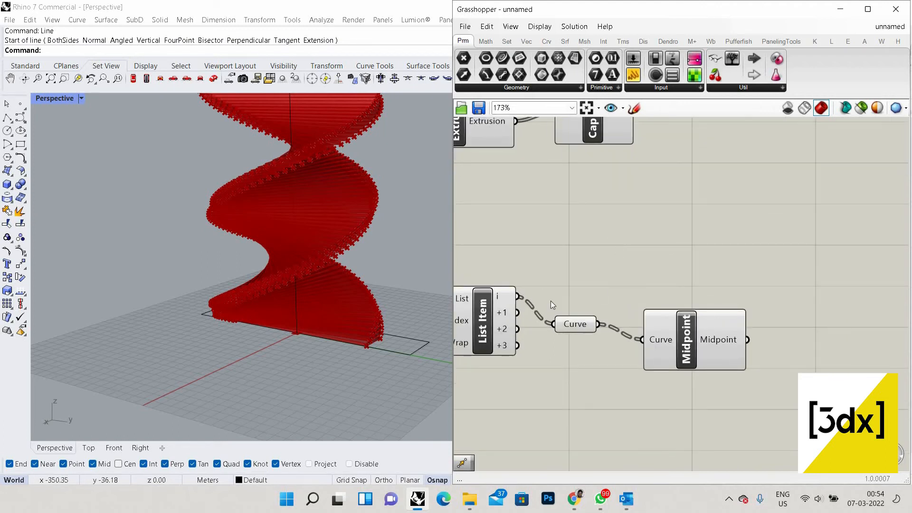
scroll(693, 329, "down", 1)
right_click_drag(660, 296, 602, 246)
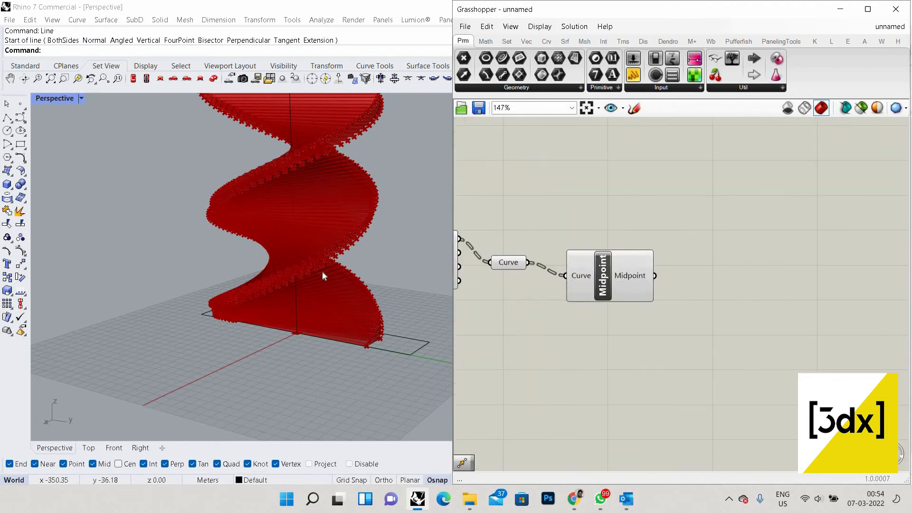
left_click(608, 276)
scroll(318, 265, "up", 3)
scroll(728, 226, "down", 4)
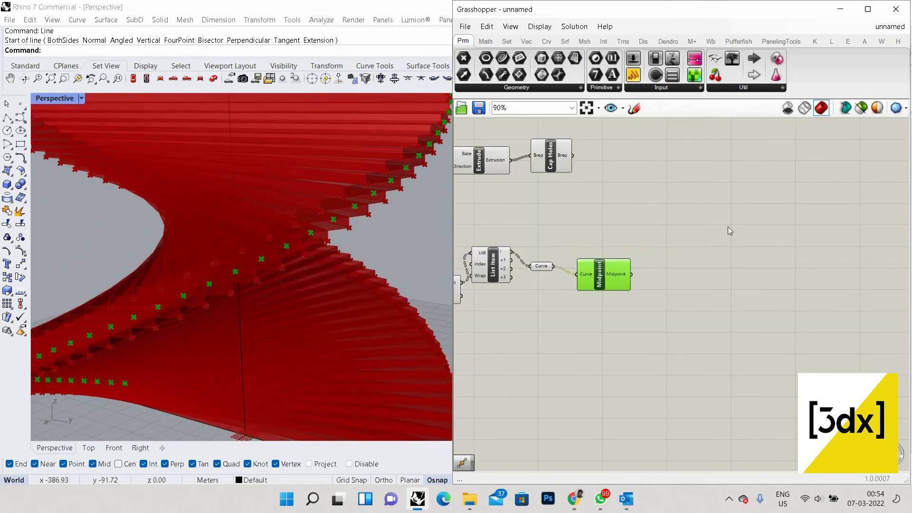
- Hide the preview of the Extrude and Cap Holes components so only the floor outlines and points are displayed
scroll(752, 235, "up", 4)
left_click_drag(551, 176, 770, 252)
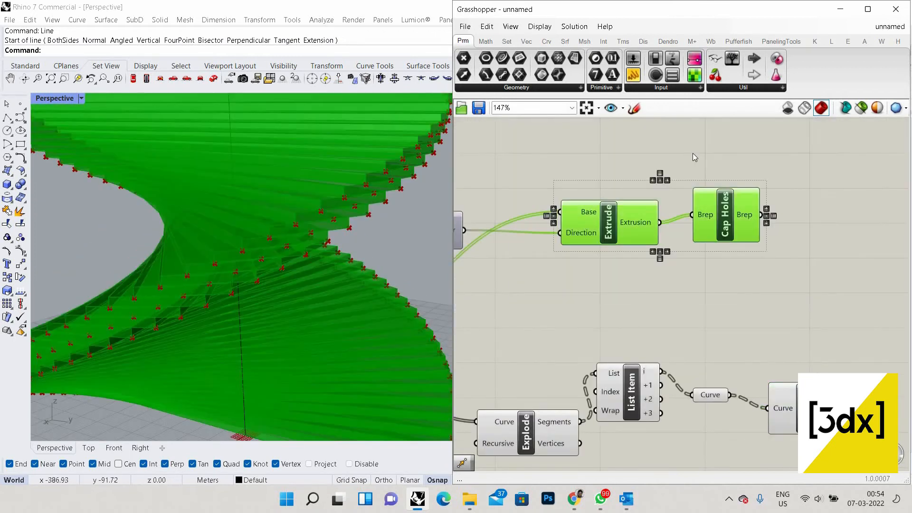
right_click(712, 169)
scroll(356, 200, "down", 5)
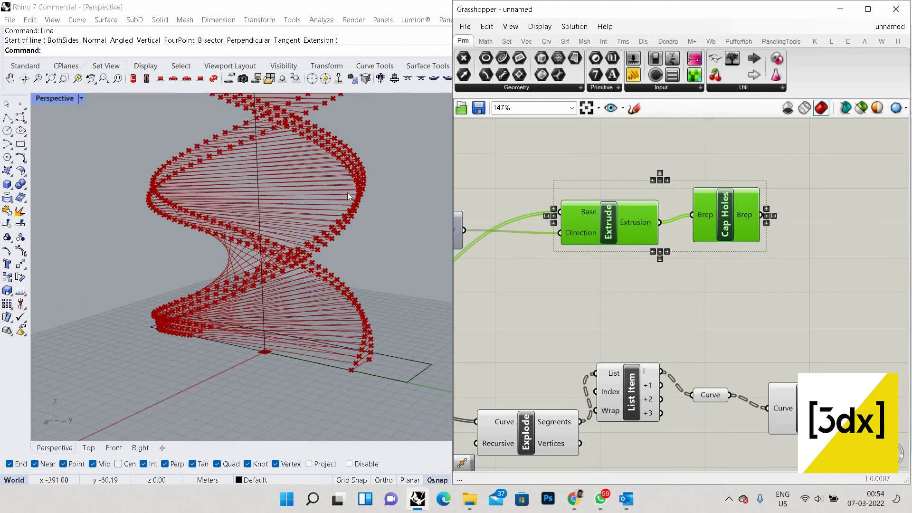
- Examine the highlighted midpoints up close against the short edges of the floor outlines
scroll(349, 194, "up", 5)
scroll(342, 190, "up", 4)
left_click(793, 404)
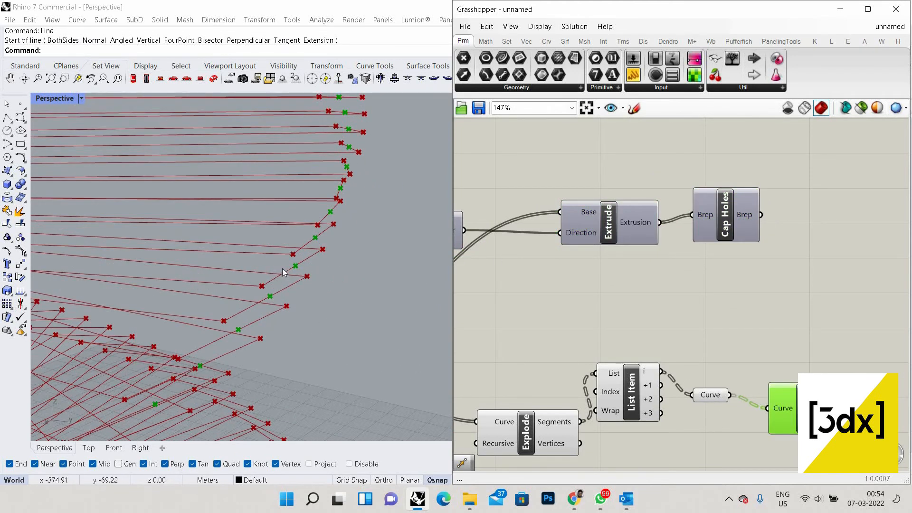
scroll(357, 226, "down", 3)
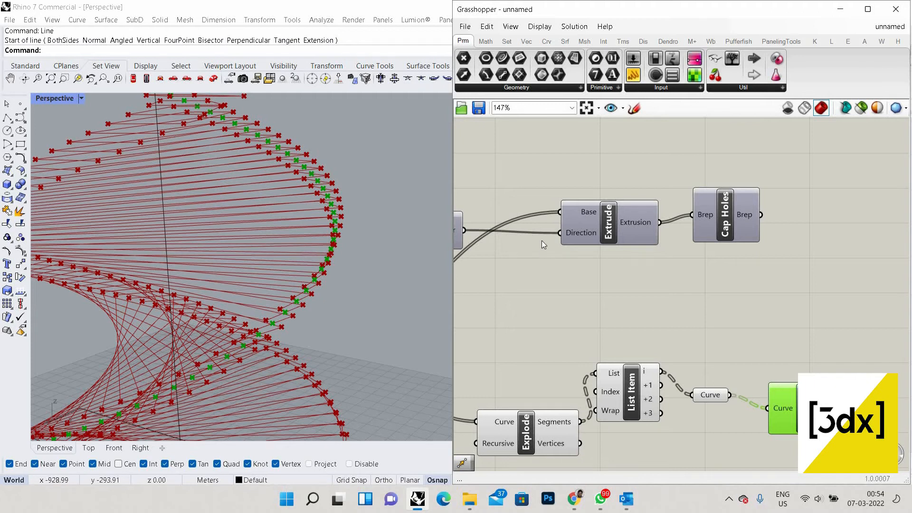
- Add a Move component and connect the Midpoint output to its Geometry input
scroll(657, 316, "down", 5)
scroll(859, 361, "up", 4)
double_click(719, 381)
type("move")
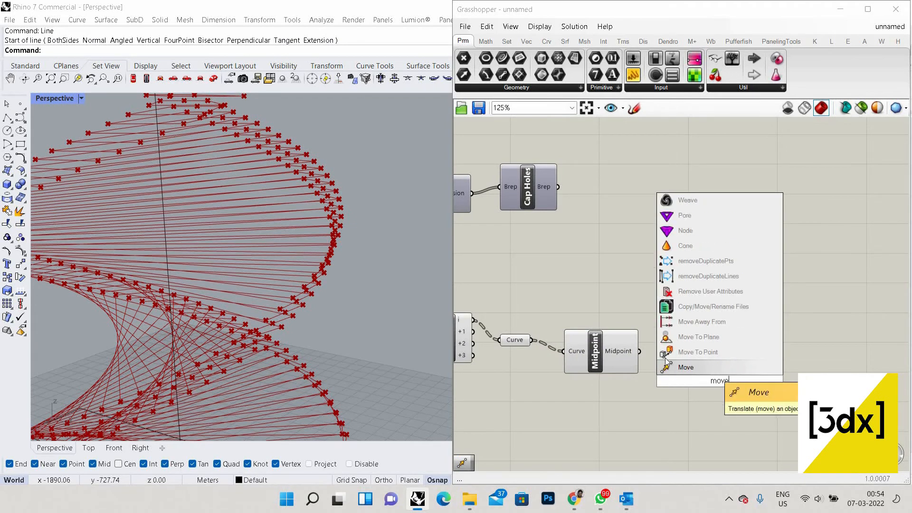
key("Return")
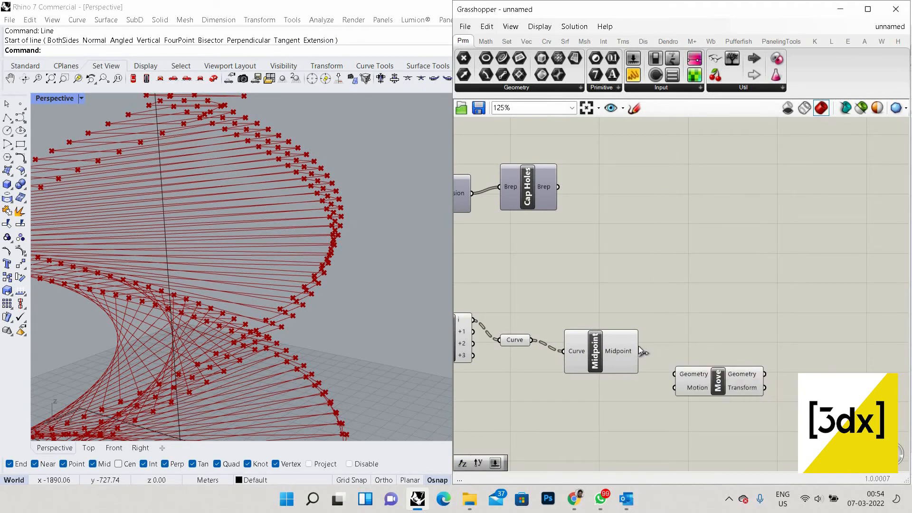
left_click_drag(639, 352, 674, 374)
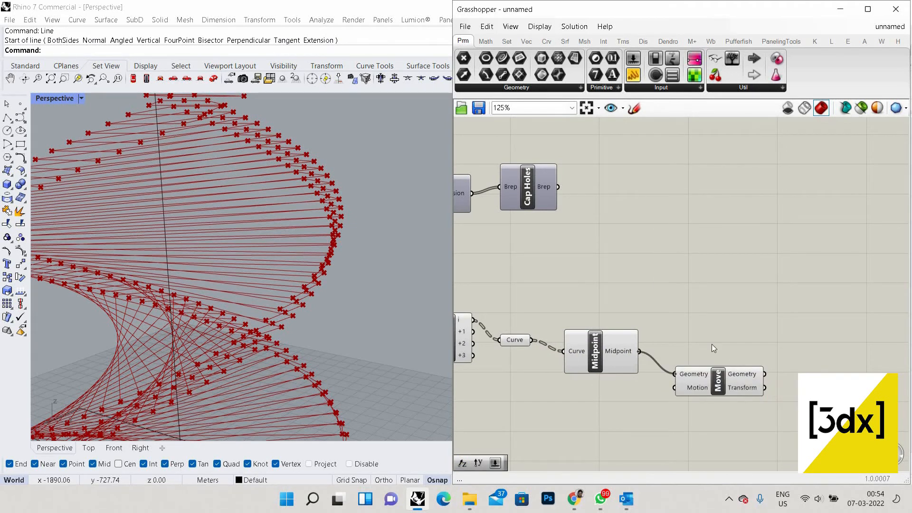
- Add a Unit Z component below Midpoint and connect its Unit vector output to the new Move's Motion input
scroll(614, 389, "up", 2)
double_click(615, 387)
type("unit")
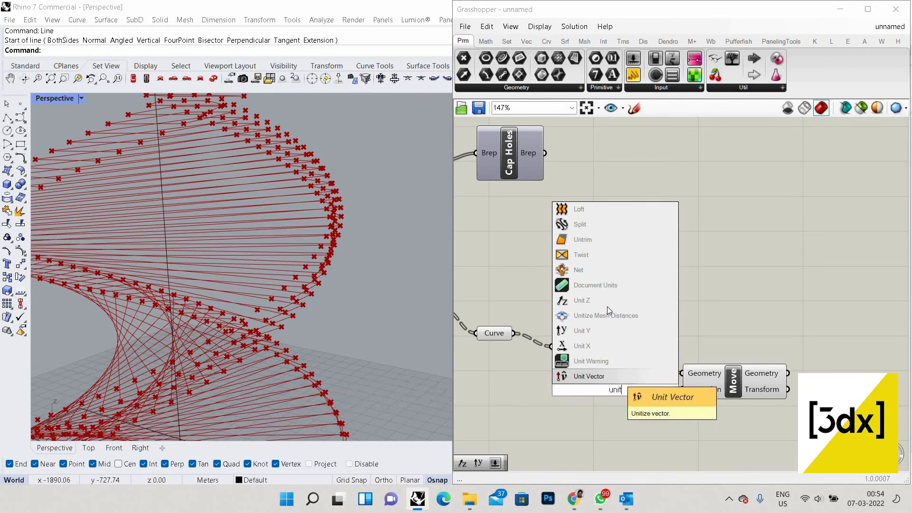
left_click(607, 303)
left_click_drag(663, 389, 631, 408)
- Add a number slider, connect it to the new Unit Z's Factor input, and set it to 8
scroll(492, 430, "down", 2)
scroll(539, 413, "up", 6)
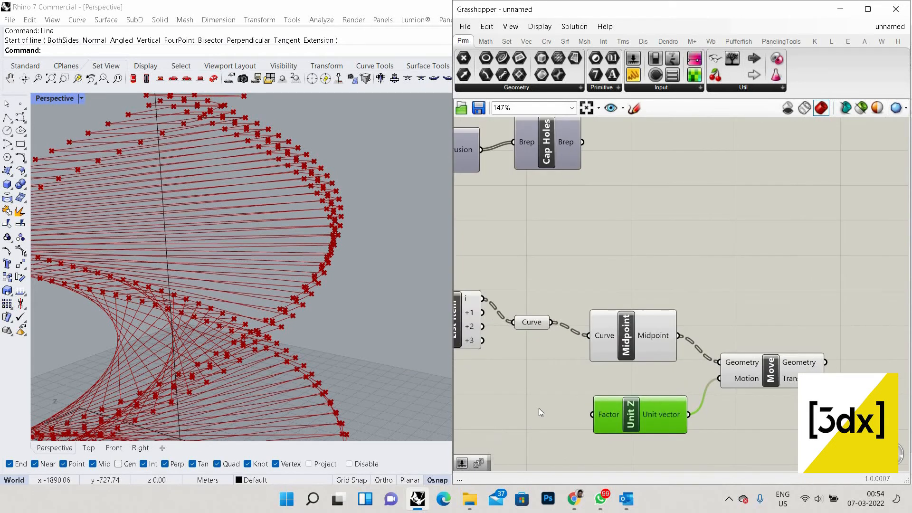
double_click(535, 423)
type("5")
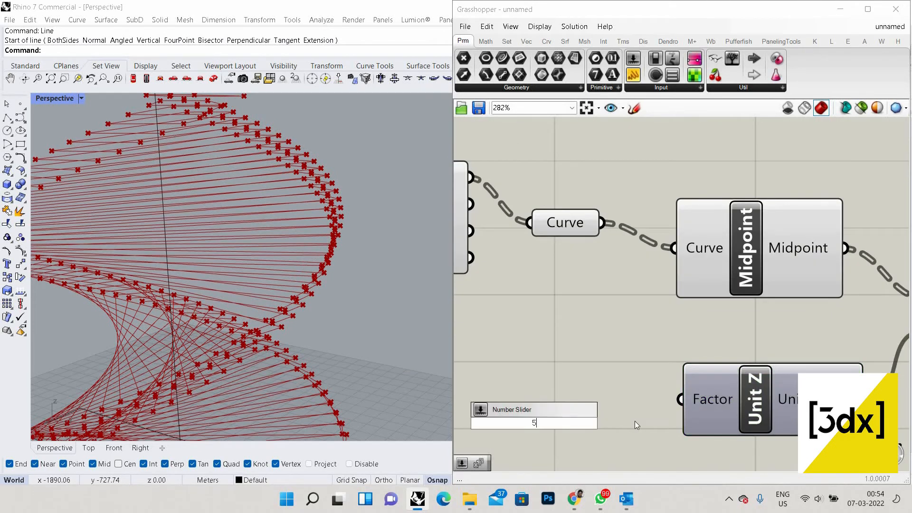
key("Return")
left_click_drag(674, 423, 682, 399)
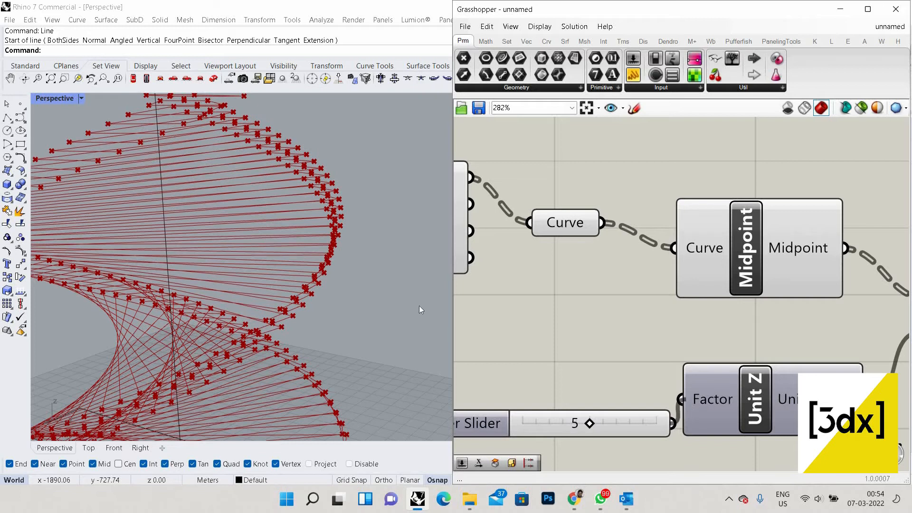
left_click_drag(601, 428, 626, 429)
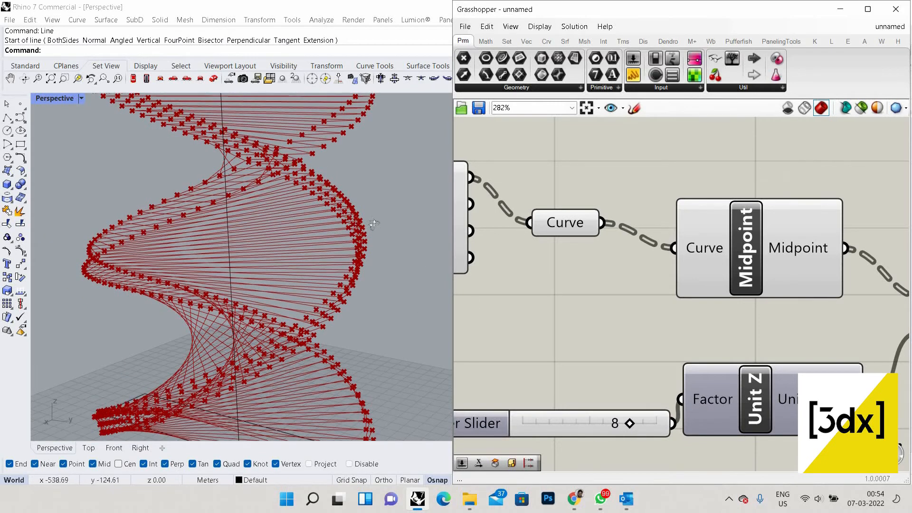
- Add a Line component, connecting the Midpoint output to its Start Point and the new Move's Geometry output to its End Point
scroll(323, 237, "up", 5)
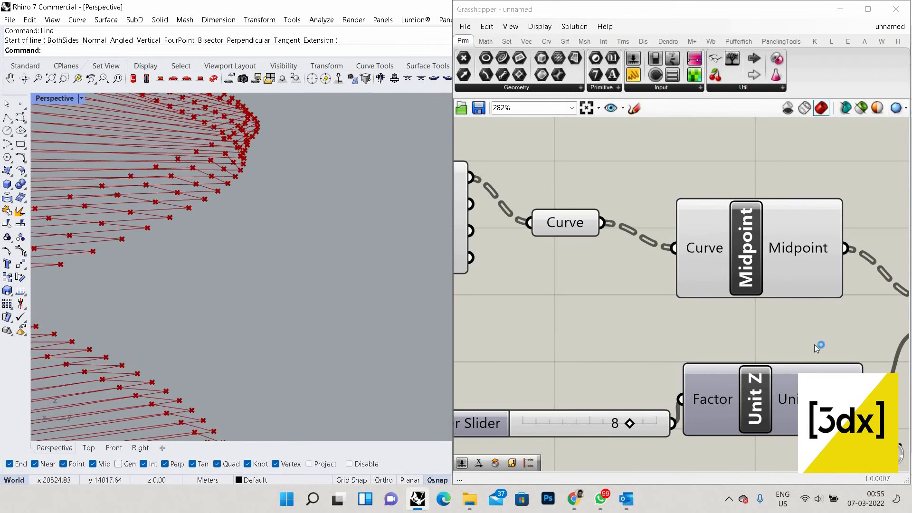
scroll(814, 344, "down", 3)
right_click_drag(313, 246, 290, 125)
scroll(321, 250, "down", 5)
right_click(323, 251)
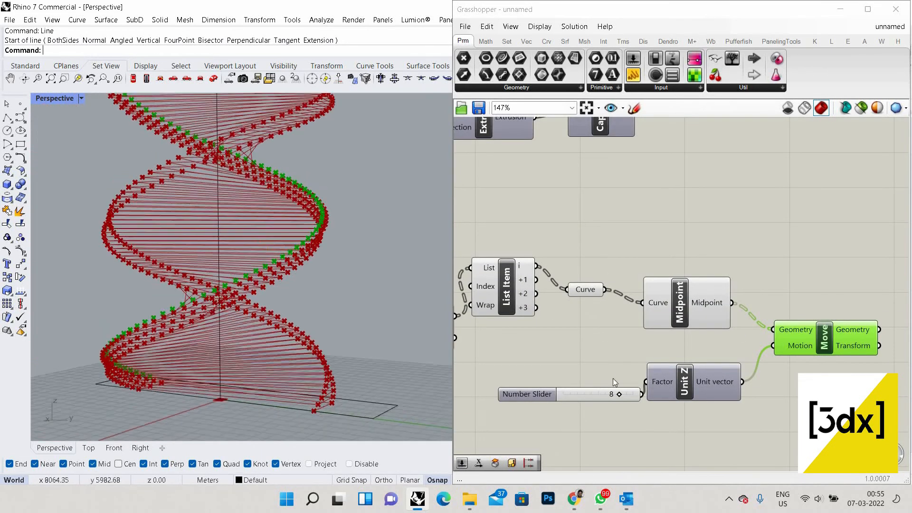
scroll(610, 386, "up", 1)
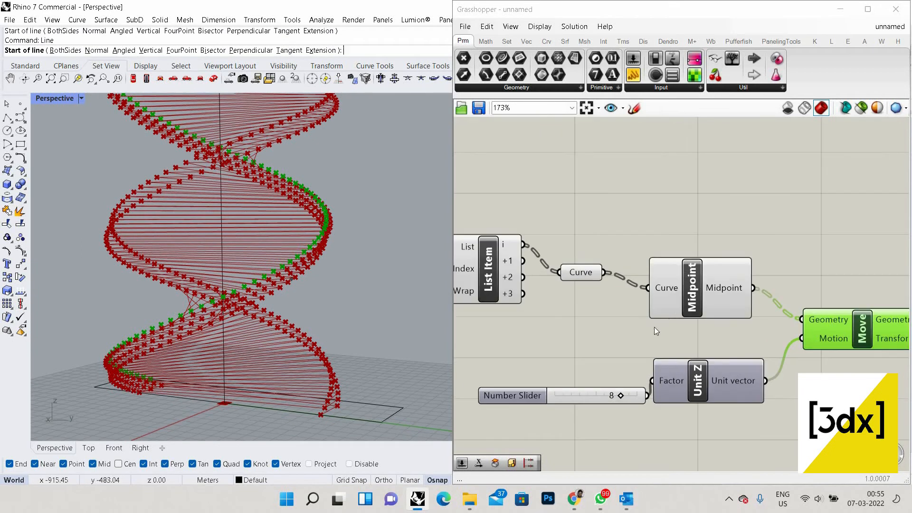
scroll(853, 313, "down", 3)
right_click_drag(853, 314, 727, 319)
scroll(853, 315, "up", 2)
double_click(818, 313)
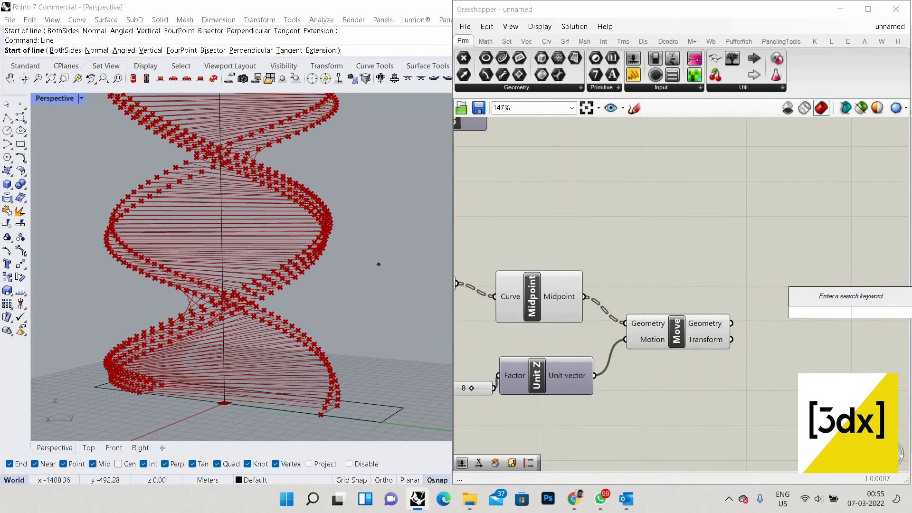
type("line")
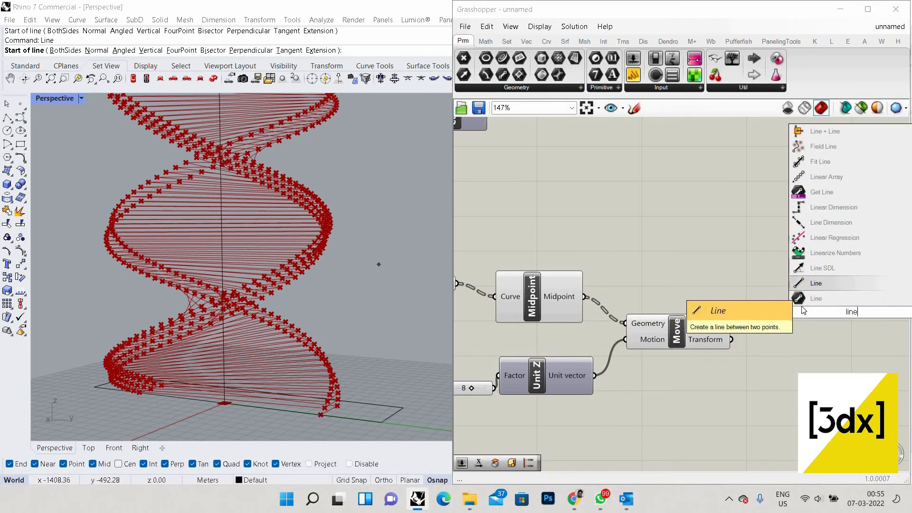
key("Return")
left_click_drag(584, 297, 808, 304)
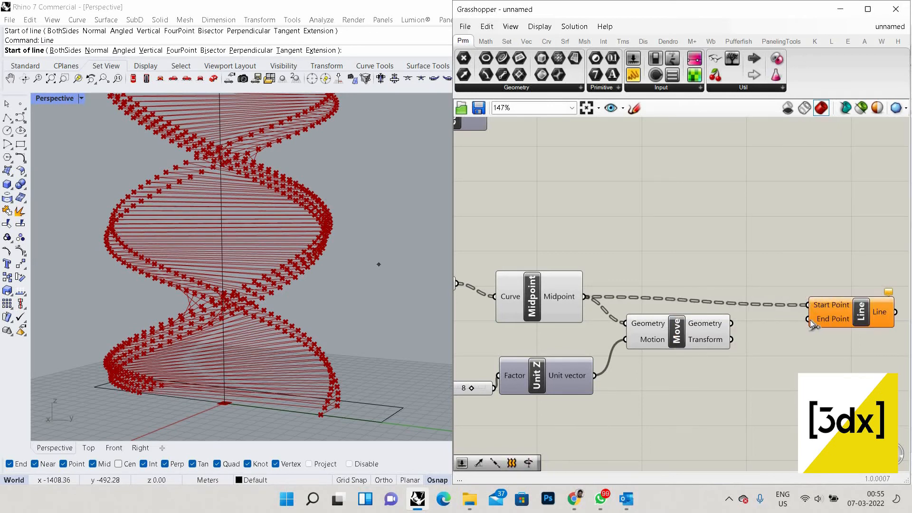
left_click_drag(731, 323, 808, 319)
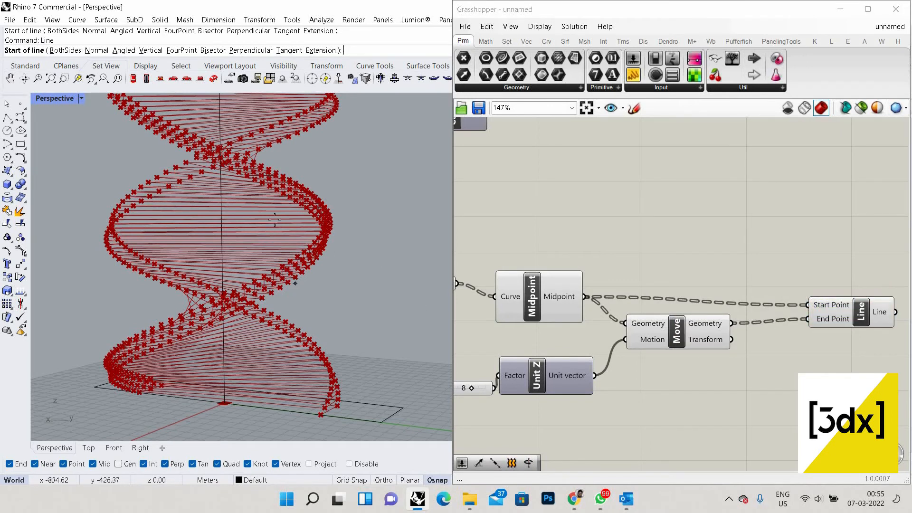
- Set the slider feeding the Unit Z Factor of the midpoint Move to 10, lengthening the vertical lines
scroll(295, 277, "up", 10)
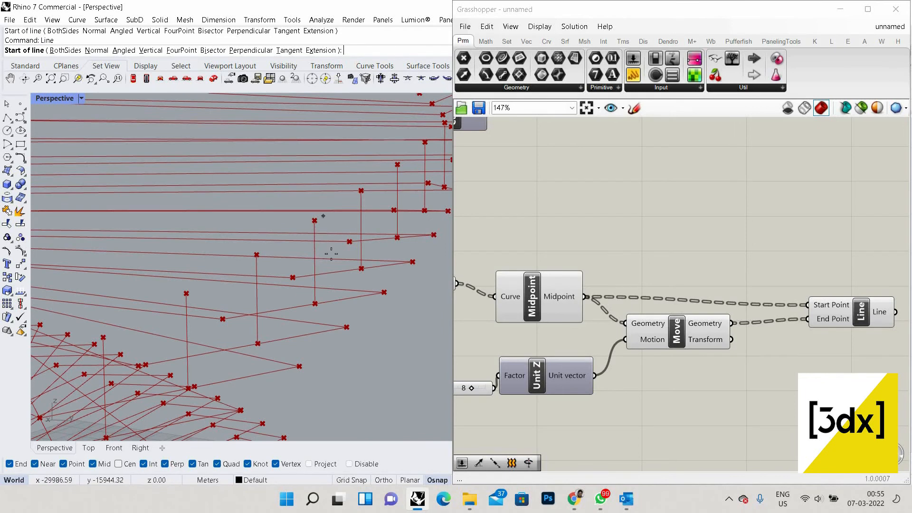
right_click_drag(322, 313, 334, 311, "shift")
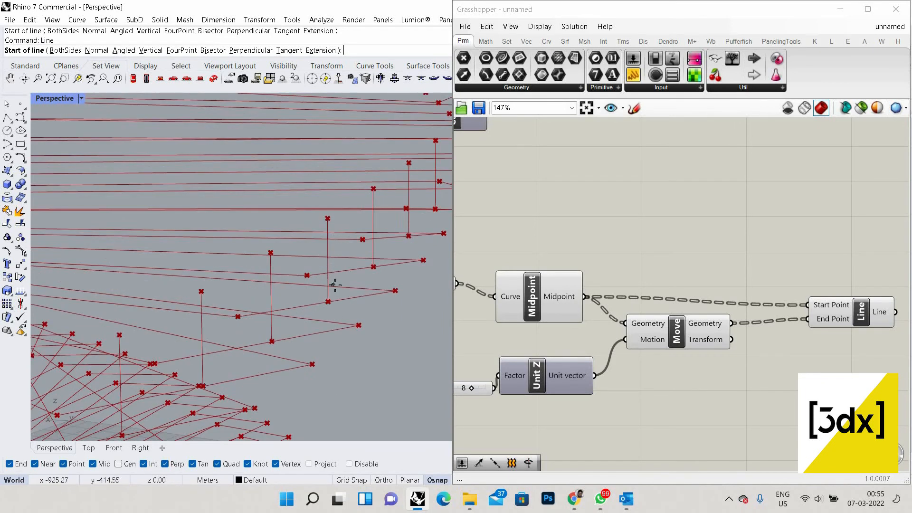
scroll(307, 247, "down", 10)
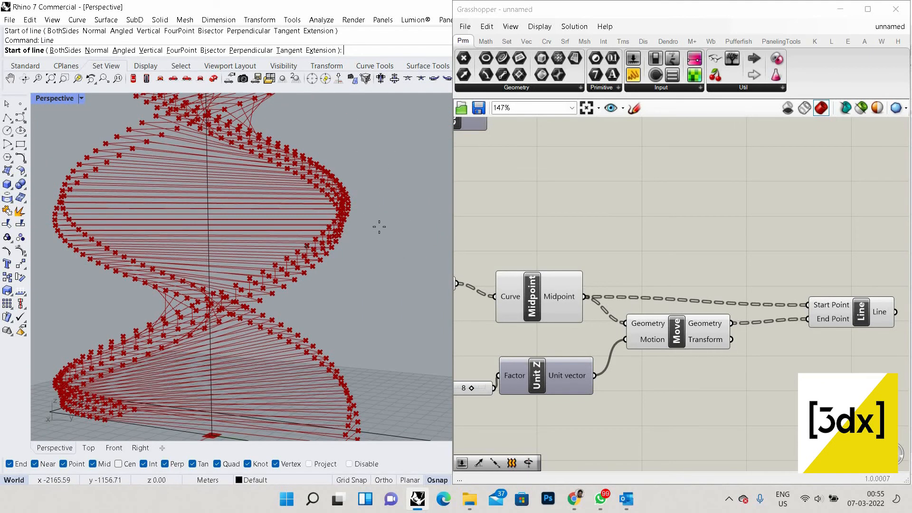
scroll(314, 246, "up", 10)
scroll(624, 368, "down", 2)
right_click_drag(625, 368, 755, 355)
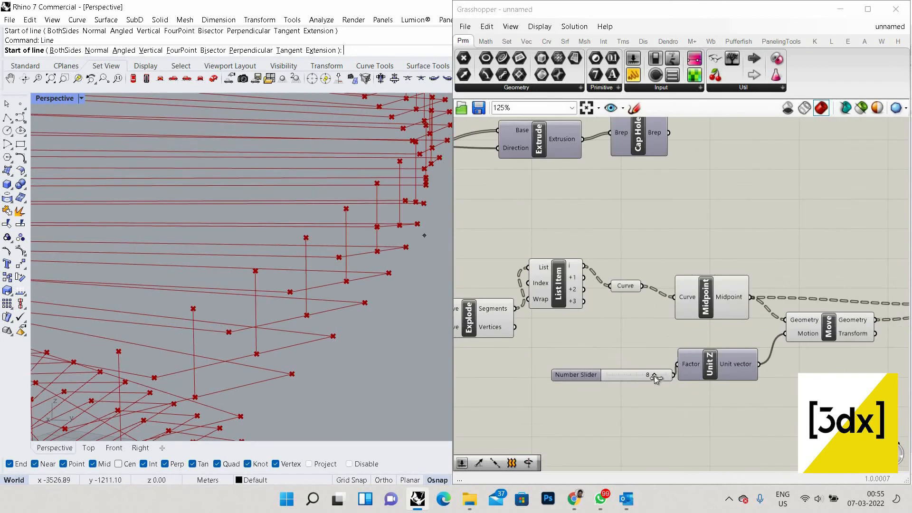
left_click(625, 375)
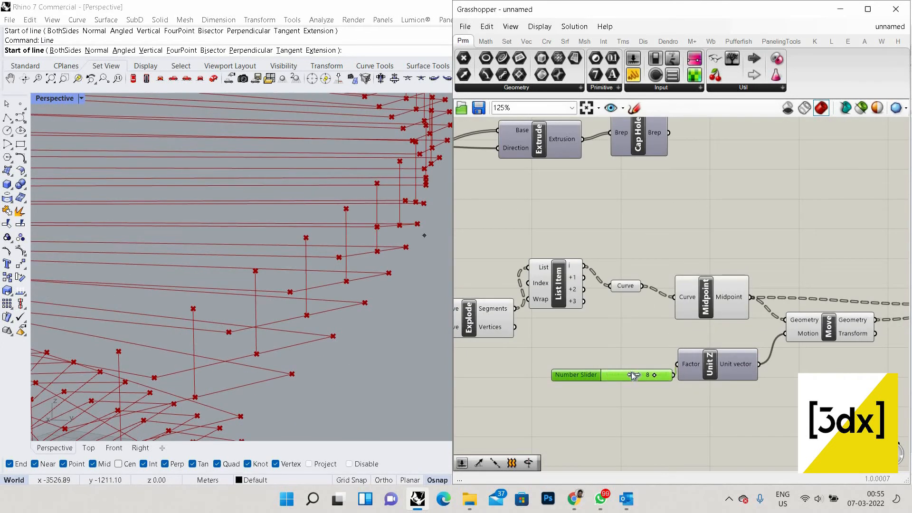
left_click_drag(633, 375, 677, 376)
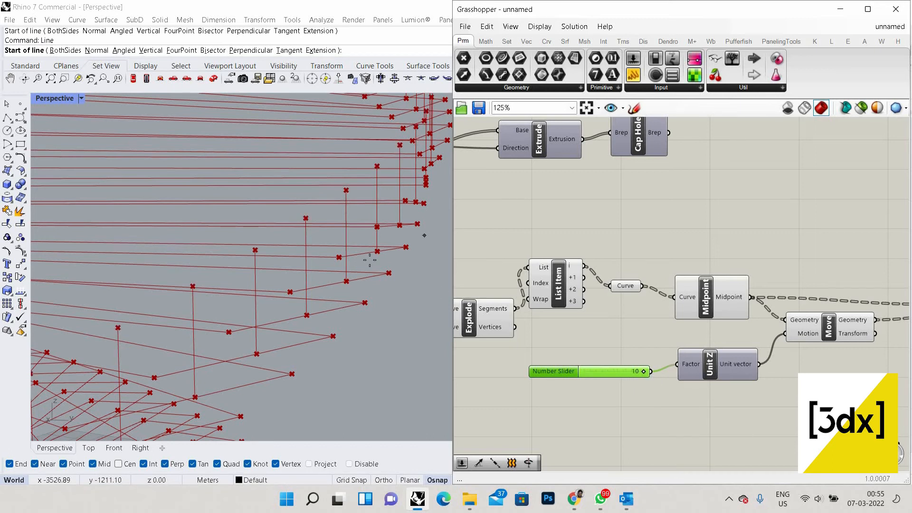
scroll(373, 242, "down", 5)
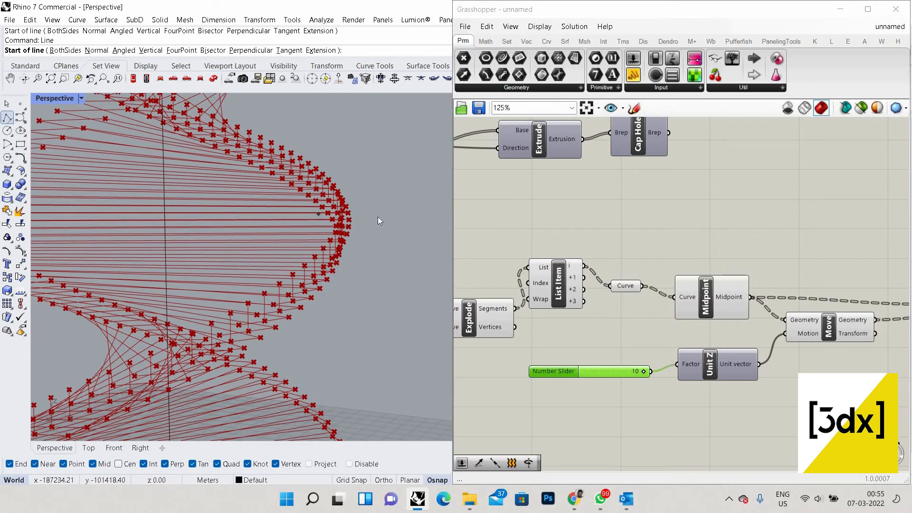
key("Escape")
- Add a Pipe component after Line and connect the Line output to its Curve input
scroll(622, 271, "down", 4)
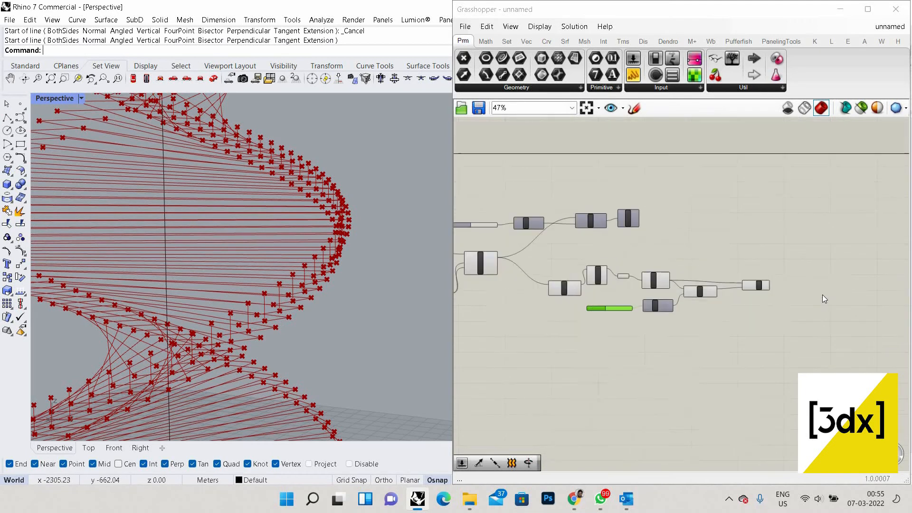
scroll(813, 292, "up", 4)
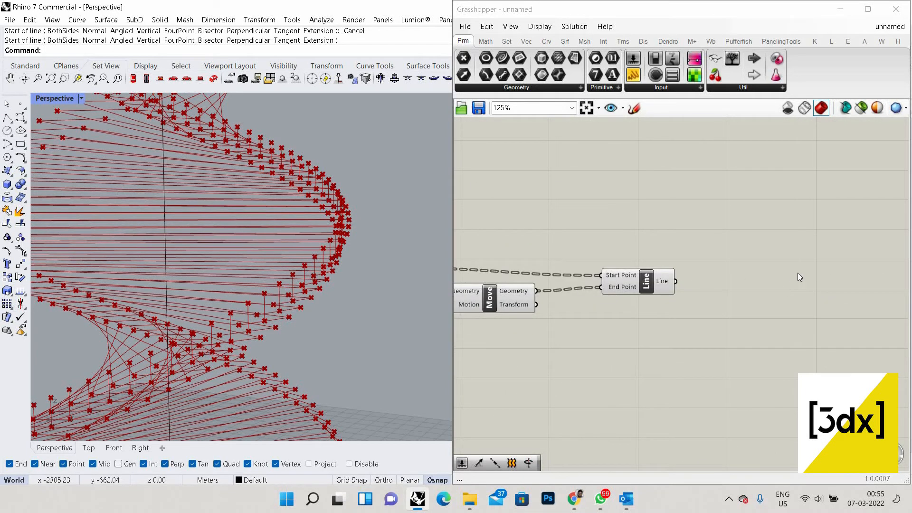
double_click(801, 274)
type("pip")
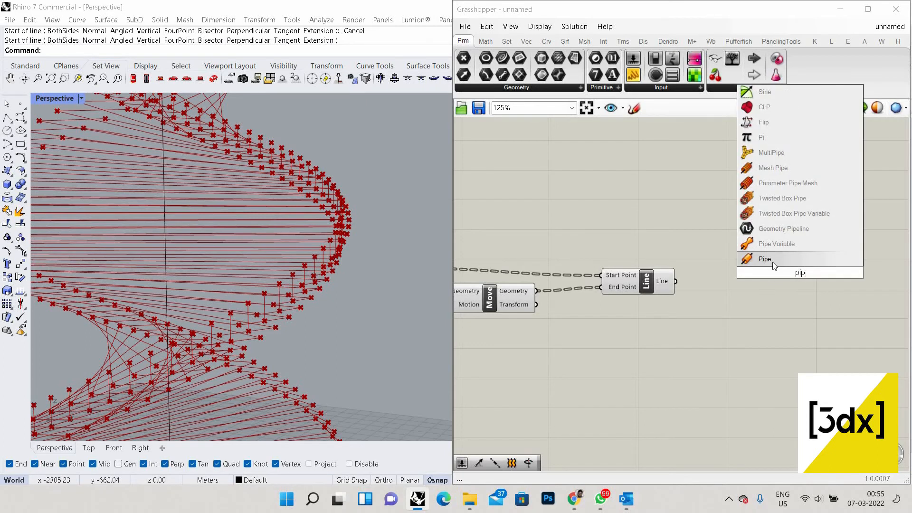
left_click(770, 259)
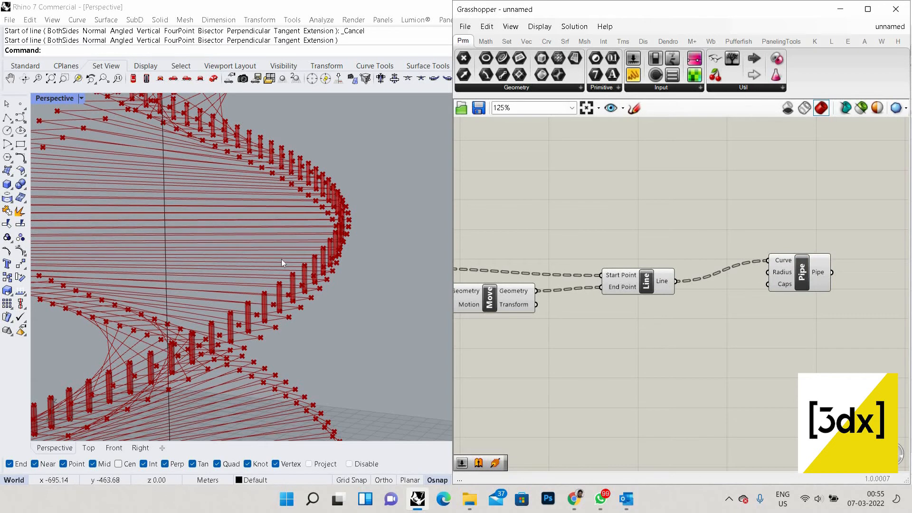
- Add a number slider set to 0.55, connect it to the Pipe's Radius input, and tidy the positions of both components
scroll(281, 259, "up", 3)
double_click(727, 339)
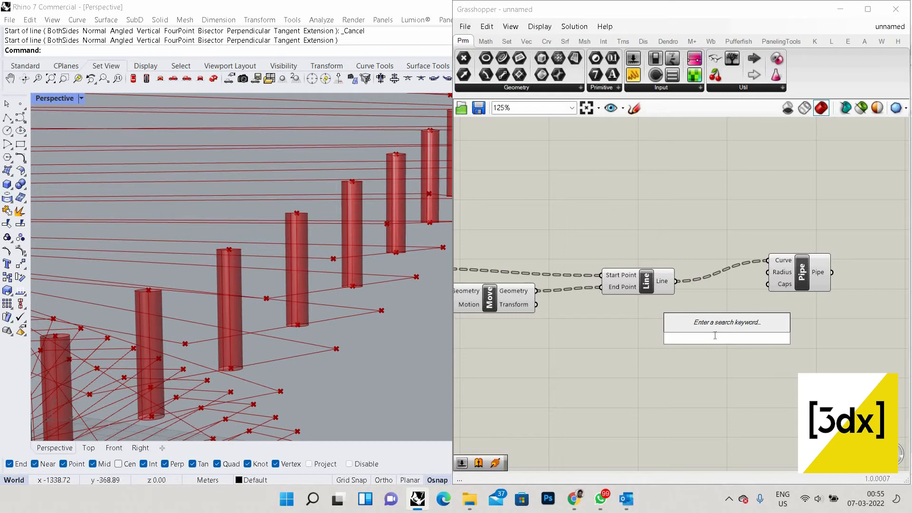
type("0.55")
key("Return")
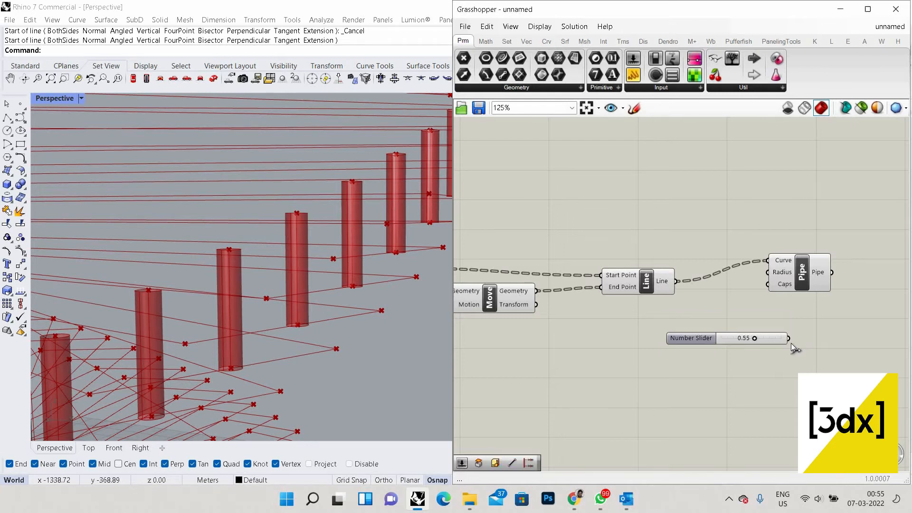
left_click_drag(788, 338, 768, 272)
left_click_drag(826, 274, 852, 272)
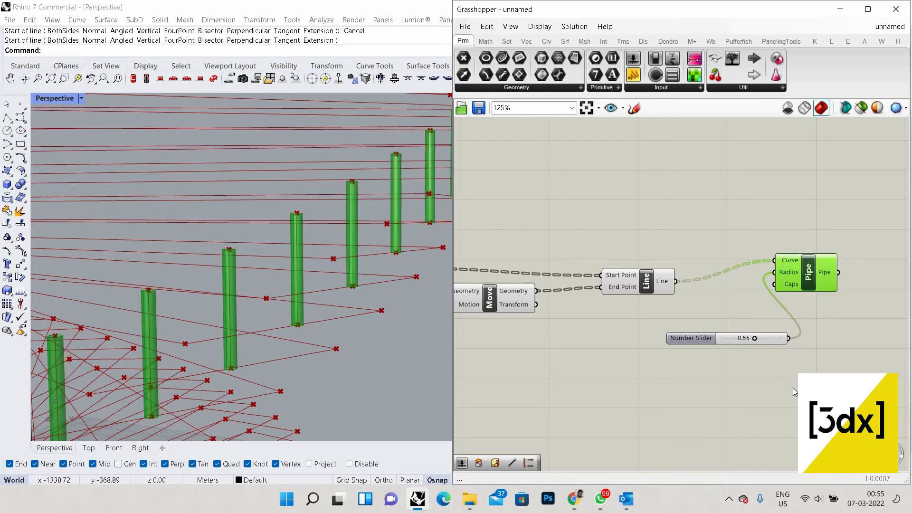
left_click(669, 328)
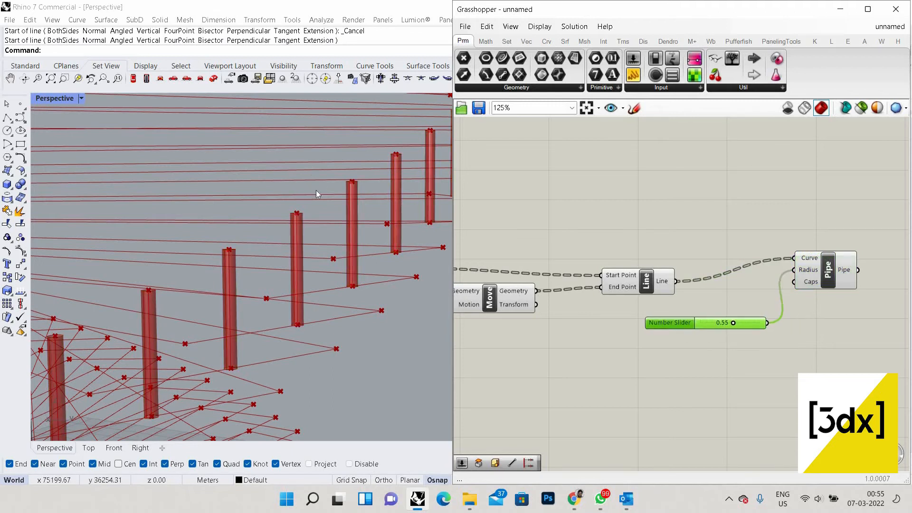
- Turn off the preview of the components from Explode through Line, keeping the Pipe preview on
right_click_drag(350, 364, 337, 236)
right_click(338, 237)
right_click_drag(346, 390, 358, 242)
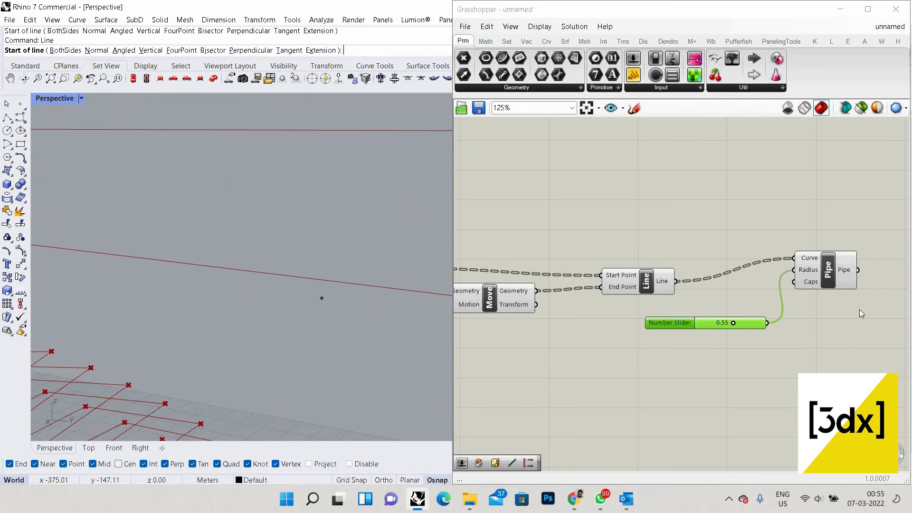
left_click(753, 291)
scroll(755, 256, "down", 2)
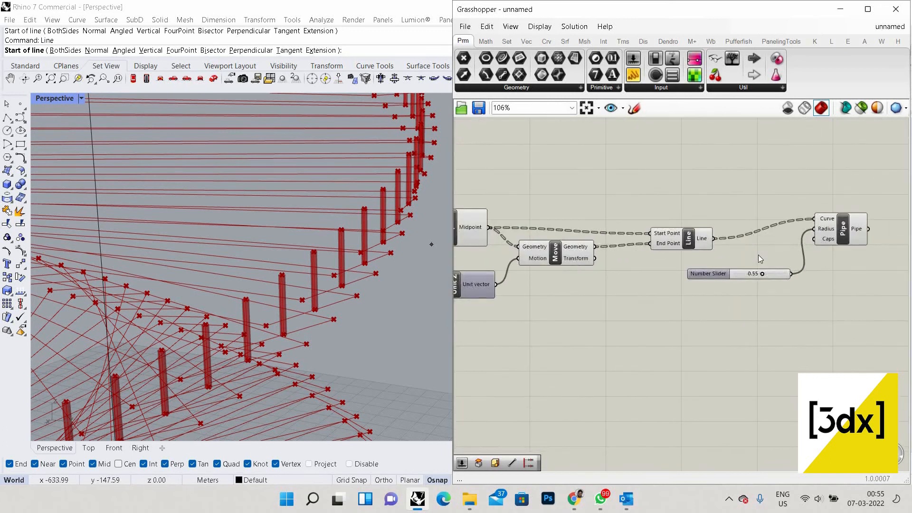
scroll(743, 279, "down", 1)
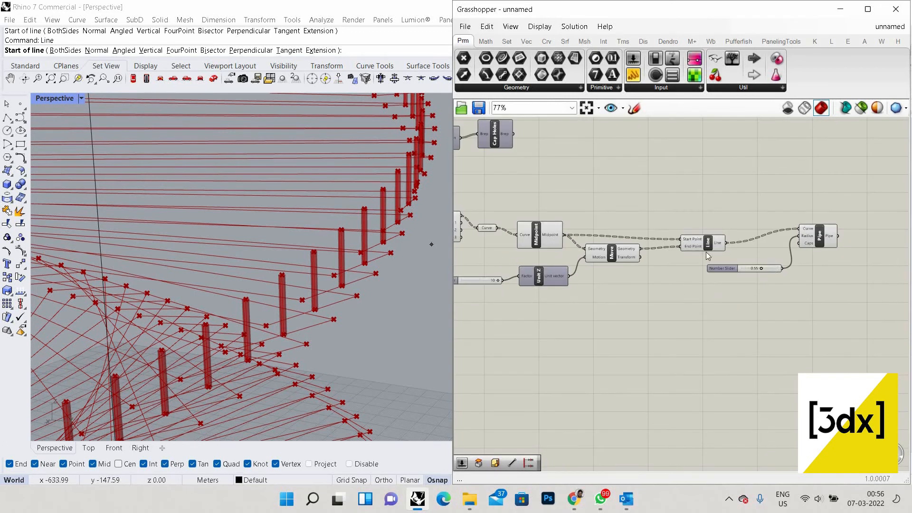
scroll(696, 281, "down", 1)
left_click_drag(729, 209, 464, 281)
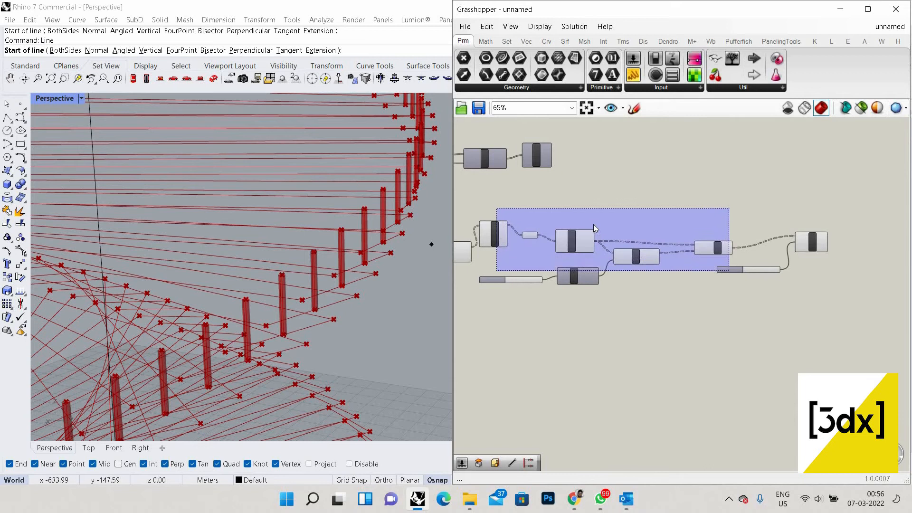
right_click(628, 231)
left_click(656, 249)
left_click(592, 261)
- Turn off the preview of the graph-driven component that supplies the floor outlines to Extrude and Explode
scroll(592, 260, "down", 4)
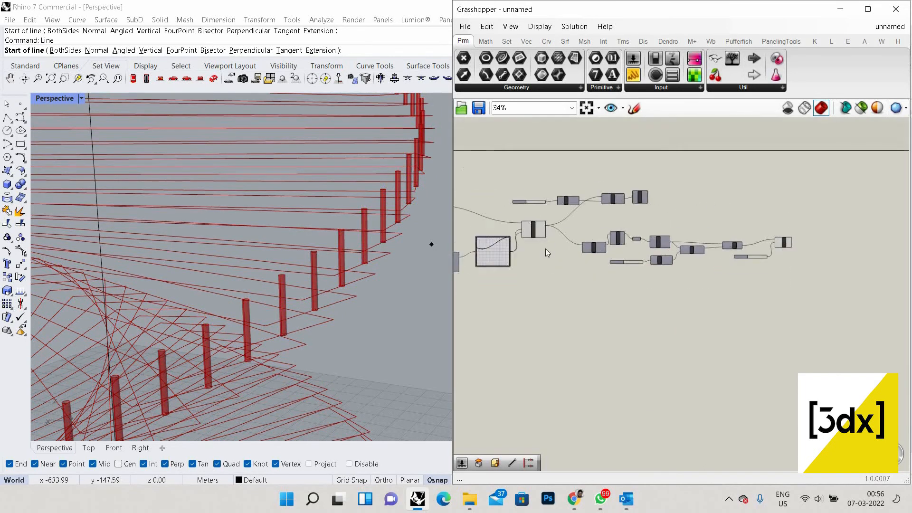
scroll(605, 245, "up", 4)
scroll(605, 266, "down", 2)
right_click_drag(514, 218, 609, 204)
left_click_drag(623, 175, 592, 220)
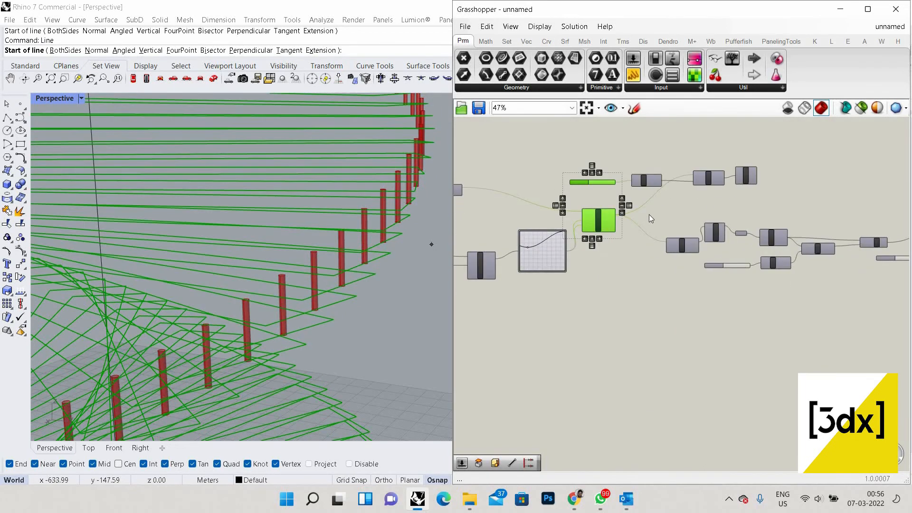
right_click(667, 229)
left_click(684, 235)
- Turn on the preview of the Cap Holes component to display the floor slabs
scroll(767, 178, "up", 3)
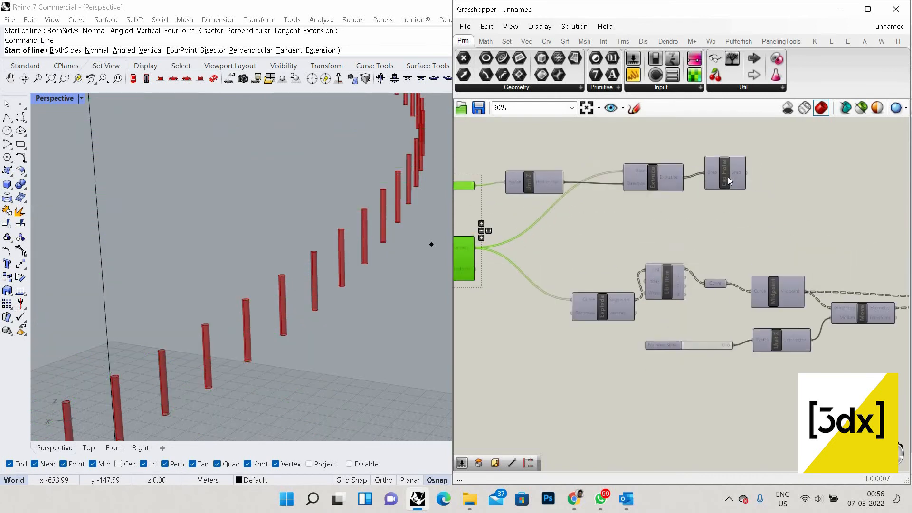
left_click_drag(822, 149, 735, 181)
right_click(768, 149)
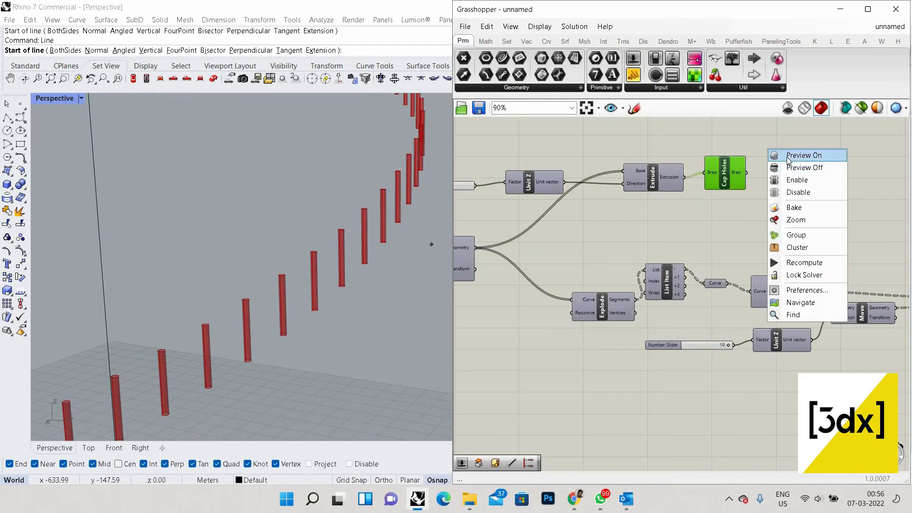
left_click(788, 155)
- Examine how the vertical pipes sit against the short edges of the floor slabs, from afar and up close
scroll(401, 279, "down", 8)
right_click_drag(401, 279, 369, 262)
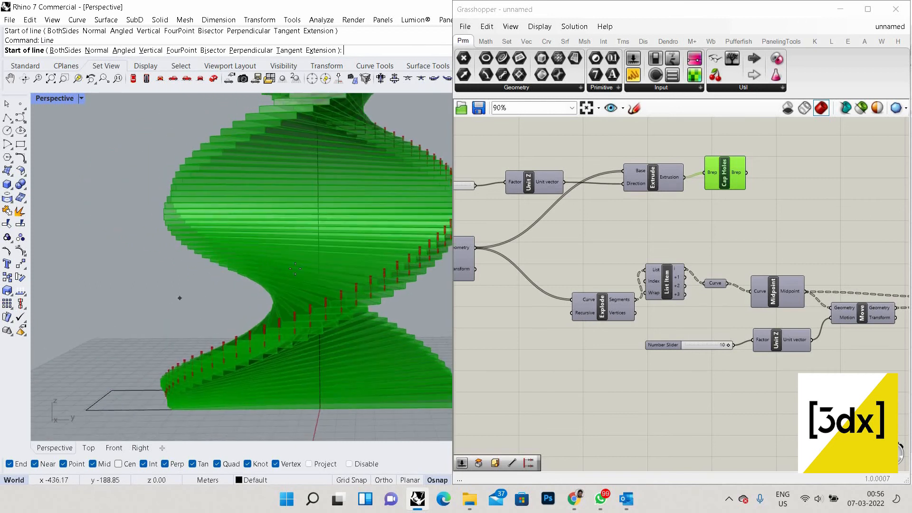
scroll(364, 261, "up", 8)
scroll(364, 261, "down", 6)
scroll(262, 263, "up", 6)
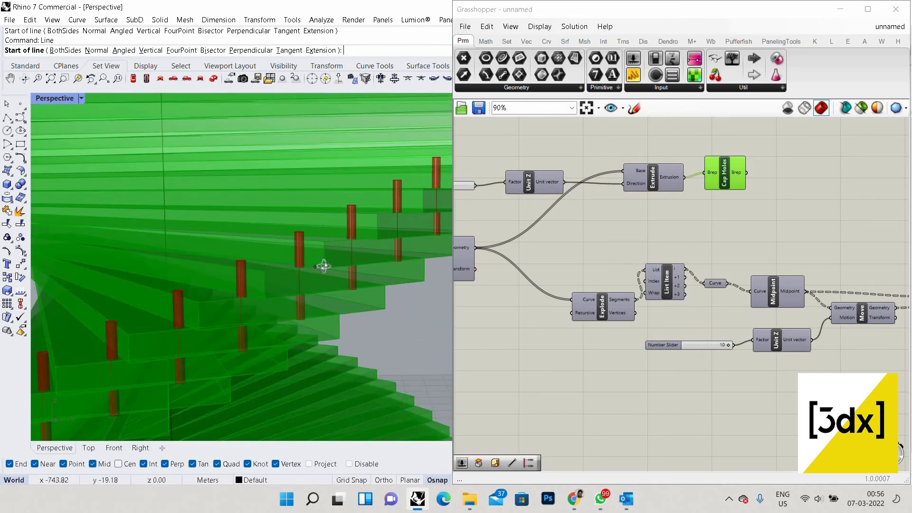
scroll(322, 265, "down", 6)
scroll(374, 295, "up", 3)
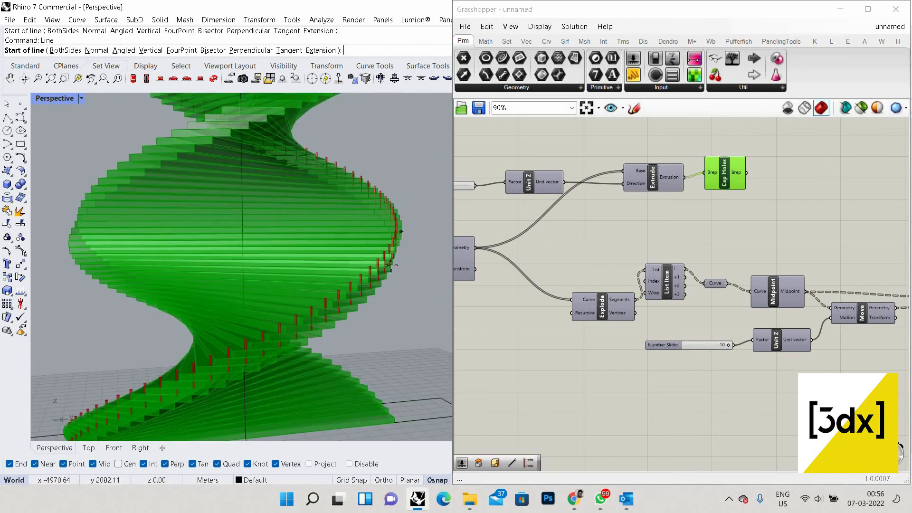
scroll(374, 295, "up", 5)
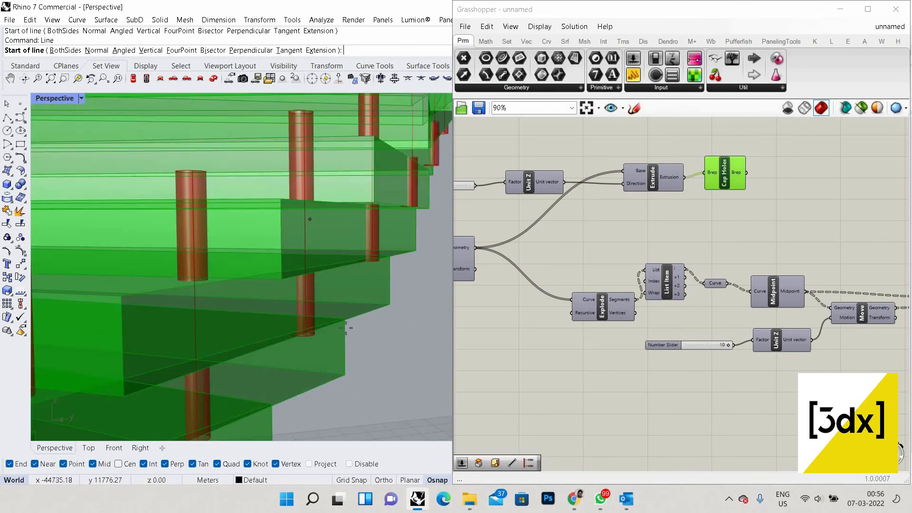
scroll(675, 295, "down", 4)
scroll(869, 310, "up", 6)
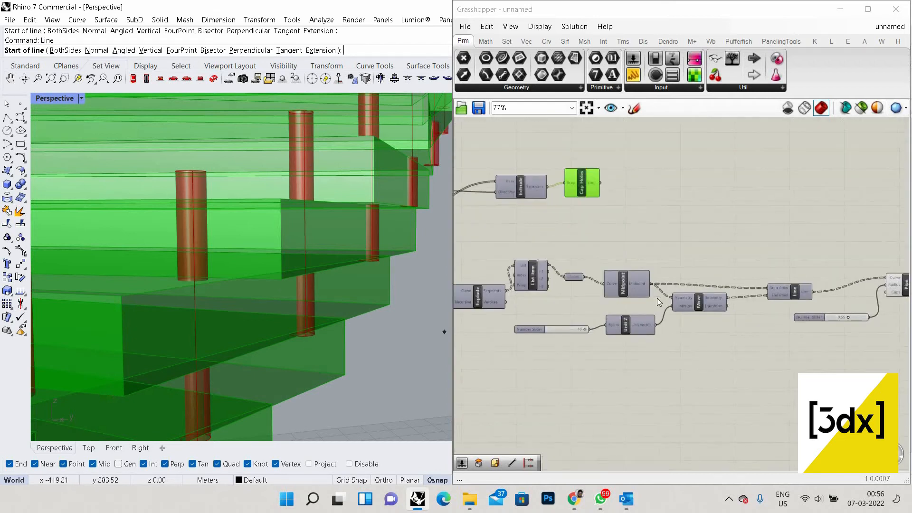
- Replace the number slider driving the Unit Z factor with a new slider set to 20
left_click_drag(668, 320, 682, 340)
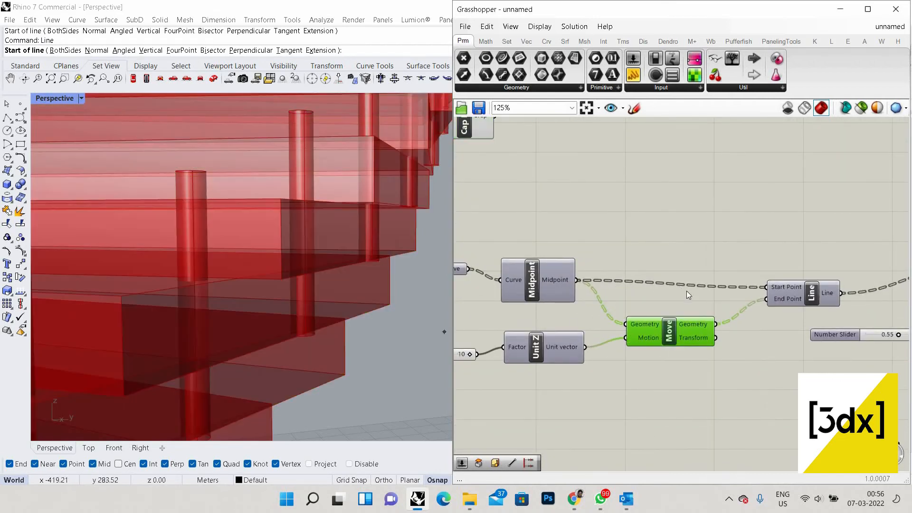
scroll(526, 323, "down", 2)
left_click(526, 321)
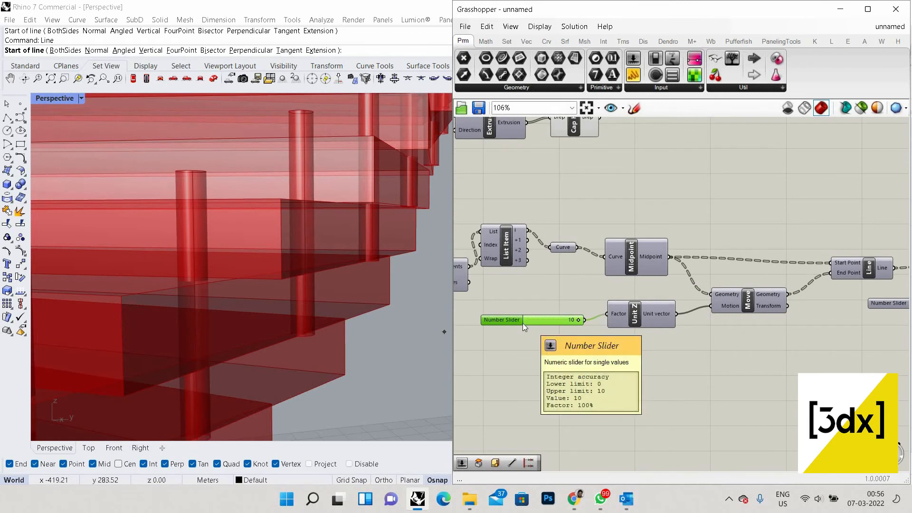
key("Delete")
double_click(522, 323)
type("2")
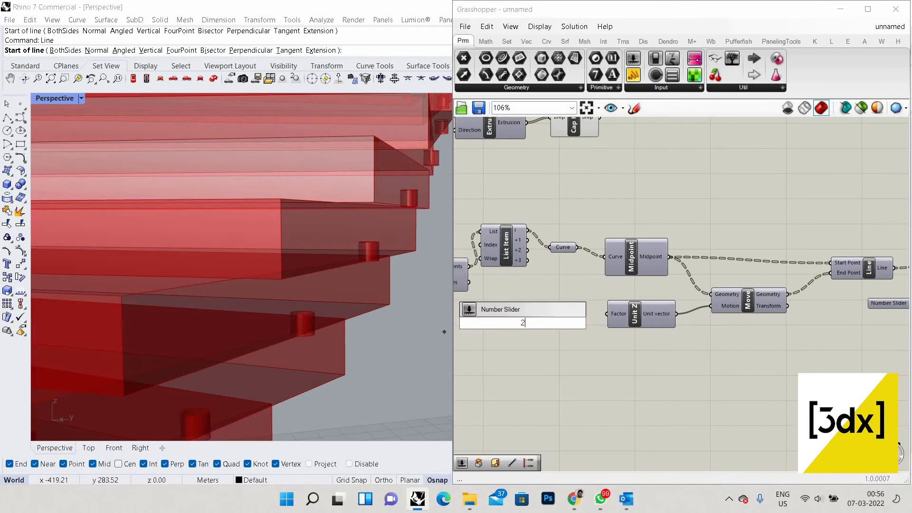
type("0")
key("Return")
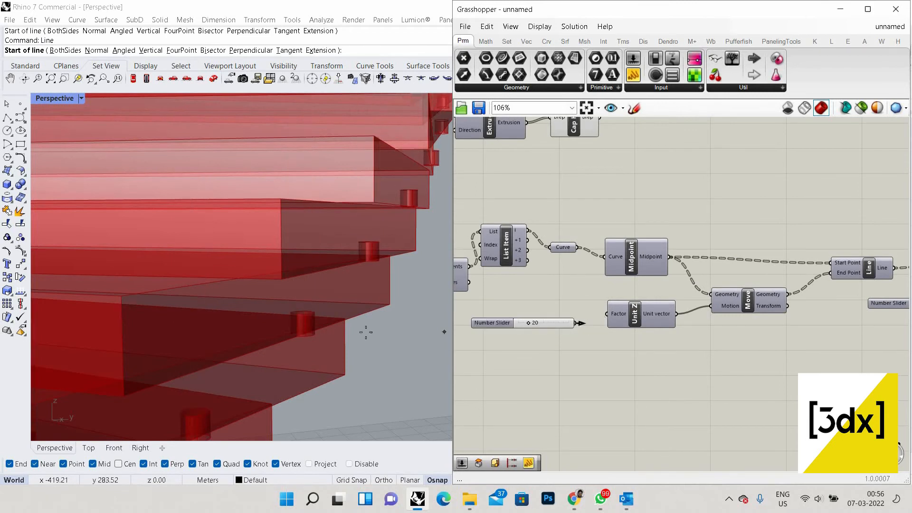
left_click_drag(583, 323, 607, 314)
scroll(260, 345, "down", 5)
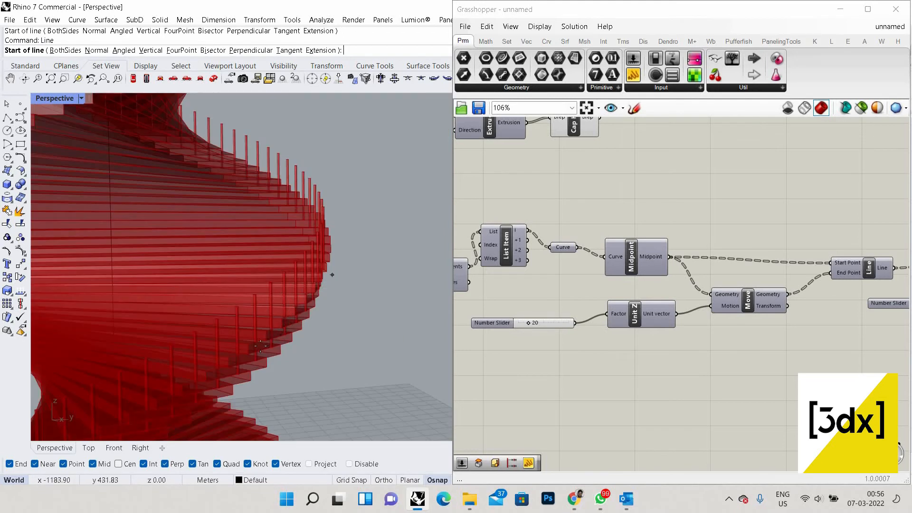
scroll(251, 342, "up", 5)
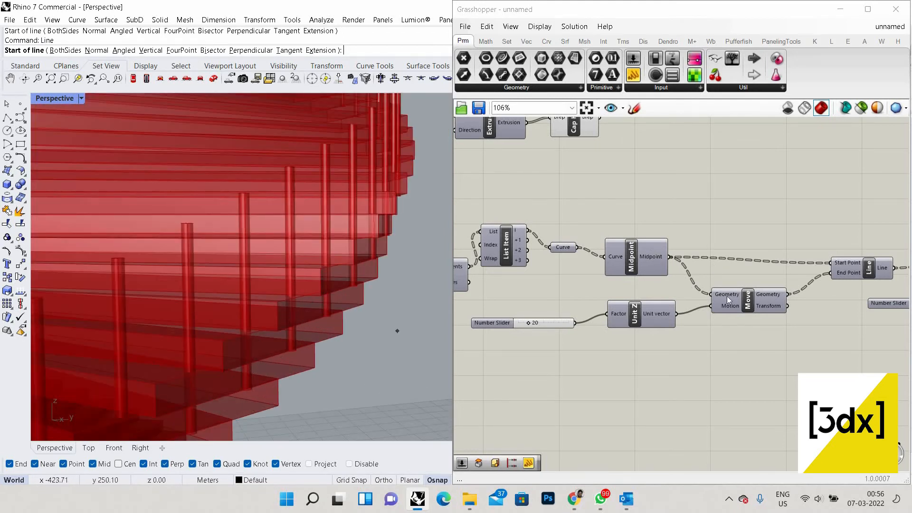
- Duplicate the Move and Unit Z components, and wire the copied Unit Z vector into the copied Move's Motion input
left_click(748, 304)
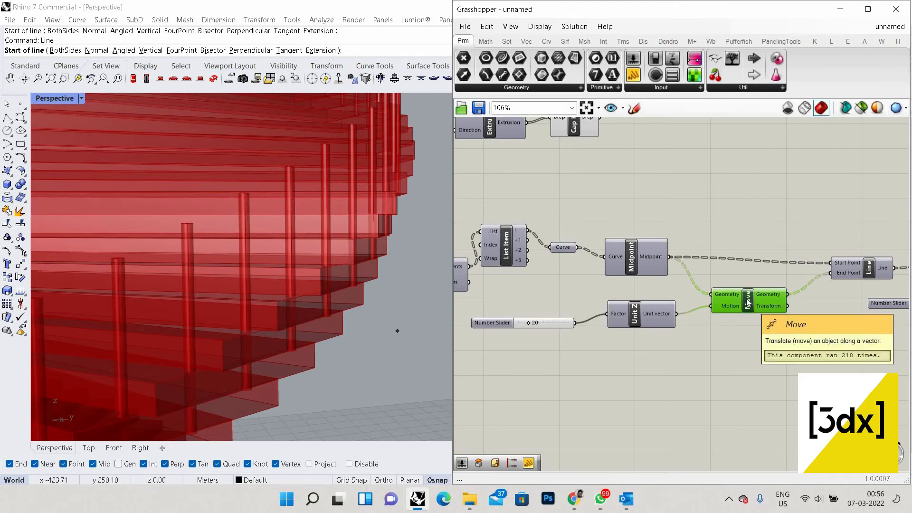
key("ctrl+c")
key("ctrl+v")
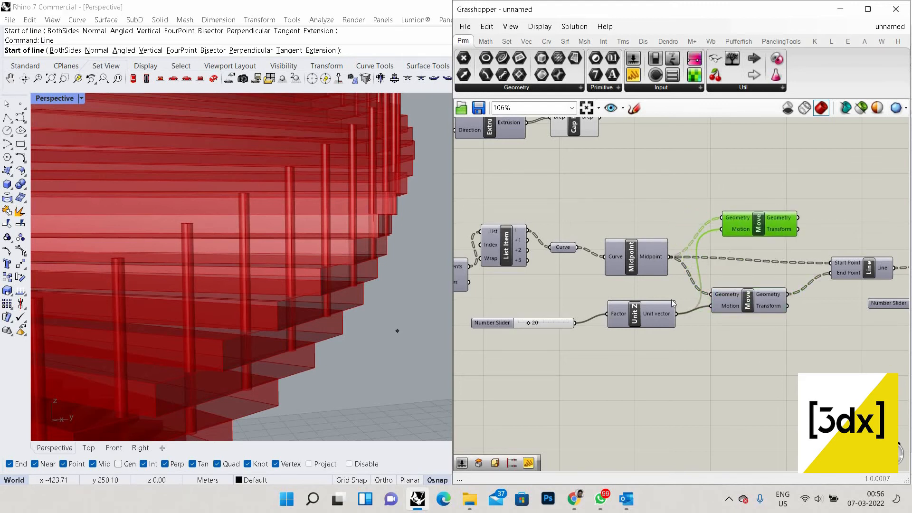
left_click(640, 310)
key("ctrl+c")
key("ctrl+v")
left_click_drag(670, 328, 670, 198)
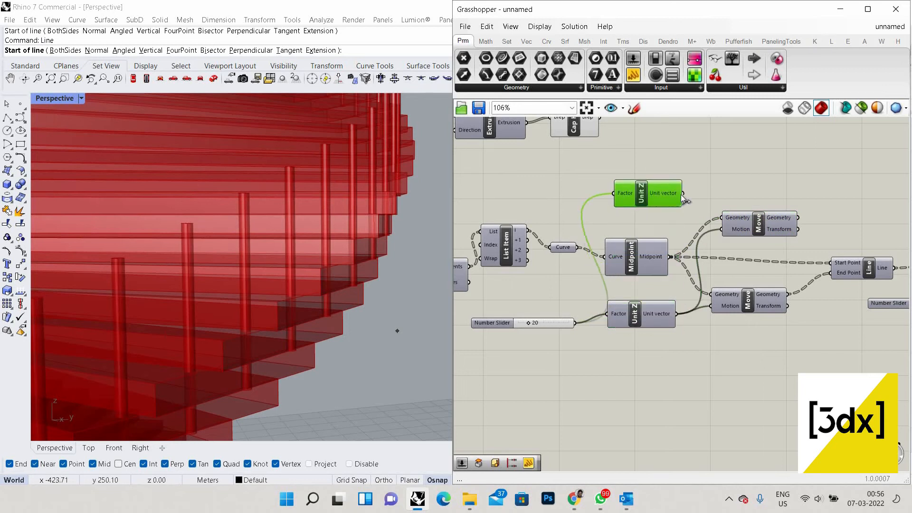
left_click_drag(722, 229, 625, 195)
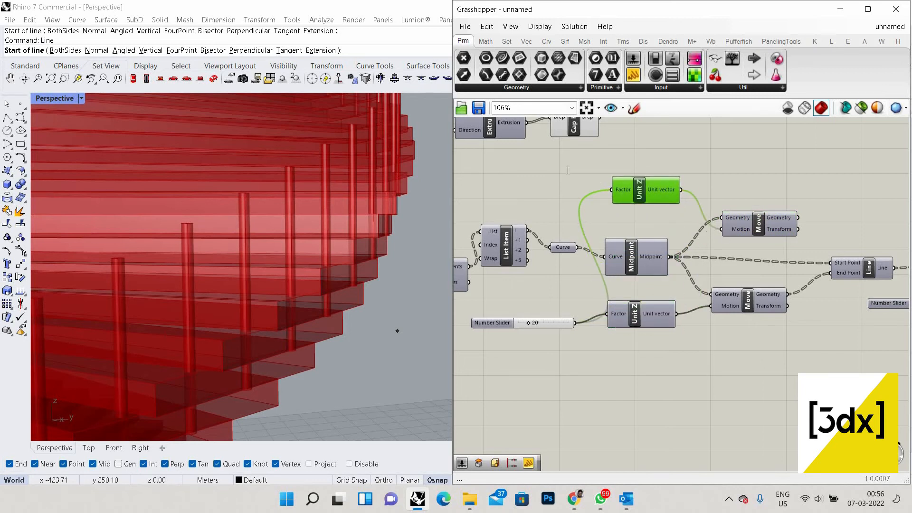
- Drive the copied Unit Z factor with a new slider set to 3, and feed the copied Move's geometry into the Line's Start Point
double_click(566, 170)
type("3")
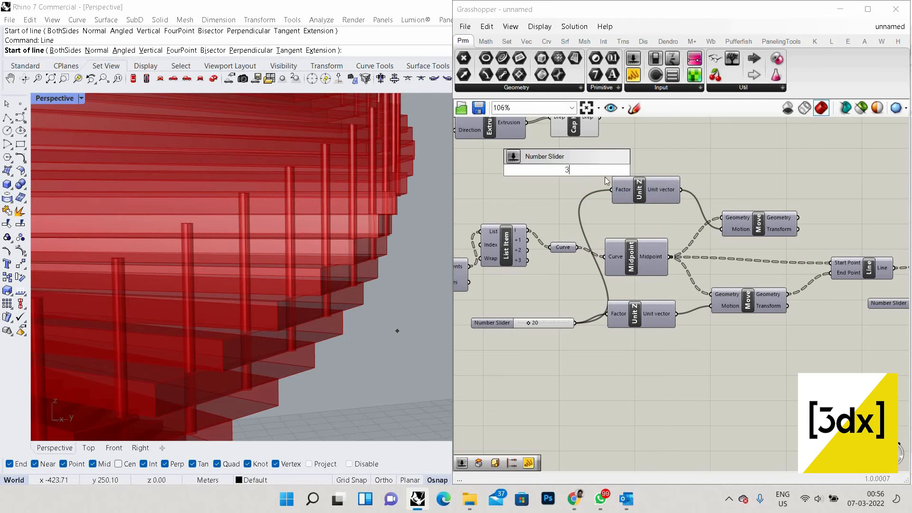
key("Return")
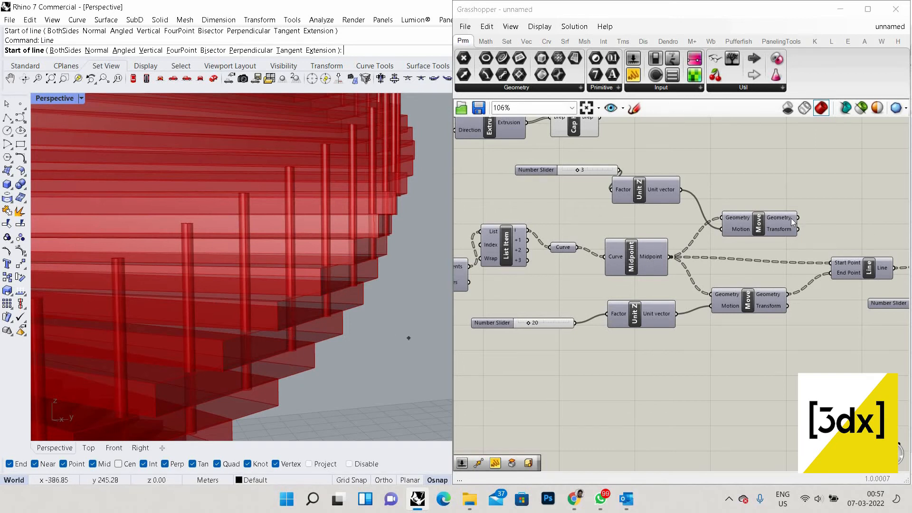
left_click_drag(799, 218, 831, 263)
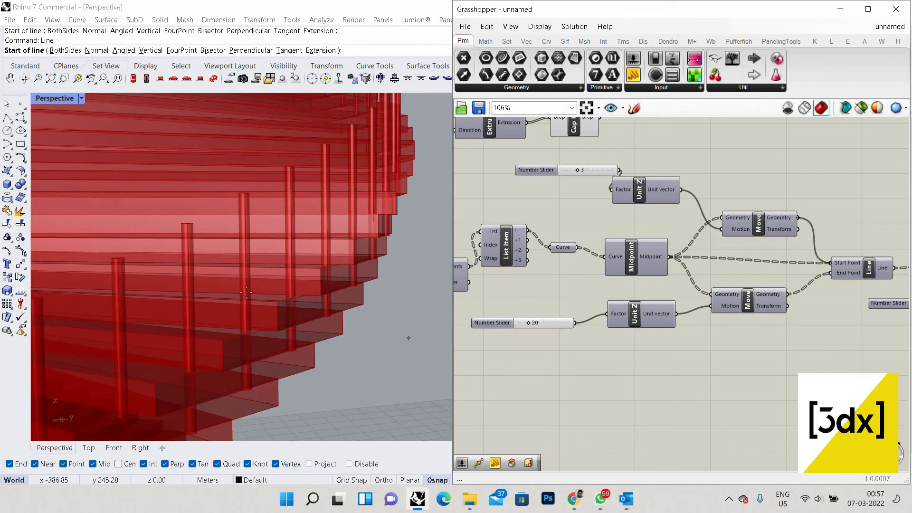
- Examine how the raised pipes rise between the floor slabs, over the whole tower and up close
scroll(311, 283, "down", 5)
scroll(307, 292, "up", 3)
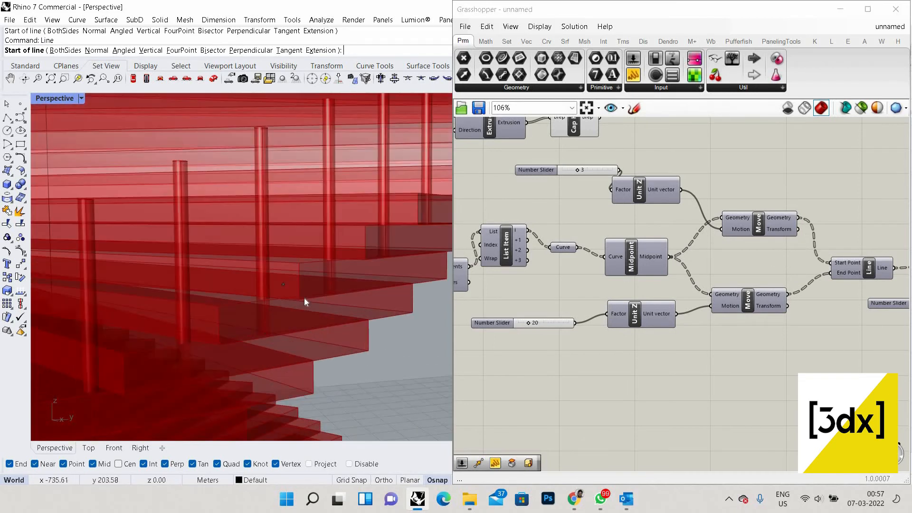
scroll(304, 298, "down", 5)
scroll(323, 309, "down", 5)
key("Escape")
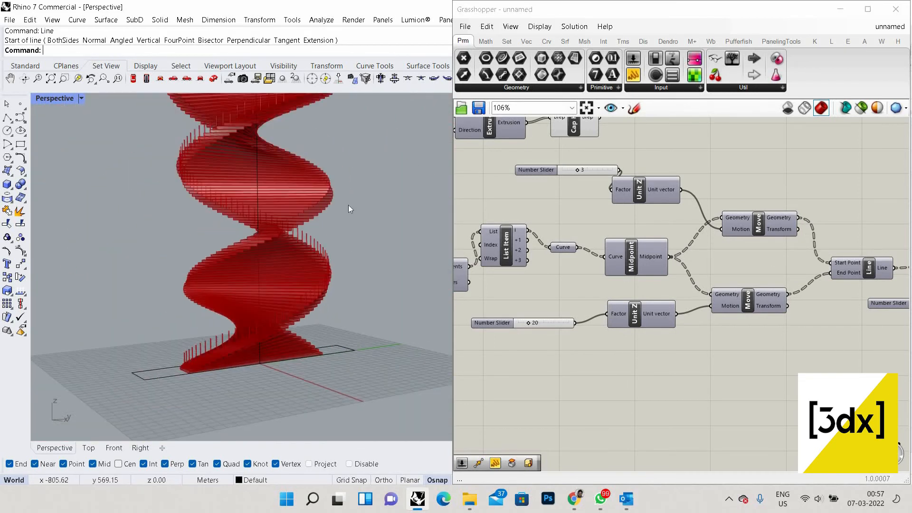
scroll(329, 192, "up", 3)
scroll(328, 192, "down", 3)
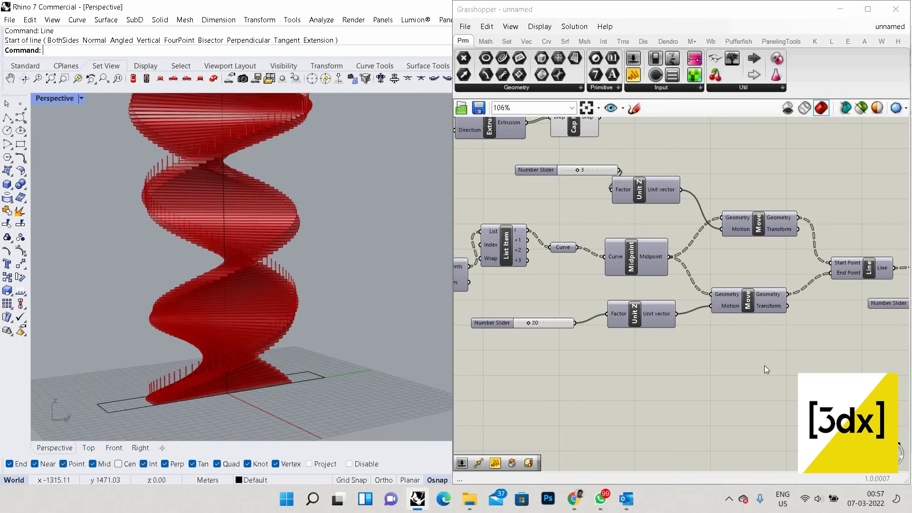
left_click(765, 366)
scroll(818, 276, "down", 3)
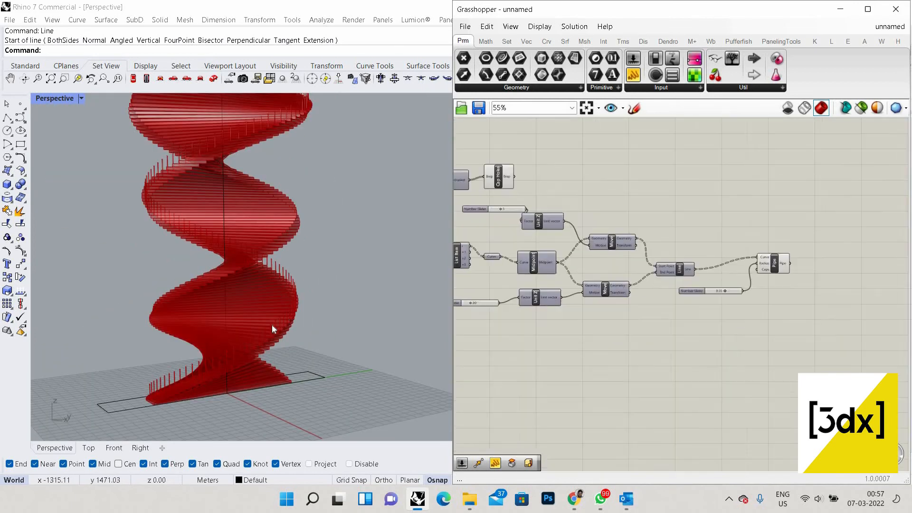
scroll(278, 304, "up", 2)
scroll(278, 305, "down", 3)
right_click(278, 304)
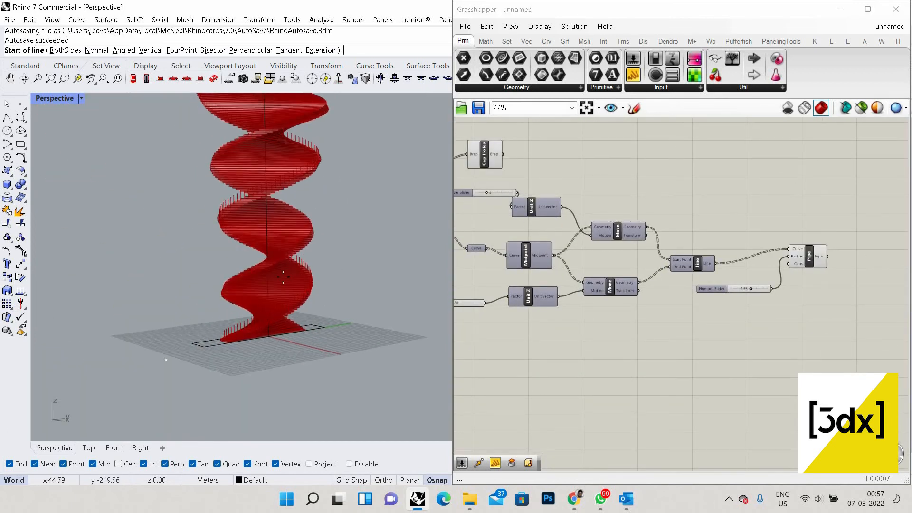
scroll(295, 281, "up", 5)
scroll(295, 281, "down", 5)
scroll(338, 296, "up", 2)
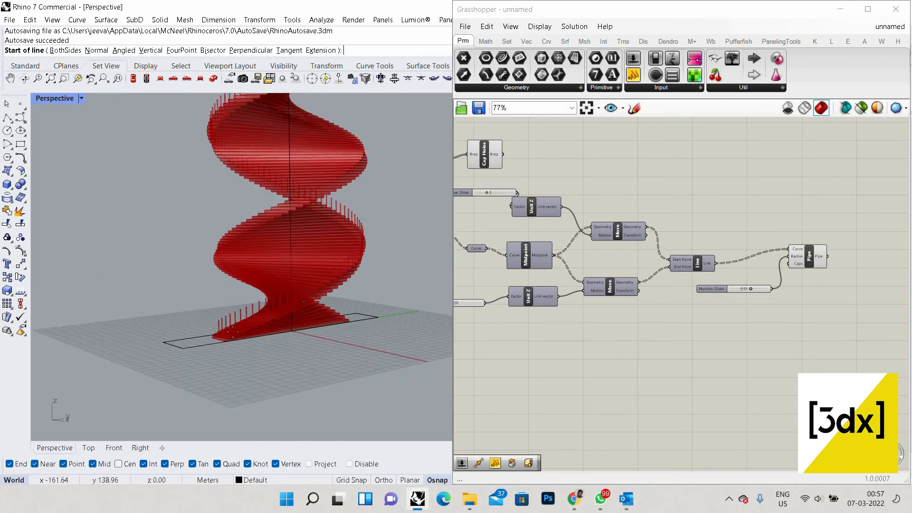
scroll(409, 330, "up", 5)
scroll(398, 335, "down", 5)
key("Escape")
scroll(401, 345, "up", 2)
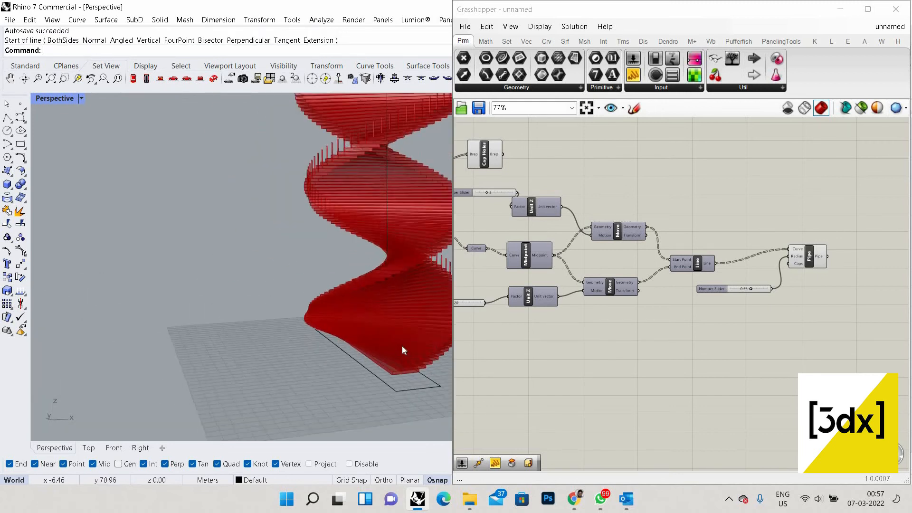
scroll(357, 337, "up", 5)
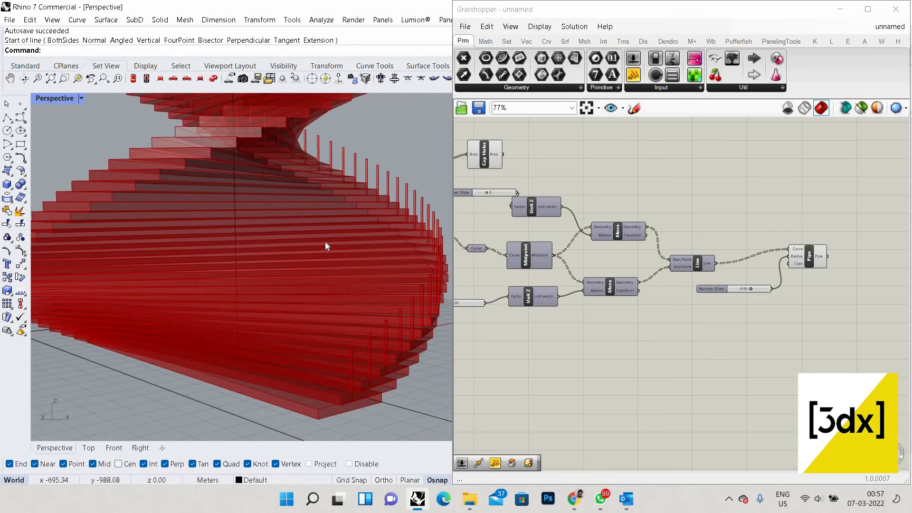
scroll(325, 241, "down", 5)
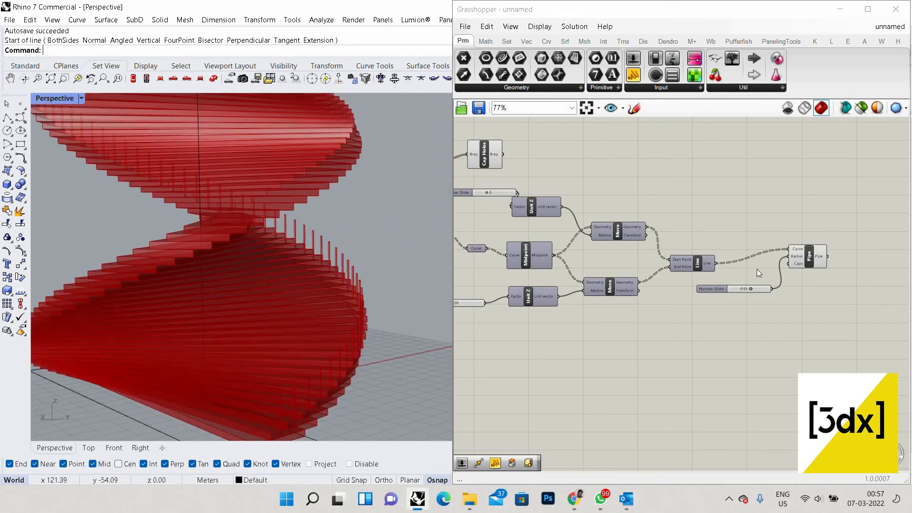
- Add a Flip Matrix component and feed it the geometry of the Move that supplies the Line's End Point
scroll(766, 283, "up", 1)
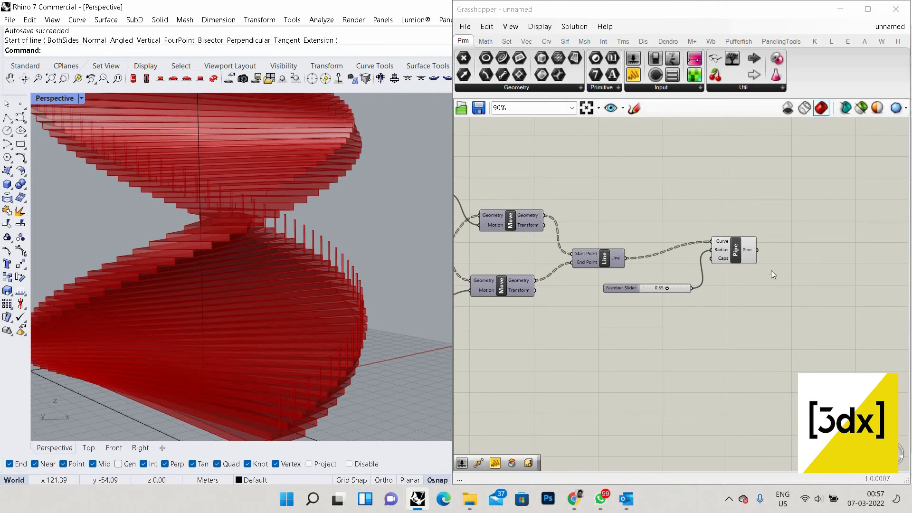
scroll(646, 288, "down", 1)
scroll(637, 350, "up", 4)
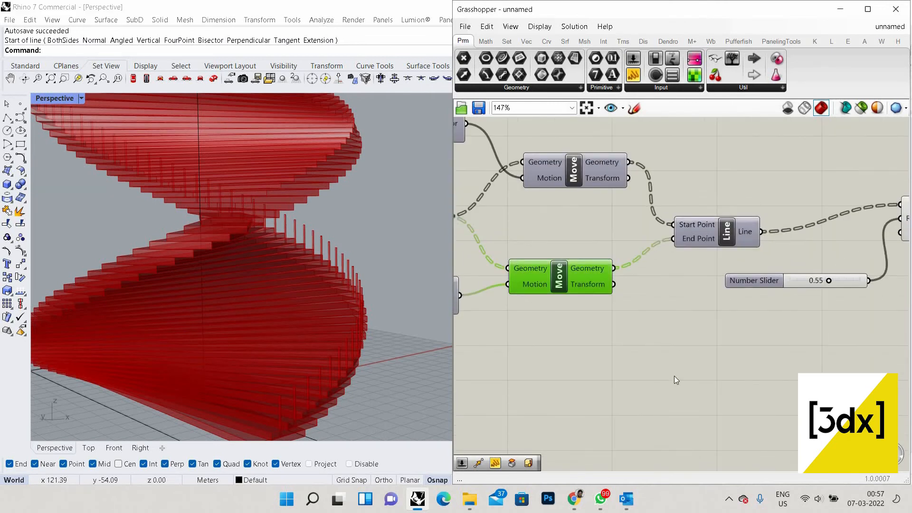
double_click(694, 381)
type("flip")
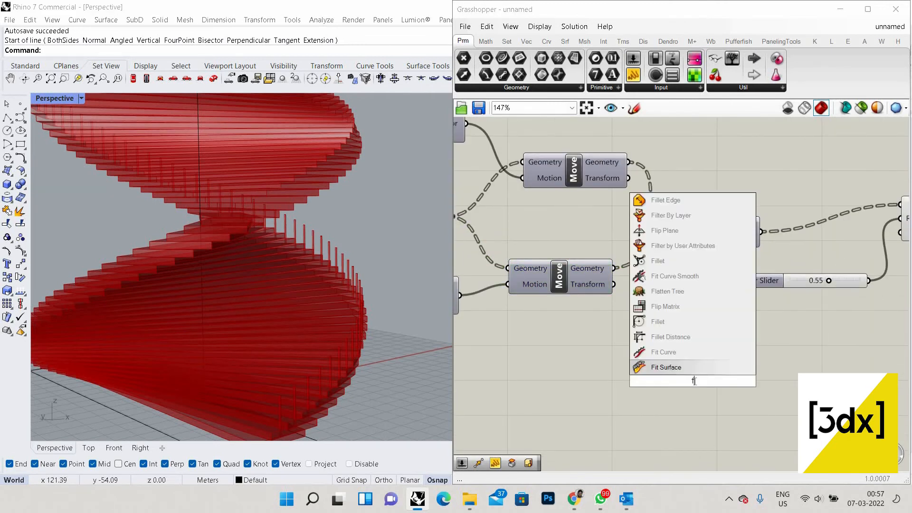
left_click(684, 354)
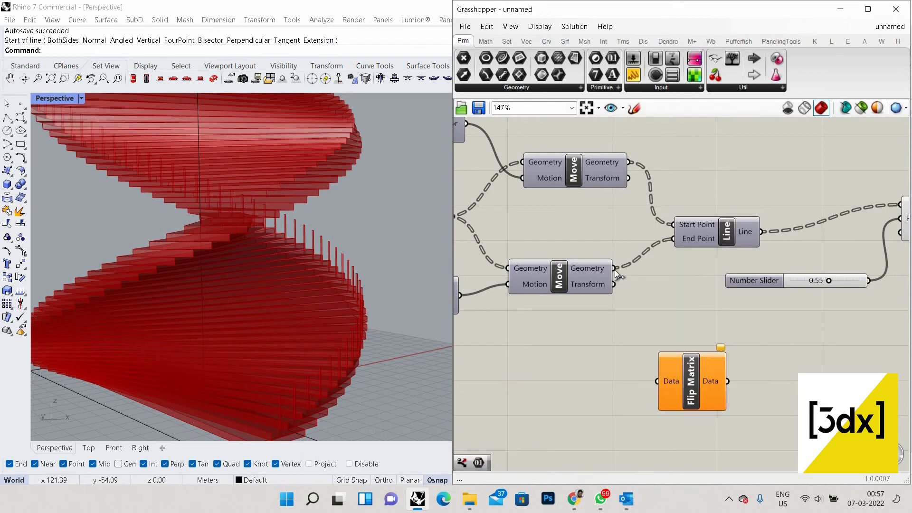
left_click_drag(615, 270, 657, 381)
- Add a Dispatch component and connect the Flip Matrix data to its List input
scroll(708, 382, "down", 1)
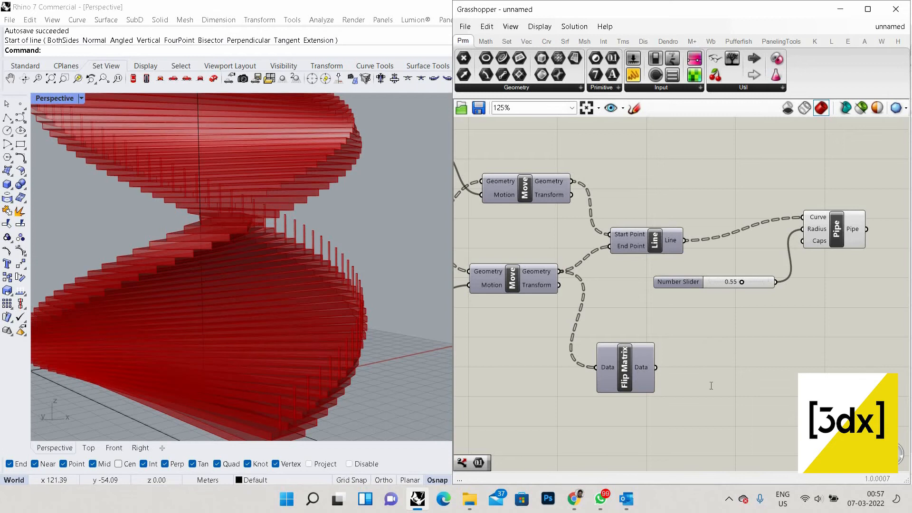
double_click(712, 386)
type("dis")
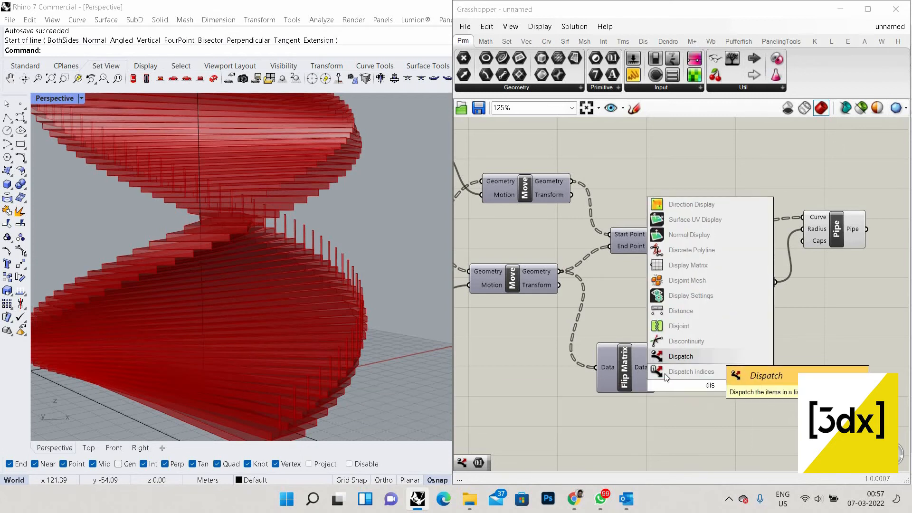
key("Return")
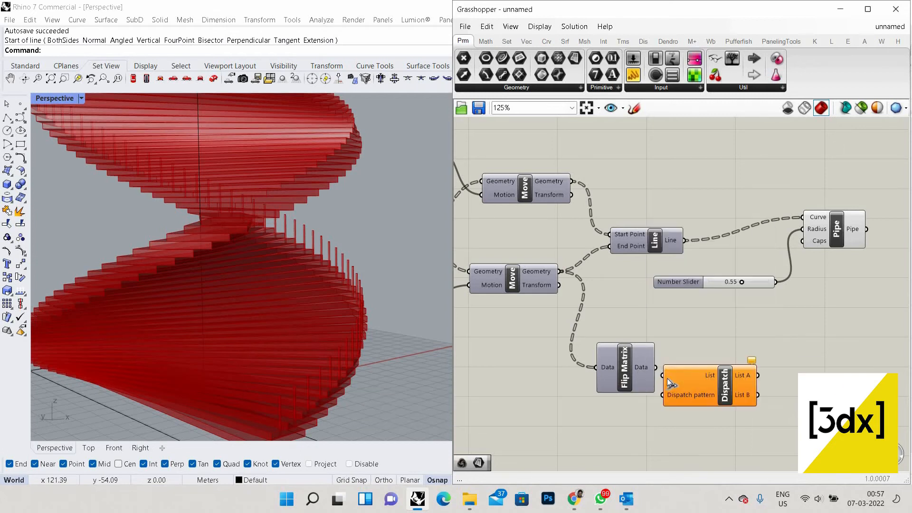
left_click_drag(656, 367, 724, 395)
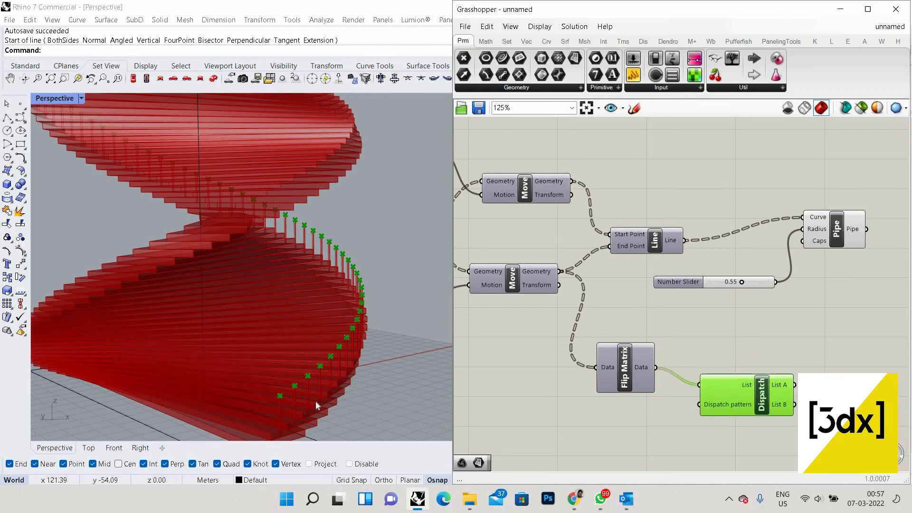
- Examine the points at the upper ends of the pipes, highlighting the Move component that generates them
left_click(284, 325)
scroll(264, 360, "up", 4)
scroll(286, 331, "down", 4)
scroll(240, 349, "up", 4)
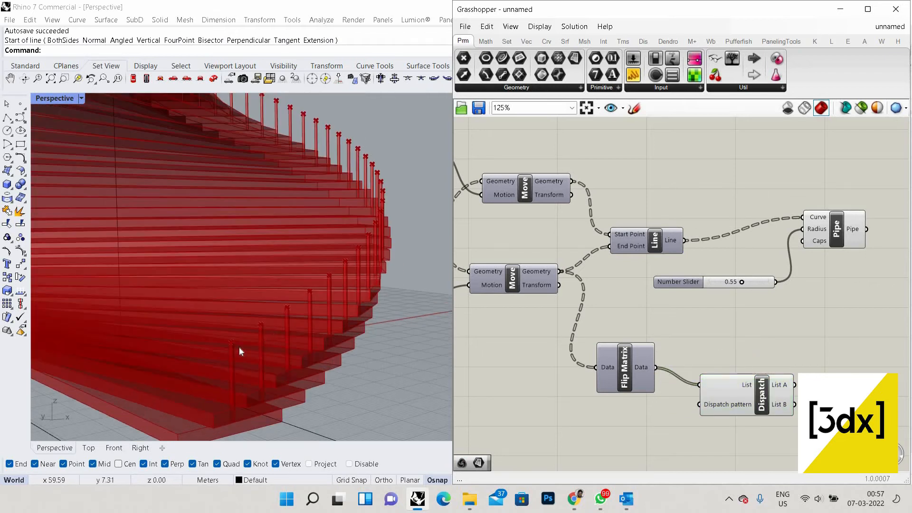
left_click(519, 284)
scroll(223, 348, "up", 4)
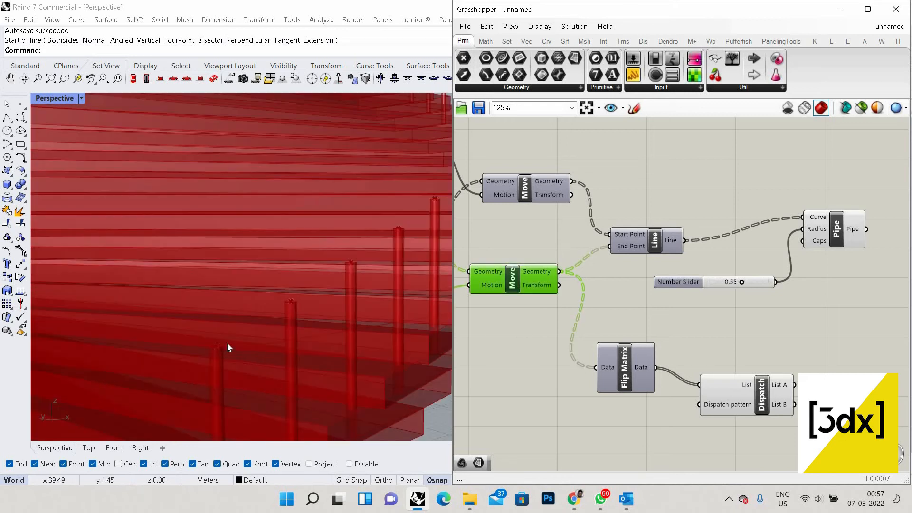
scroll(295, 311, "down", 4)
scroll(329, 328, "up", 2)
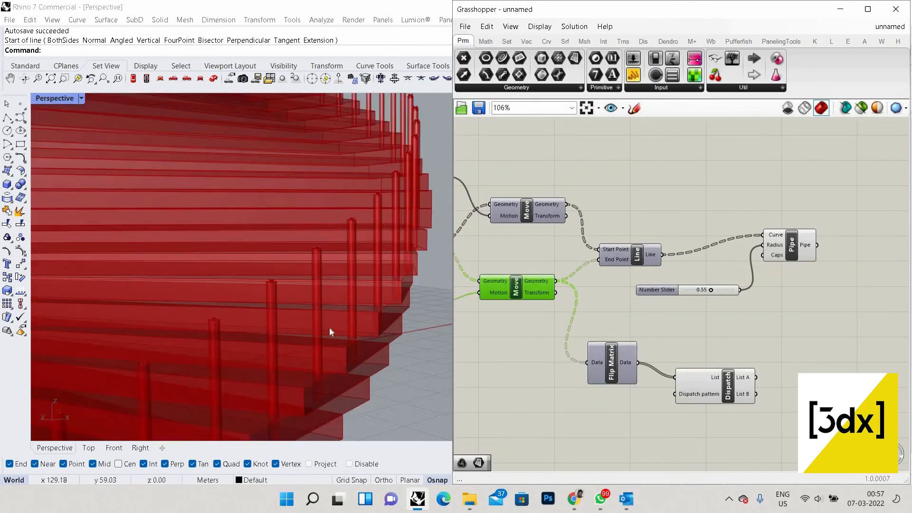
scroll(295, 200, "down", 2)
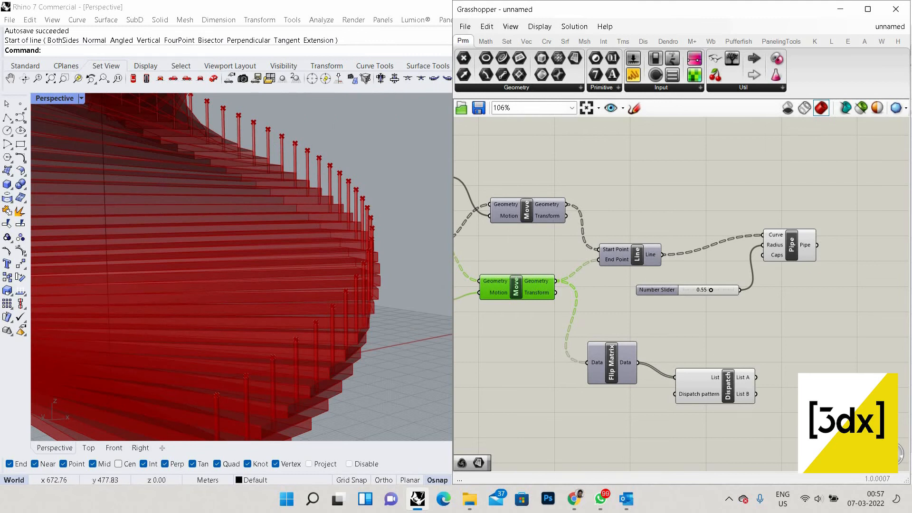
scroll(759, 386, "down", 2)
scroll(760, 387, "up", 2)
- Add a Weave component and connect Dispatch List A to Stream 0 and List B to Stream 1
scroll(759, 386, "up", 2)
double_click(760, 386)
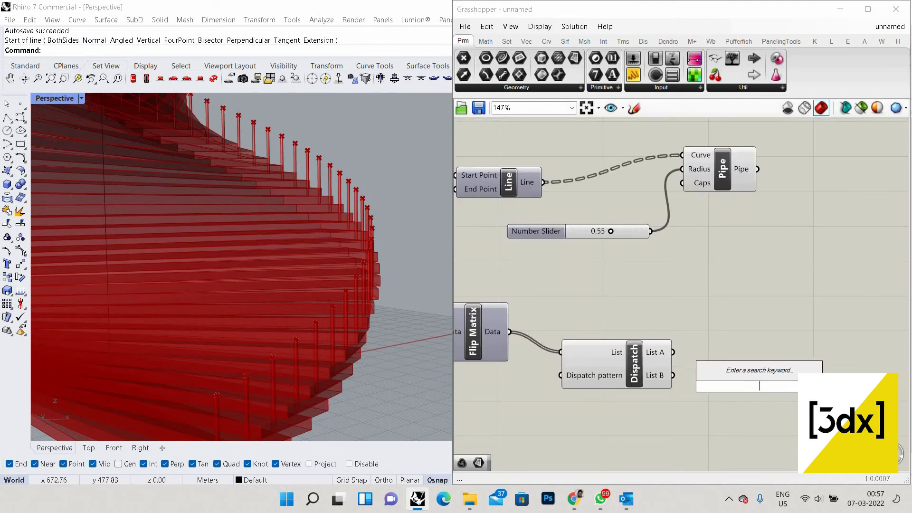
type("weave")
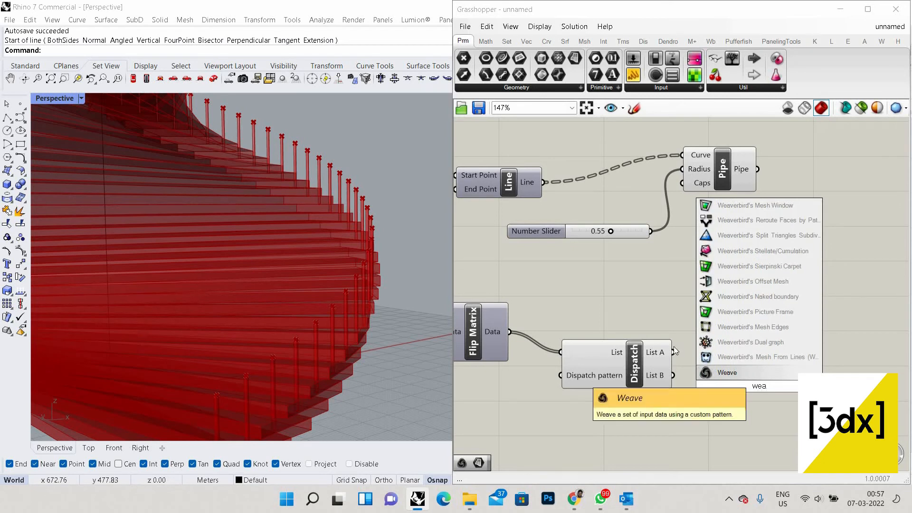
left_click(722, 370)
scroll(682, 359, "up", 1)
left_click_drag(710, 386, 664, 346)
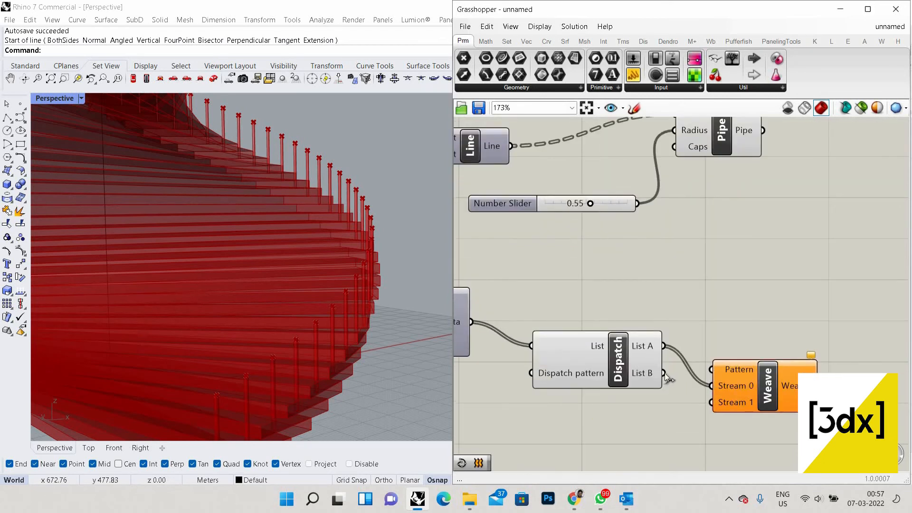
left_click_drag(708, 400, 664, 372)
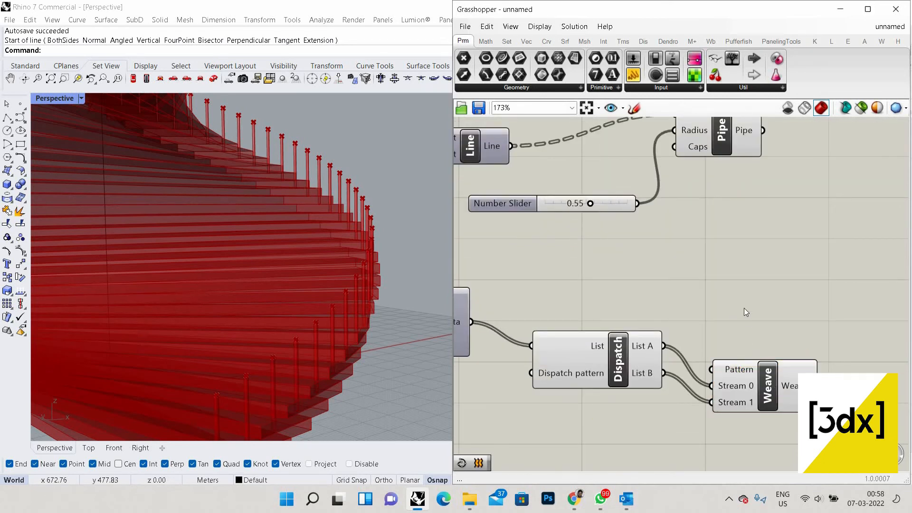
left_click(766, 380)
left_click(560, 320)
scroll(560, 321, "down", 4)
scroll(756, 378, "up", 3)
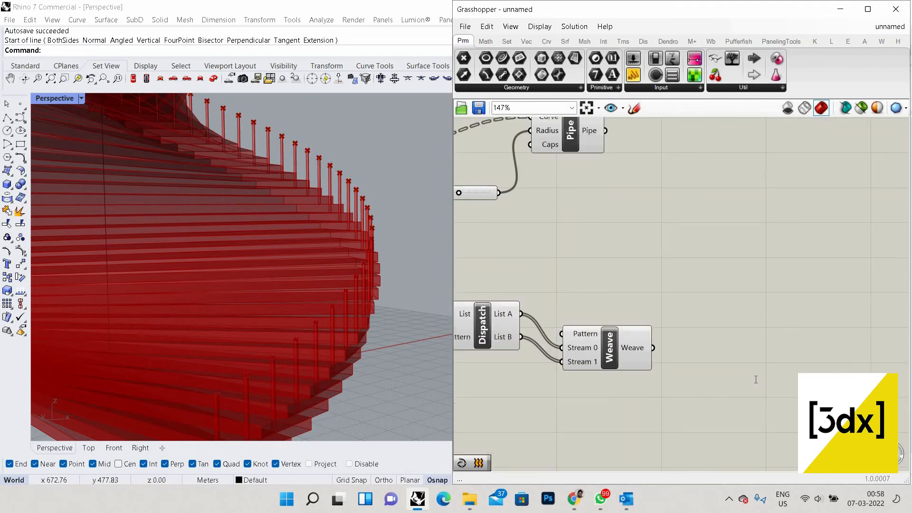
- Add the Interpolate curve component and connect the Weave output to its Vertices input
double_click(756, 379)
type("in")
type("ter")
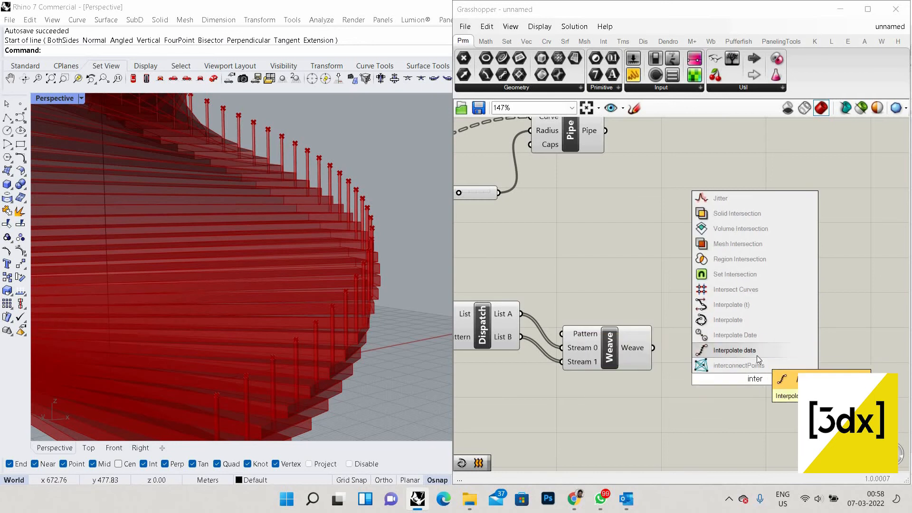
left_click(703, 321)
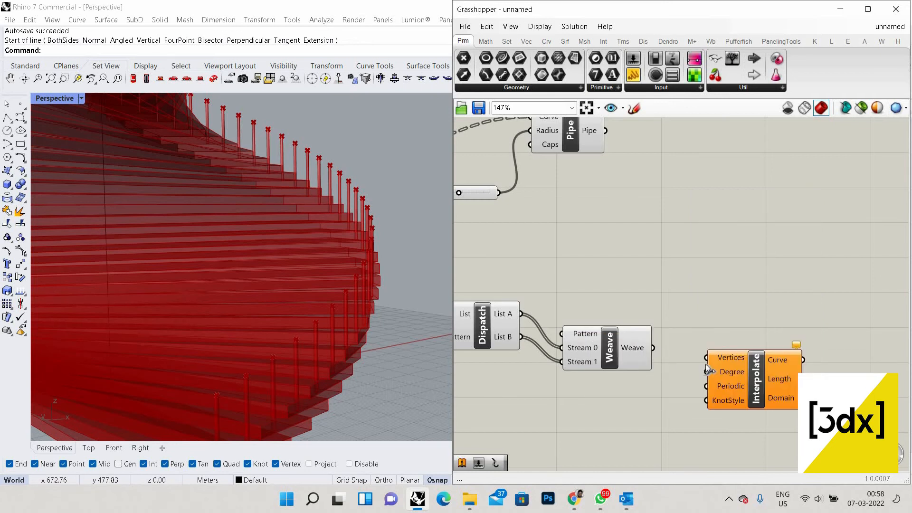
left_click_drag(706, 365, 737, 359)
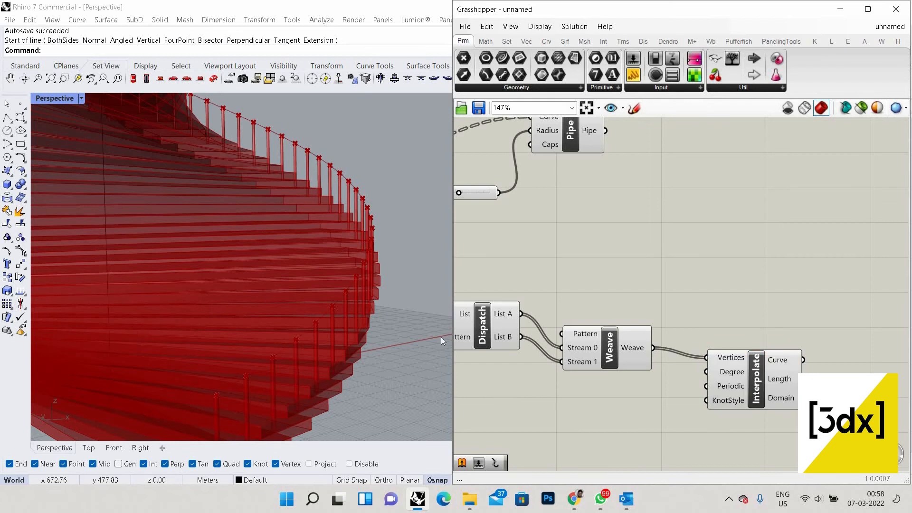
- Examine the highlighted interpolated curve running along the column tops around the tower
scroll(321, 349, "down", 5)
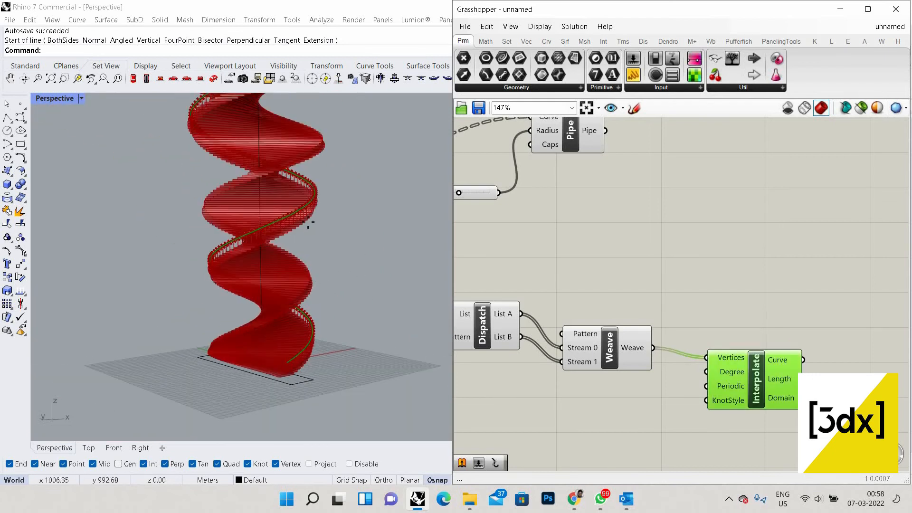
right_click(308, 222)
right_click_drag(308, 222, 319, 282)
scroll(304, 304, "up", 5)
scroll(294, 318, "down", 5)
scroll(284, 354, "up", 5)
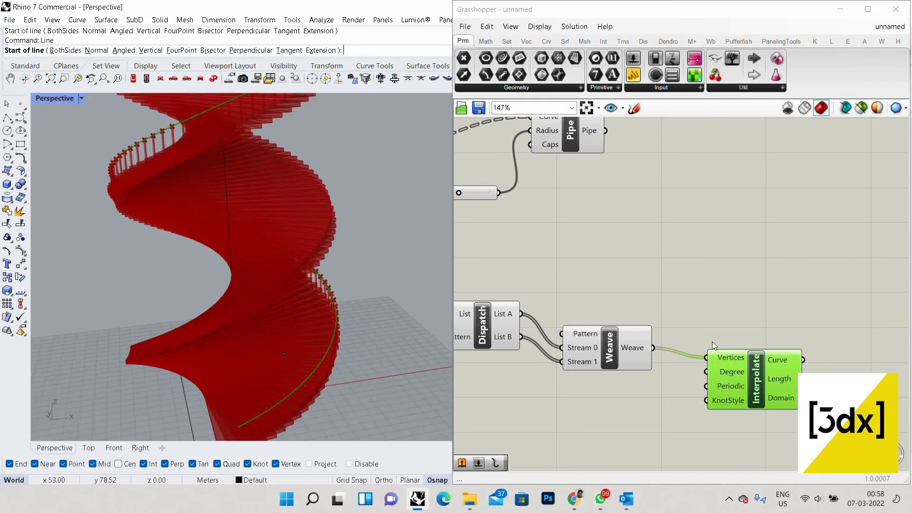
scroll(734, 370, "down", 3)
scroll(733, 369, "up", 3)
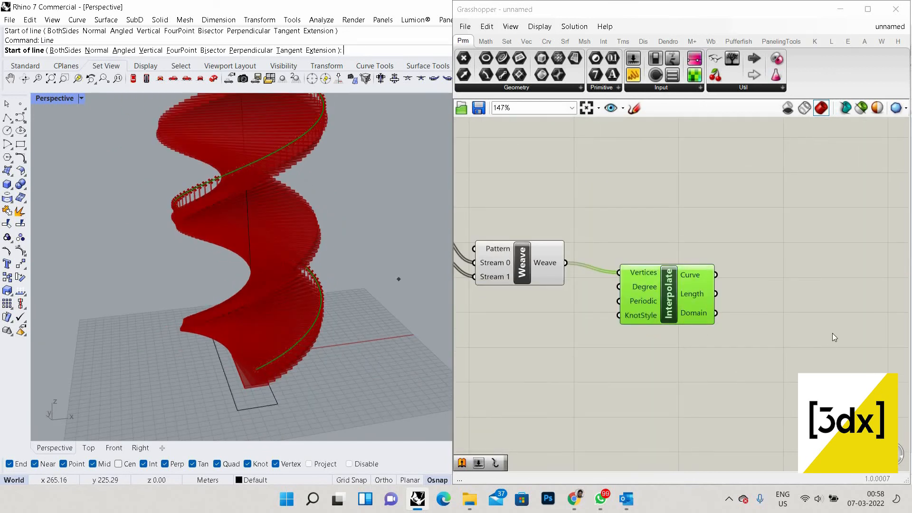
- Add another Pipe component and connect the Interpolate component's Curve output to its Curve input
double_click(819, 294)
type("pip")
left_click(798, 284)
scroll(798, 283, "up", 3)
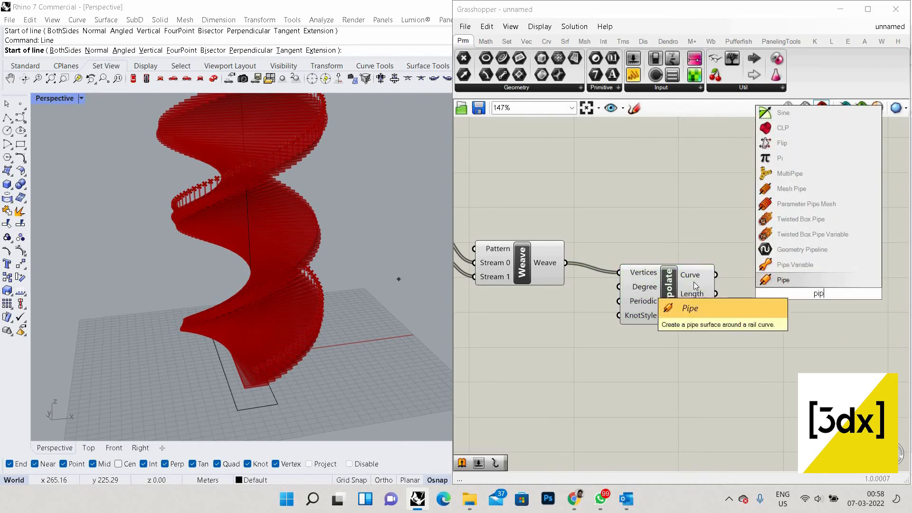
left_click_drag(664, 269, 770, 277)
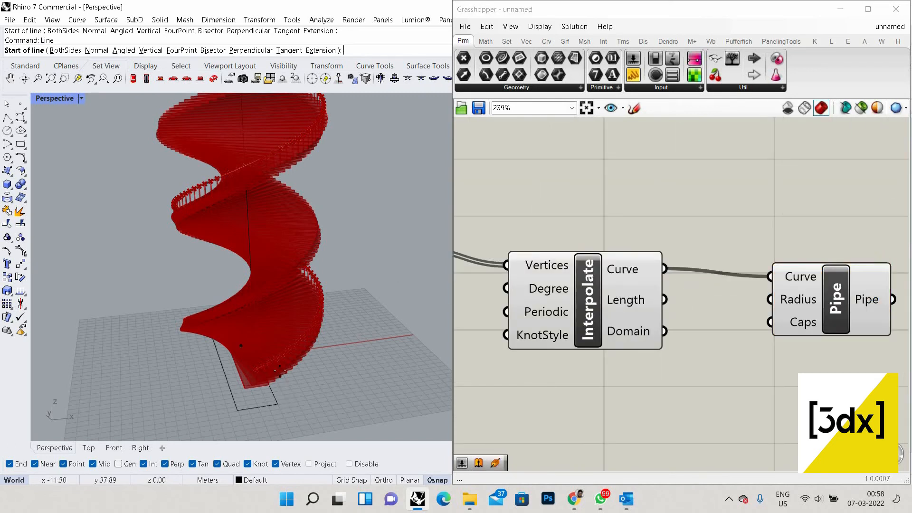
- Connect the 0.55 Number Slider that drives the column pipes to the new Pipe's Radius input
scroll(279, 368, "up", 5)
scroll(512, 242, "down", 5)
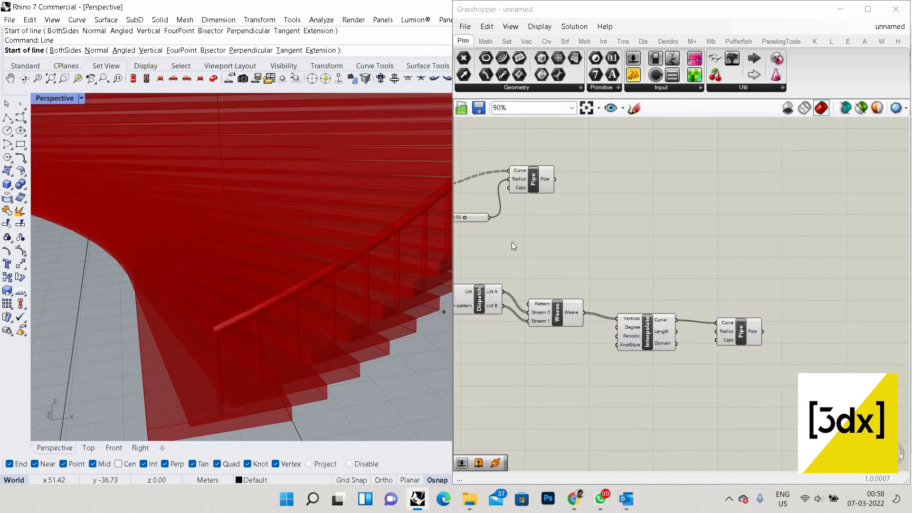
left_click_drag(523, 239, 738, 330)
scroll(689, 346, "up", 3)
scroll(603, 281, "down", 5)
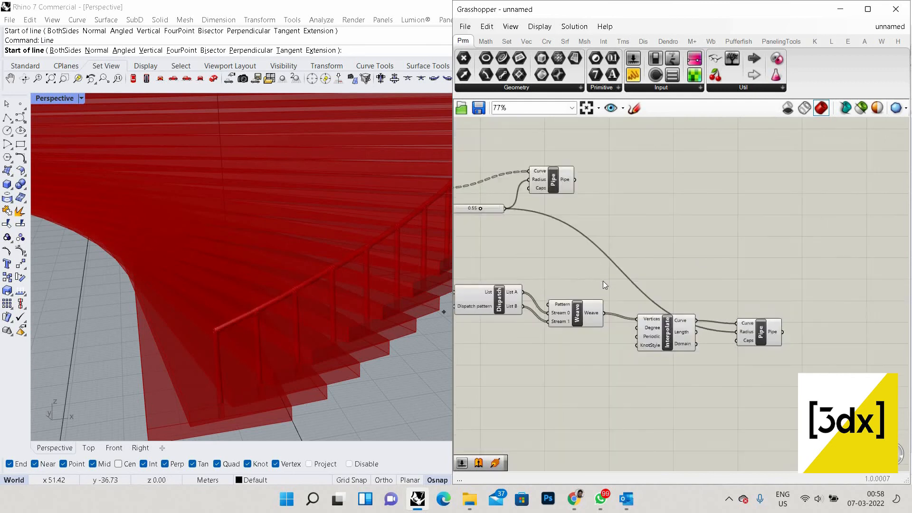
- Move the whole group of railing components, from the List Item to the last Pipe, further down the canvas
scroll(682, 268, "down", 3)
scroll(560, 269, "up", 6)
scroll(589, 228, "down", 3)
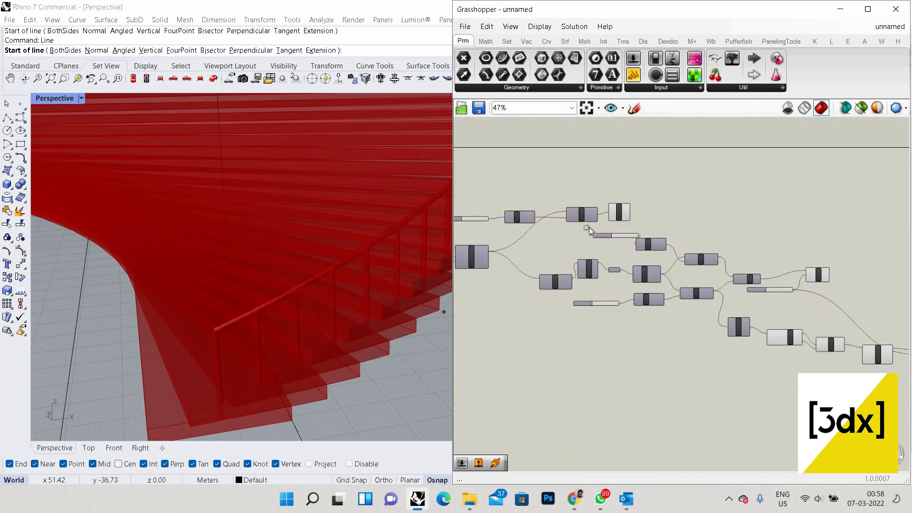
left_click_drag(860, 354, 574, 237)
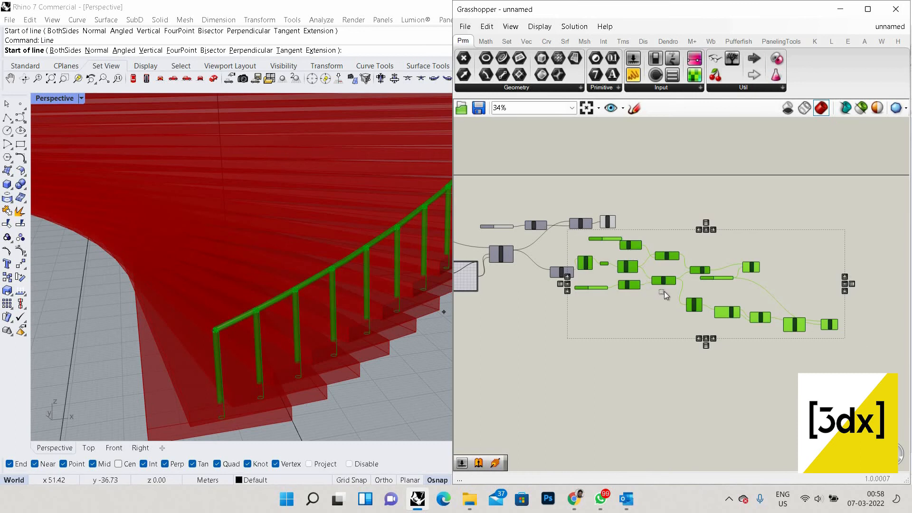
left_click_drag(631, 250, 664, 292)
left_click_drag(880, 361, 577, 237)
left_click_drag(634, 248, 651, 289)
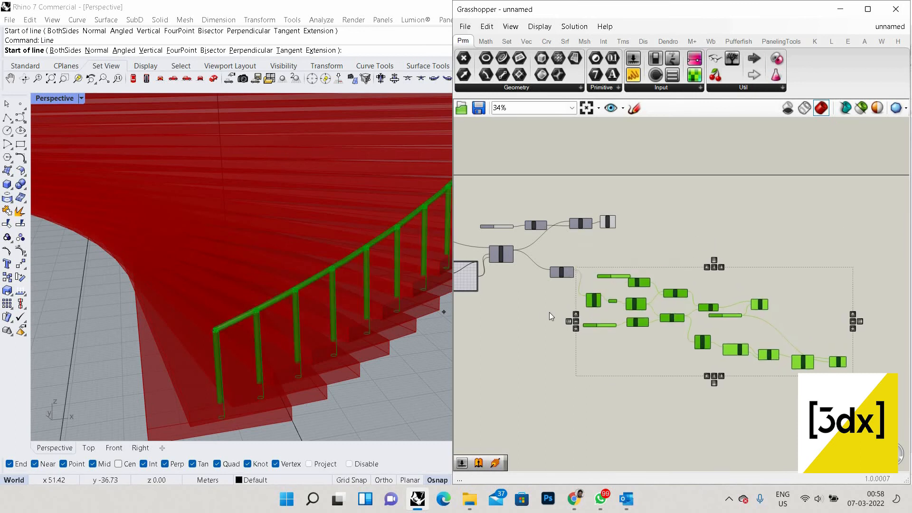
left_click(550, 313)
- Examine the piped handrail and columns from several sides of the tower's lower floors
scroll(299, 329, "down", 8)
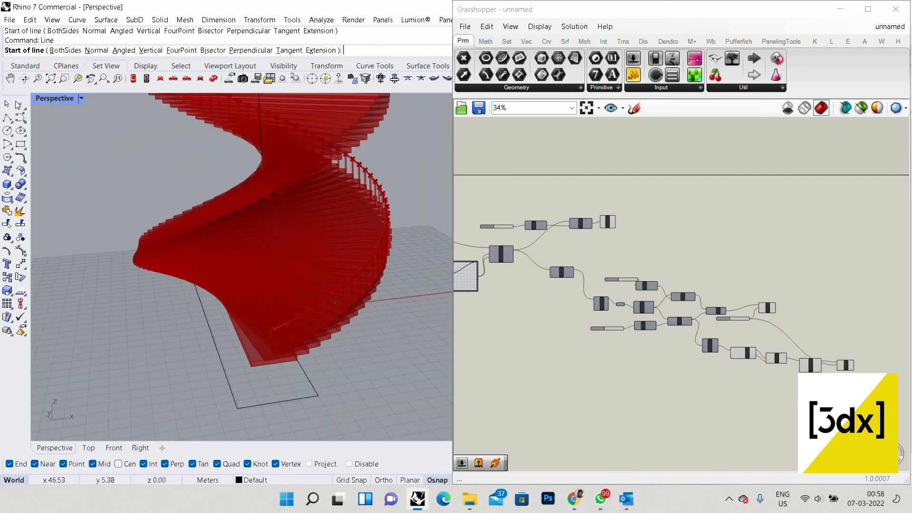
key("Escape")
right_click_drag(355, 269, 338, 334)
right_click(318, 297)
right_click(257, 242)
scroll(288, 321, "down", 6)
scroll(289, 327, "up", 5)
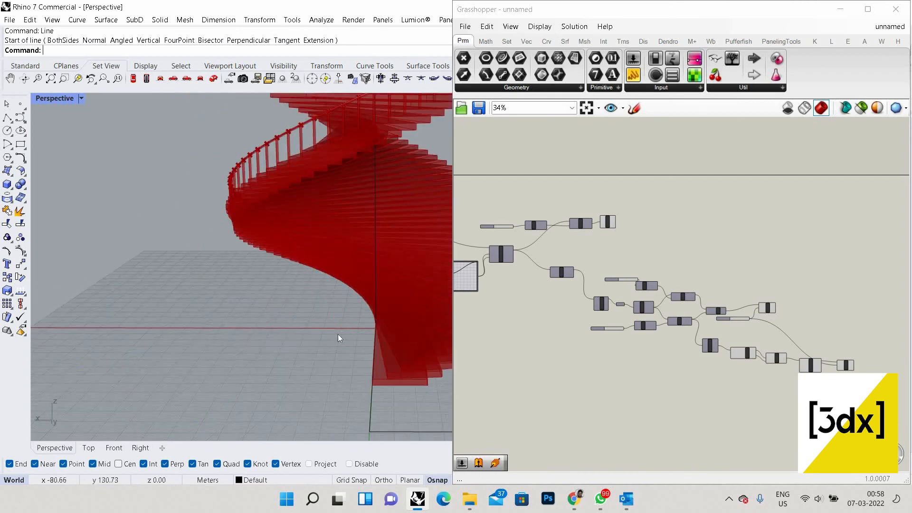
scroll(285, 333, "down", 5)
right_click_drag(238, 321, 352, 221)
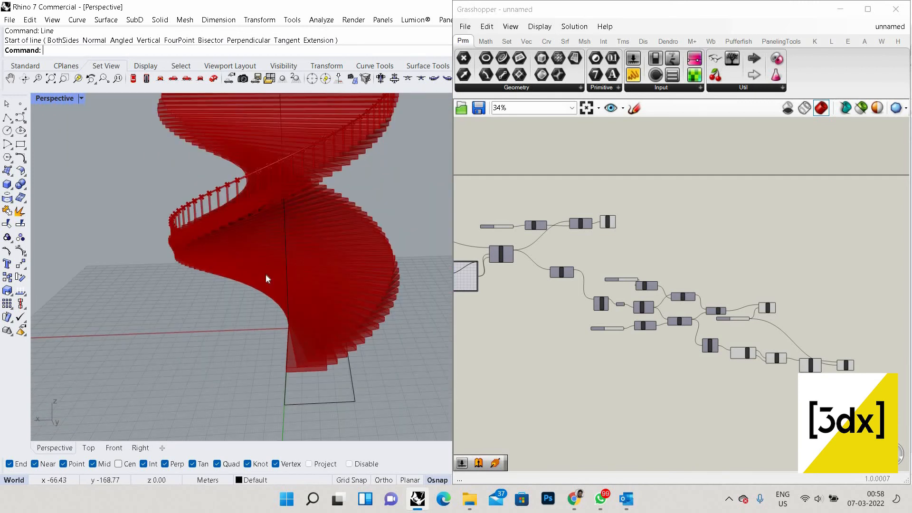
right_click_drag(245, 252, 442, 240)
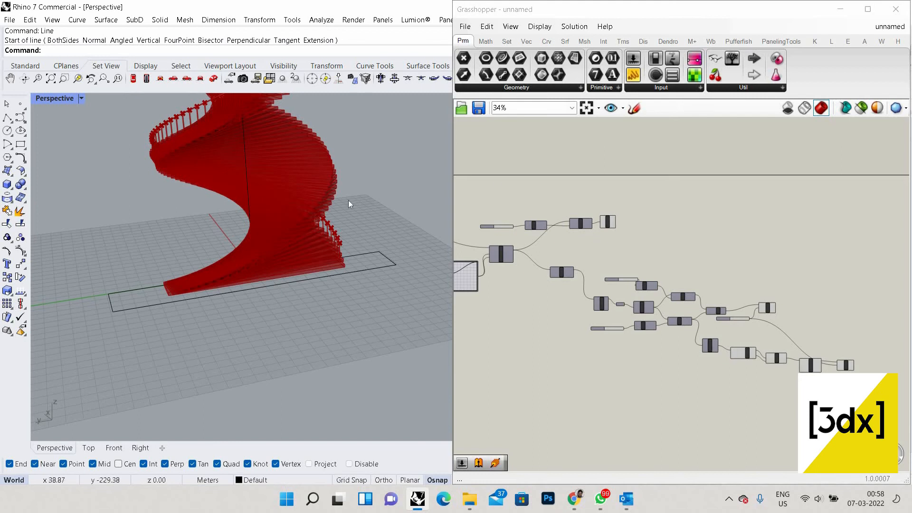
right_click_drag(316, 166, 277, 234)
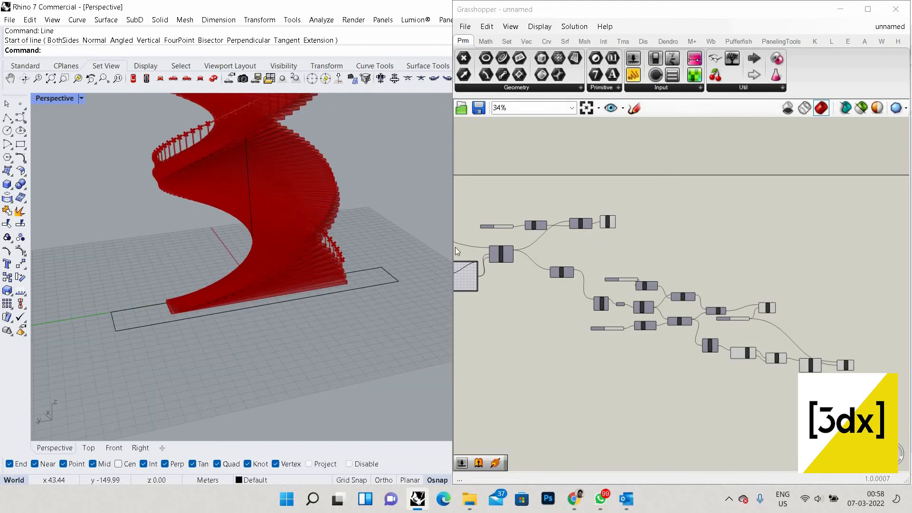
- Duplicate the railing components downstream of the List Item and place the copy in the empty canvas area above the originals
right_click_drag(455, 247, 577, 278)
scroll(606, 281, "up", 5)
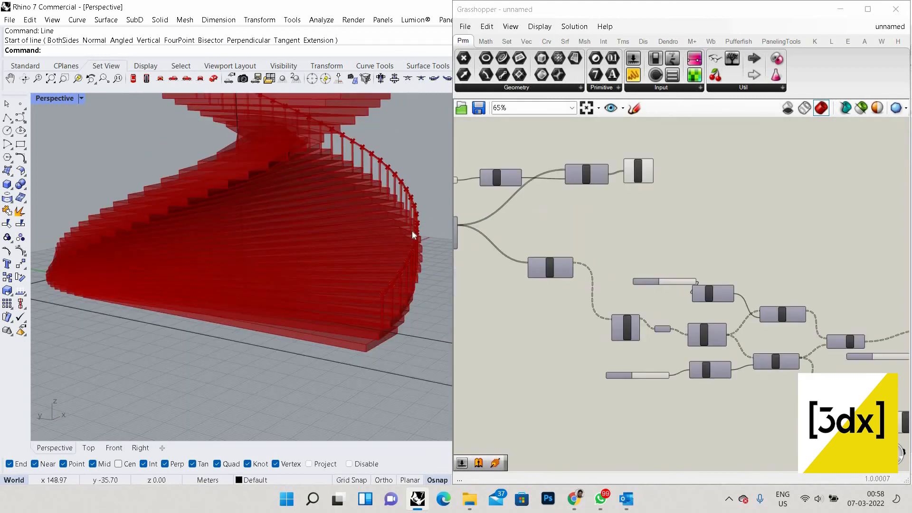
scroll(386, 318, "up", 3)
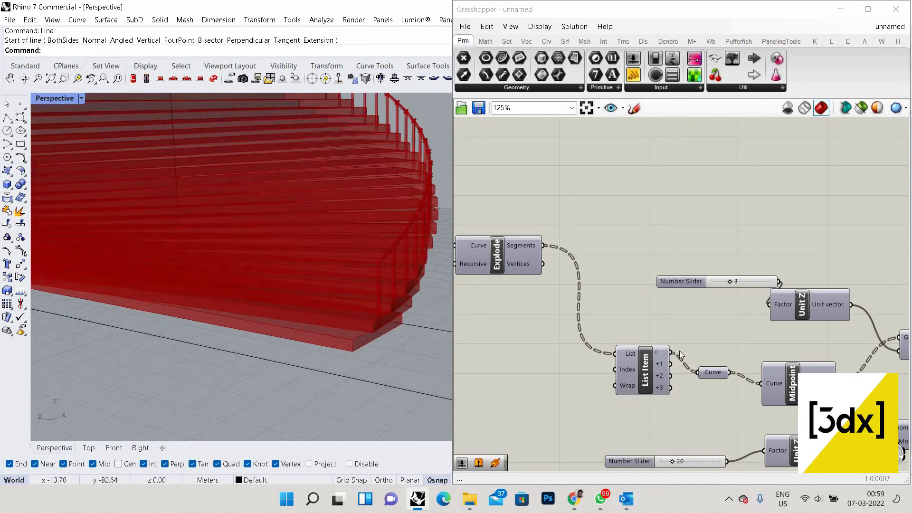
scroll(669, 351, "up", 4)
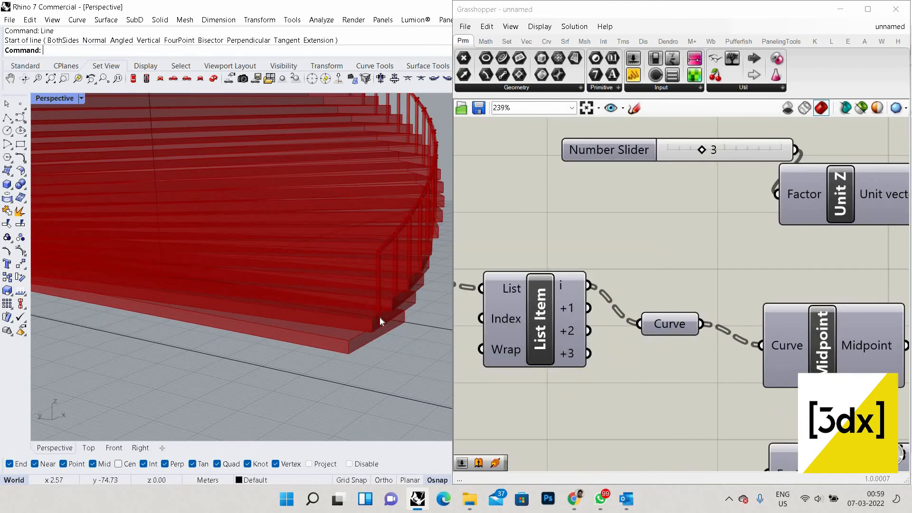
scroll(526, 314, "down", 4)
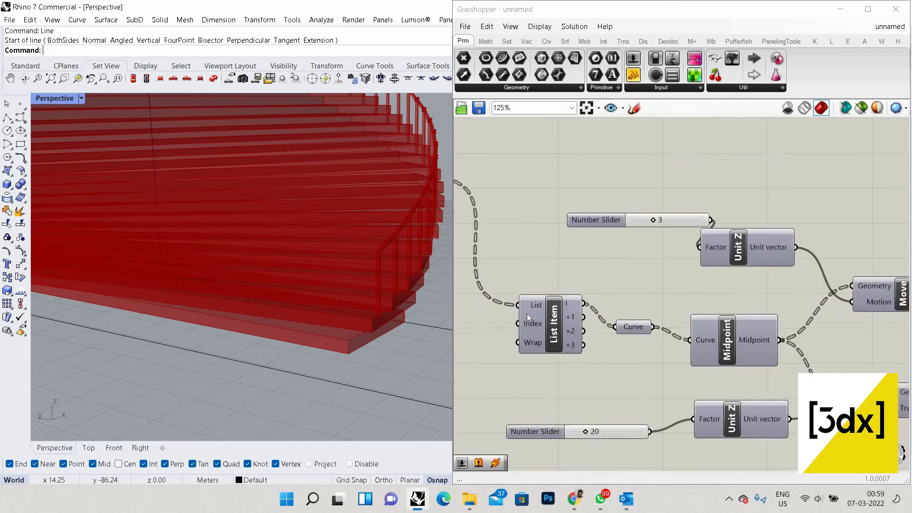
scroll(700, 343, "down", 4)
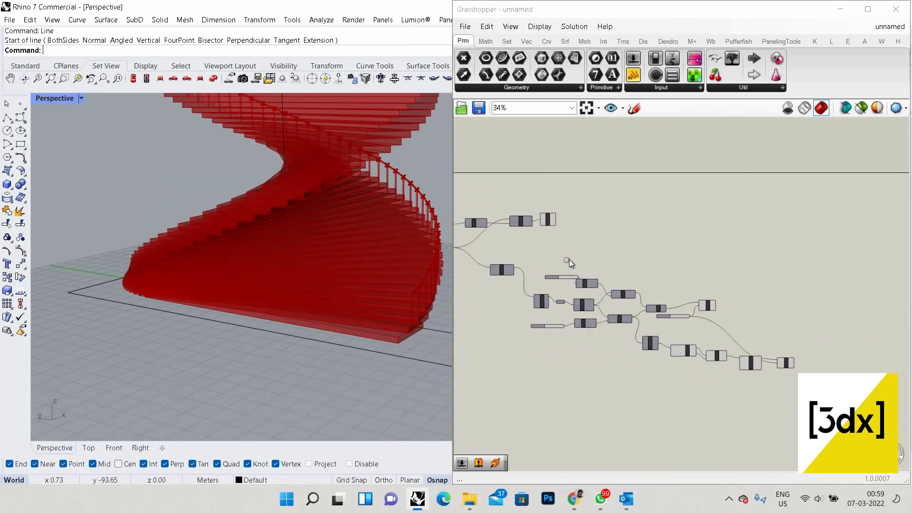
left_click_drag(835, 391, 555, 255)
scroll(571, 298, "up", 2)
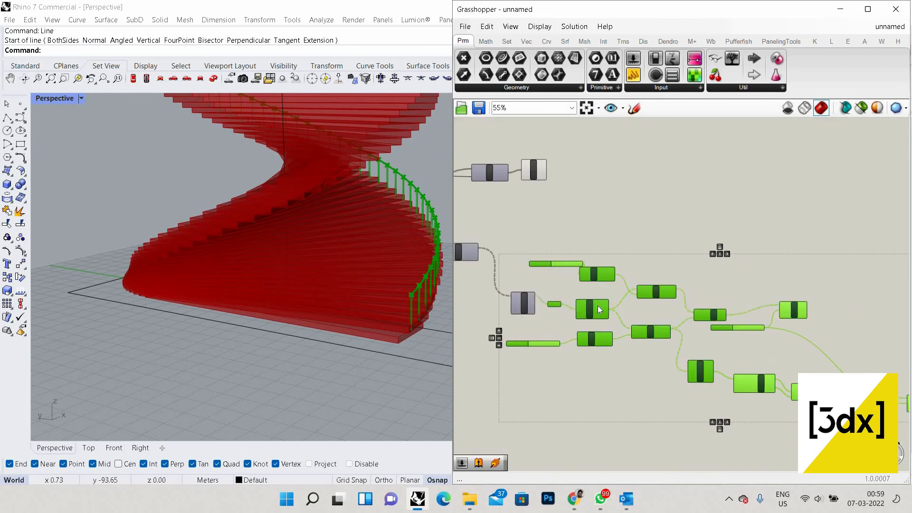
left_click_drag(605, 278, 646, 266, "alt")
scroll(702, 222, "down", 4)
scroll(665, 242, "up", 2)
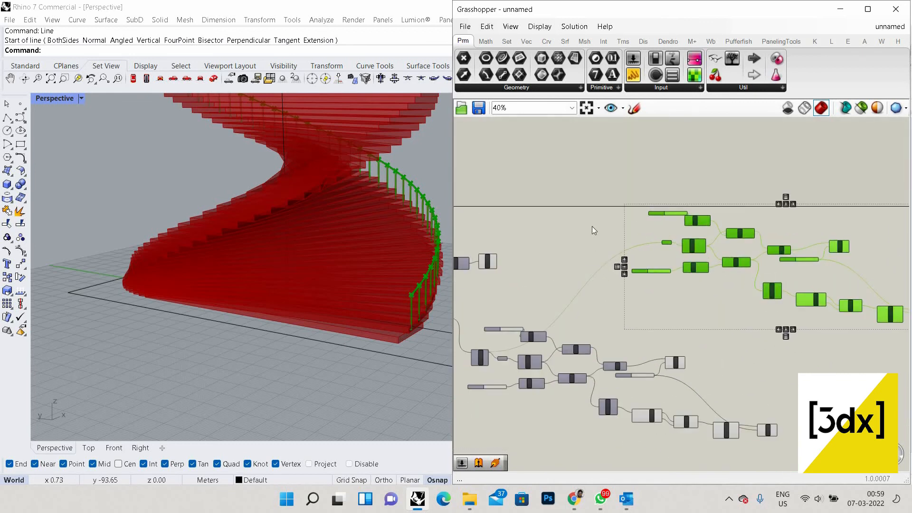
- Open up extra canvas space between the List Item and the two Curve parameters it feeds
scroll(641, 248, "up", 5)
left_click(751, 203)
scroll(751, 204, "down", 3)
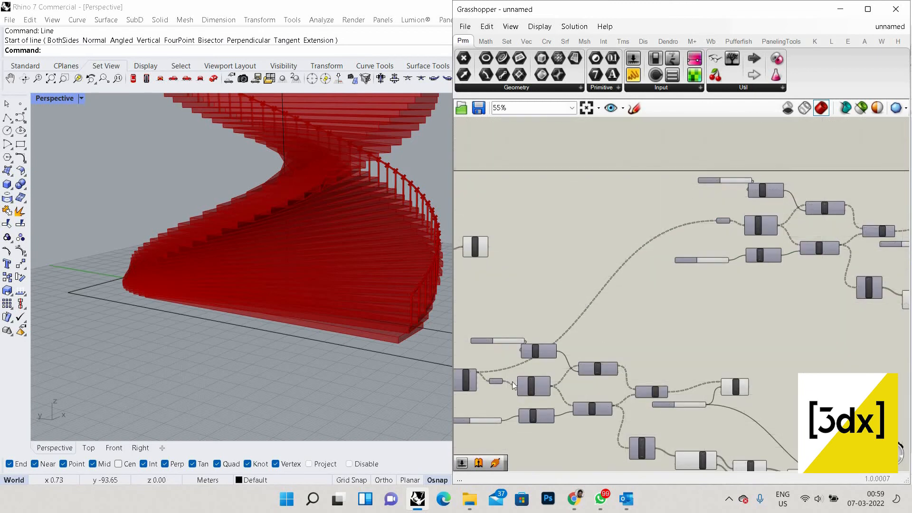
scroll(525, 331, "up", 8)
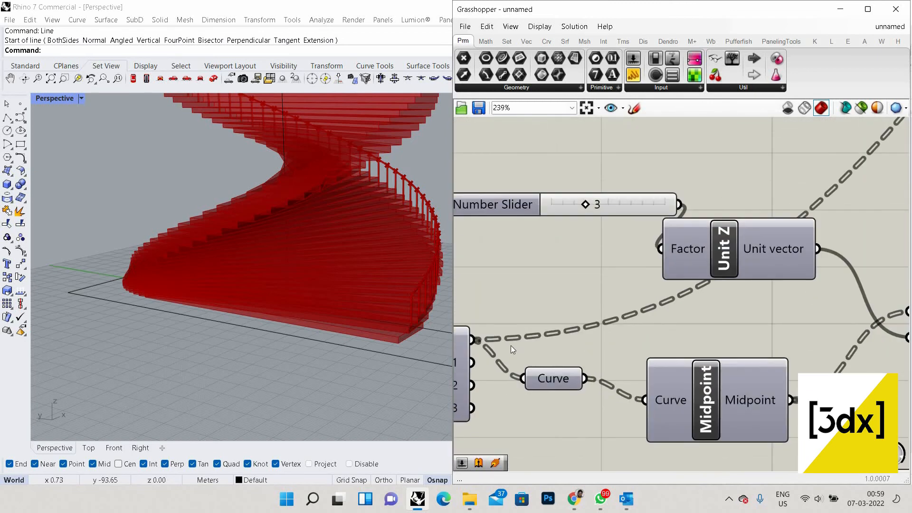
scroll(507, 340, "down", 5)
mouse_move(497, 337)
left_mouse_down("alt")
mouse_move(514, 362)
mouse_move(498, 351)
left_mouse_up("alt")
scroll(506, 356, "down", 3)
left_click_drag(745, 220, 765, 203, "alt")
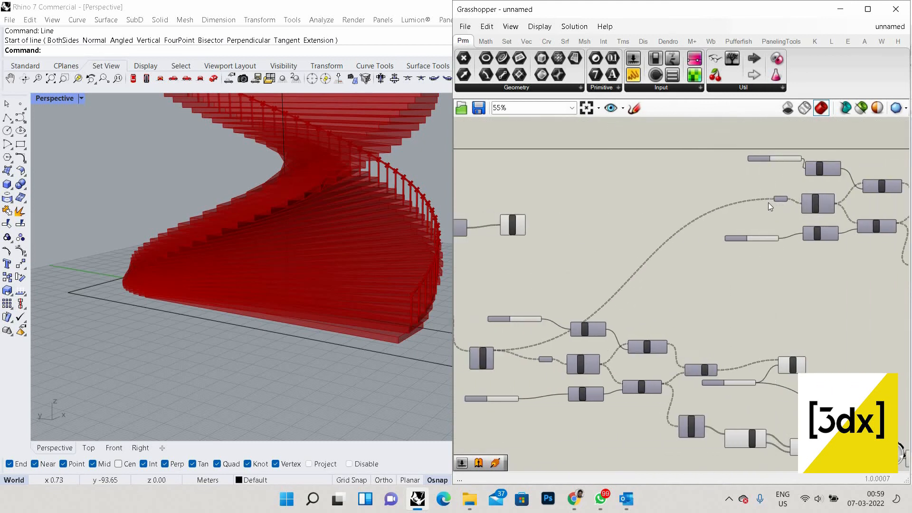
- Disconnect the copied Curve parameter from the List Item's i output
mouse_move(503, 356)
left_mouse_down()
mouse_move(495, 352)
mouse_move(495, 362)
mouse_move(499, 351)
left_mouse_up()
mouse_move(774, 199)
left_mouse_down("ctrl+shift")
mouse_move(750, 195)
mouse_move(774, 198)
left_mouse_up("ctrl+shift")
scroll(770, 199, "up", 3)
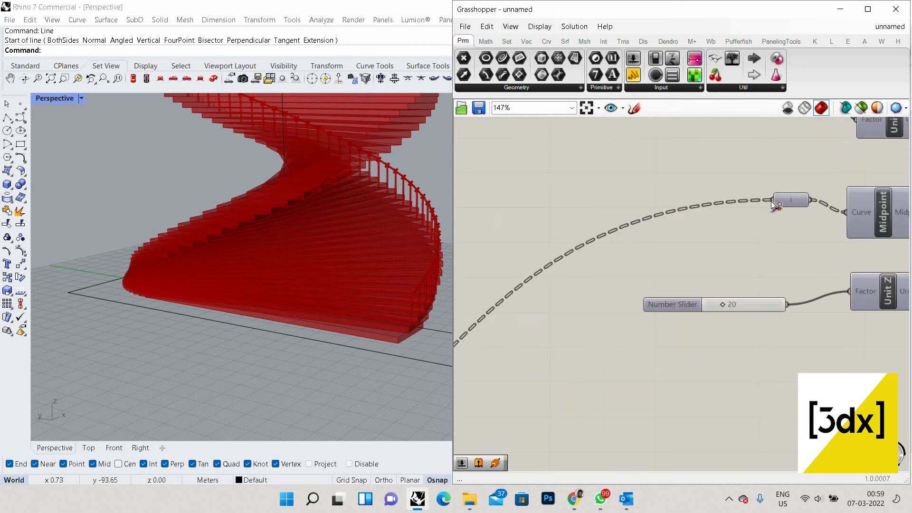
scroll(510, 360, "down", 3)
left_click_drag(510, 360, 463, 374, "ctrl")
scroll(612, 322, "up", 5)
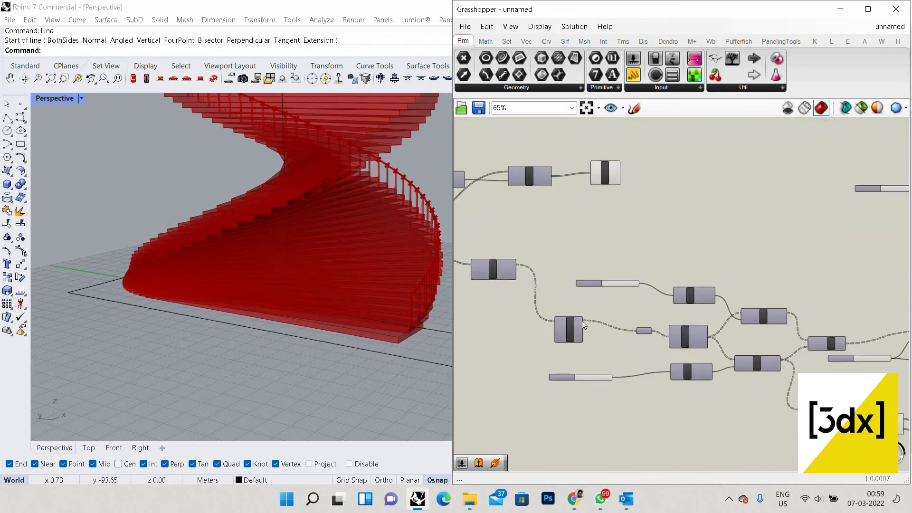
- Add a new Curve parameter to the canvas just above the wire leaving the List Item's i output
double_click(620, 306)
type("curve")
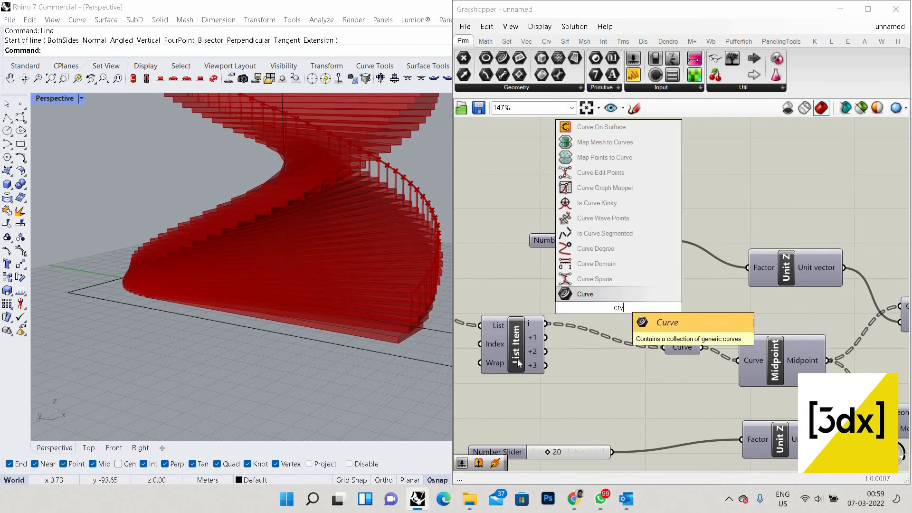
key("Return")
scroll(546, 339, "up", 3)
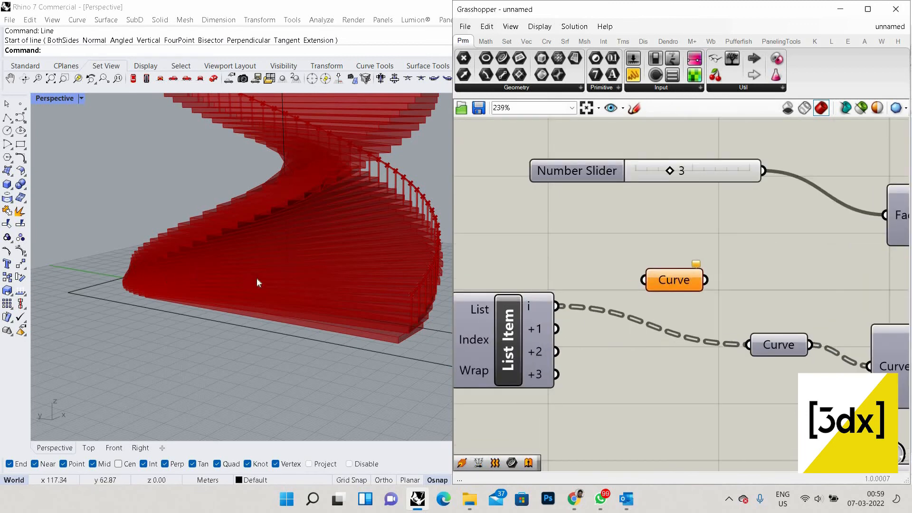
right_click_drag(318, 299, 253, 391)
scroll(253, 390, "up", 3)
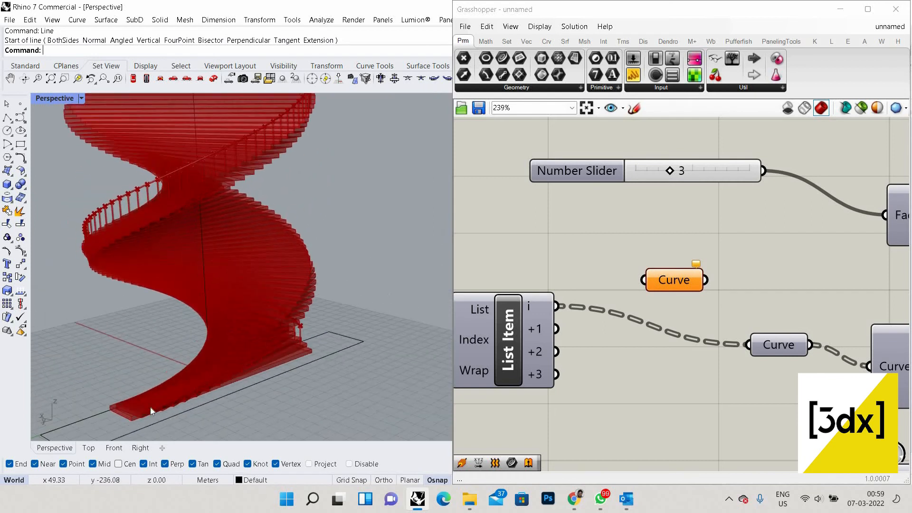
scroll(144, 405, "up", 5)
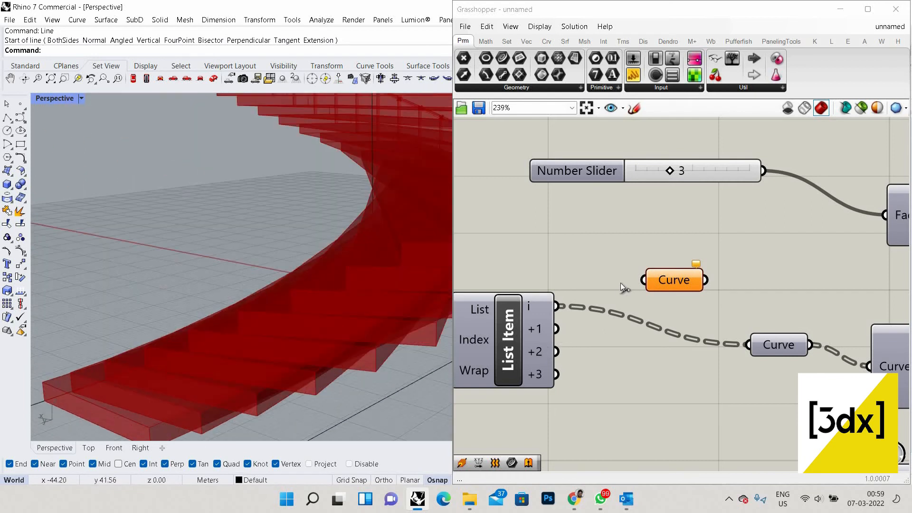
- Feed the new Curve parameter from the List Item's +1 output and check which slab edges it selects on the tower
left_click_drag(556, 329, 648, 282)
left_click(675, 285)
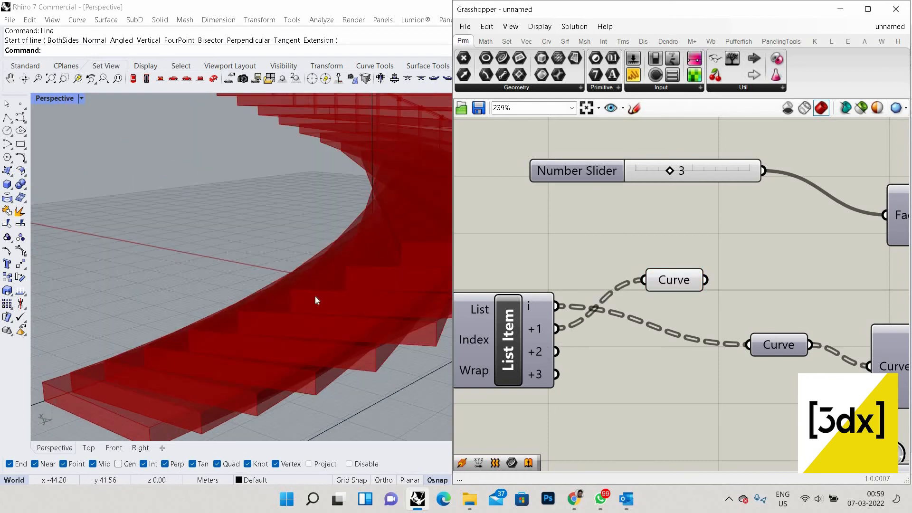
scroll(292, 247, "down", 5)
scroll(293, 249, "up", 5)
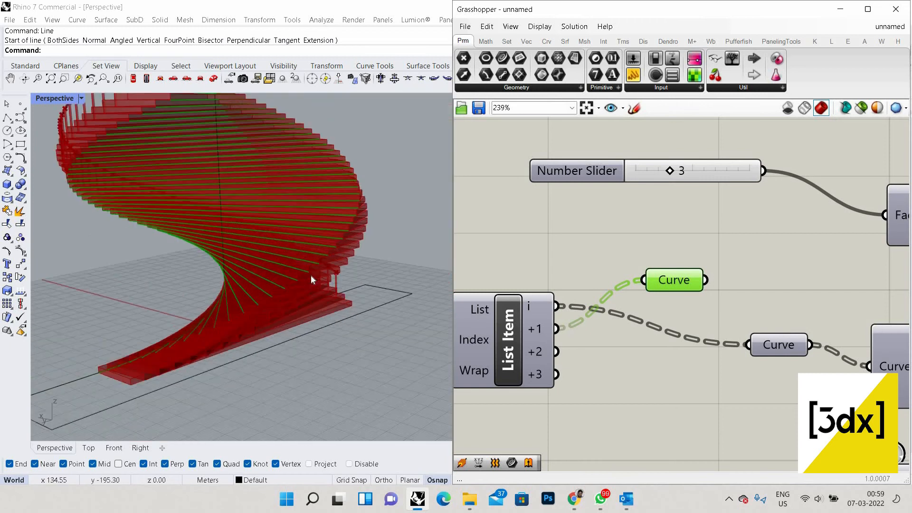
- Feed the new Curve parameter from the List Item's +2 output and check the selected slab edges on the tower
left_click_drag(556, 352, 671, 277)
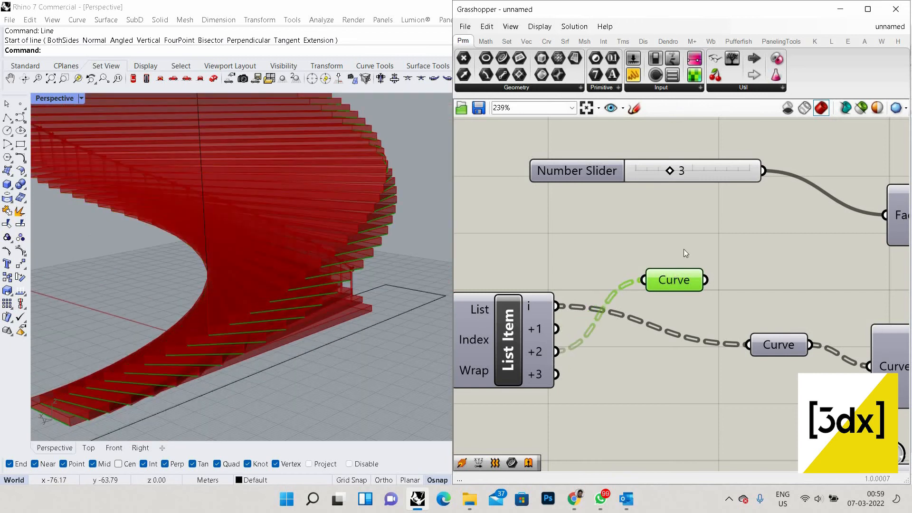
left_click(617, 339)
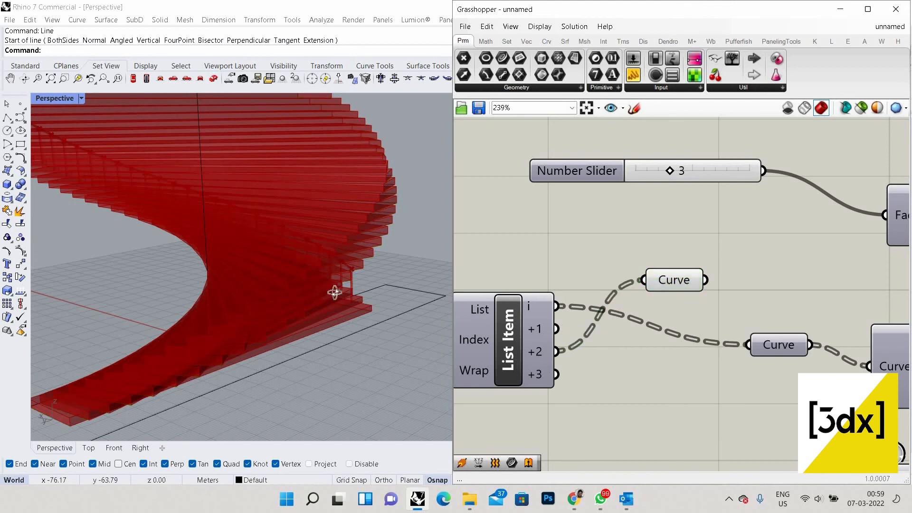
scroll(318, 288, "down", 8)
scroll(352, 345, "up", 4)
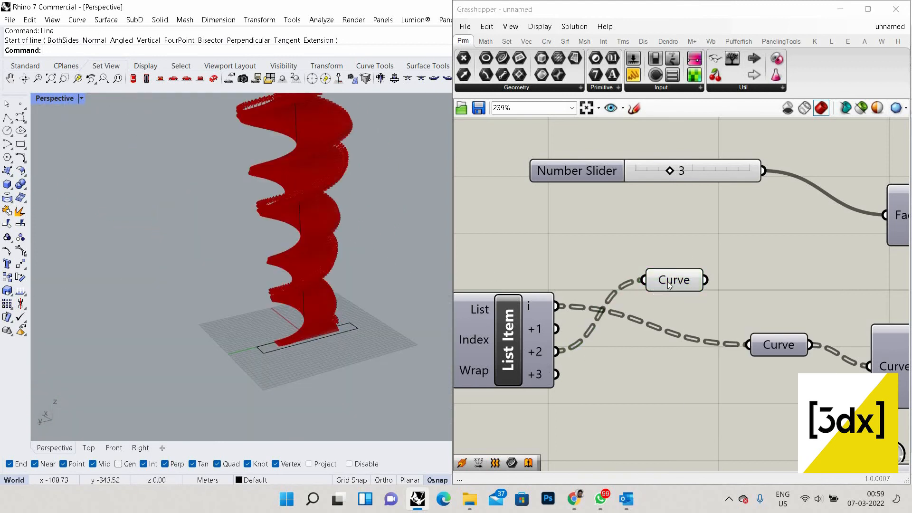
- Replace the copied i parameter with the new Curve parameter, wiring it into the Curve input at the start of the copied railing chain
left_click_drag(687, 273, 754, 164)
scroll(583, 293, "down", 9)
scroll(828, 186, "up", 4)
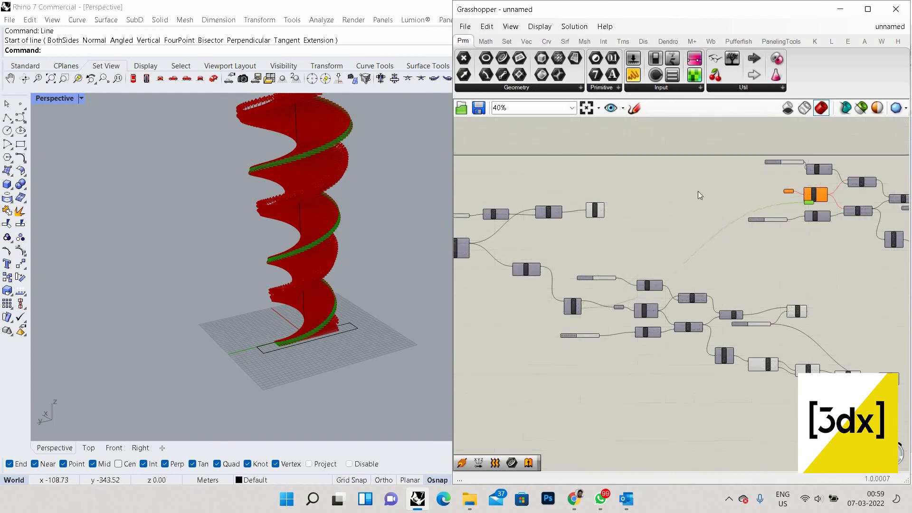
scroll(705, 180, "up", 5)
left_click(714, 214)
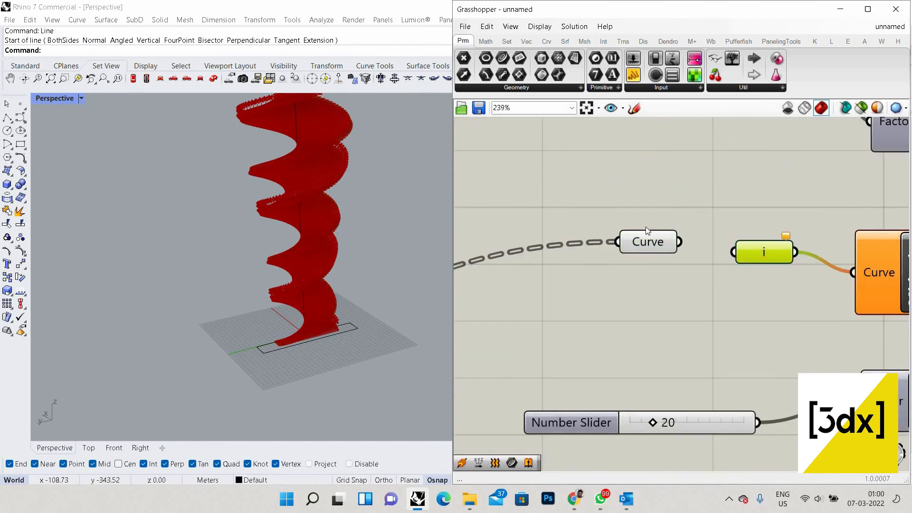
key("Delete")
left_click_drag(680, 241, 853, 272)
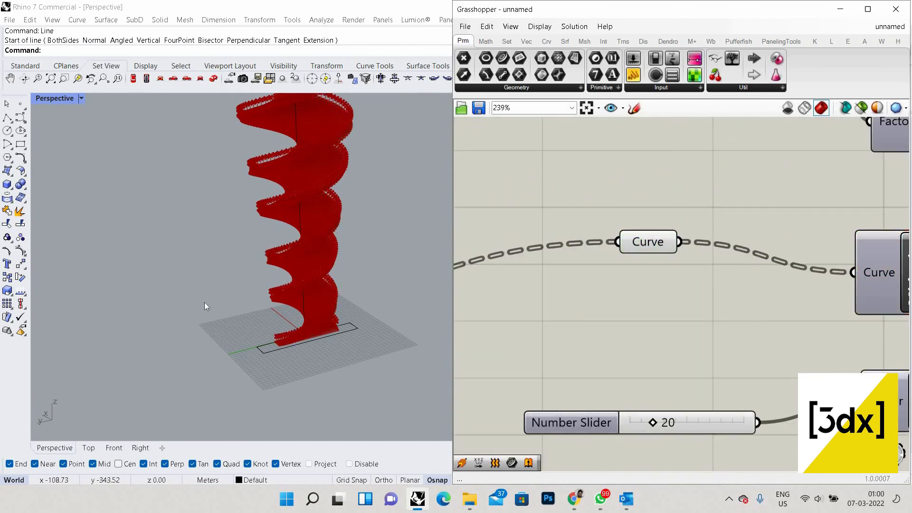
scroll(295, 318, "up", 5)
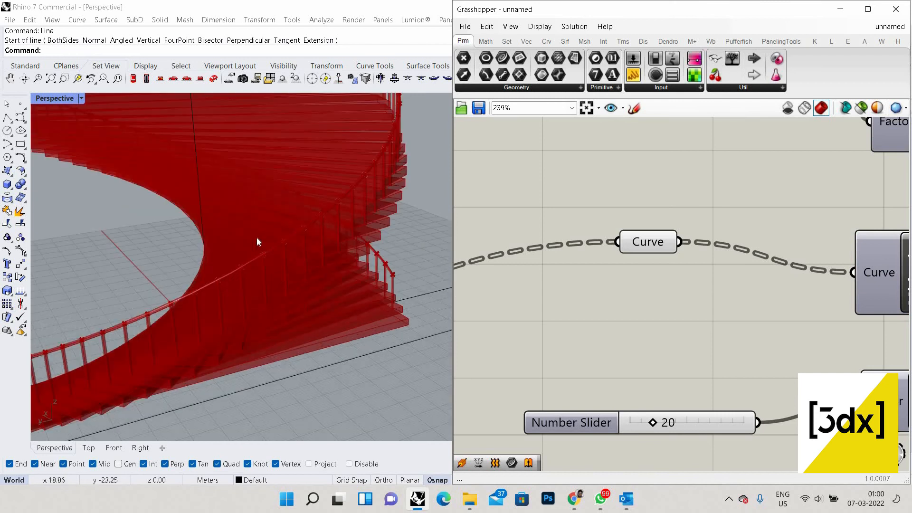
scroll(289, 313, "down", 6)
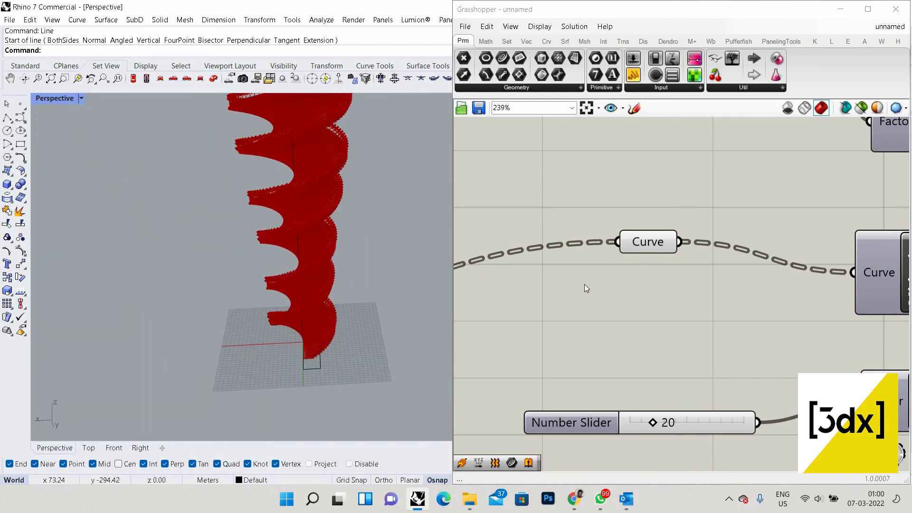
- Turn off the preview of the Dispatch, Weave and Interpolate components in the copied railing chain
scroll(594, 284, "down", 4)
scroll(611, 281, "down", 4)
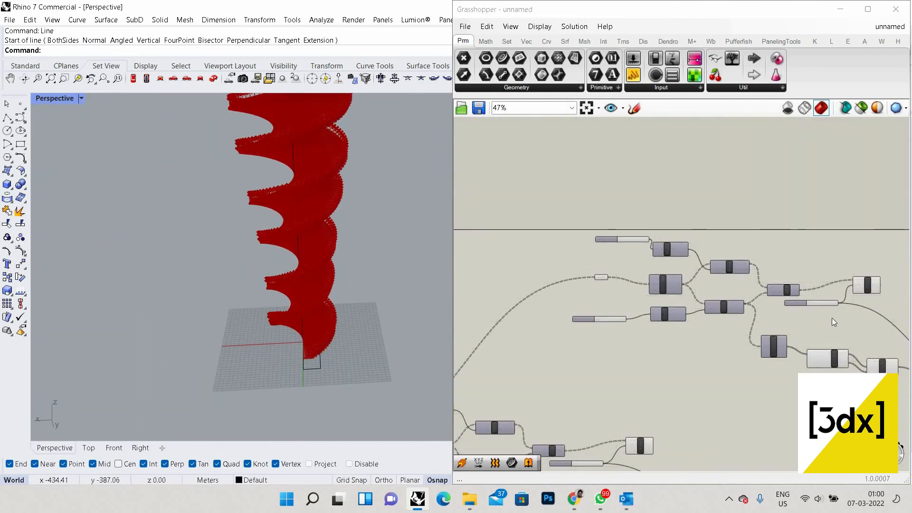
scroll(753, 248, "up", 3)
scroll(745, 328, "up", 1)
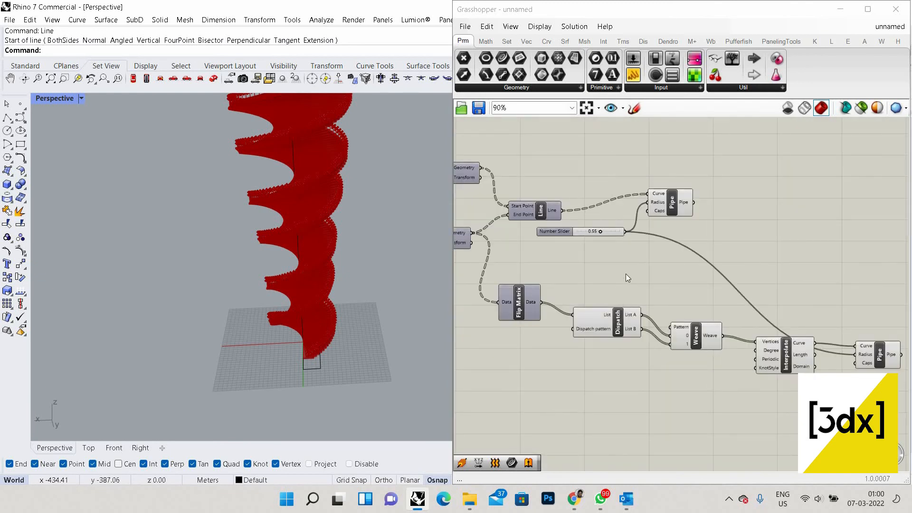
right_click(664, 280)
left_click(760, 229)
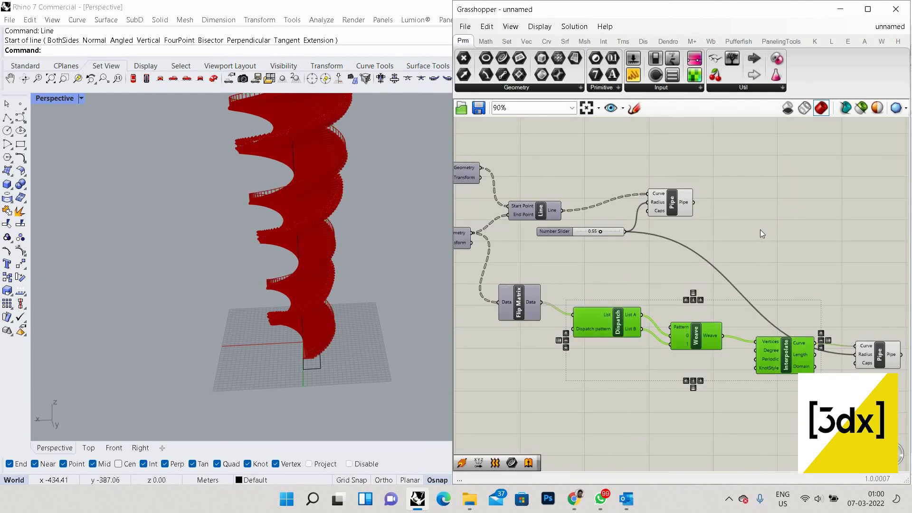
- Turn off the preview of the Dispatch, Weave and Interpolate components in the original railing chain
scroll(656, 360, "down", 2)
scroll(534, 243, "up", 1)
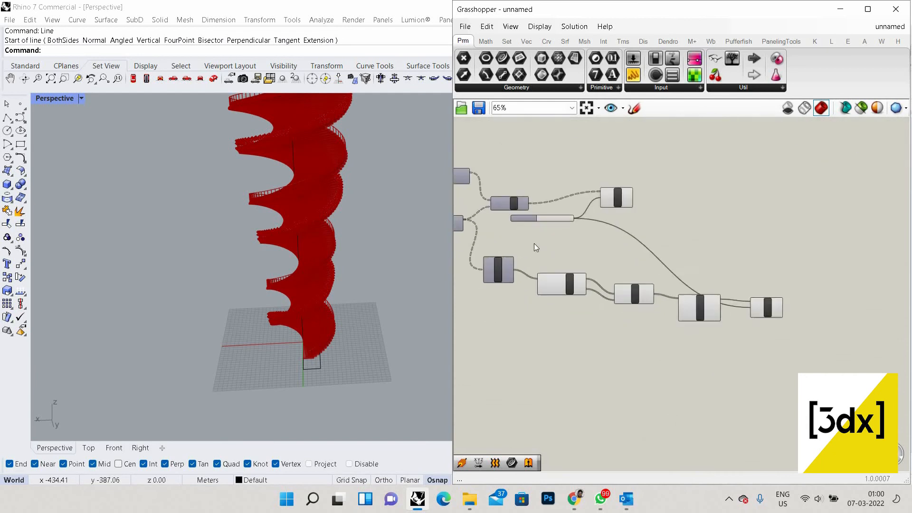
right_click(614, 258)
left_click(615, 258)
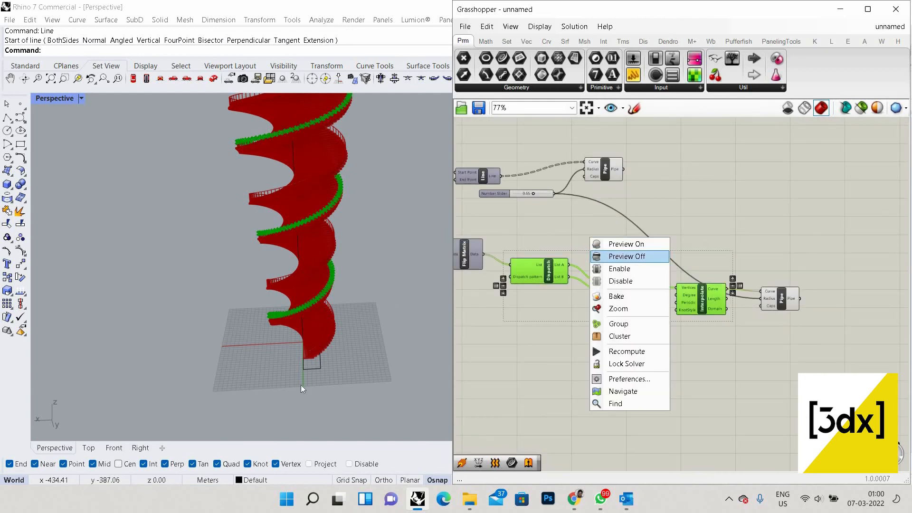
- Examine the full twisting tower with railings on both slab edges from several sides and distances
scroll(396, 235, "down", 5)
right_click_drag(396, 235, 376, 251)
scroll(375, 249, "up", 4)
right_click(376, 251)
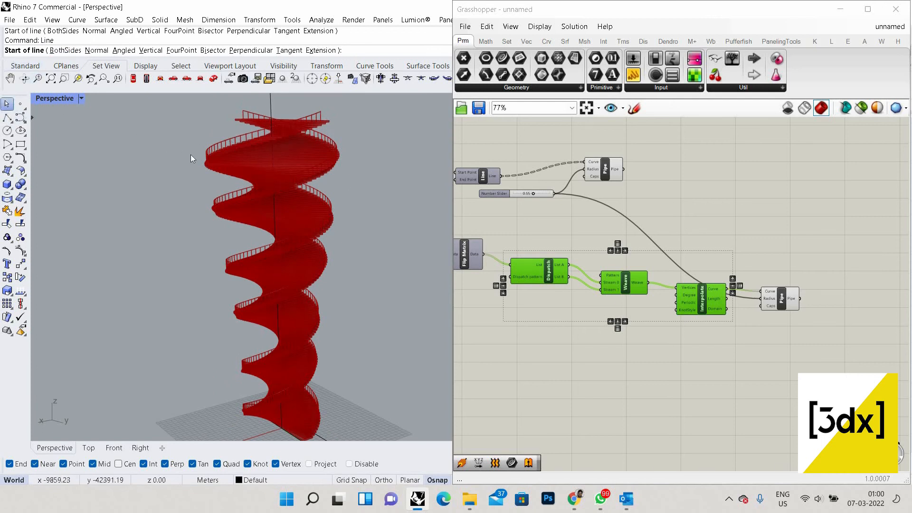
key("Escape")
scroll(331, 244, "up", 8)
right_click(332, 245)
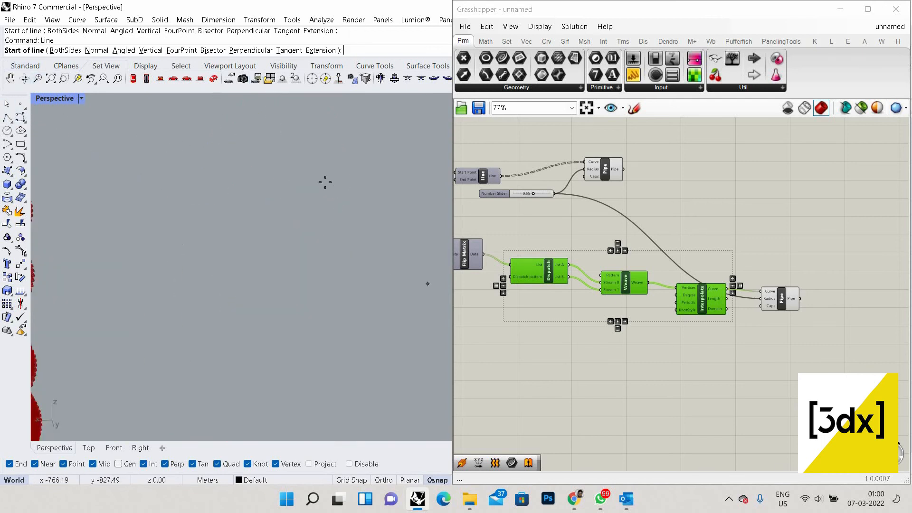
scroll(318, 227, "down", 8)
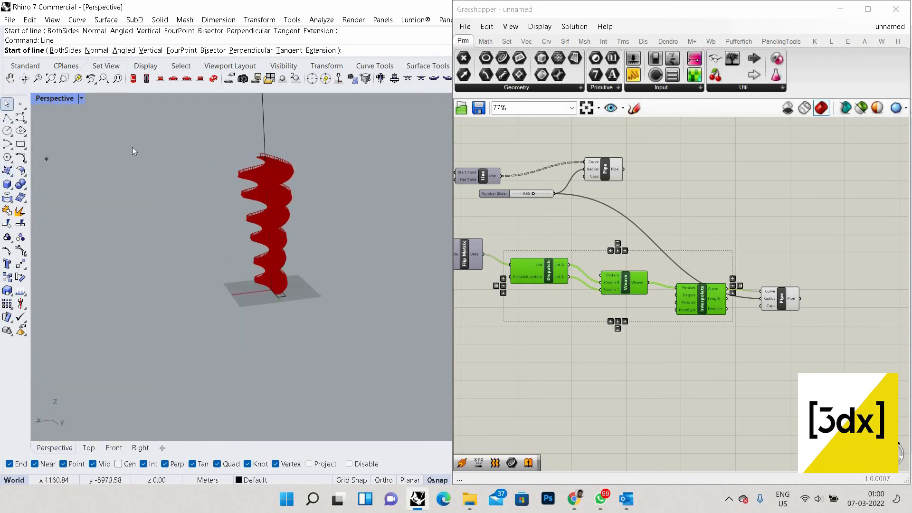
key("Escape")
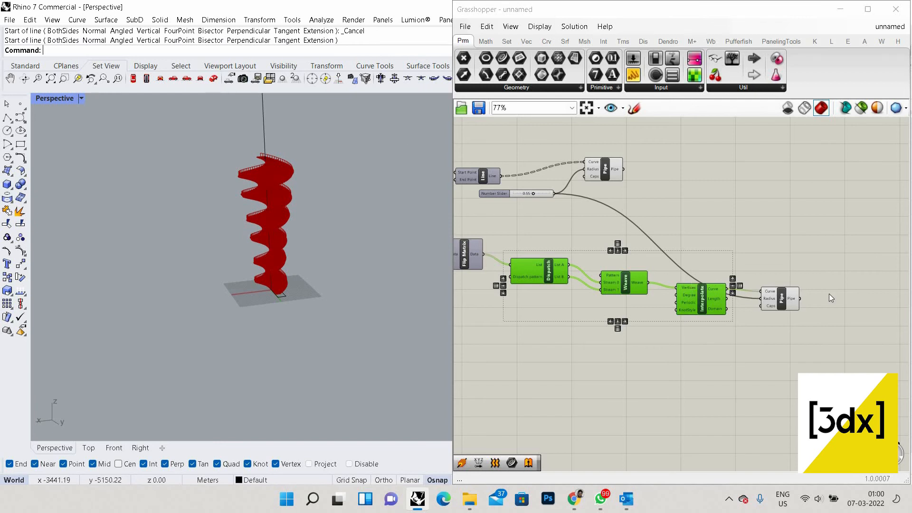
scroll(829, 294, "down", 3)
right_click_drag(690, 225, 796, 256)
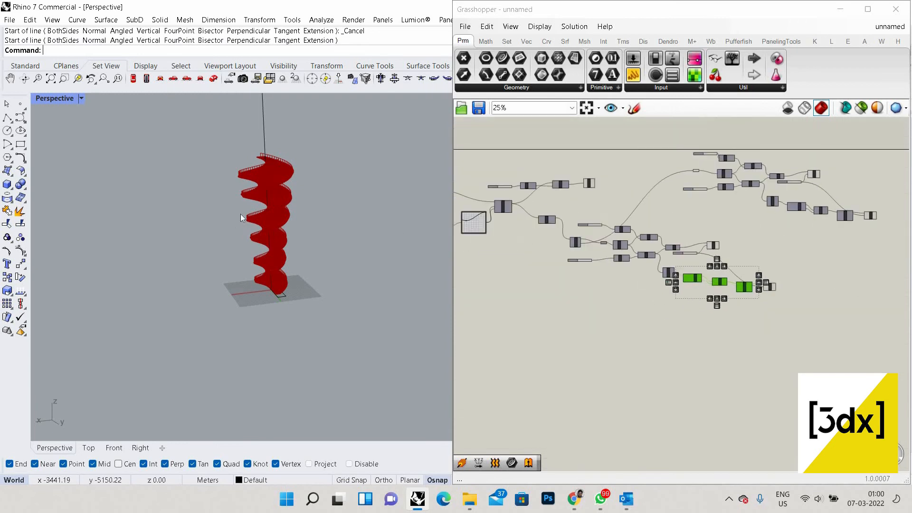
scroll(293, 261, "up", 5)
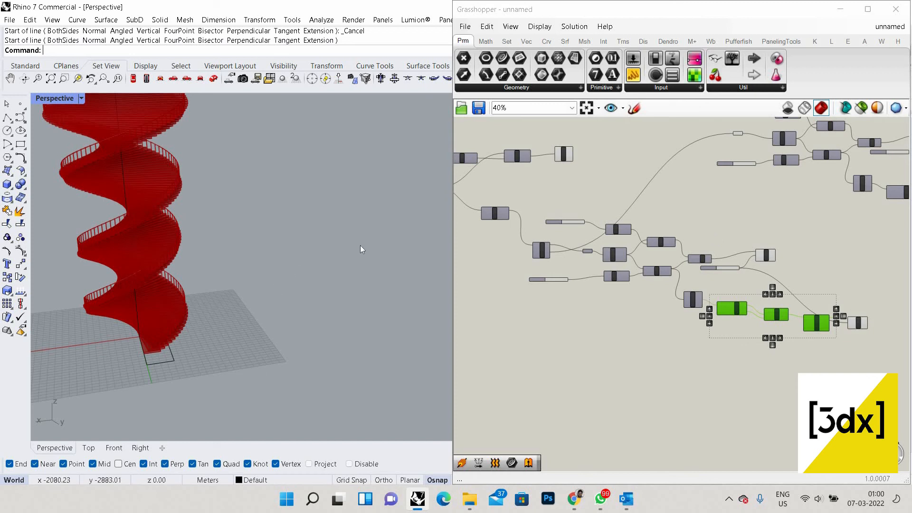
scroll(303, 274, "down", 5)
key("Return")
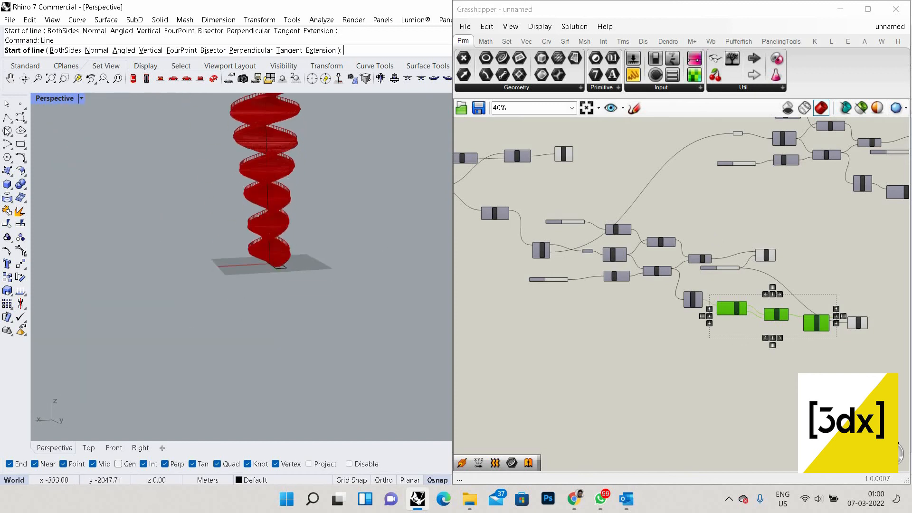
key("Escape")
scroll(339, 164, "up", 5)
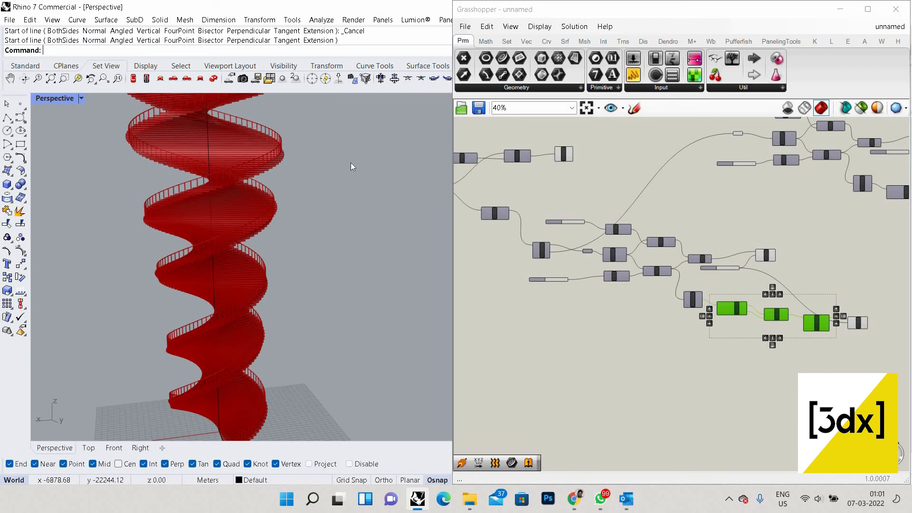
- Bake the capped floor slabs from the Cap Holes component into the Rhino model
scroll(571, 169, "up", 3)
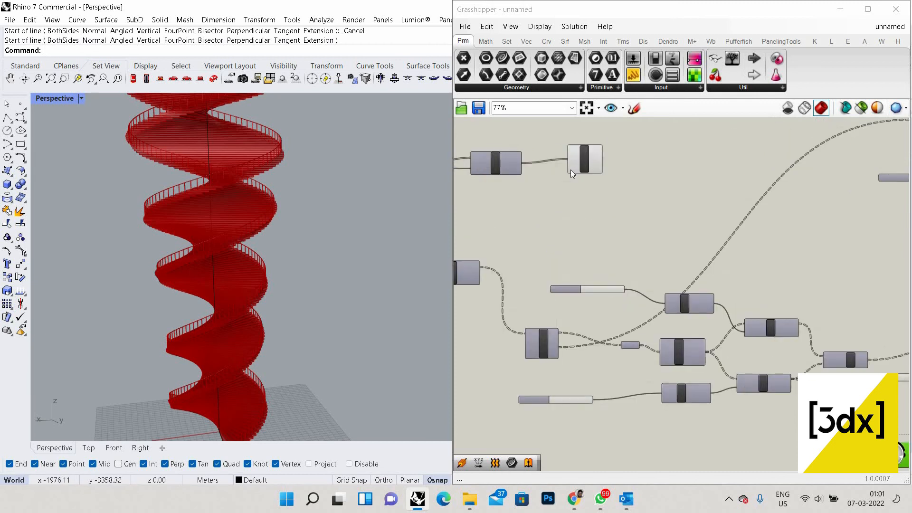
scroll(608, 160, "up", 4)
left_click(580, 174)
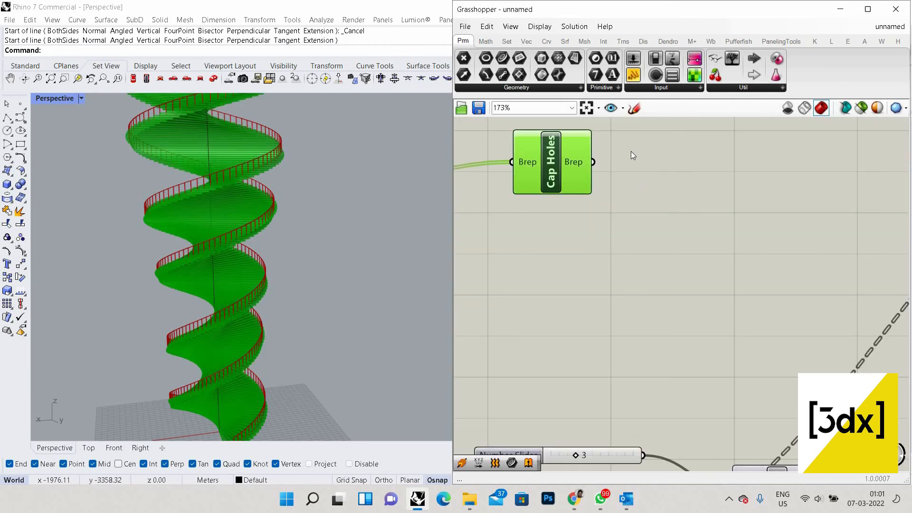
right_click(679, 170)
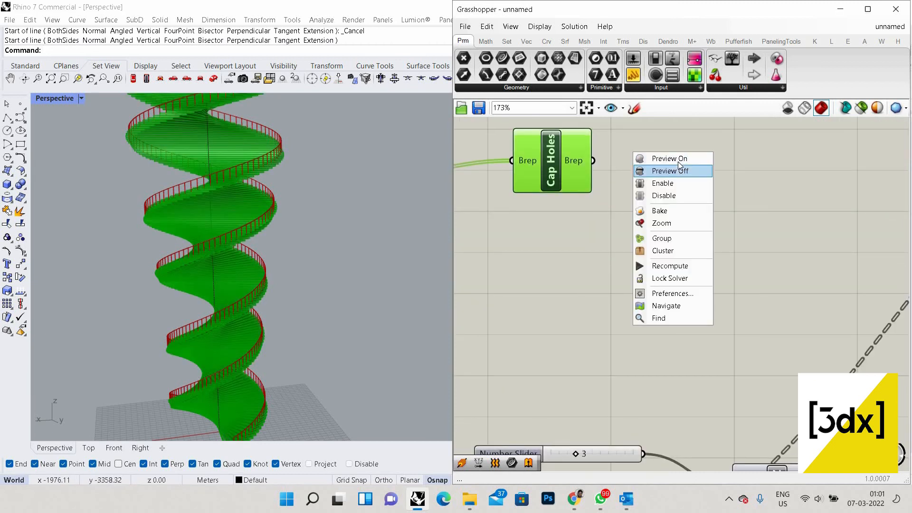
right_click(566, 159)
left_click(610, 178)
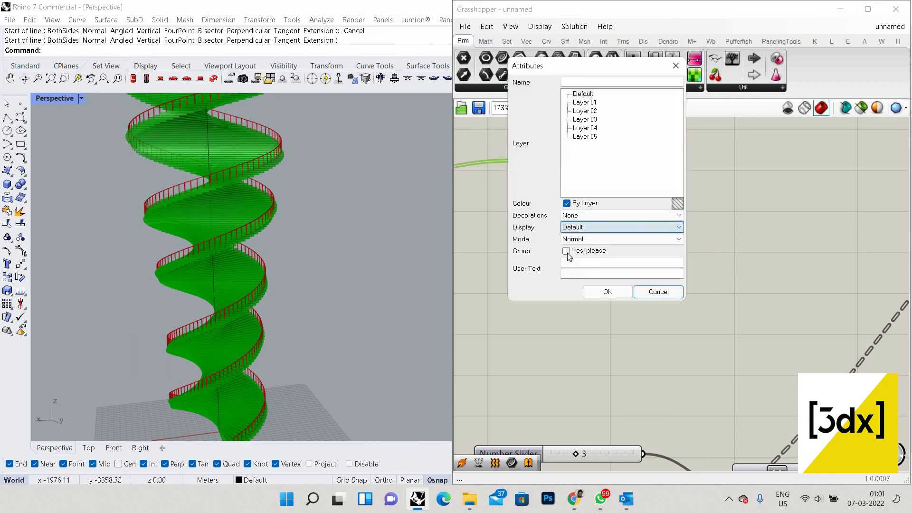
left_click(609, 292)
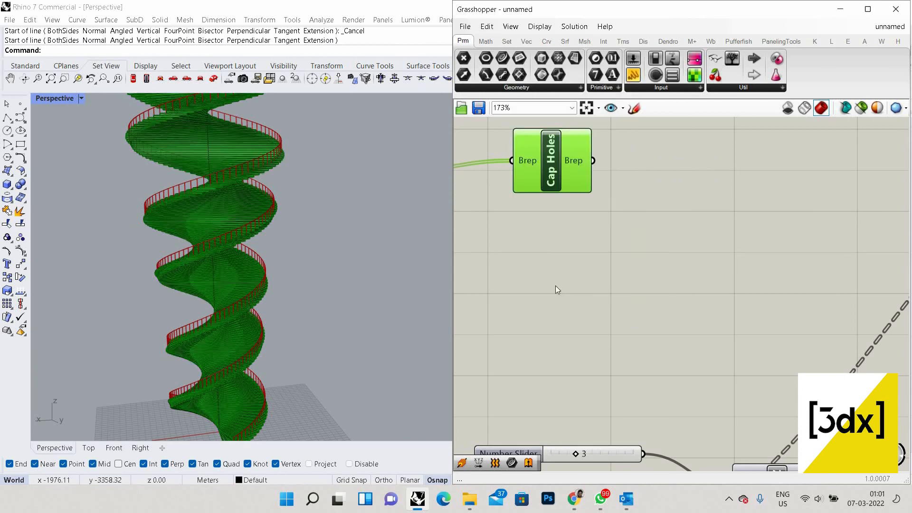
- Bake the column Pipe of the copied railing chain into the Rhino model as a group
scroll(670, 263, "down", 5)
right_click_drag(845, 219, 539, 266)
scroll(539, 266, "down", 3)
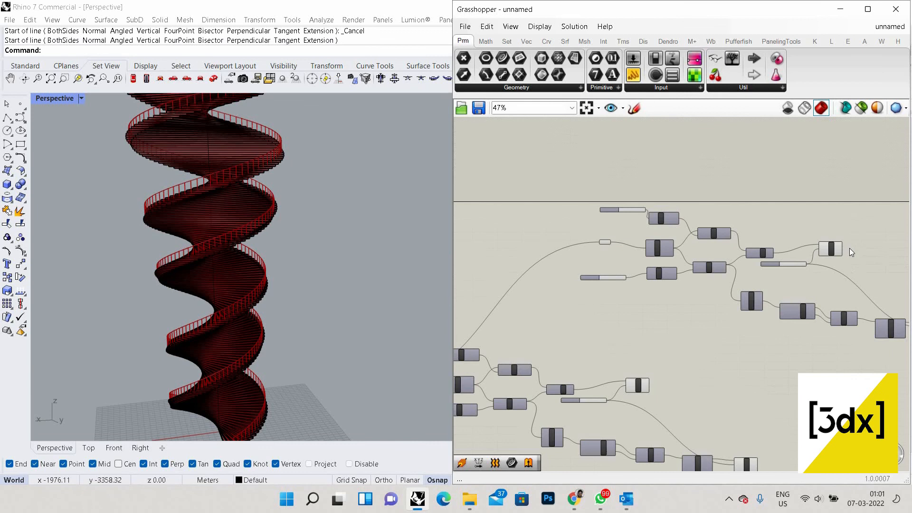
scroll(855, 248, "up", 5)
scroll(748, 240, "up", 4)
left_click(782, 258)
right_click(751, 241)
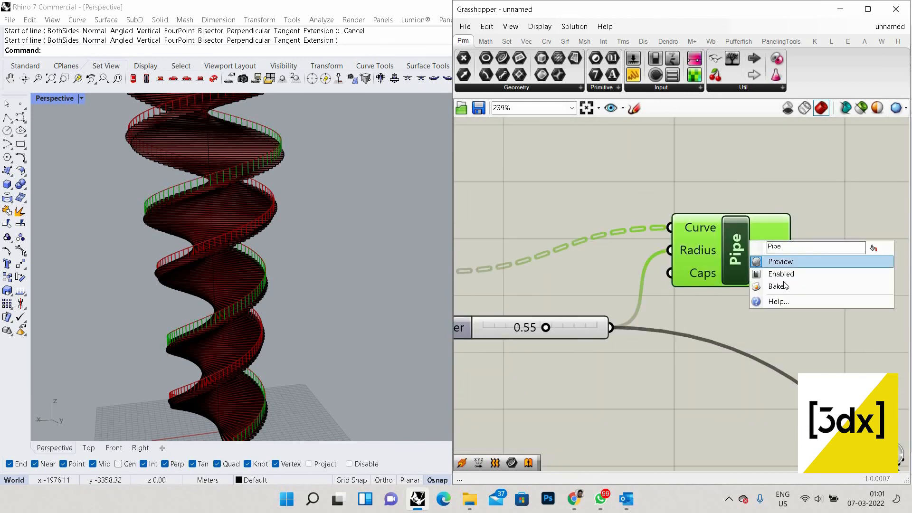
left_click(753, 351)
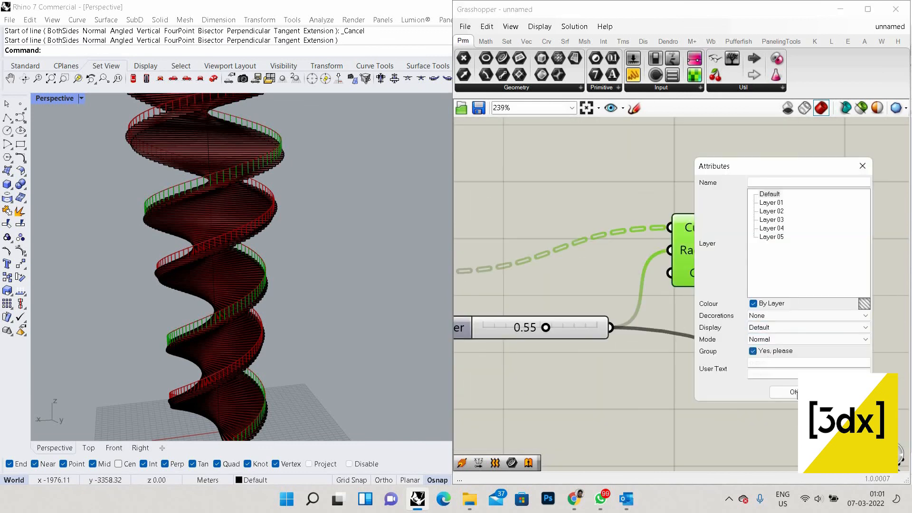
key("Return")
- Bake the handrail Pipe of the copied railing chain into the Rhino model as a group
scroll(688, 221, "down", 8)
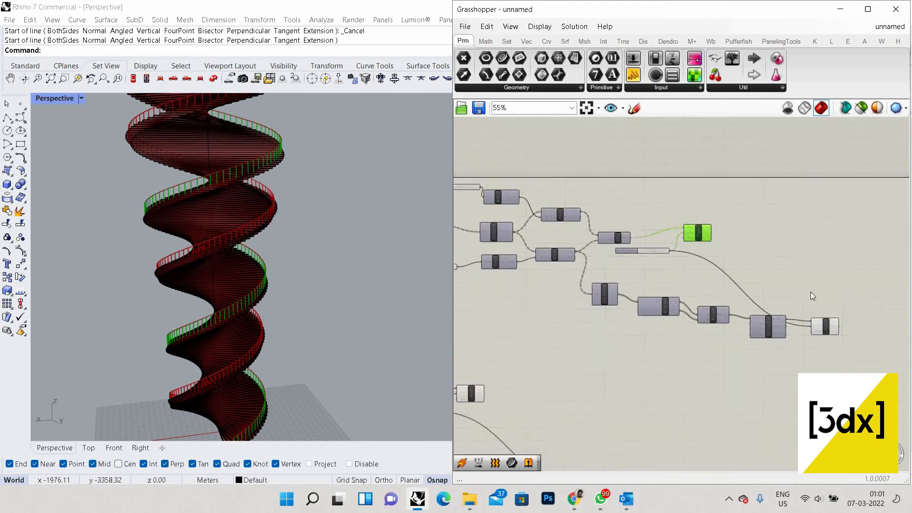
scroll(816, 253, "up", 3)
scroll(817, 257, "up", 2)
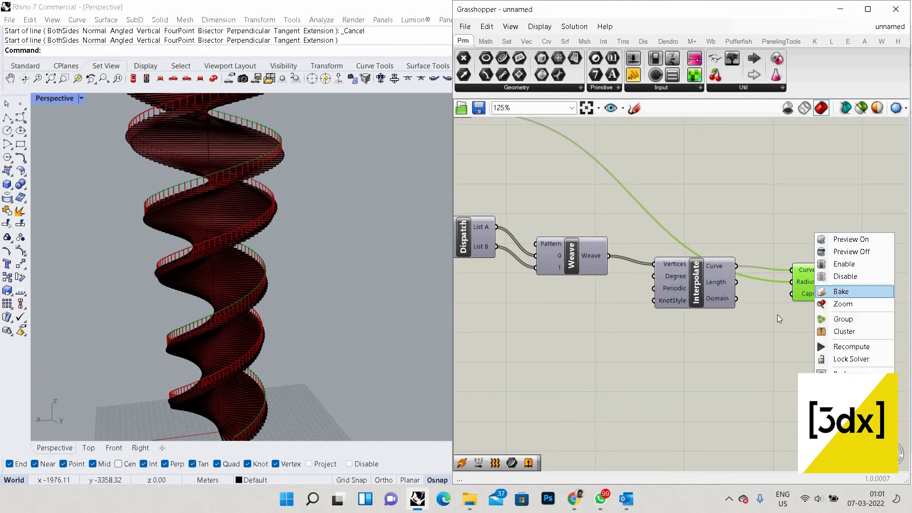
right_click(826, 278)
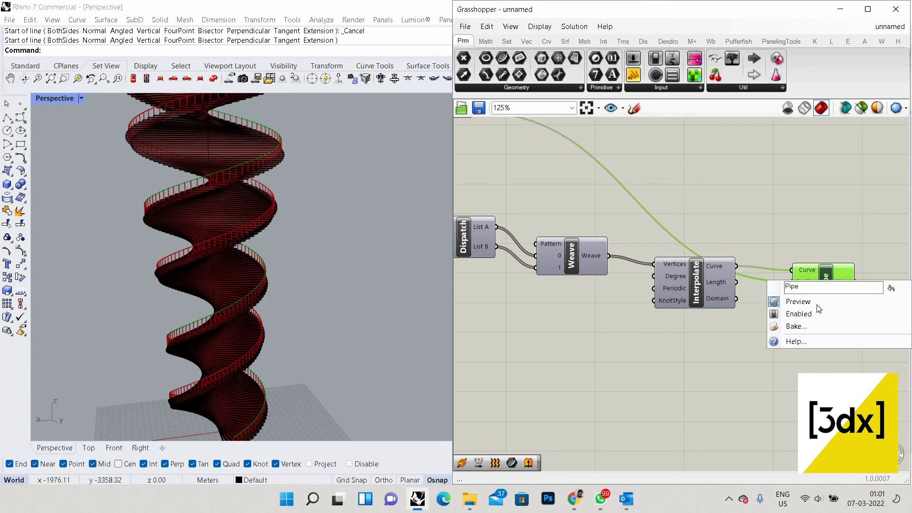
left_click(842, 270)
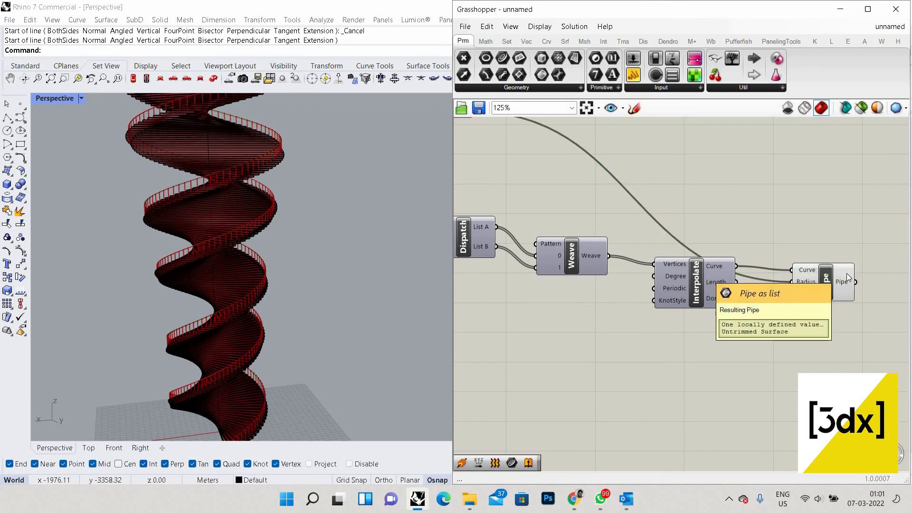
right_click(842, 282)
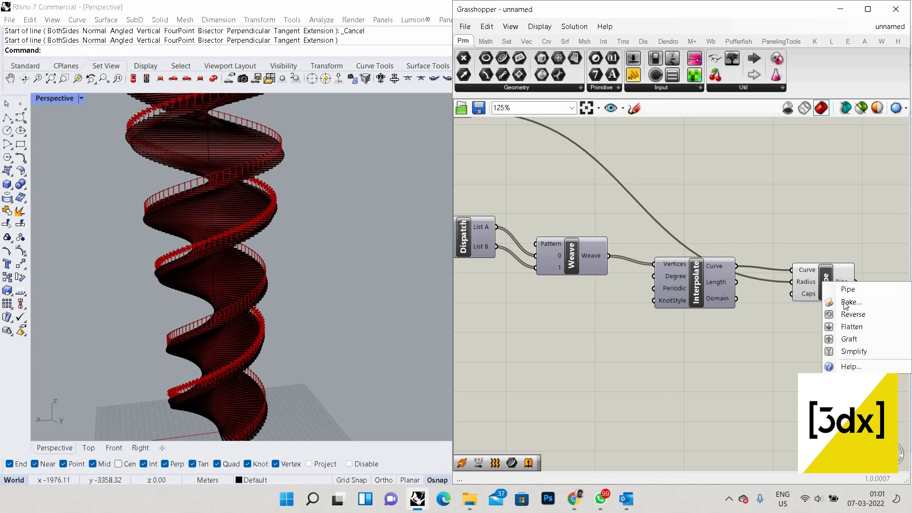
left_click(844, 302)
left_click(800, 374)
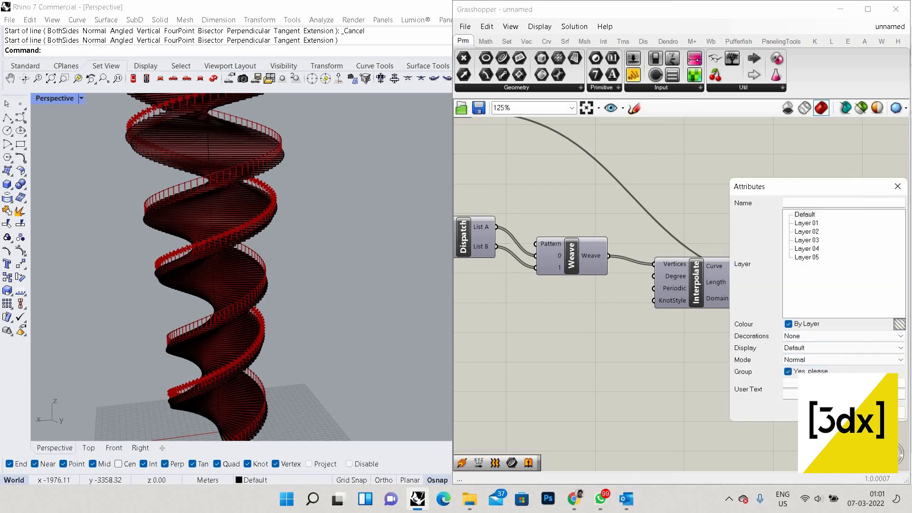
key("Return")
- Turn off the preview of the original railing chain's column Pipe and its Dispatch, Weave and Interpolate components
scroll(822, 185, "down", 6)
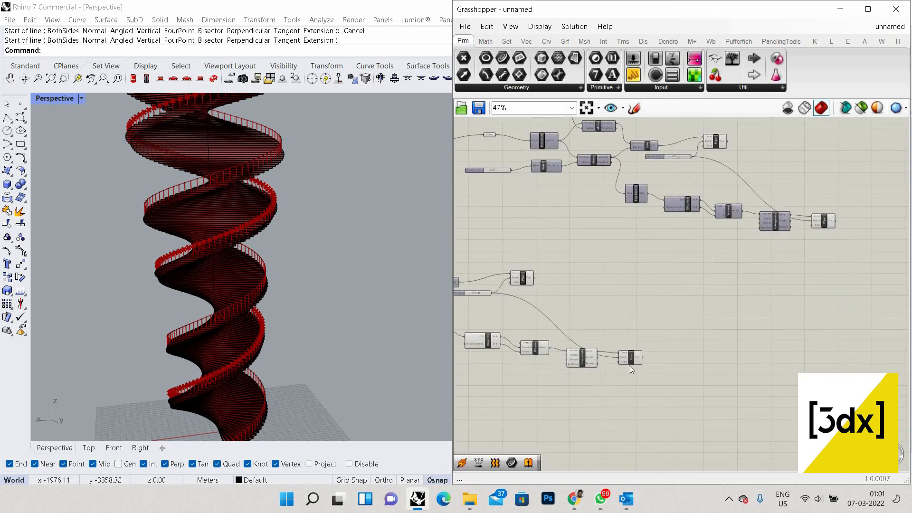
scroll(613, 372, "up", 5)
scroll(791, 269, "down", 5)
left_click_drag(704, 333, 537, 205)
scroll(626, 230, "up", 3)
right_click(646, 224)
left_click(790, 311)
- Bake the handrail Pipe of the original railing chain into the Rhino model
scroll(790, 312, "up", 3)
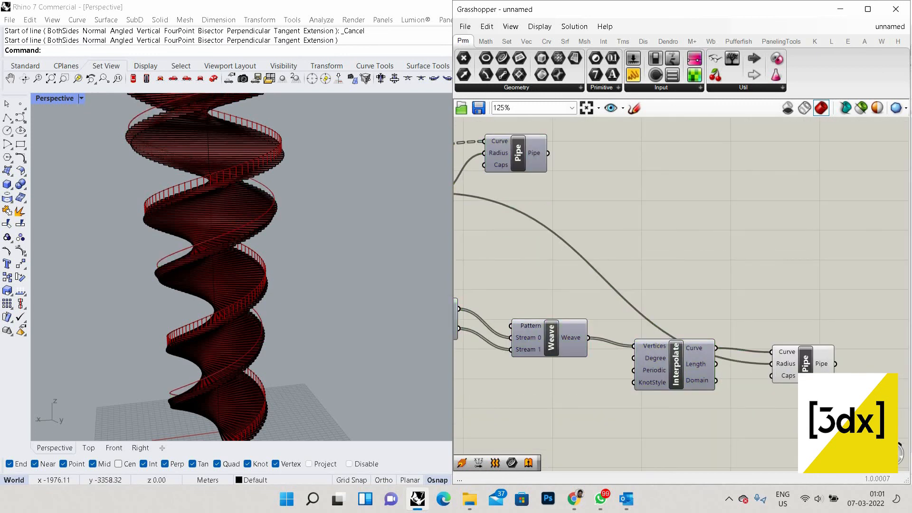
right_click(825, 370)
left_click(835, 390)
left_click(803, 431)
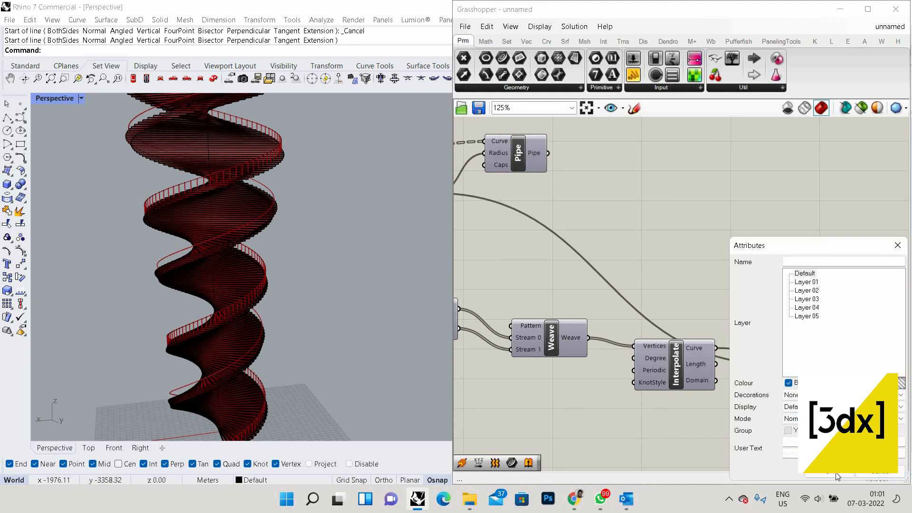
left_click(835, 473)
- Turn off the preview of the slab extrusion, Cap Holes and both railing chains so only baked geometry is displayed
scroll(703, 312, "down", 8)
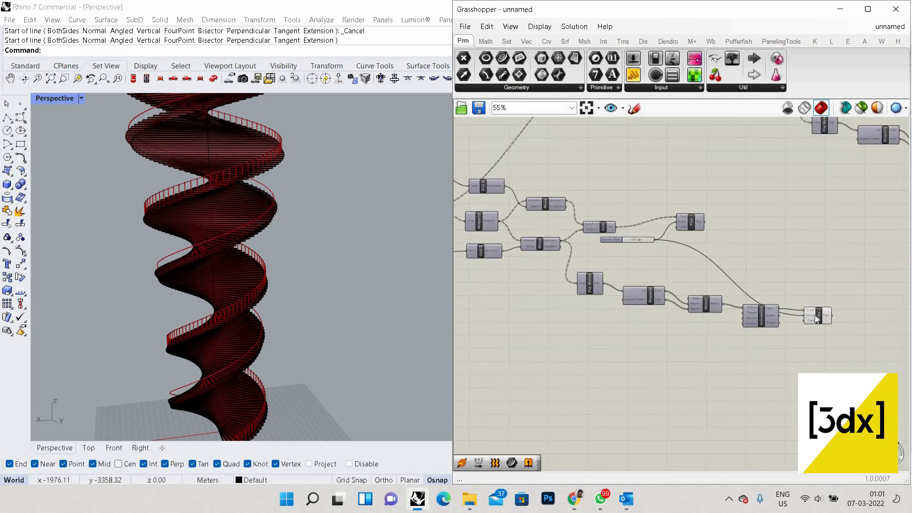
left_click_drag(850, 332, 553, 175)
right_click(664, 227)
left_click(663, 228)
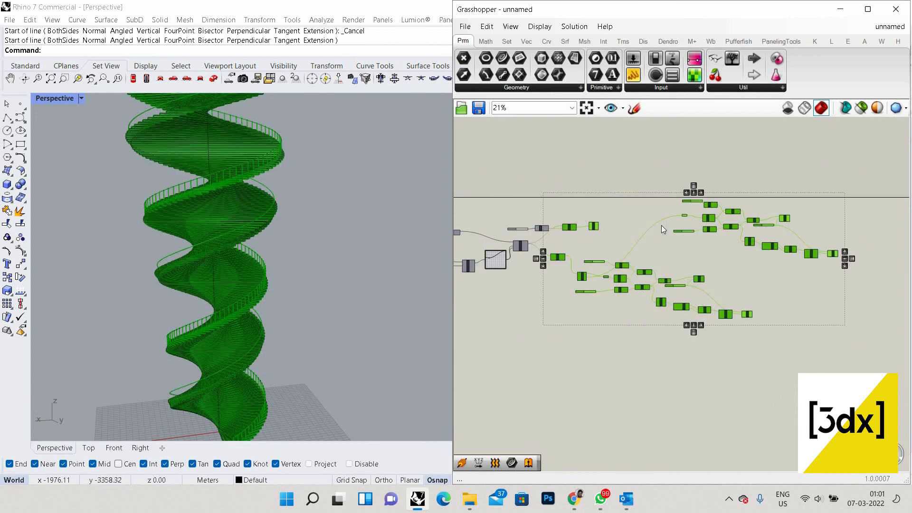
right_click(634, 196)
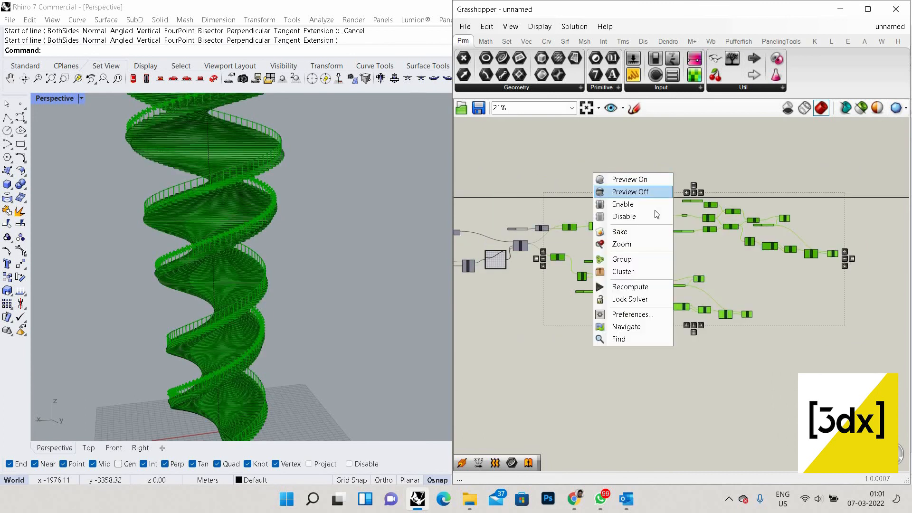
left_click(635, 192)
- Set the Perspective viewport's display mode to Shaded
scroll(323, 236, "down", 8)
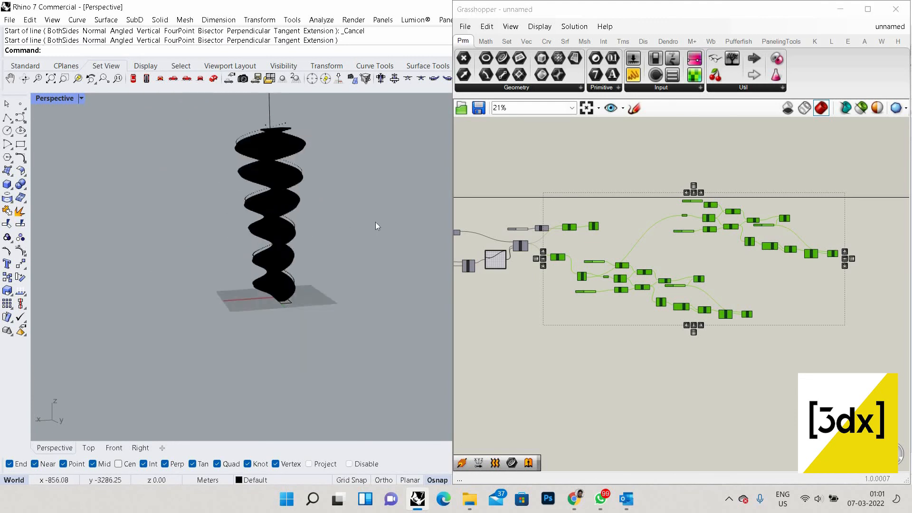
right_click_drag(376, 221, 394, 225)
scroll(349, 224, "up", 8)
left_click(82, 97)
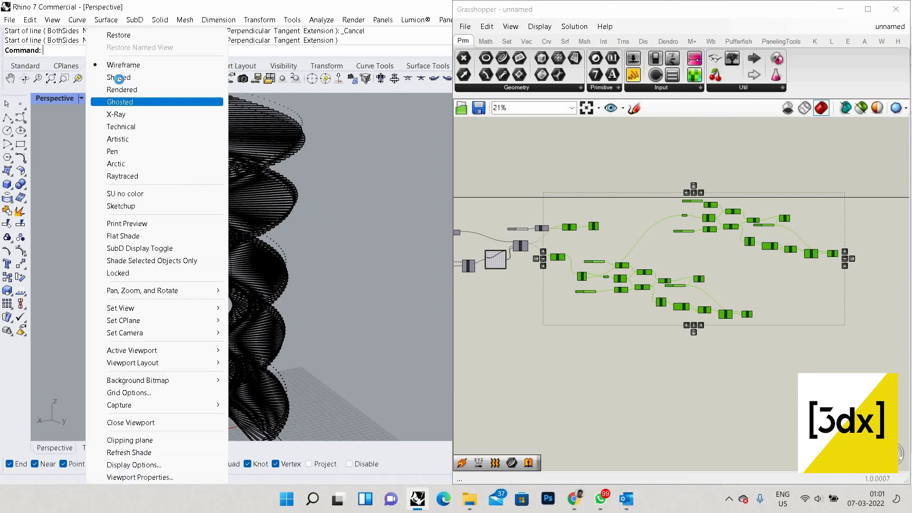
left_click(138, 76)
- Examine the baked tower's slabs, columns and handrails in shaded display from several angles and distances
scroll(222, 214, "down", 5)
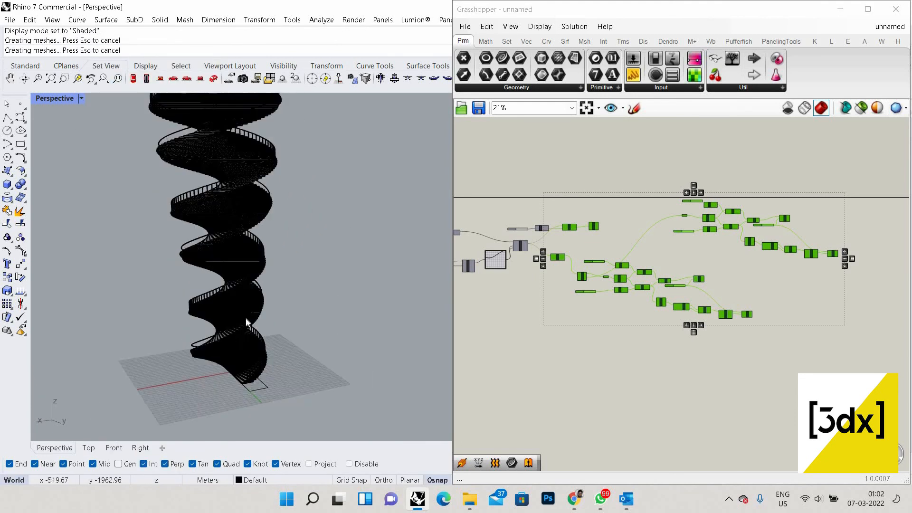
scroll(250, 335, "up", 8)
right_click_drag(260, 346, 335, 159)
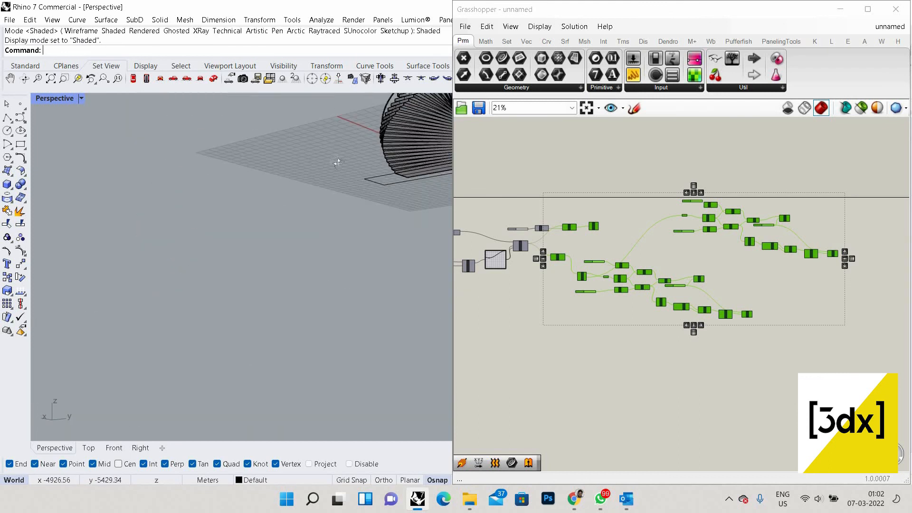
right_click_drag(315, 203, 281, 291)
scroll(332, 286, "down", 3)
scroll(331, 286, "down", 4)
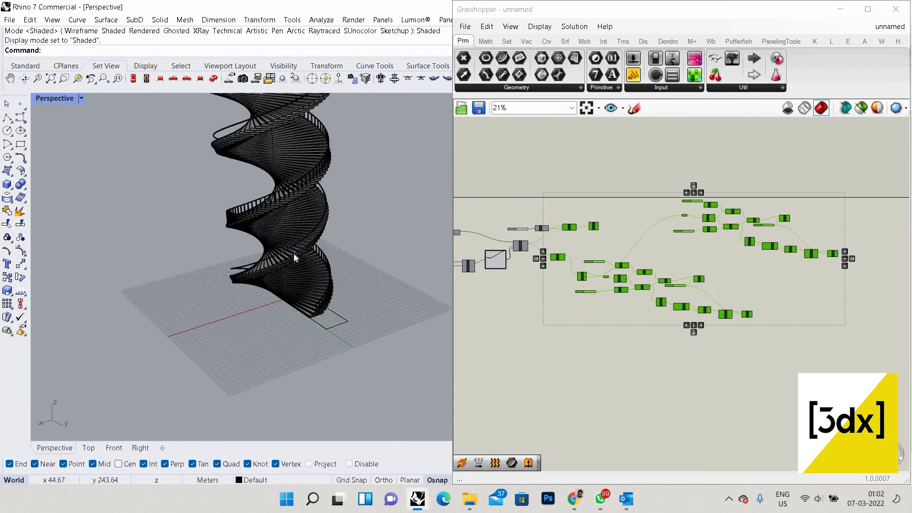
scroll(284, 314, "up", 10)
scroll(299, 250, "down", 9)
scroll(309, 299, "up", 2)
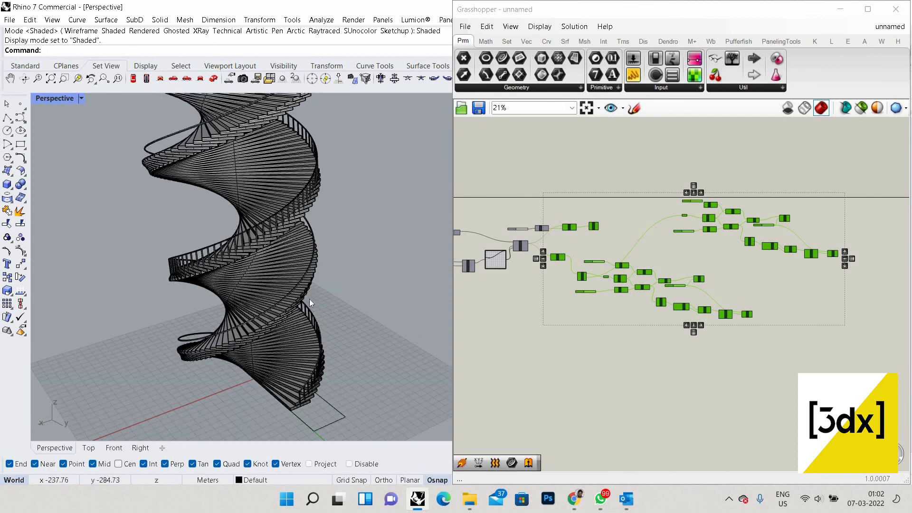
scroll(322, 298, "up", 6)
scroll(255, 218, "down", 5)
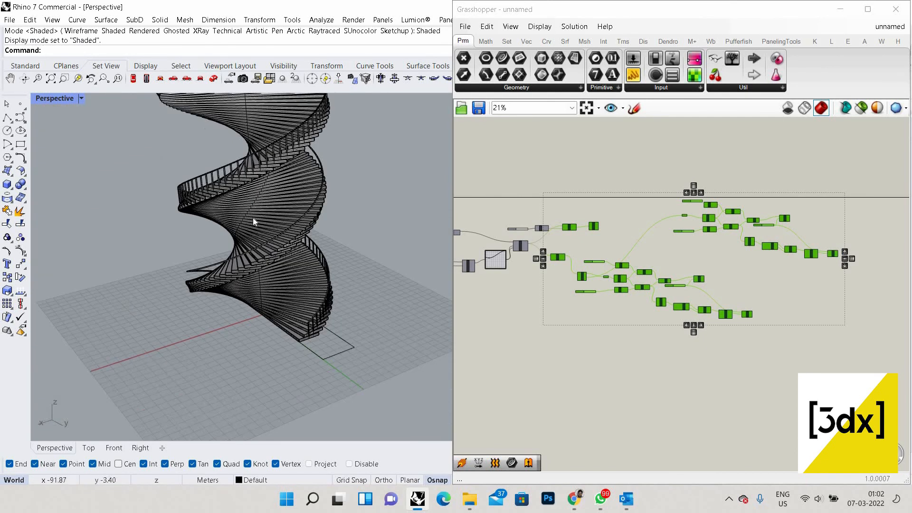
scroll(244, 193, "up", 2)
scroll(244, 194, "up", 4)
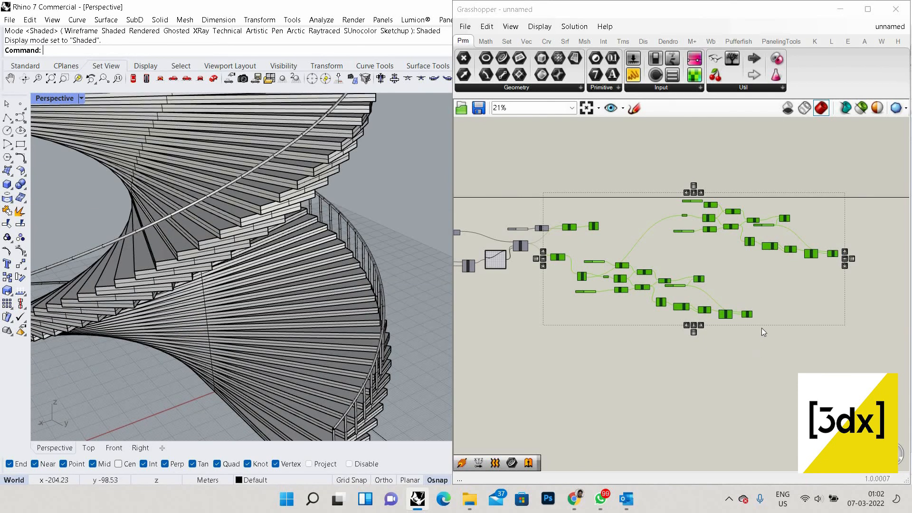
- Bake the original railing chain's handrail Pipe again with grouping turned off
left_click(750, 317)
scroll(740, 306, "up", 3)
left_click(734, 301)
scroll(731, 304, "up", 5)
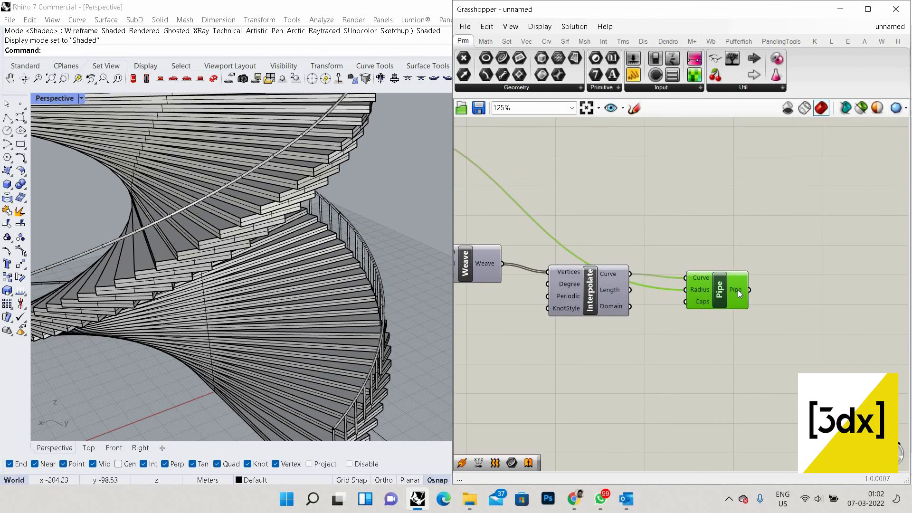
right_click(737, 288)
left_click(742, 309)
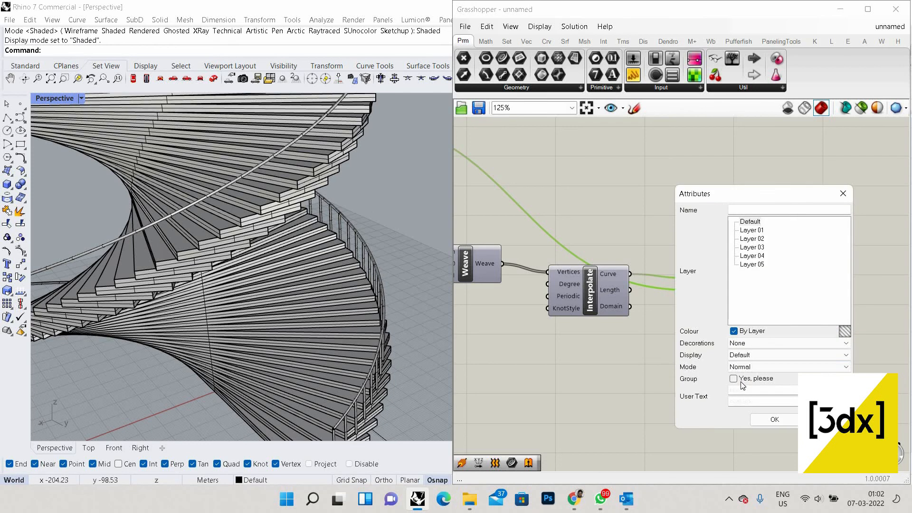
left_click(765, 423)
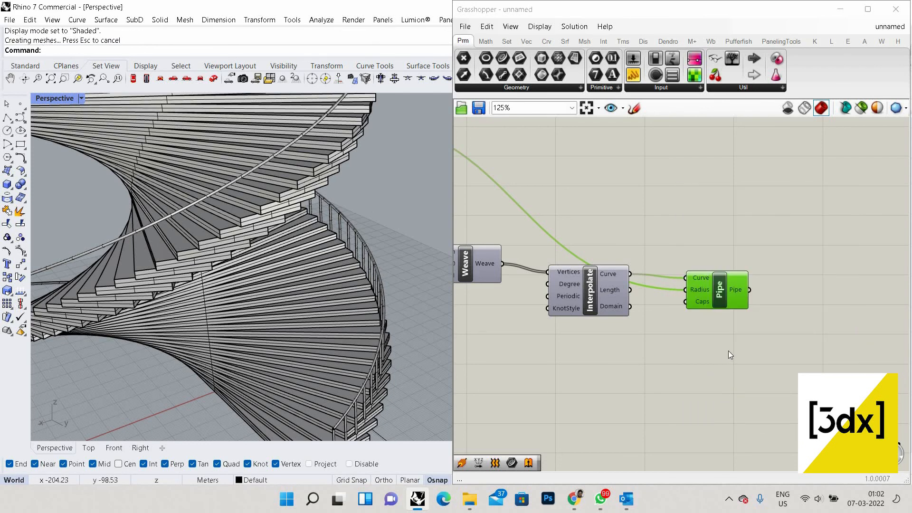
right_click(763, 259)
- Select the baked handrail along the slab edge in the Perspective viewport
left_click(383, 292)
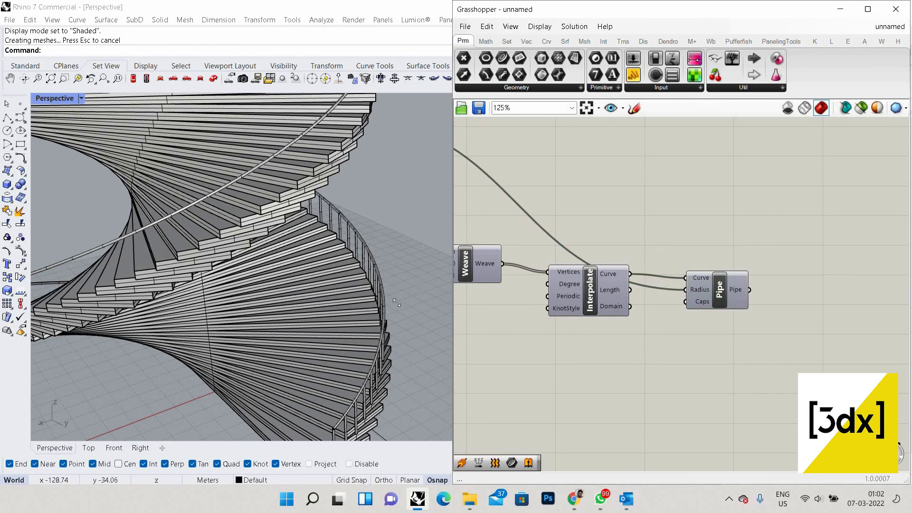
left_click(384, 294)
left_click(431, 334)
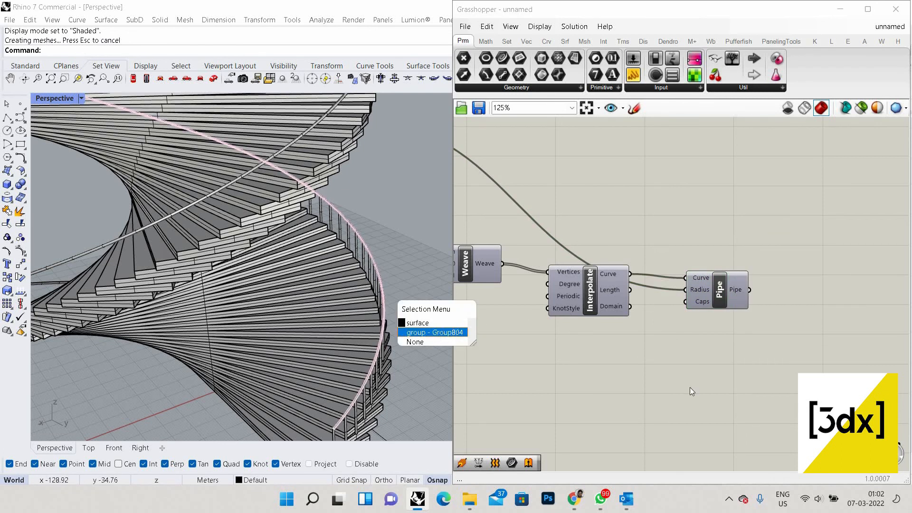
- Turn on the preview of the handrail Pipe and Interpolate components in the original railing chain
left_click(729, 277)
right_click(774, 228)
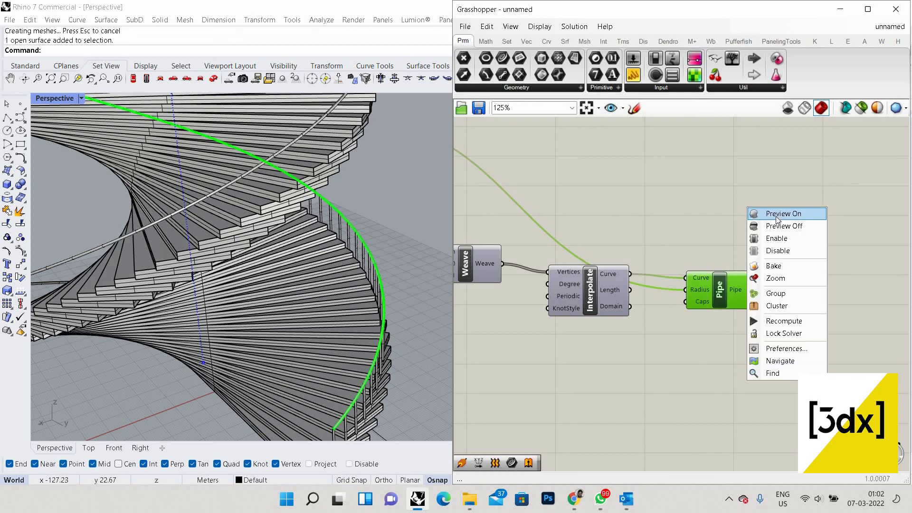
left_click(769, 212)
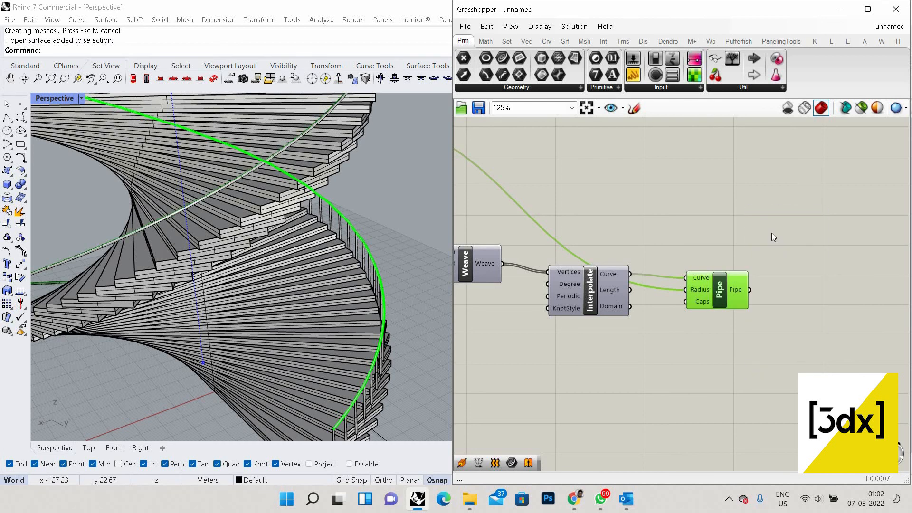
left_click(742, 332)
scroll(741, 328, "down", 3)
scroll(662, 311, "up", 2)
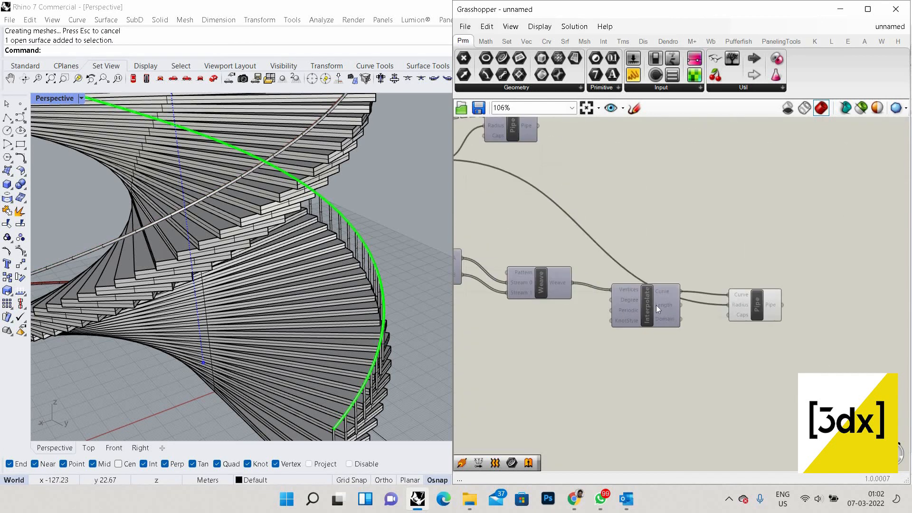
left_click(657, 305)
right_click(696, 266)
left_click(698, 265)
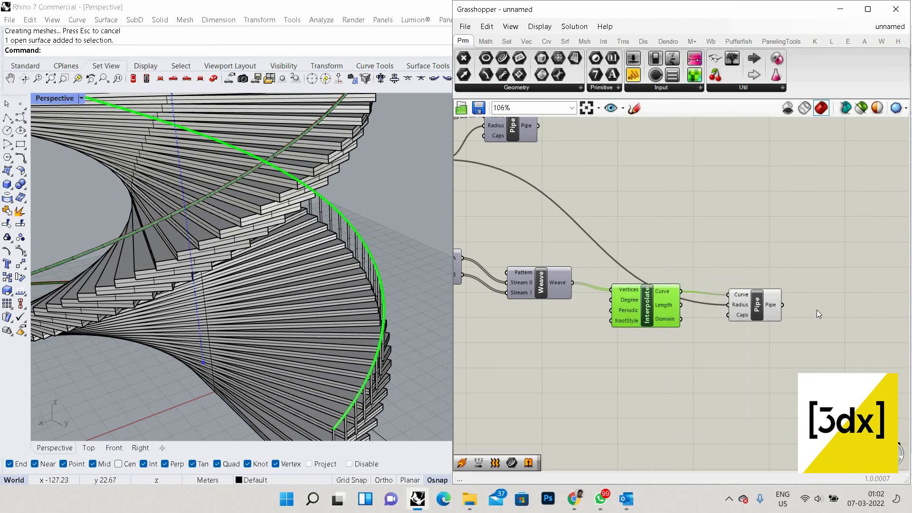
left_click(816, 310)
- Examine the Explode and List Item part of the definition and compare it with the whole baked tower
scroll(647, 264, "down", 4)
right_click_drag(548, 237, 812, 325)
scroll(812, 326, "up", 2)
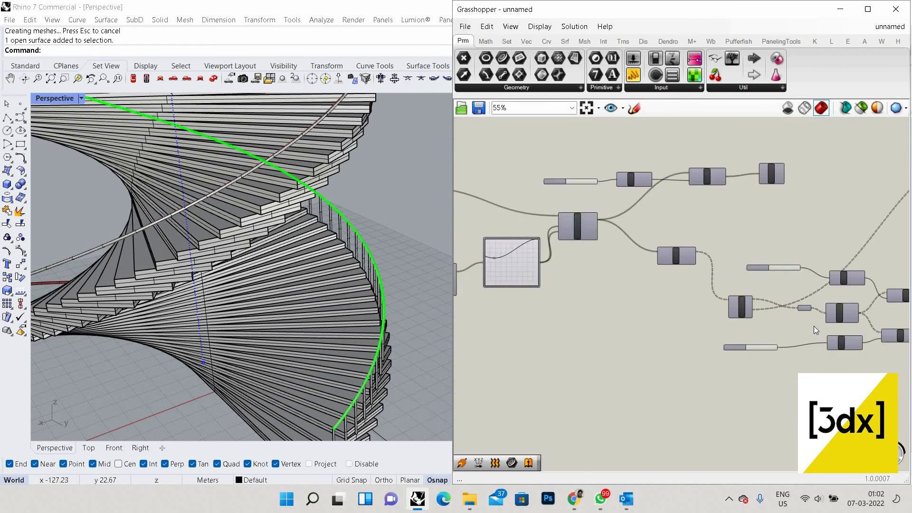
scroll(813, 325, "up", 2)
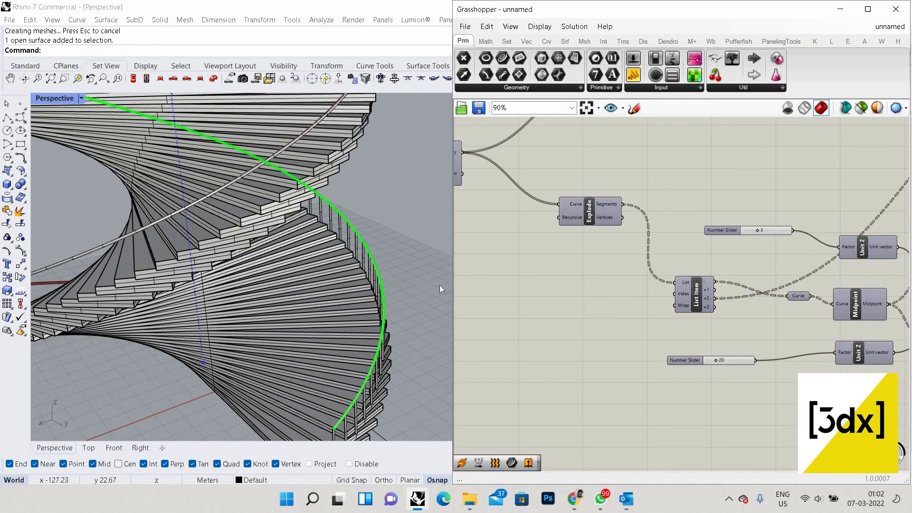
scroll(440, 289, "down", 3)
left_click(350, 335)
scroll(365, 312, "down", 10)
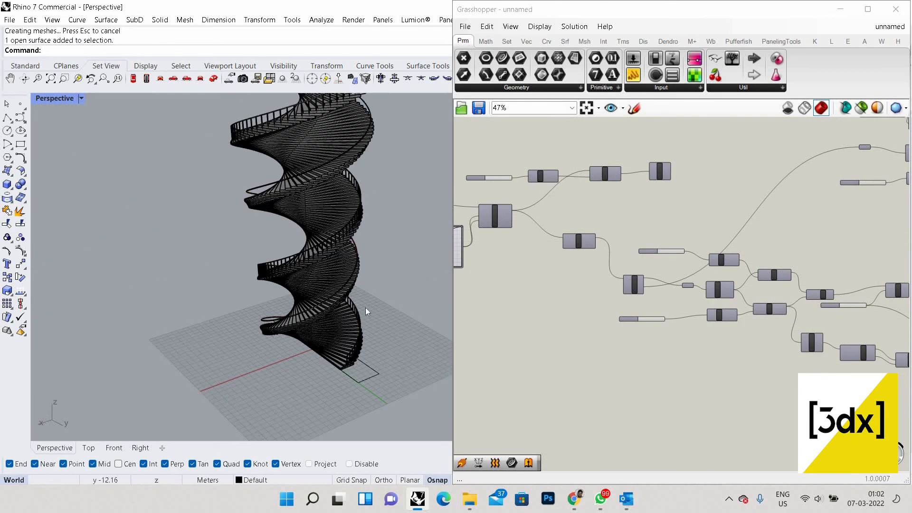
- Examine the column Pipe and the handrail Interpolate and Pipe components in the original railing chain against the baked tower
right_click(366, 308)
scroll(364, 309, "up", 8)
scroll(403, 306, "down", 8)
scroll(411, 304, "up", 5)
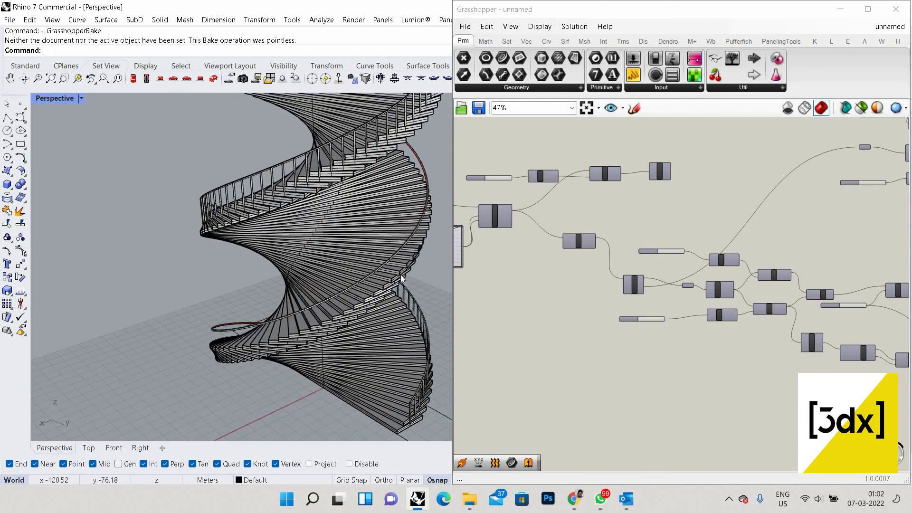
scroll(714, 298, "down", 1)
right_click_drag(714, 298, 689, 250)
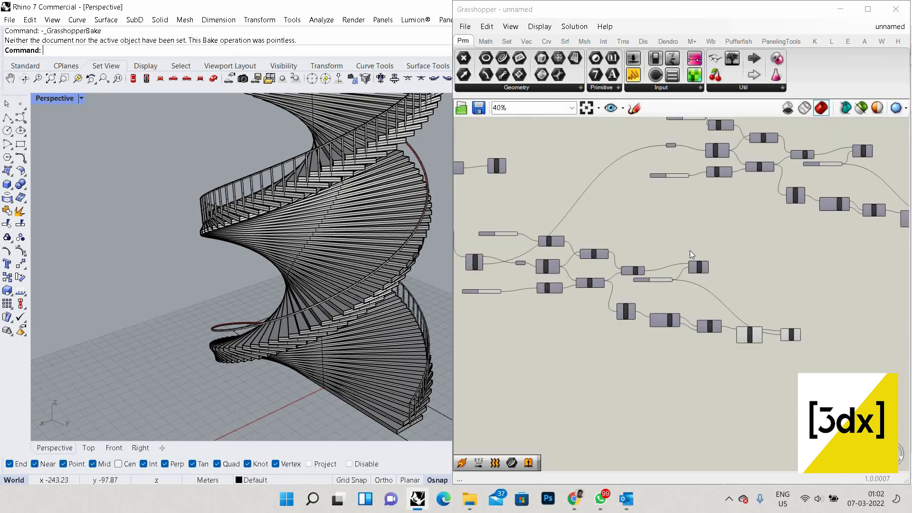
scroll(689, 250, "up", 5)
left_click(693, 235)
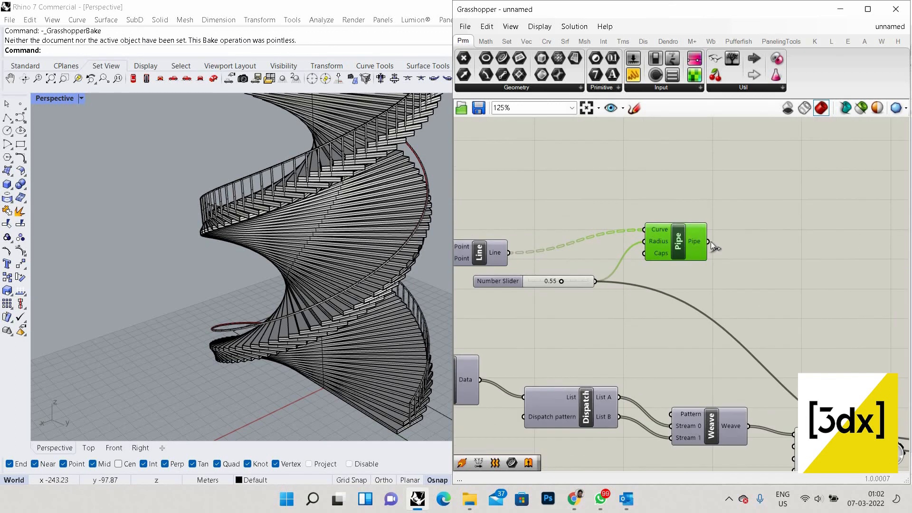
left_click(640, 278)
scroll(724, 316, "down", 5)
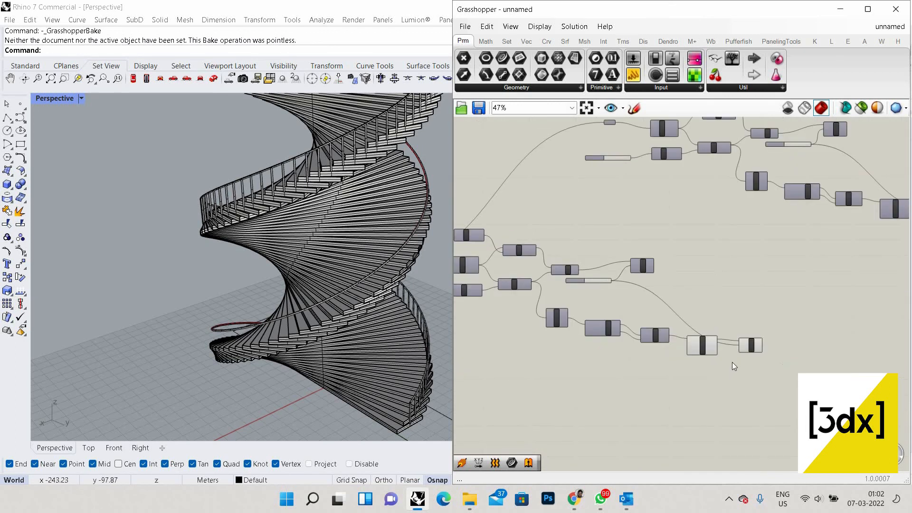
scroll(731, 361, "up", 2)
- Delete one of the two overlapping baked handrail groups along the slab edge
scroll(372, 304, "up", 5)
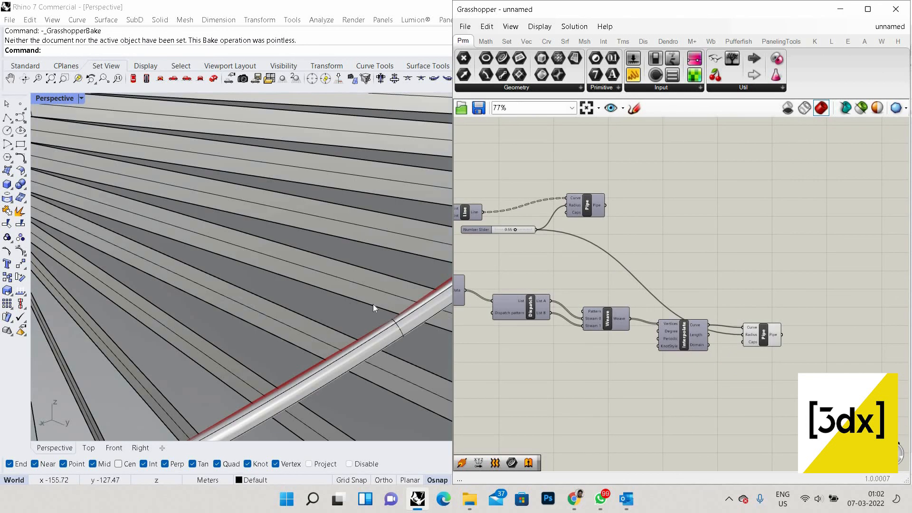
scroll(374, 307, "down", 5)
scroll(372, 295, "up", 2)
left_click(387, 304)
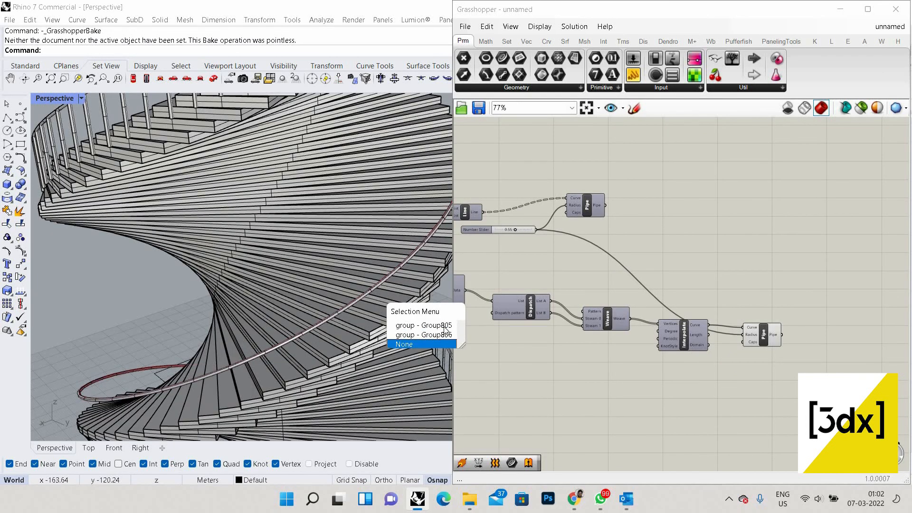
left_click(445, 326)
key("Delete")
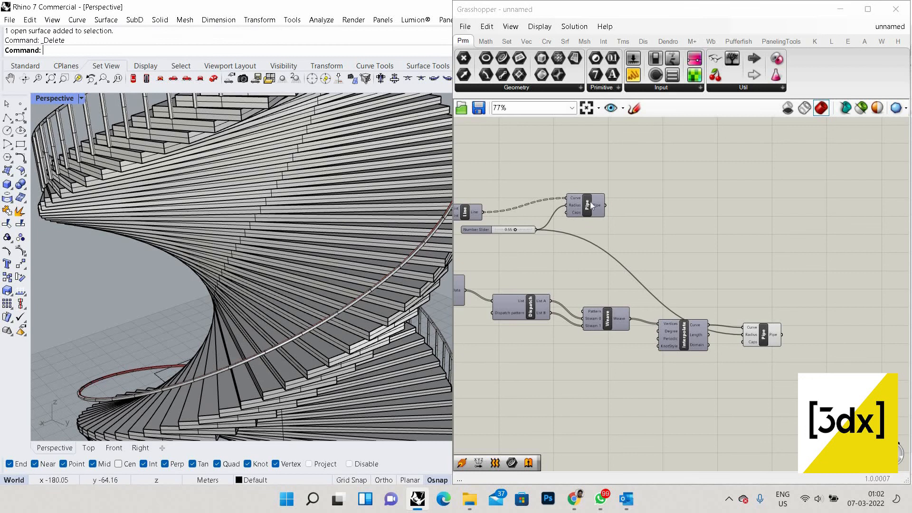
- Bake the column Pipe fed by the Line component in the original railing chain
scroll(612, 207, "up", 2)
left_click(616, 197)
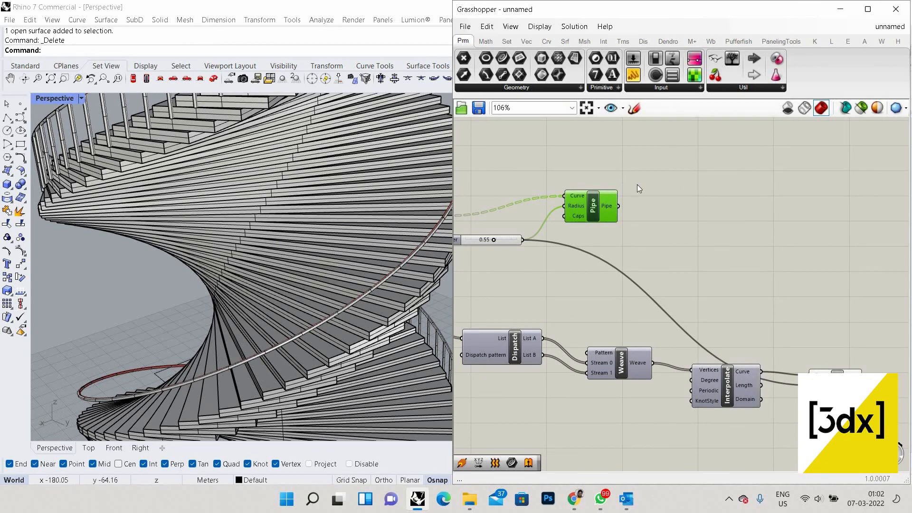
right_click(660, 231)
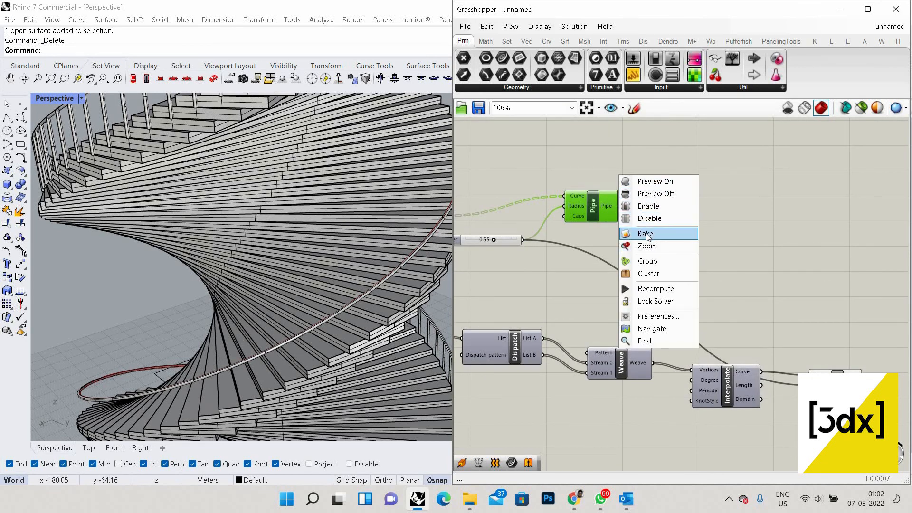
left_click(649, 236)
- Inspect the baked columns under the handrail along the slab edge and select one of them
scroll(217, 300, "down", 7)
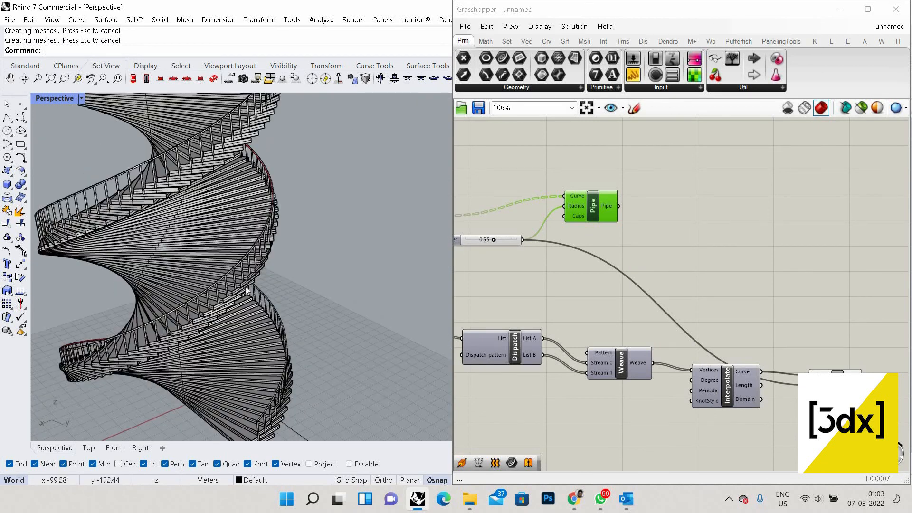
scroll(324, 262, "up", 12)
scroll(323, 262, "down", 6)
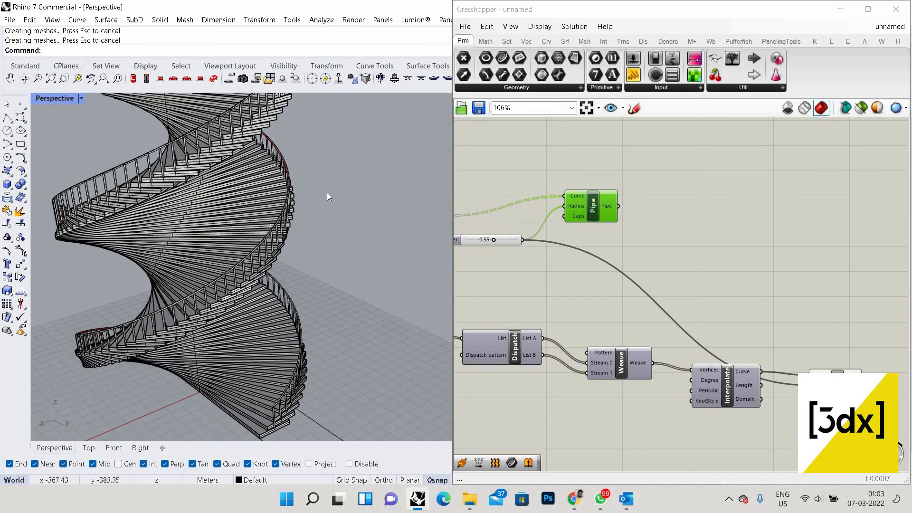
scroll(327, 193, "up", 4)
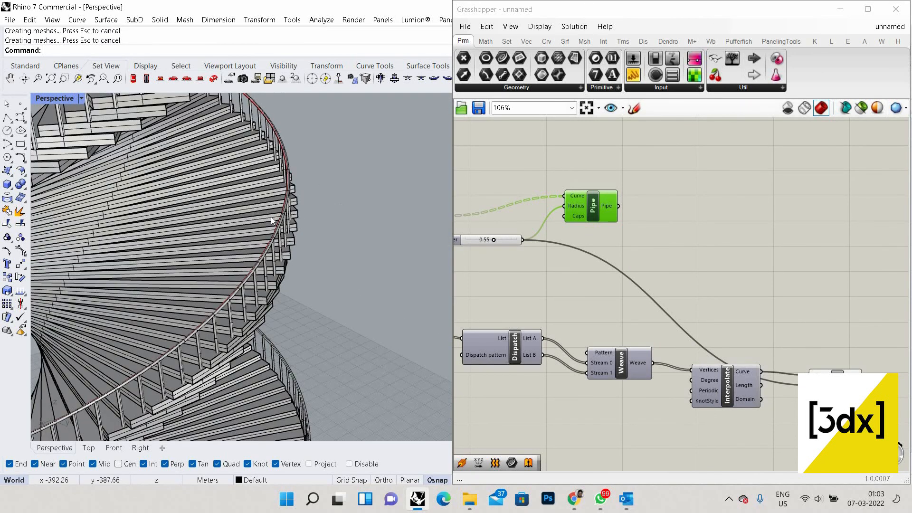
left_click(287, 171)
scroll(378, 259, "down", 6)
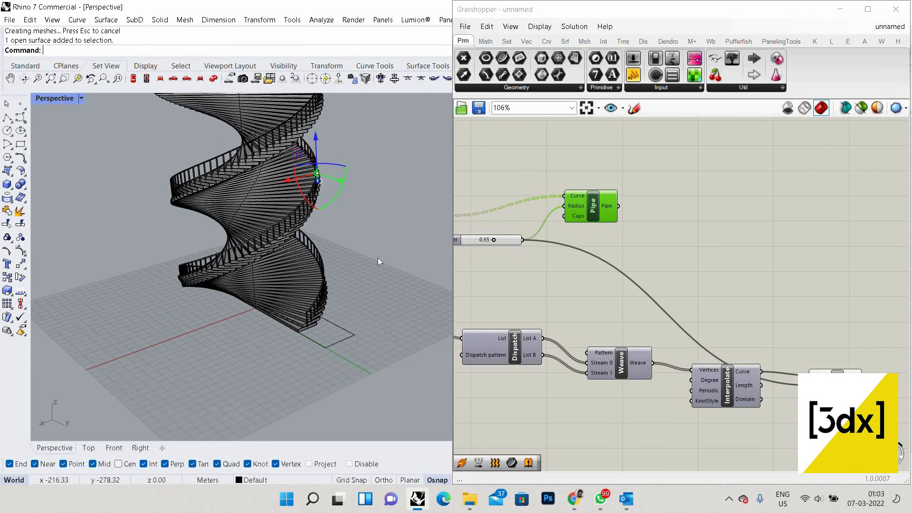
scroll(377, 257, "up", 4)
scroll(352, 195, "up", 5)
scroll(368, 214, "down", 5)
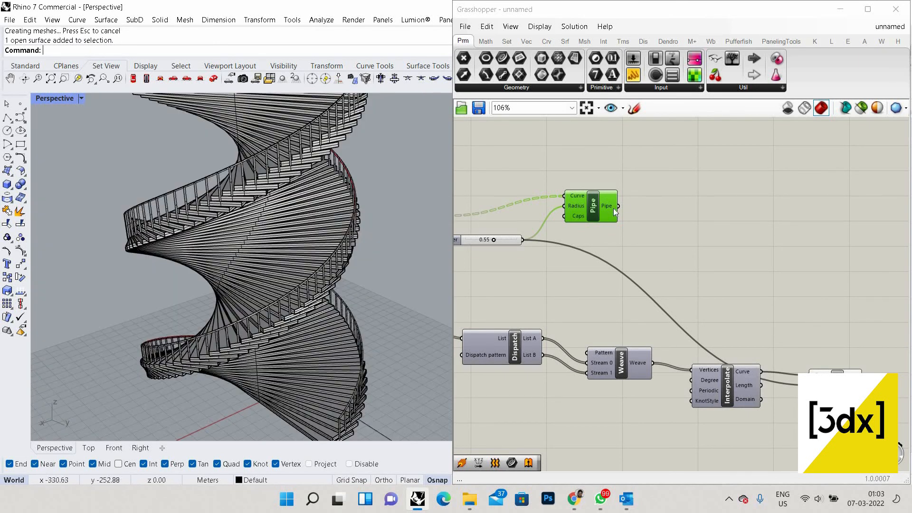
- Turn off the preview of the handrail Pipe fed by the Interpolate component
left_click(873, 317)
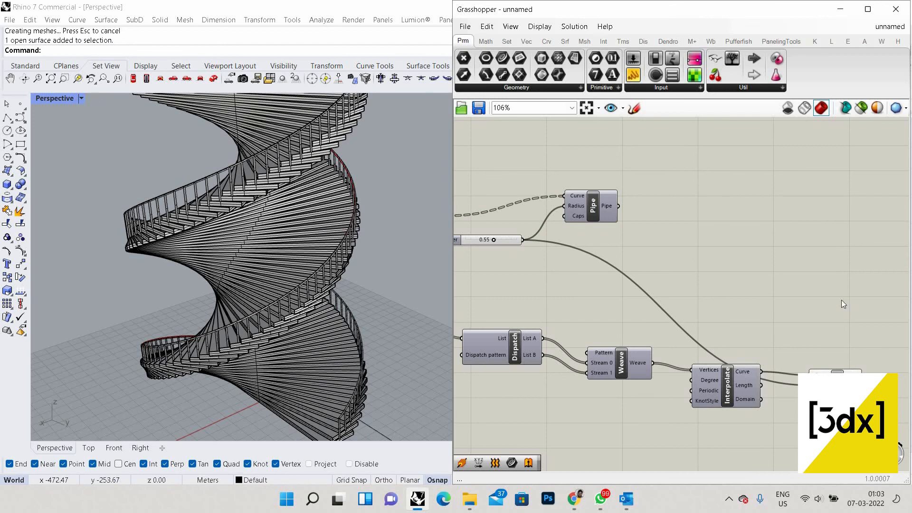
left_click(836, 372)
right_click(864, 309)
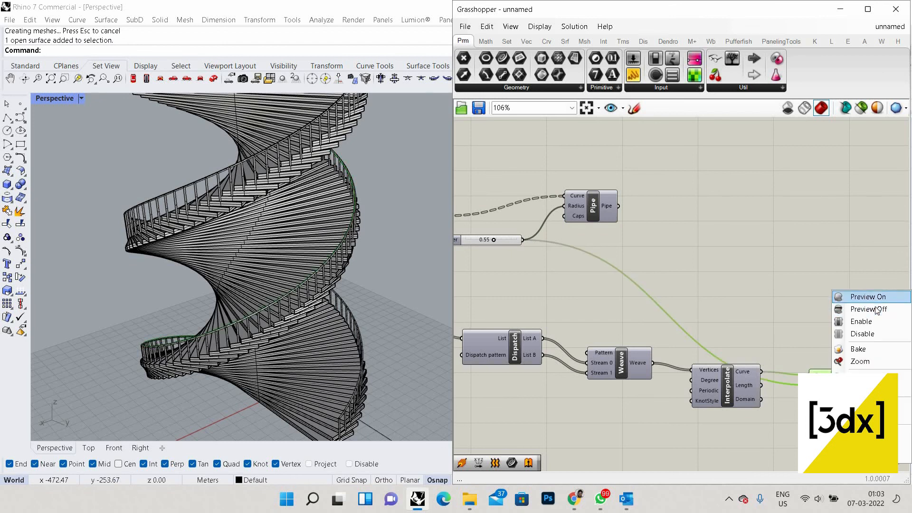
left_click(875, 308)
- Check the baked floor slabs by selecting their group, clear the selection and view the whole tower
left_click(318, 301)
scroll(315, 332, "down", 3)
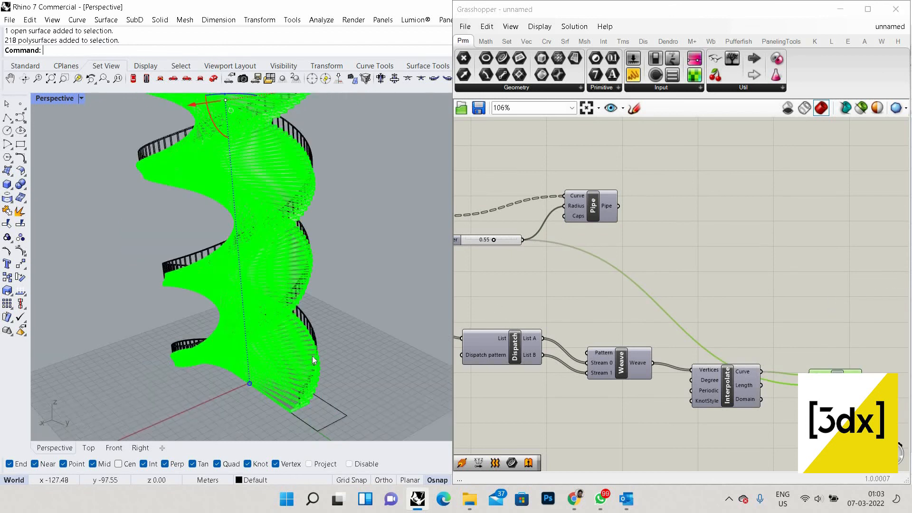
left_click(338, 336)
scroll(328, 338, "down", 8)
right_click_drag(290, 350, 326, 286)
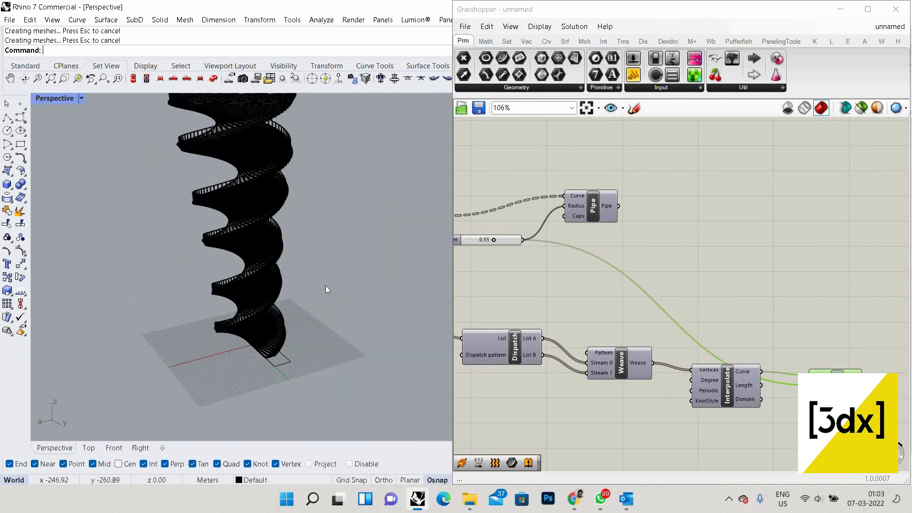